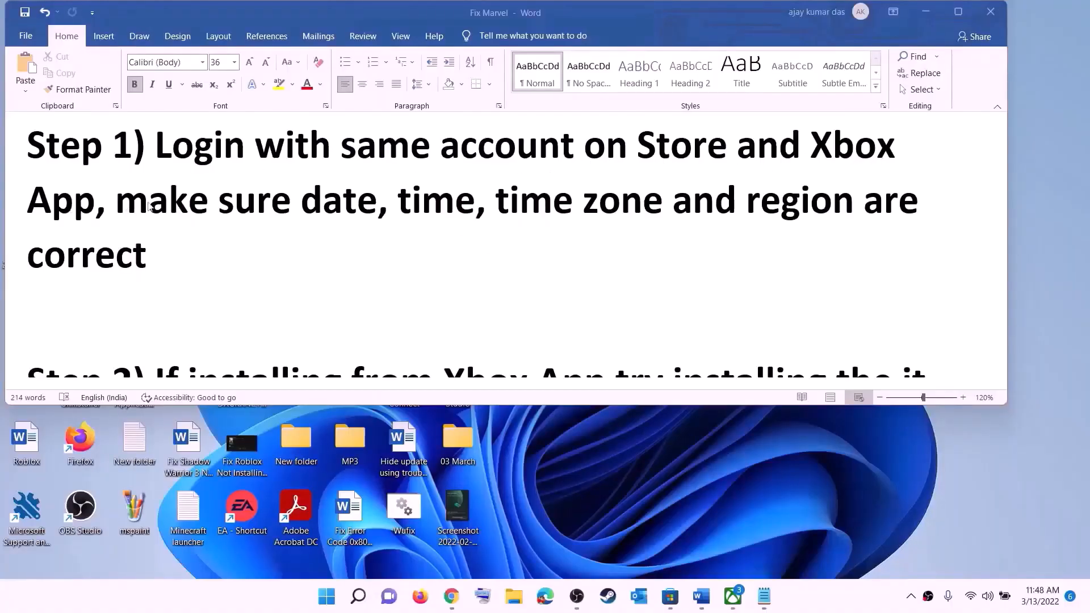
Switch to Microsoft Store, sign out of the account, and sign back in with the same Microsoft account using the sign-in PIN.
{"action": "left_click", "coordinate": [669, 596]}
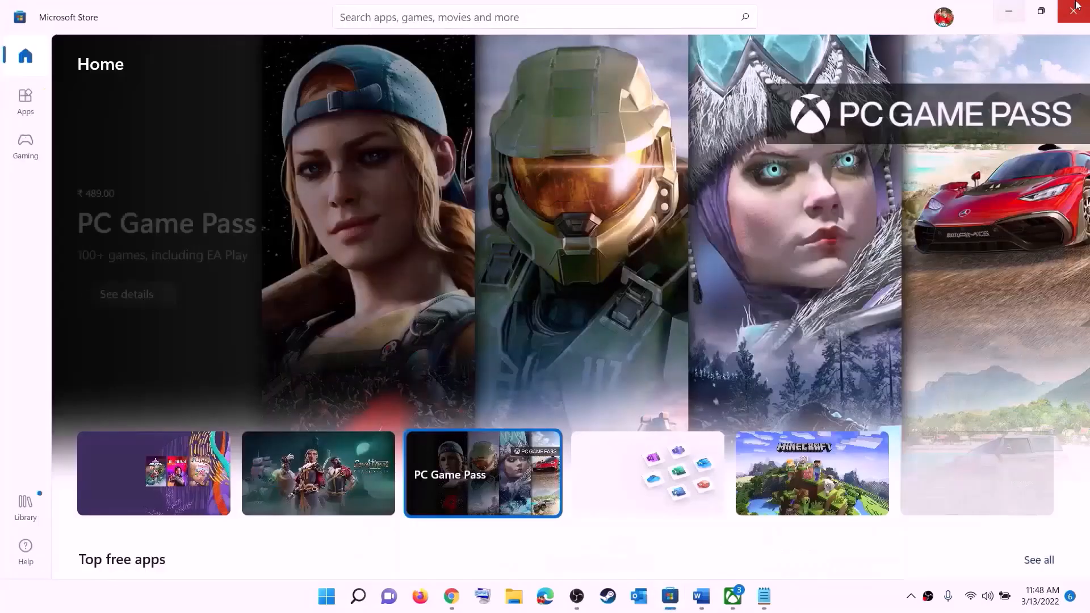
{"action": "left_click", "coordinate": [944, 20]}
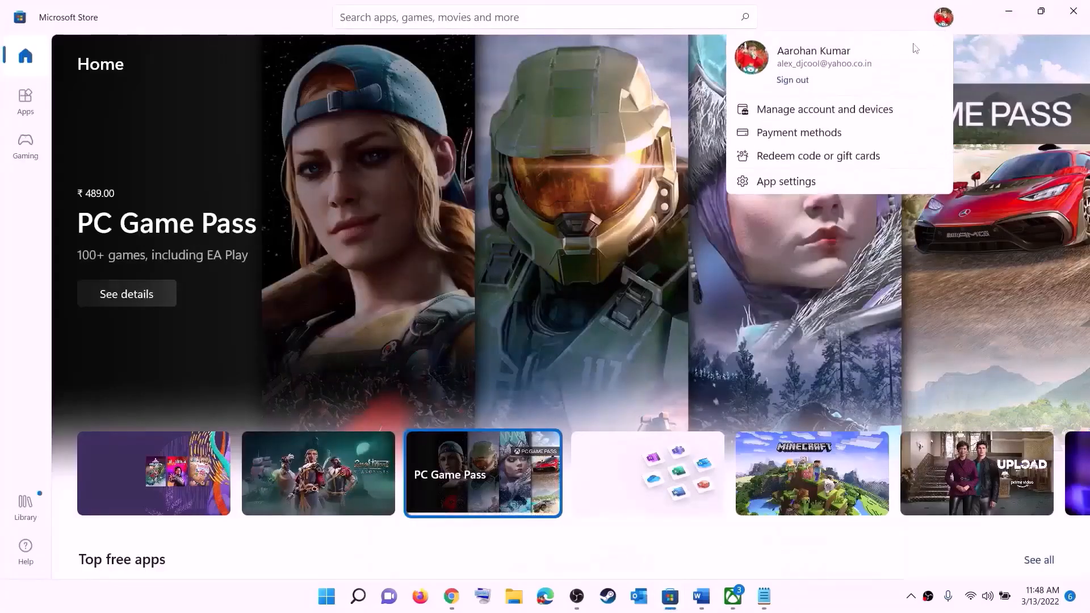
{"action": "left_click", "coordinate": [793, 81]}
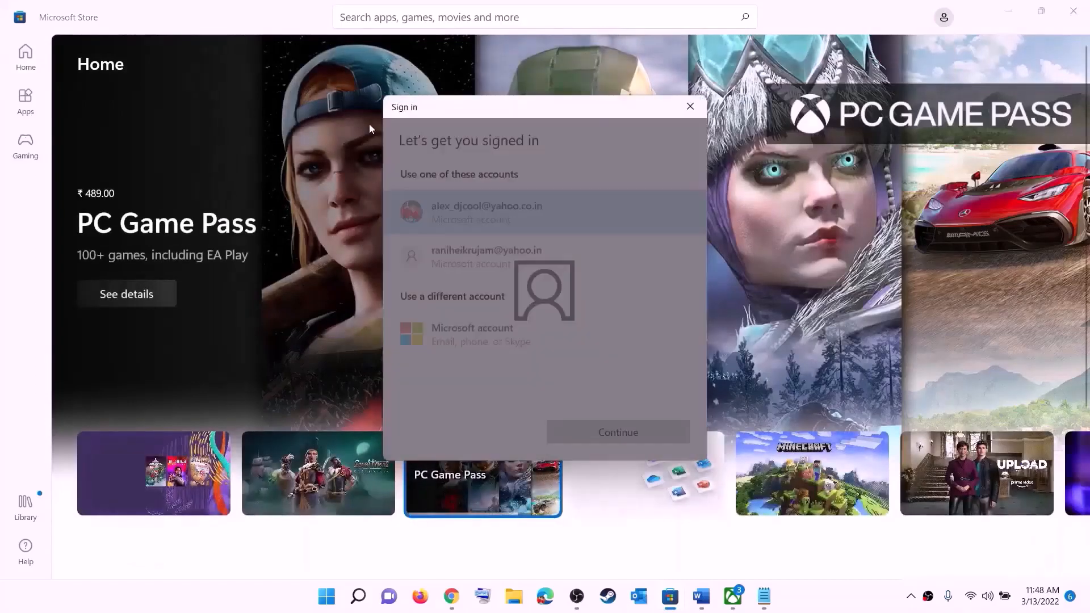
{"action": "left_click", "coordinate": [618, 432]}
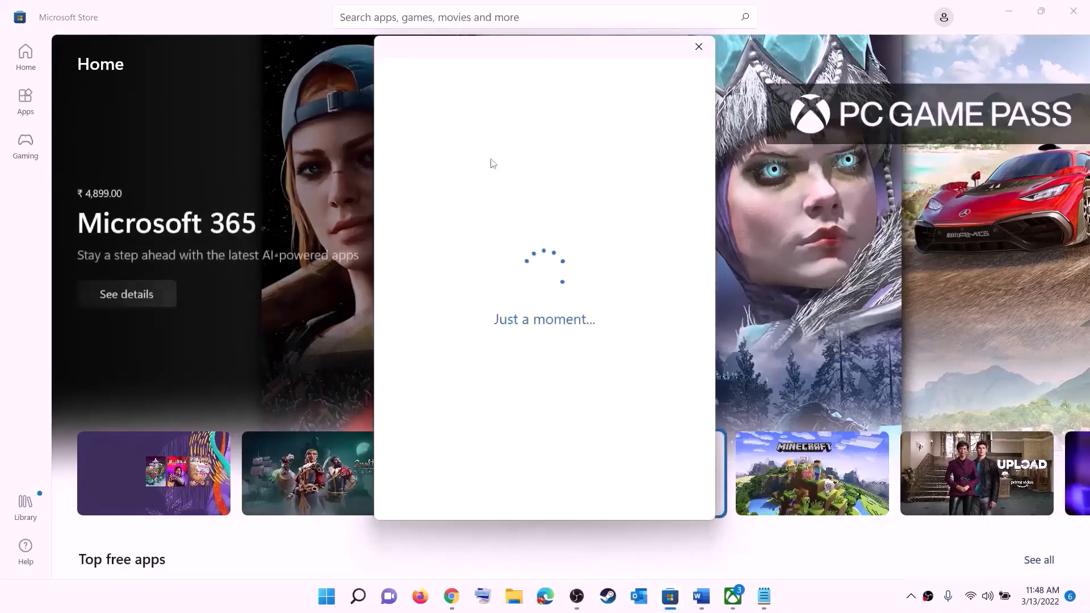
{"action": "type", "text": "****"}
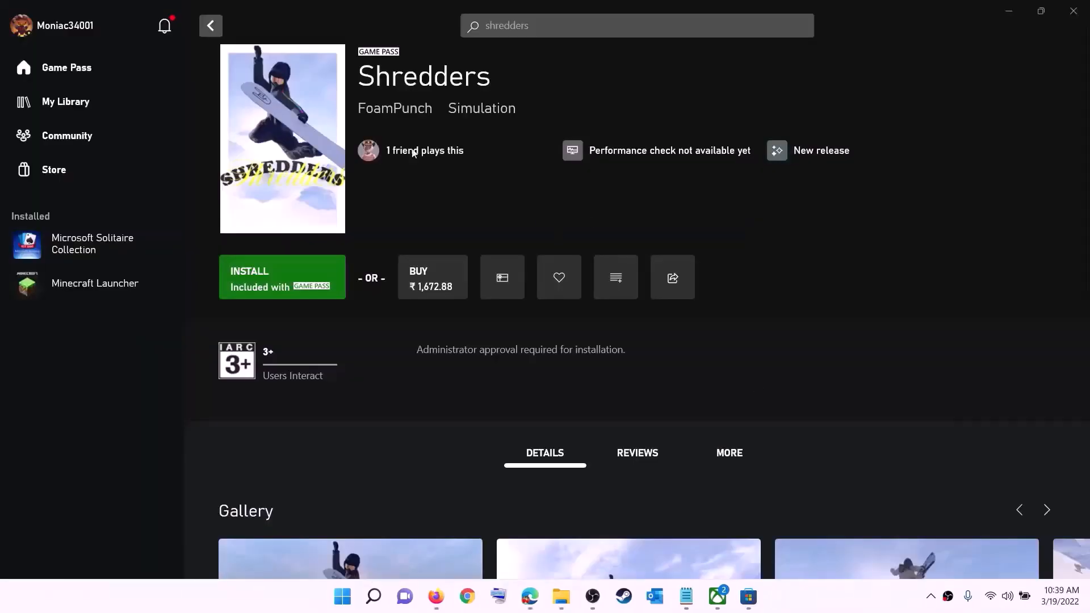
Sign out of the current profile in the Xbox app and start signing in again.
{"action": "left_click", "coordinate": [66, 29]}
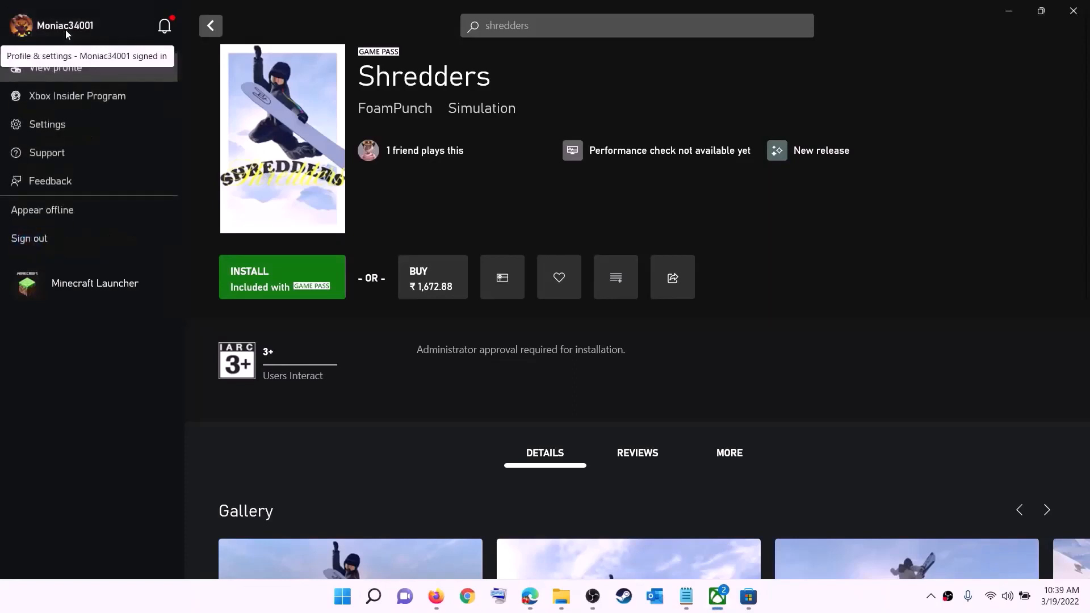
{"action": "left_click", "coordinate": [60, 240]}
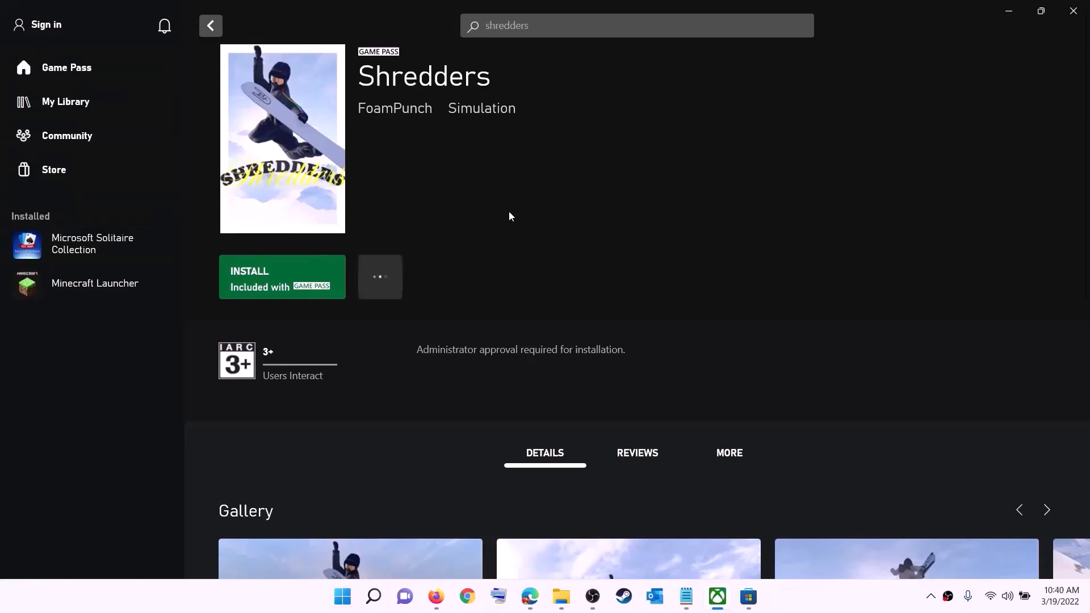
{"action": "left_click", "coordinate": [50, 26]}
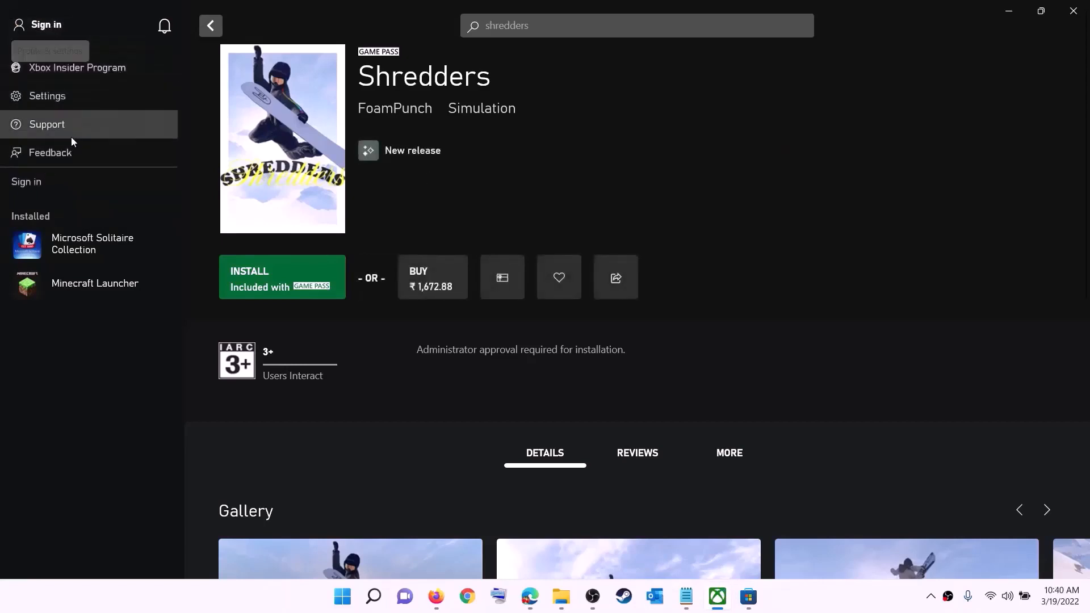
{"action": "left_click", "coordinate": [38, 182]}
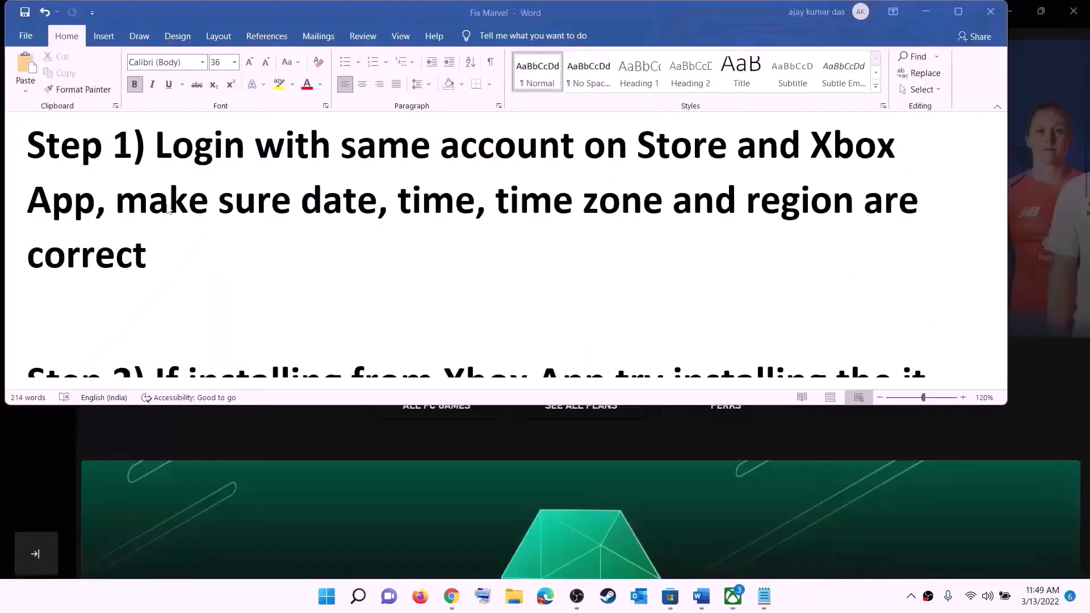
Open the Windows date and time settings, review the time zone choice, and synchronise the clock with the time server.
{"action": "left_click_drag", "start_coordinate": [188, 203], "coordinate": [167, 258]}
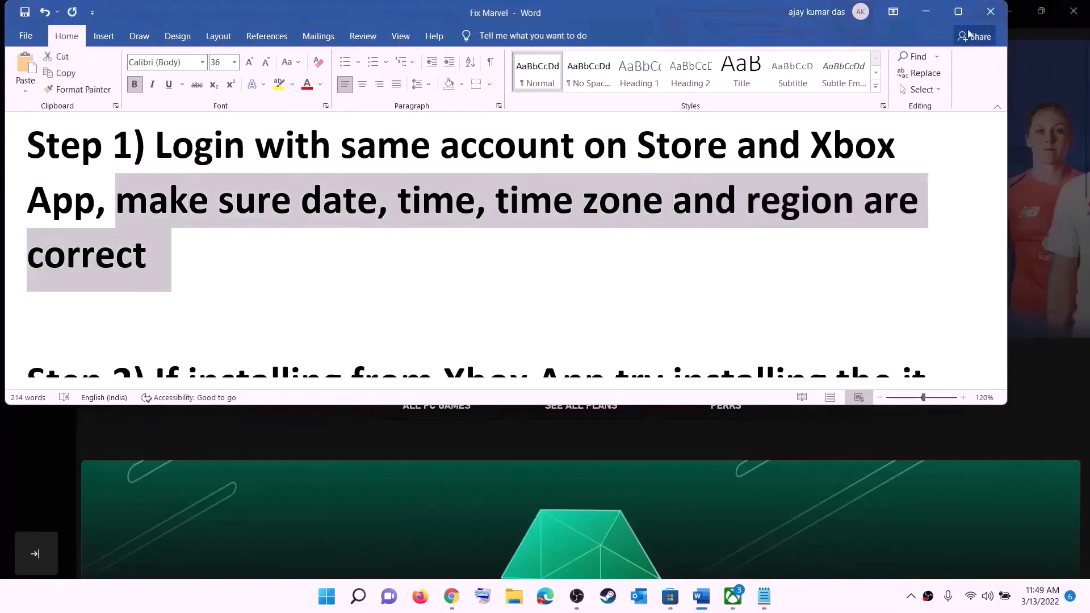
{"action": "left_click", "coordinate": [1062, 505]}
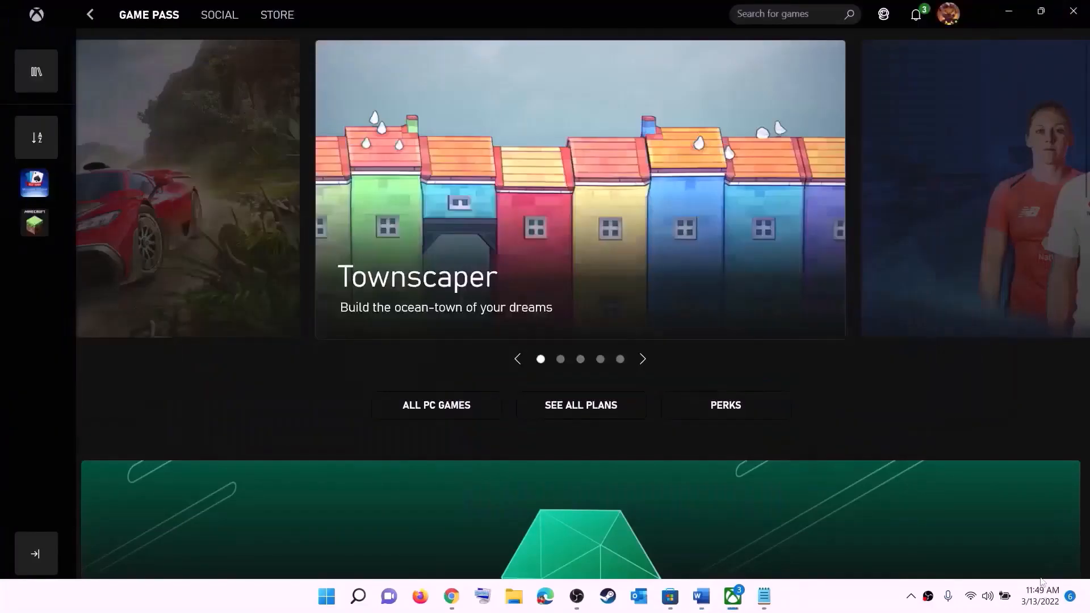
{"action": "right_click", "coordinate": [1036, 606]}
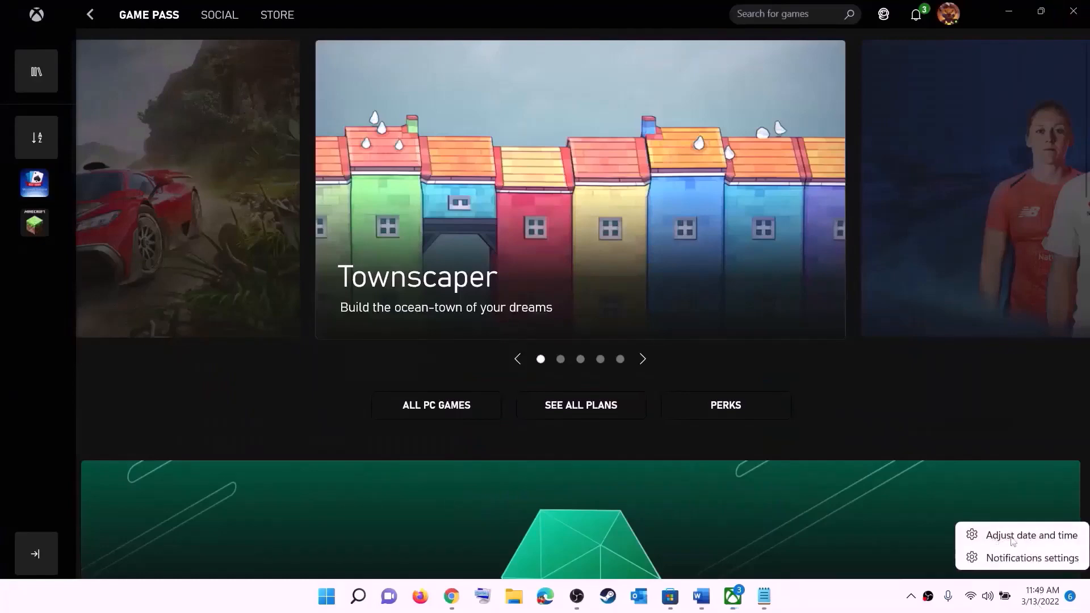
{"action": "left_click", "coordinate": [1012, 539]}
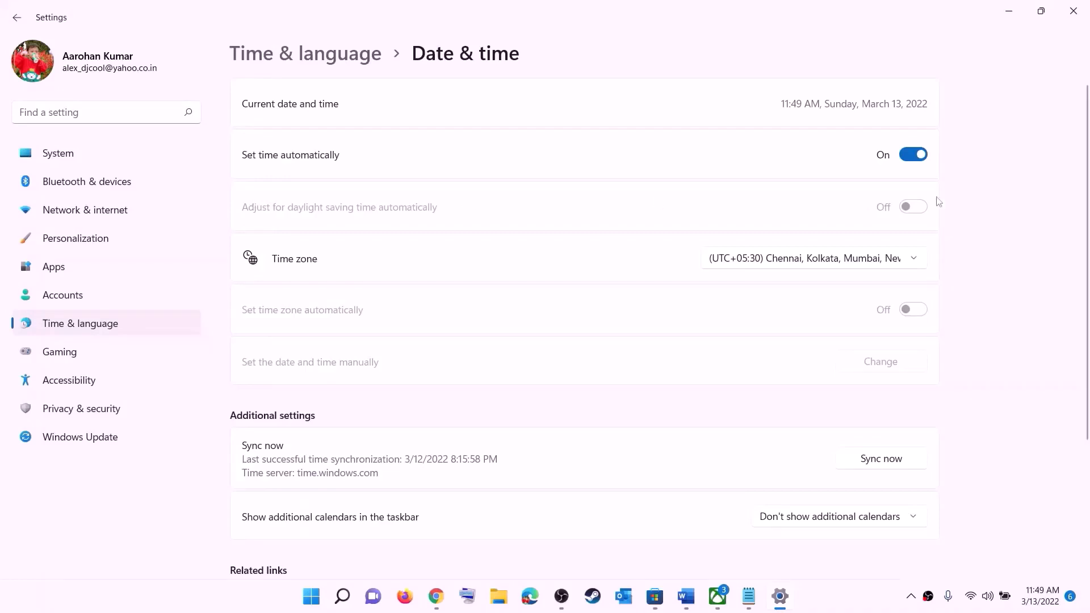
{"action": "left_click", "coordinate": [829, 260]}
{"action": "left_click", "coordinate": [830, 267]}
{"action": "left_click", "coordinate": [888, 463]}
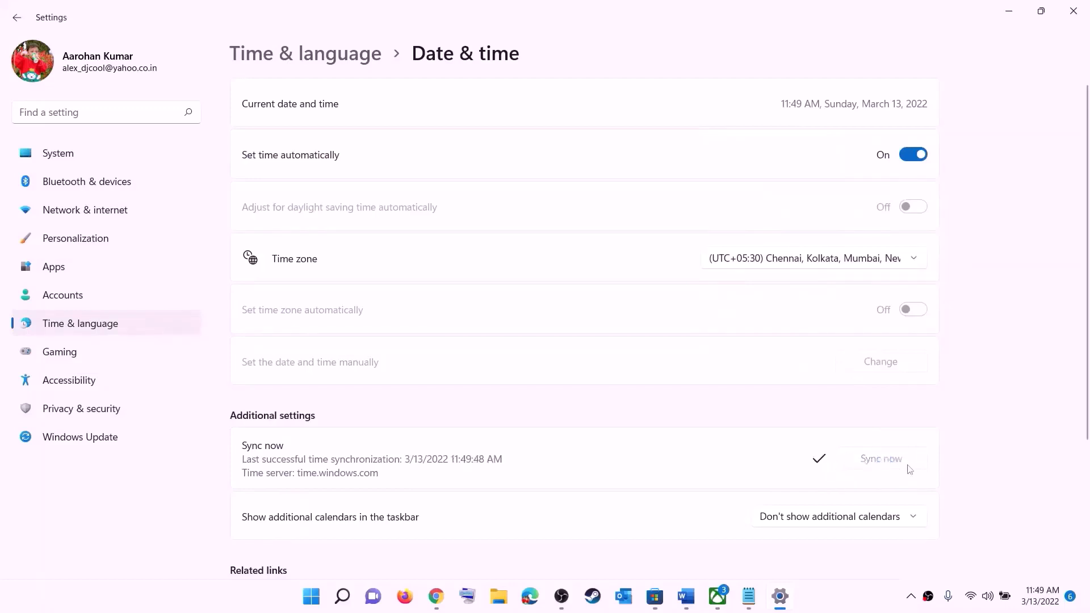
Check the country or region choice in the Language & region settings, then close Settings.
{"action": "left_click", "coordinate": [81, 322]}
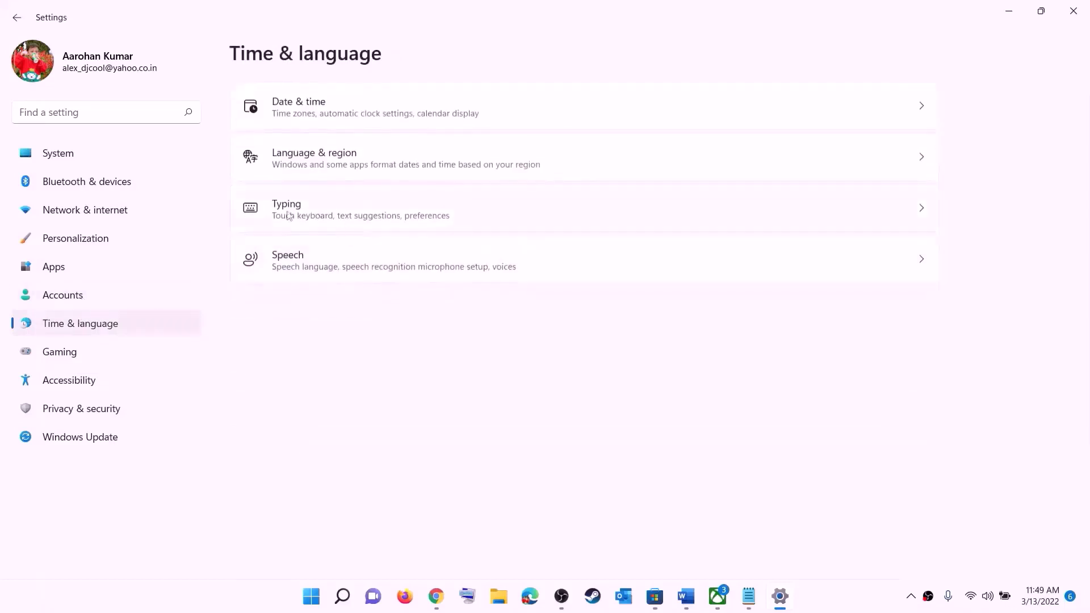
{"action": "left_click", "coordinate": [310, 170]}
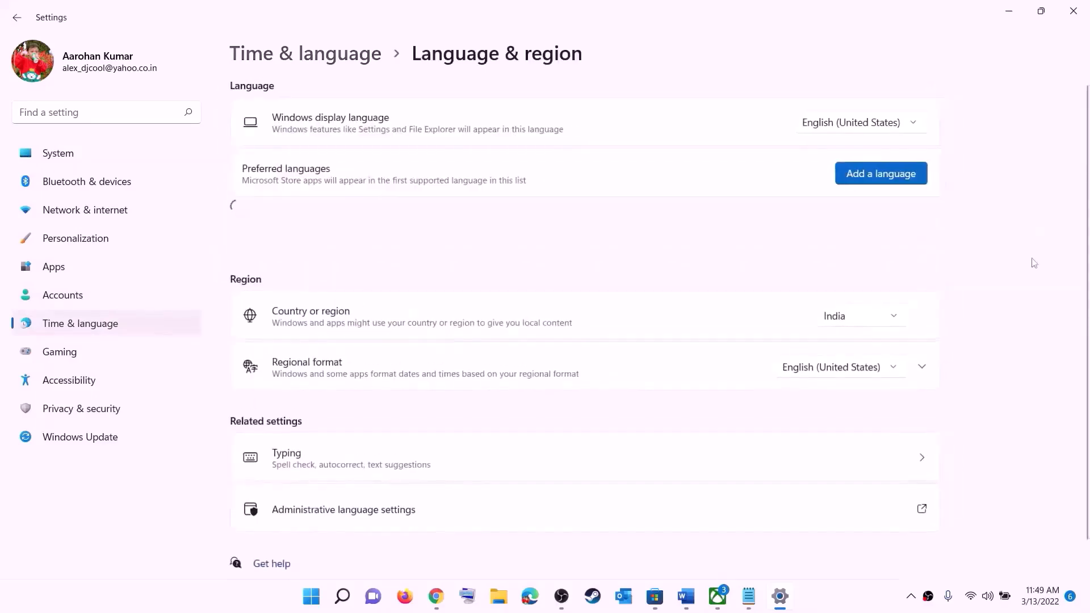
{"action": "left_click", "coordinate": [887, 315]}
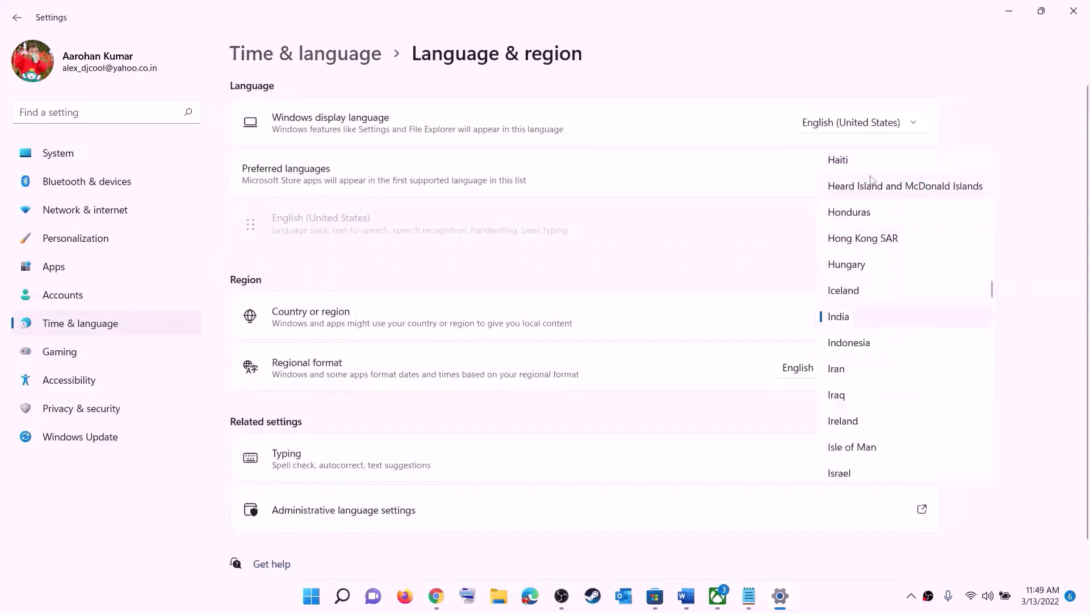
{"action": "left_click", "coordinate": [1048, 211]}
{"action": "left_click", "coordinate": [1072, 11]}
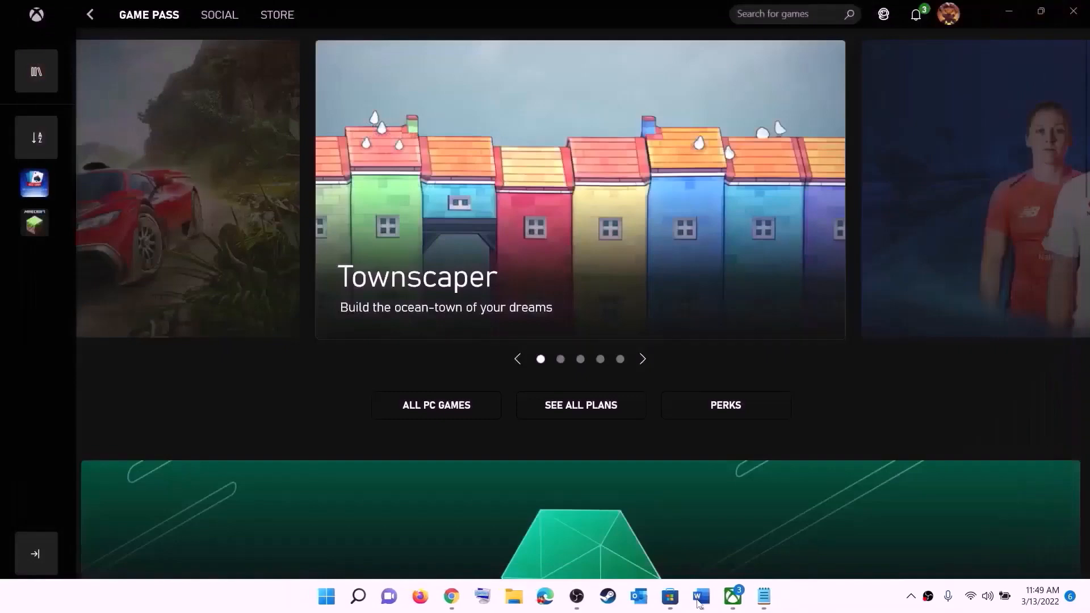
Switch to the Word document and highlight the Step 2 advice about installing from the Microsoft Store library.
{"action": "left_click", "coordinate": [699, 595]}
{"action": "scroll", "coordinate": [226, 249], "scroll_direction": "down", "scroll_amount": 1}
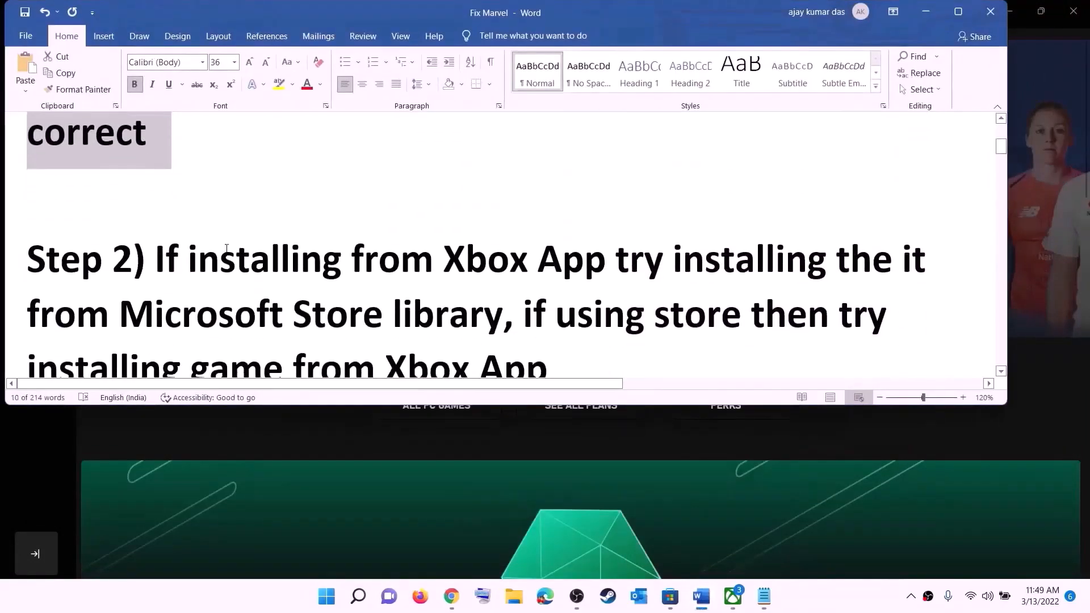
{"action": "scroll", "coordinate": [238, 246], "scroll_direction": "down", "scroll_amount": 1}
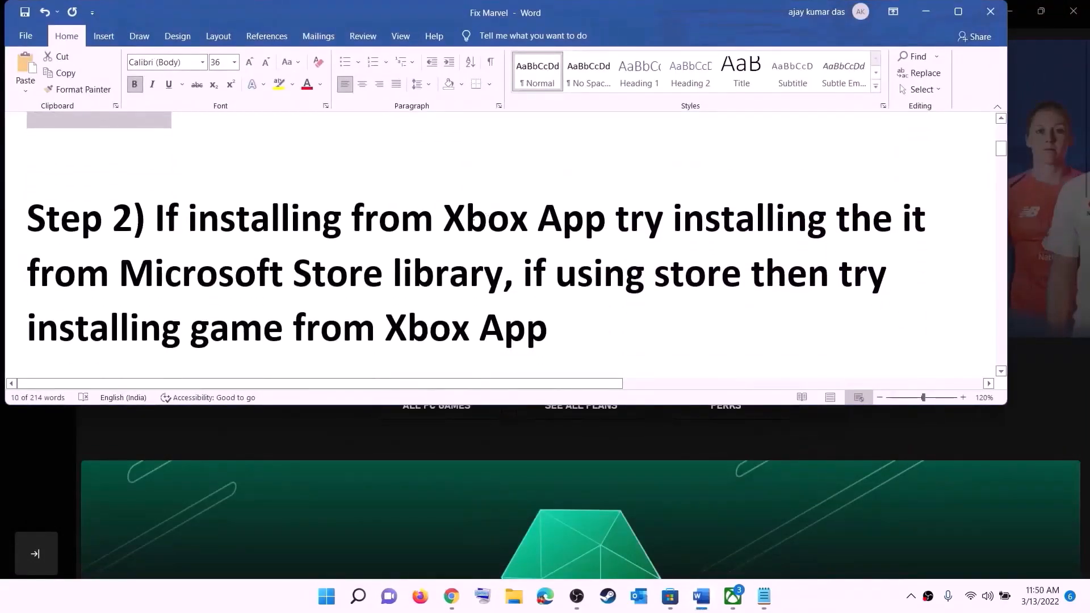
{"action": "left_click_drag", "start_coordinate": [446, 217], "coordinate": [503, 274]}
{"action": "left_click", "coordinate": [664, 218]}
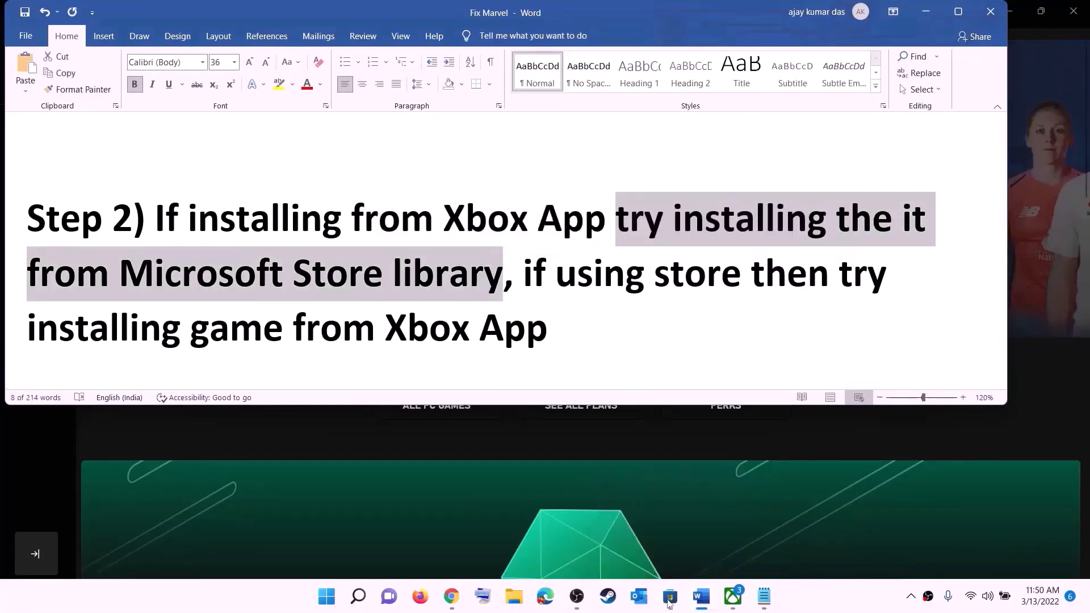
Switch to Microsoft Store and look through the Library's list of apps and available updates.
{"action": "left_click", "coordinate": [669, 596]}
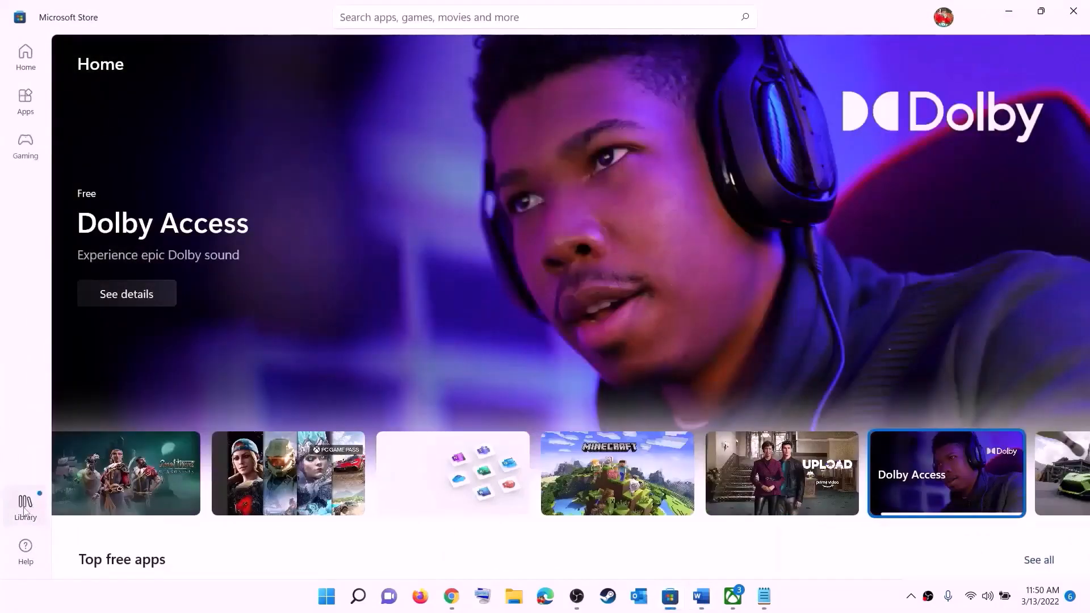
{"action": "left_click", "coordinate": [29, 507]}
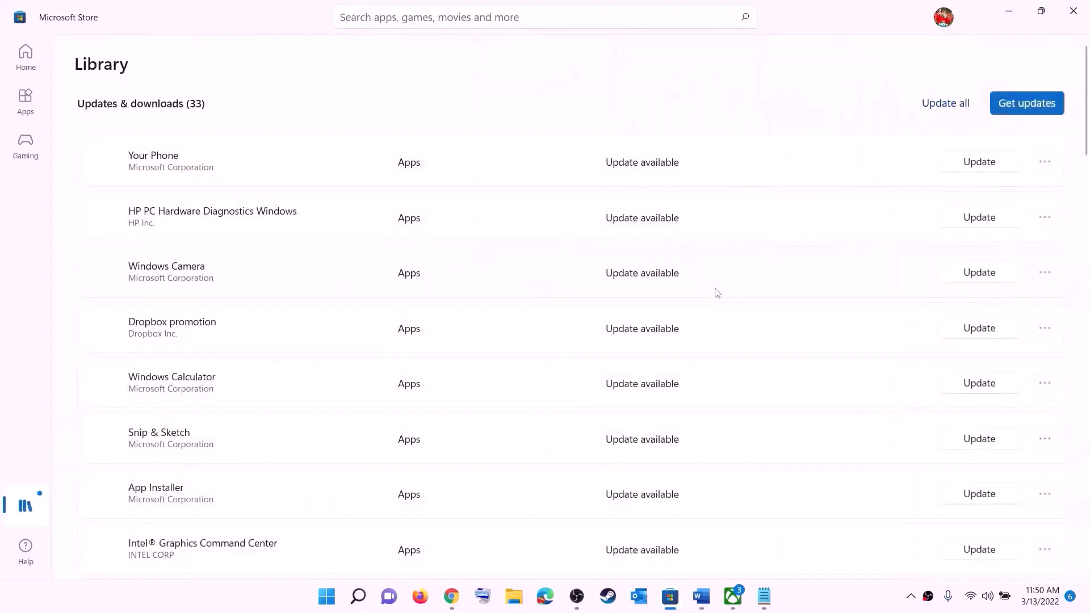
{"action": "scroll", "coordinate": [746, 356], "scroll_direction": "down", "scroll_amount": 5}
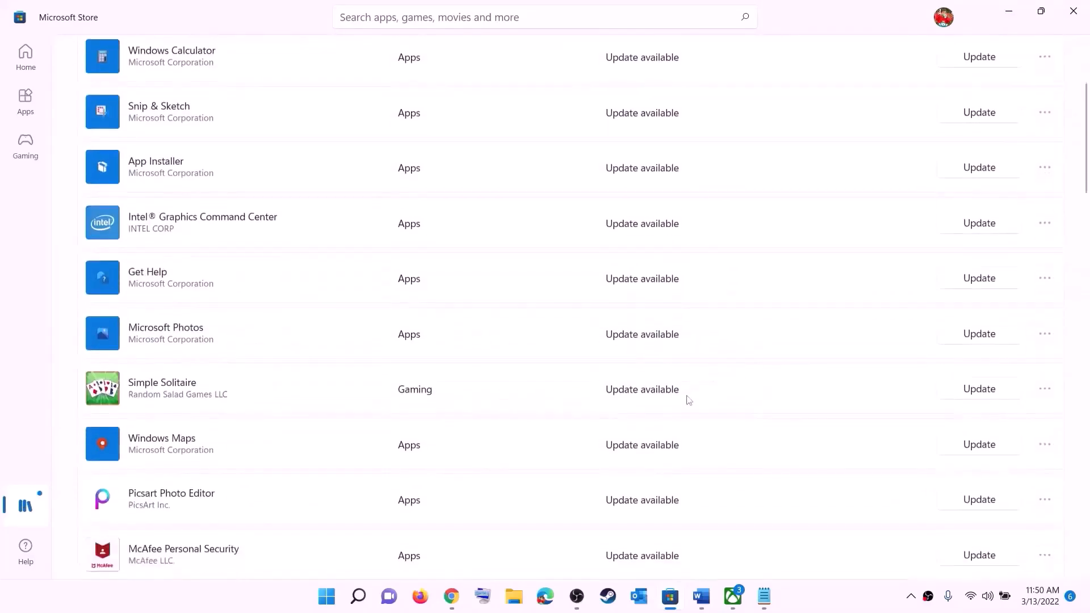
{"action": "scroll", "coordinate": [653, 454], "scroll_direction": "up", "scroll_amount": 5}
{"action": "scroll", "coordinate": [654, 435], "scroll_direction": "down", "scroll_amount": 12}
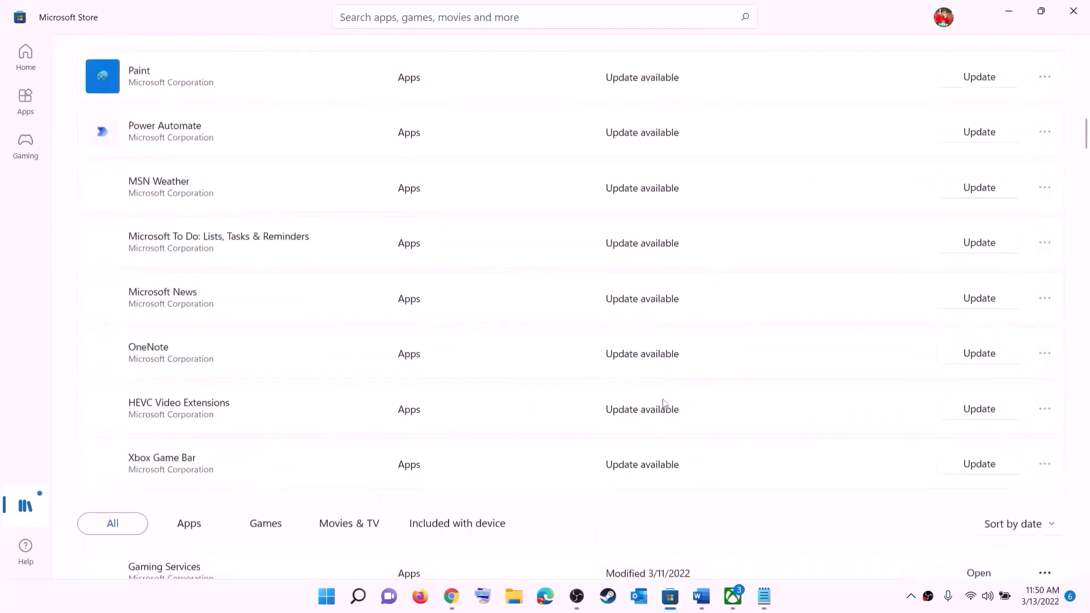
{"action": "scroll", "coordinate": [715, 352], "scroll_direction": "up", "scroll_amount": 12}
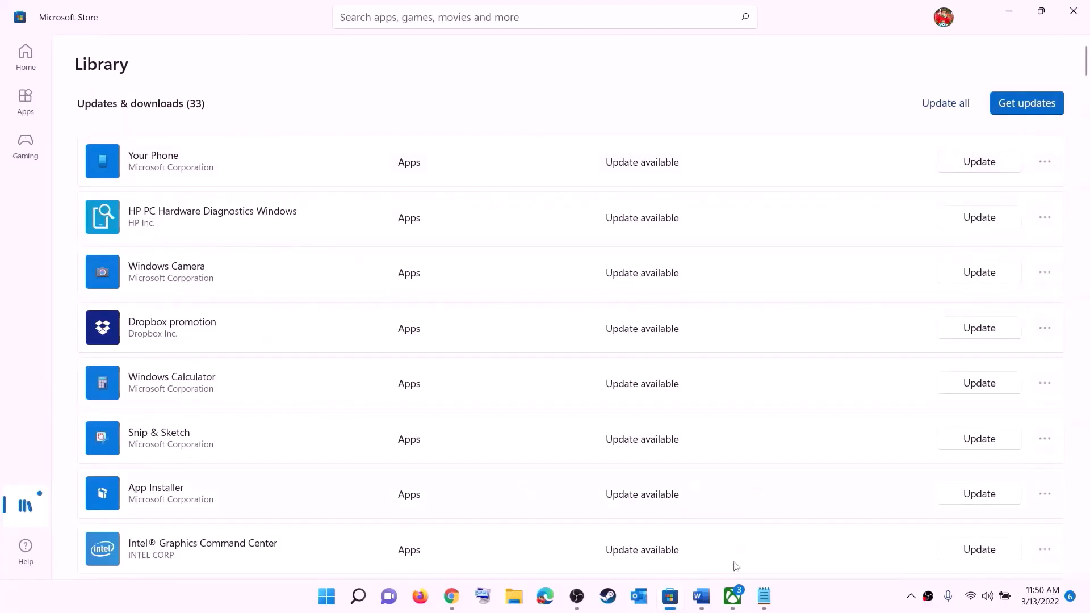
Return to the Word document and highlight the Step 2 wording about using the store and "installing game from Xbox App".
{"action": "left_click", "coordinate": [701, 597]}
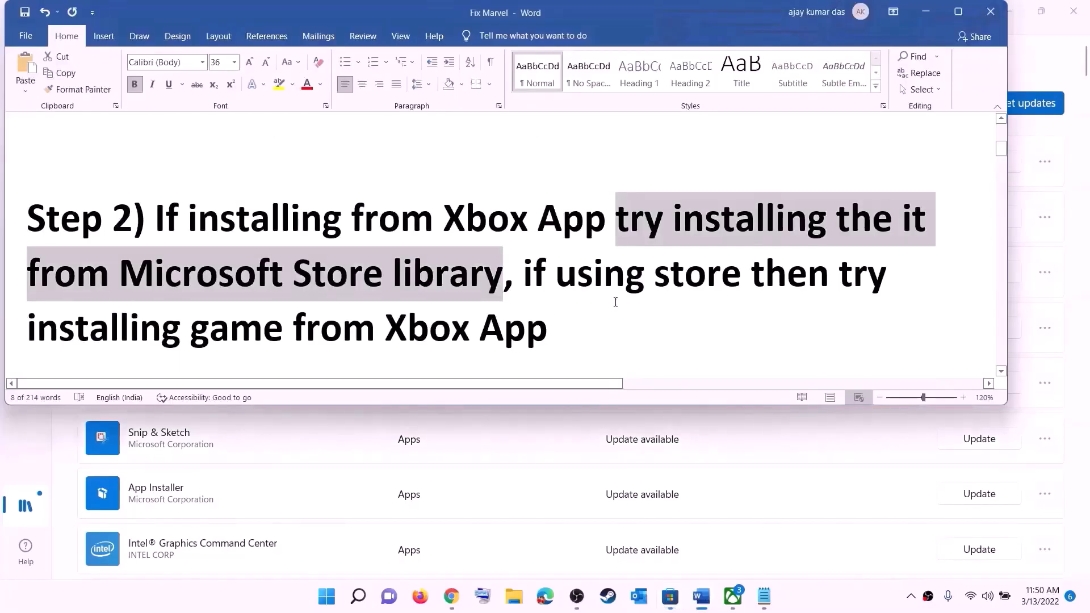
{"action": "left_click", "coordinate": [564, 273]}
{"action": "key", "text": "ctrl+shift+Right"}
{"action": "key", "text": "ctrl+shift+Right"}
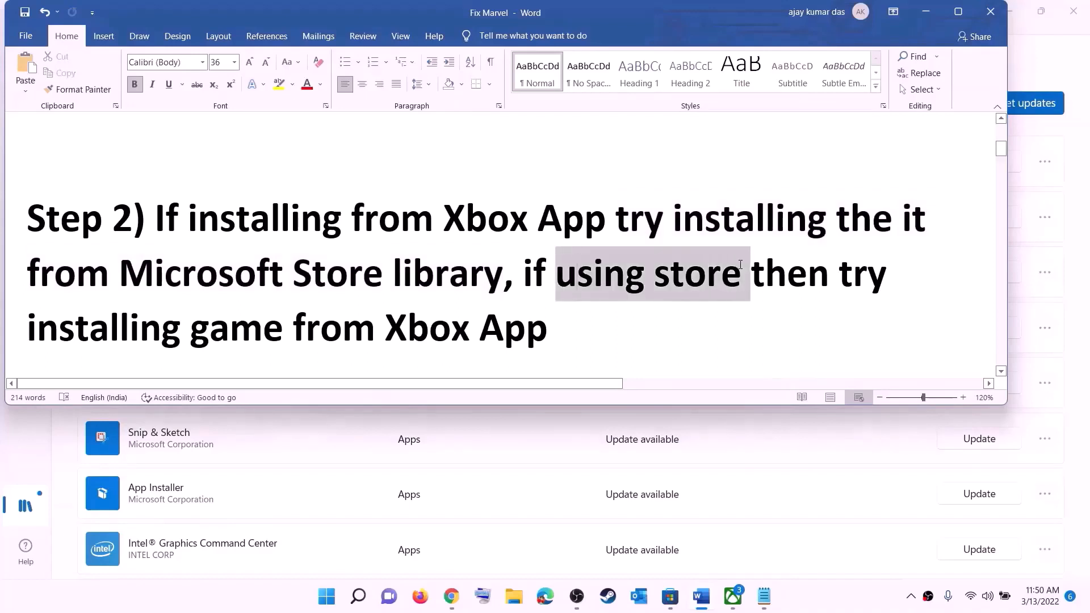
{"action": "left_click_drag", "start_coordinate": [169, 329], "coordinate": [562, 332]}
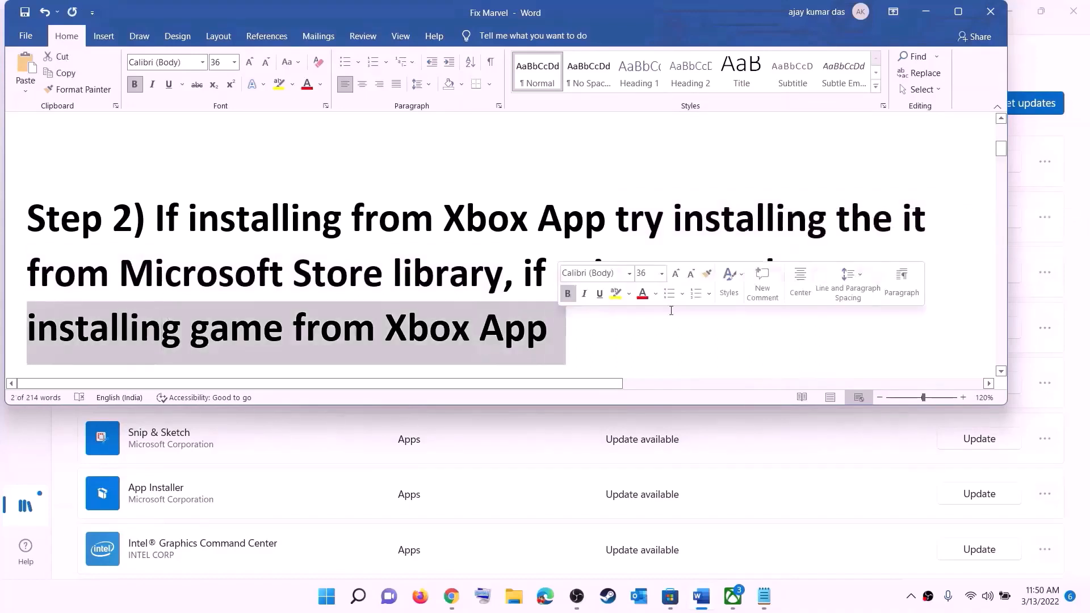
Switch to the Xbox app, bring up its empty game search, and minimise the app.
{"action": "left_click", "coordinate": [732, 599]}
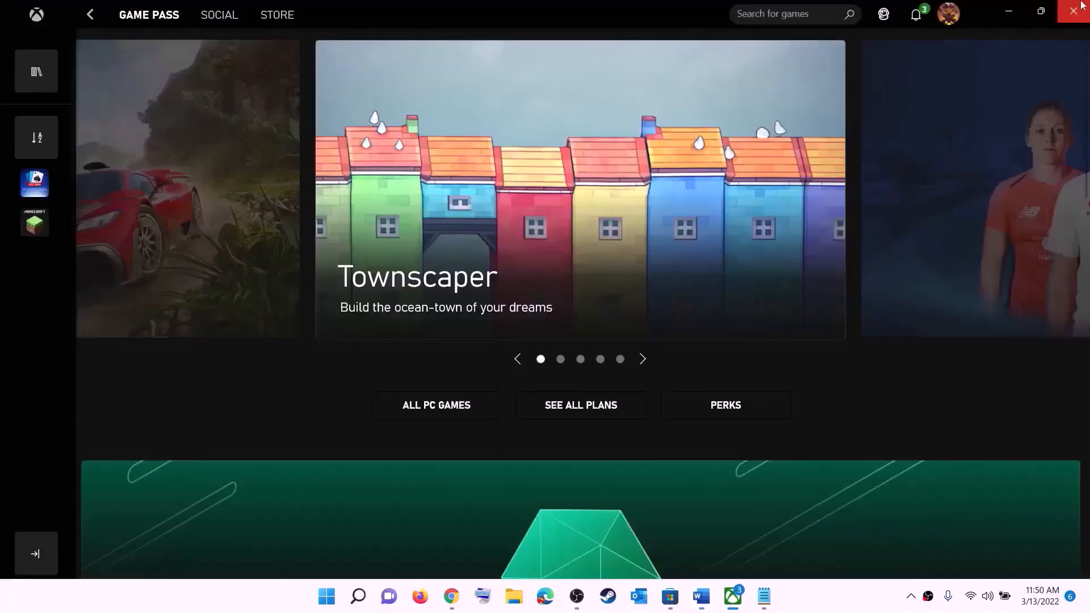
{"action": "left_click", "coordinate": [764, 12]}
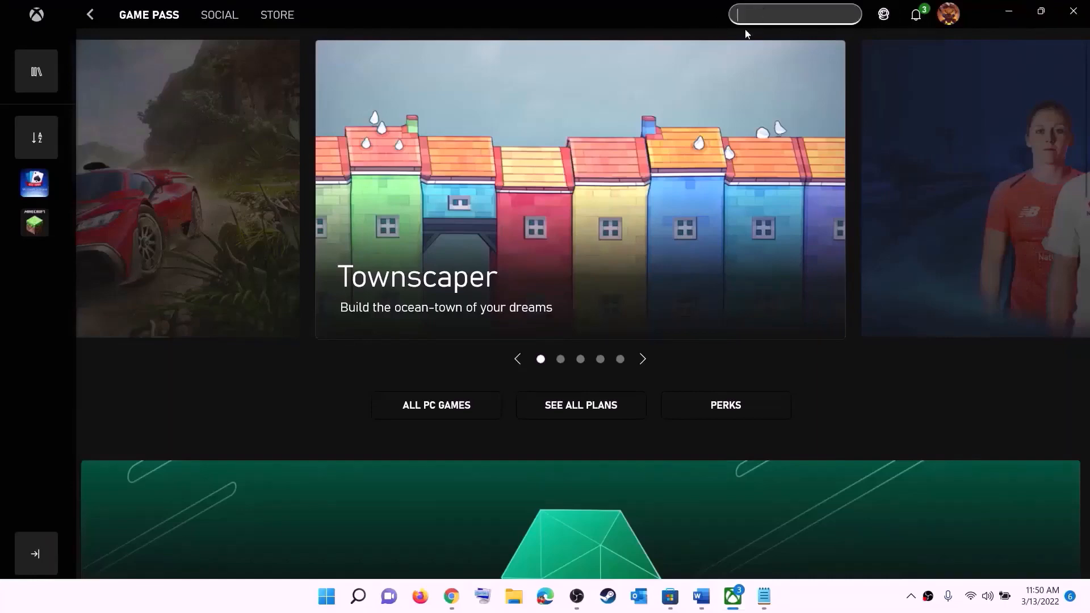
{"action": "left_click", "coordinate": [1009, 11]}
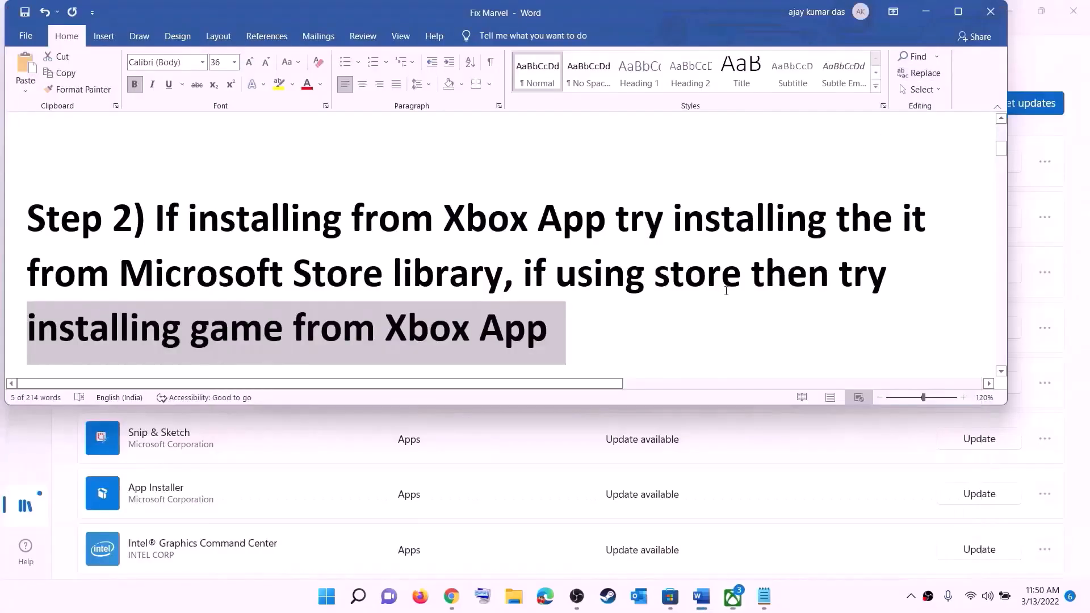
Copy the complete Get-AppxPackage PowerShell command under Step 3 of the Word document.
{"action": "left_click", "coordinate": [571, 266]}
{"action": "scroll", "coordinate": [337, 297], "scroll_direction": "down", "scroll_amount": 5}
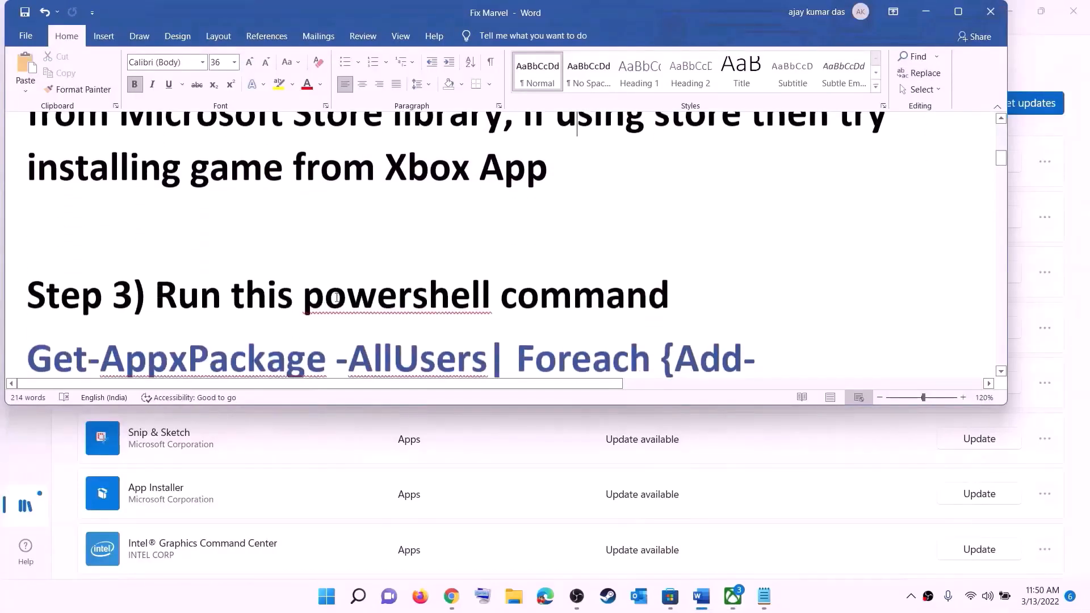
{"action": "scroll", "coordinate": [337, 298], "scroll_direction": "down", "scroll_amount": 3}
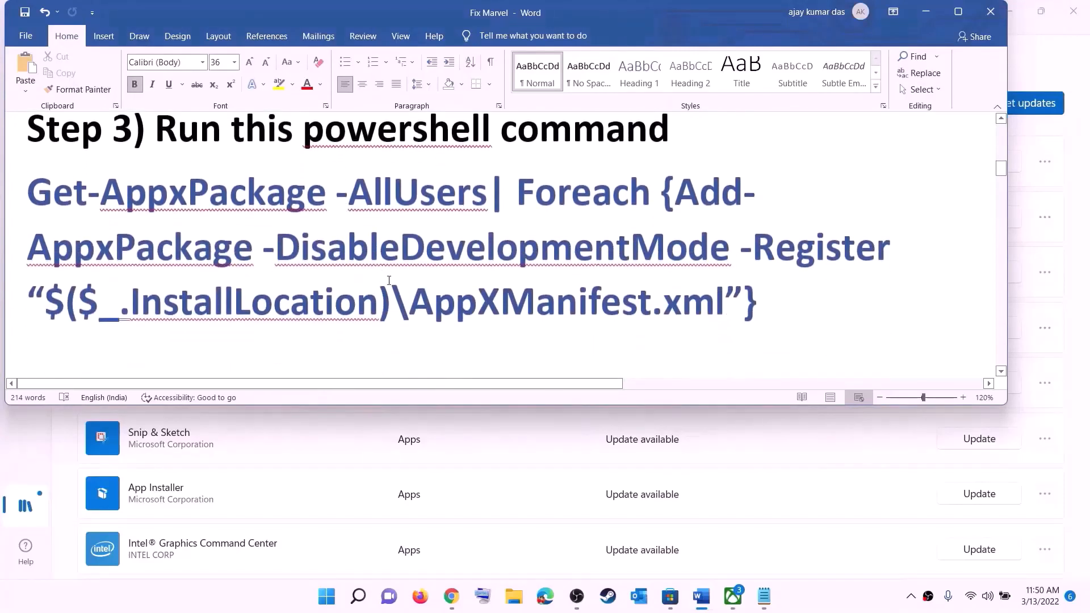
{"action": "left_click_drag", "start_coordinate": [761, 304], "coordinate": [153, 221]}
{"action": "right_click", "coordinate": [154, 221]}
{"action": "left_click", "coordinate": [179, 246]}
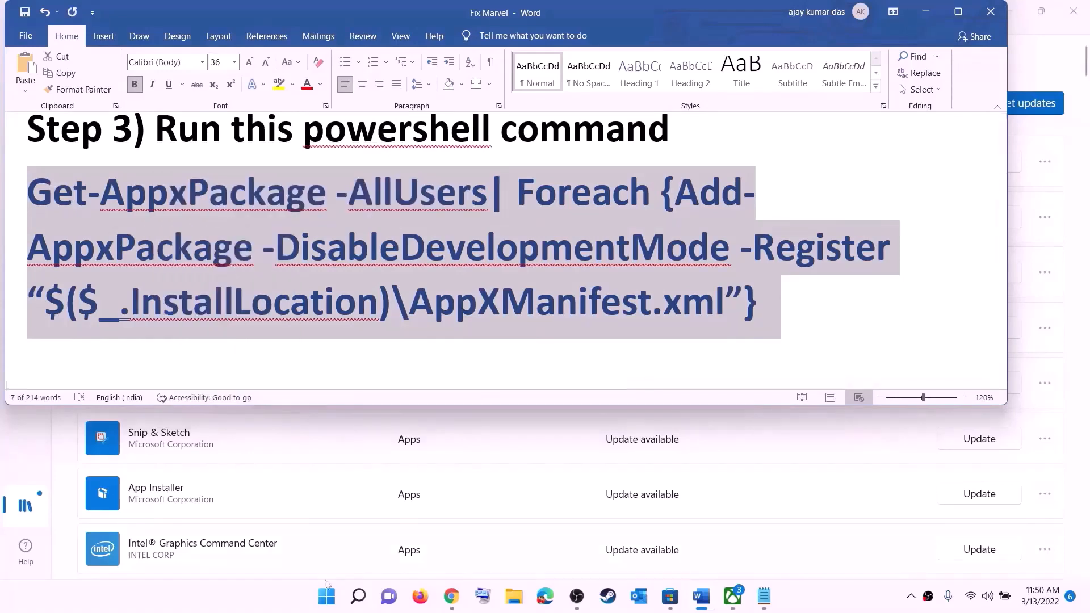
Launch Windows PowerShell as administrator and allow it to make changes to the device.
{"action": "left_click", "coordinate": [327, 596]}
{"action": "type", "text": "powers"}
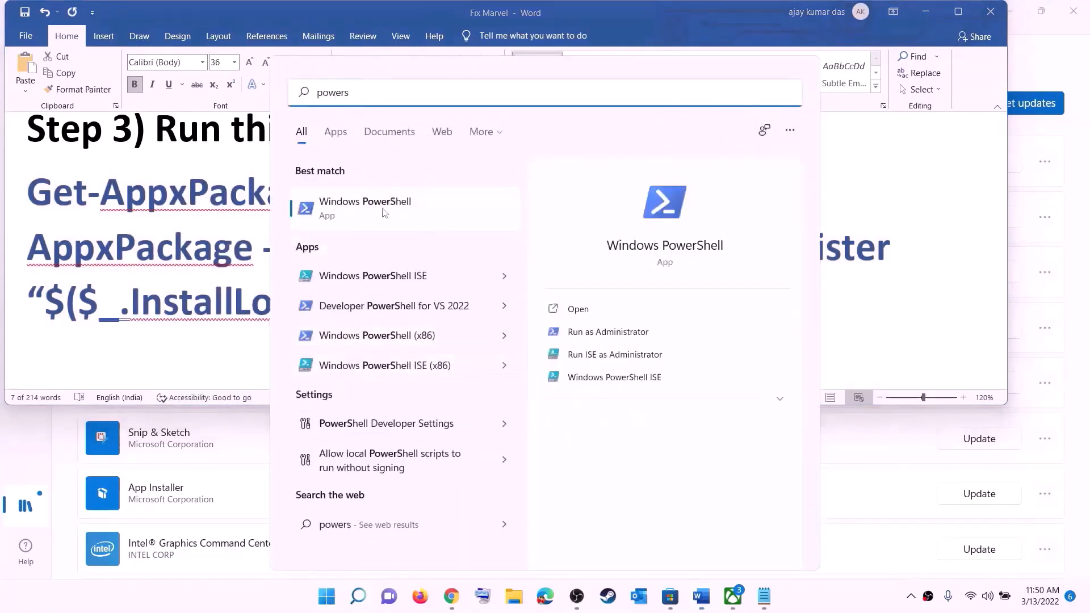
{"action": "right_click", "coordinate": [376, 210]}
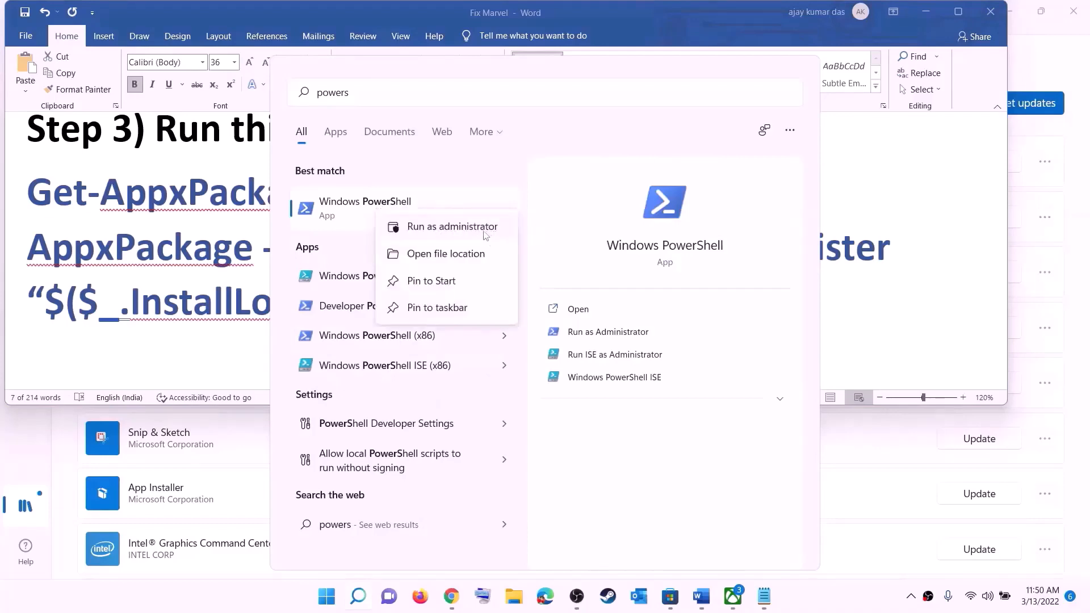
{"action": "left_click", "coordinate": [485, 235]}
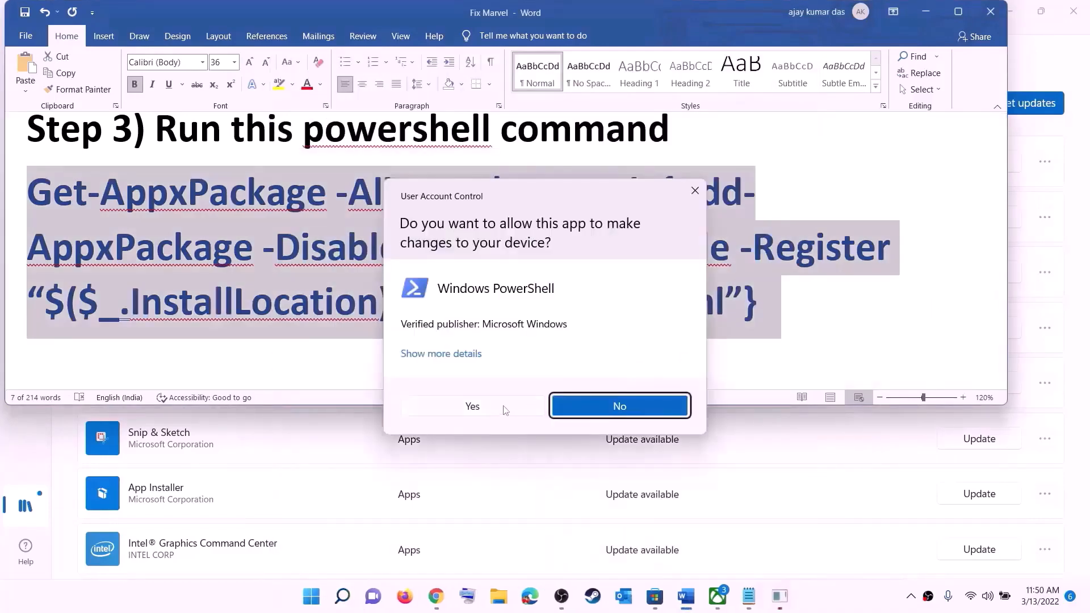
{"action": "left_click", "coordinate": [504, 406]}
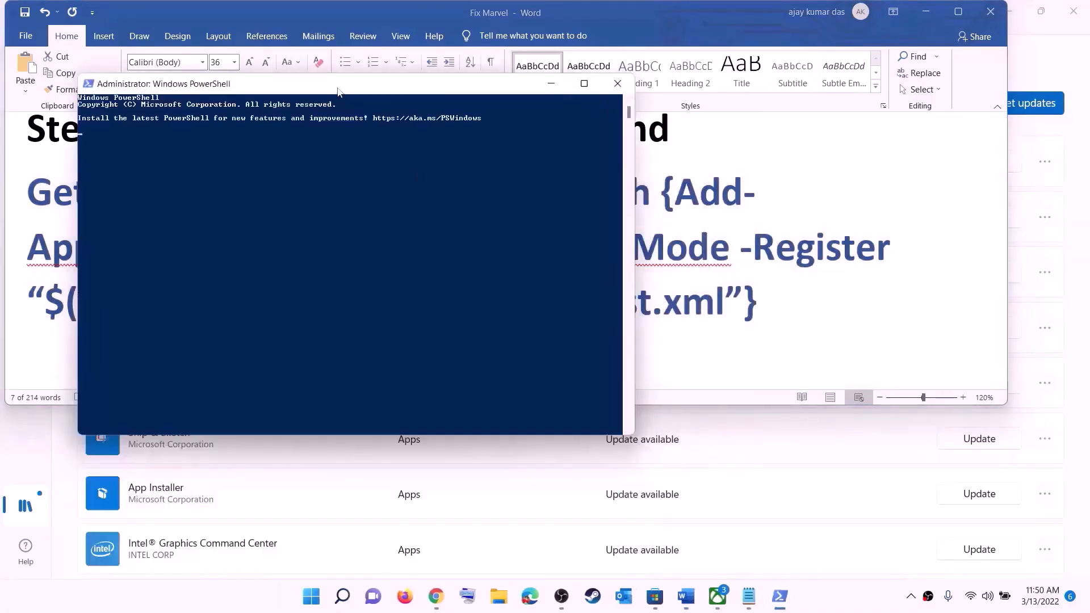
Paste and run the copied Get-AppxPackage command in PowerShell, and close the PowerShell window.
{"action": "left_click_drag", "start_coordinate": [338, 91], "coordinate": [484, 104]}
{"action": "right_click", "coordinate": [453, 224]}
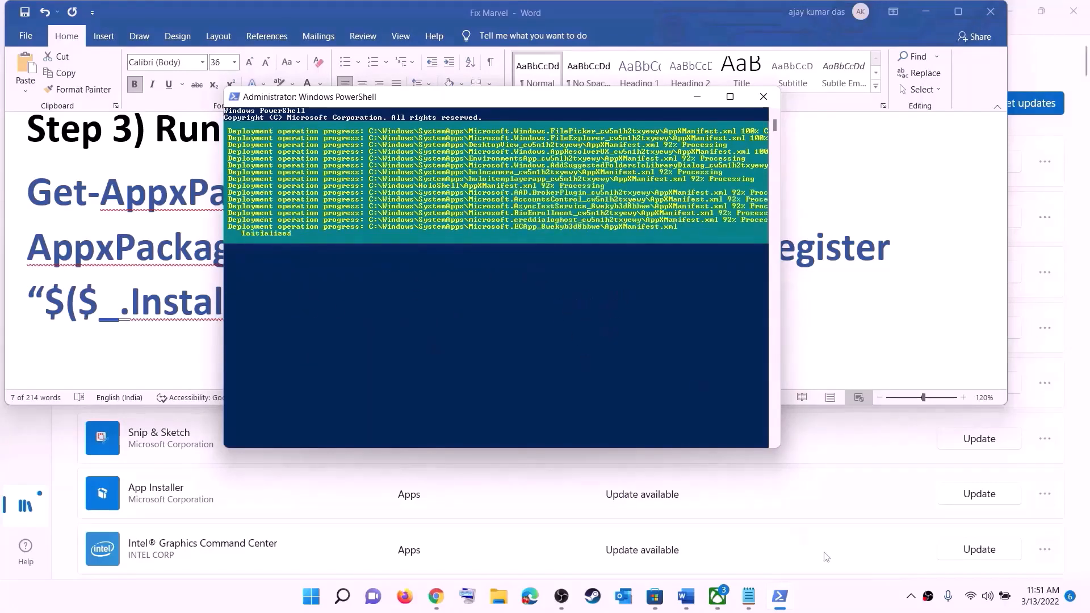
{"action": "left_click", "coordinate": [851, 599]}
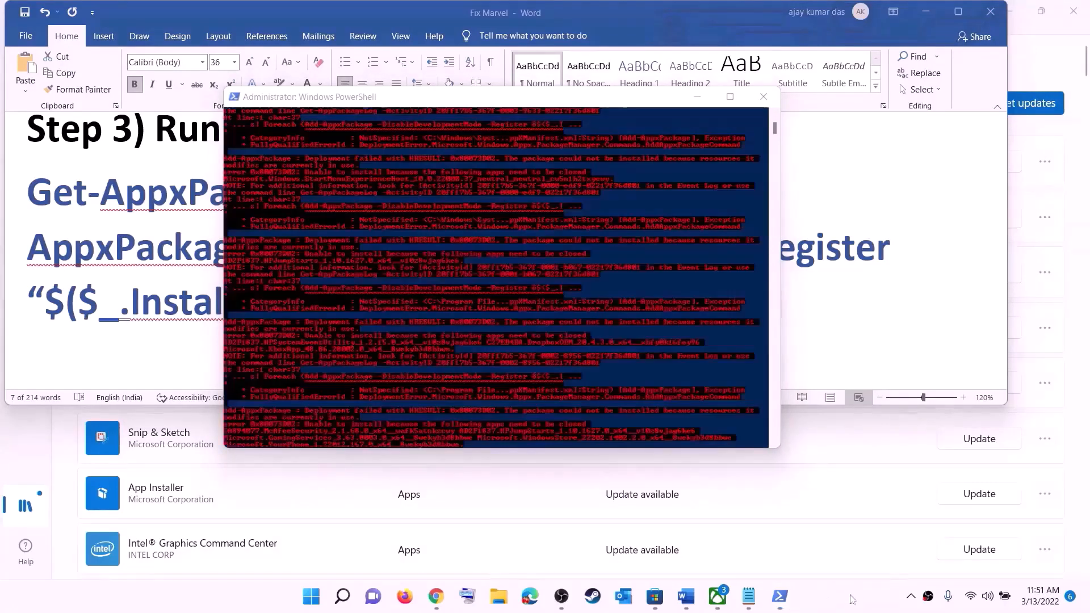
{"action": "left_click", "coordinate": [764, 97]}
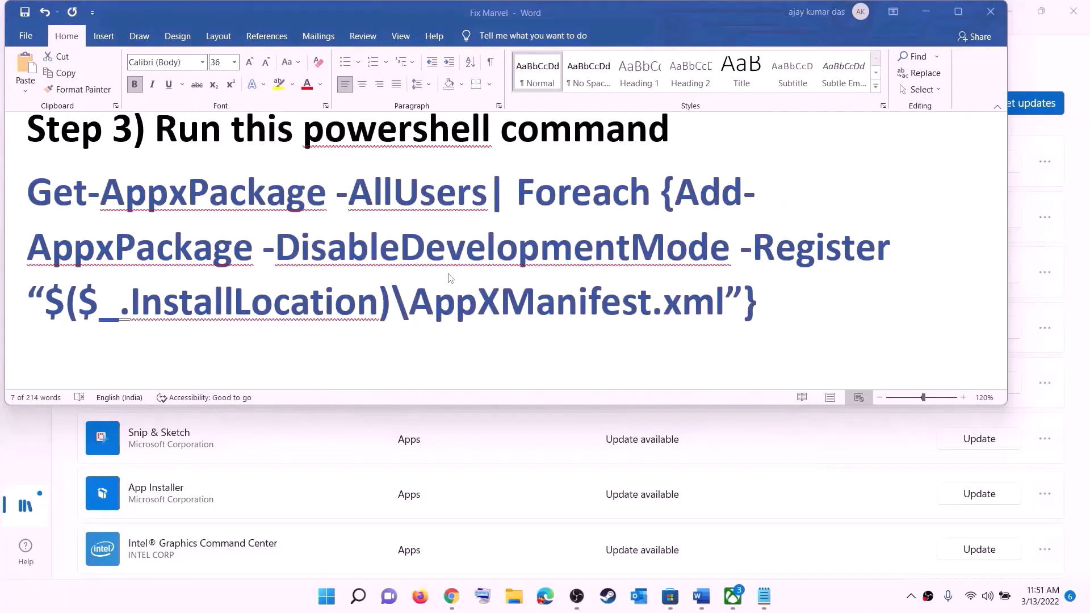
Set the font size of the Microsoft Store cache path under Step 4 of the Word document to 14.
{"action": "scroll", "coordinate": [451, 273], "scroll_direction": "down", "scroll_amount": 5}
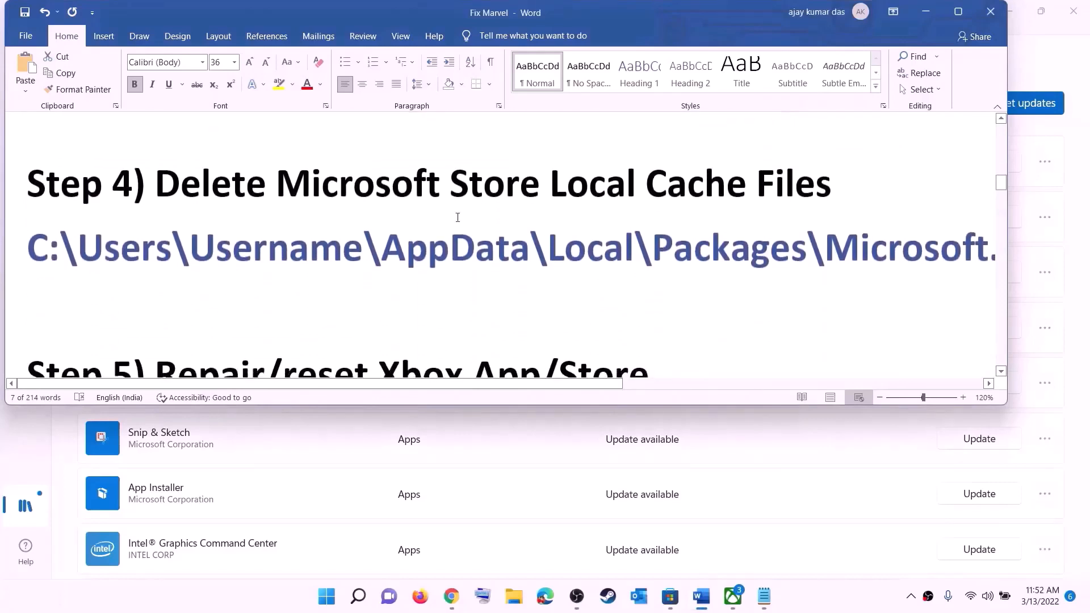
{"action": "scroll", "coordinate": [458, 218], "scroll_direction": "up", "scroll_amount": 1}
{"action": "triple_click", "coordinate": [540, 292]}
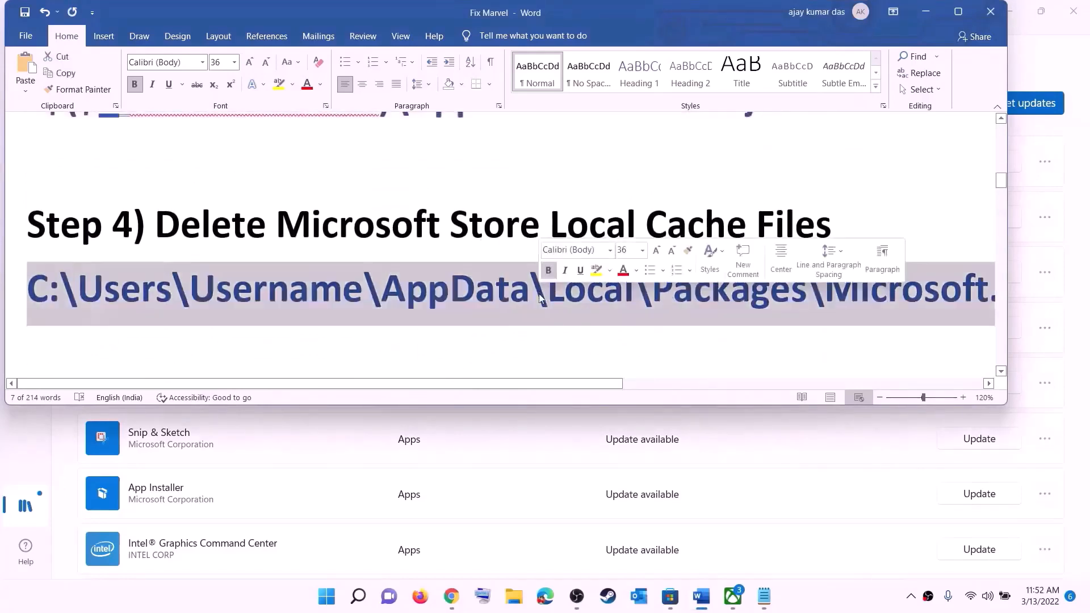
{"action": "left_click", "coordinate": [234, 63]}
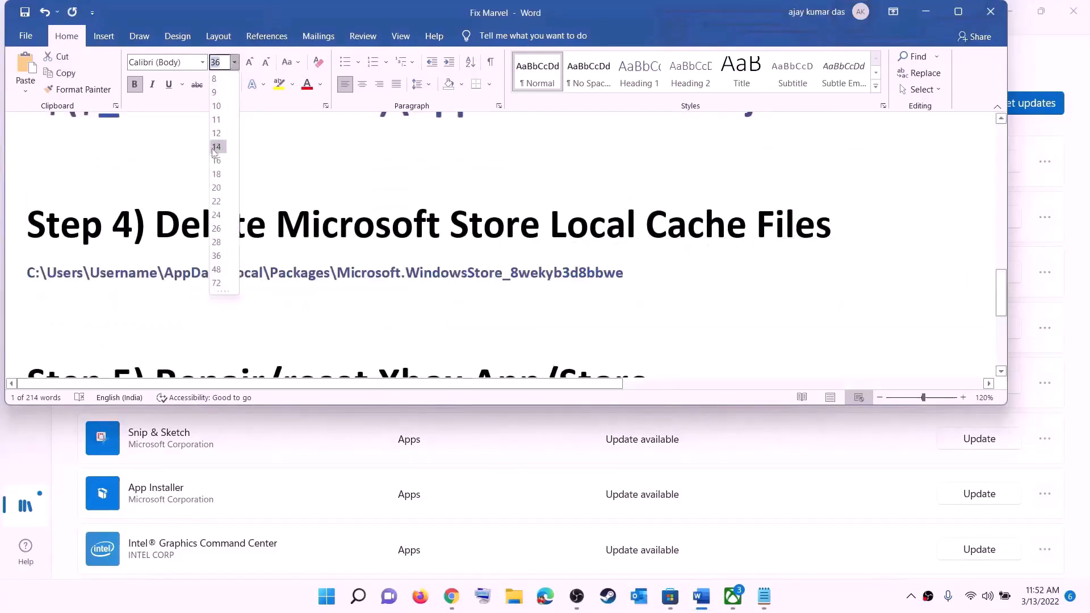
{"action": "left_click", "coordinate": [216, 143]}
{"action": "left_click", "coordinate": [540, 275]}
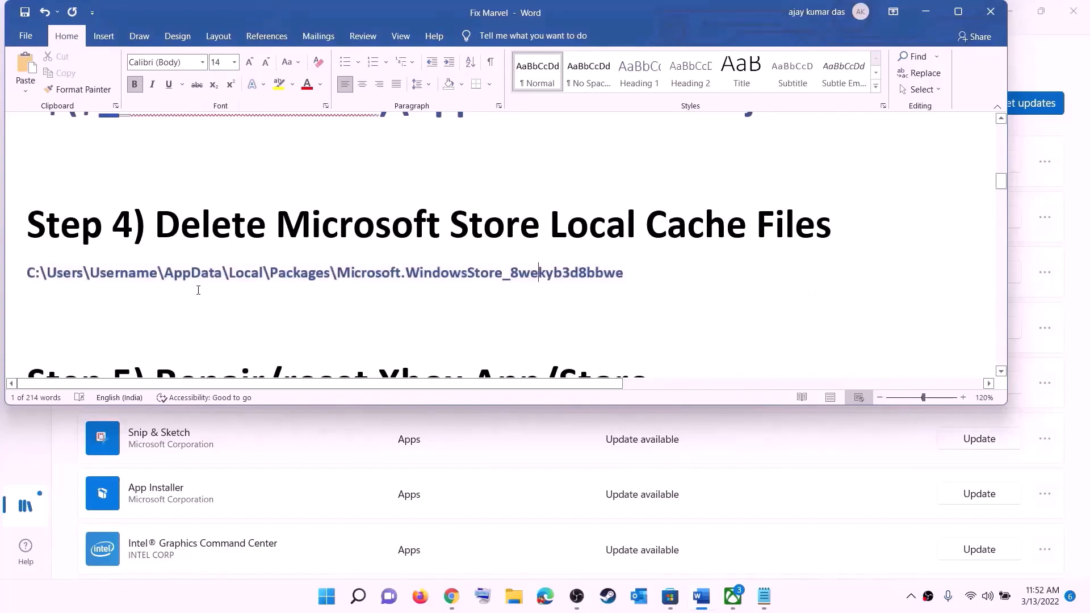
Switch to File Explorer and open the current user's profile folder in C:\Users.
{"action": "left_click", "coordinate": [513, 595]}
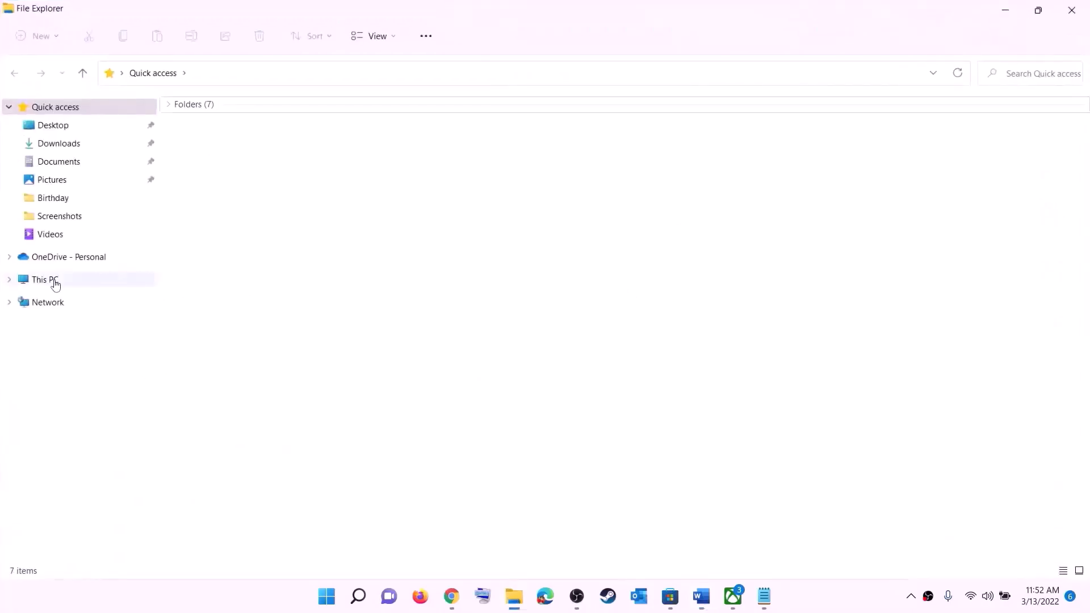
{"action": "left_click", "coordinate": [55, 280]}
{"action": "double_click", "coordinate": [244, 228]}
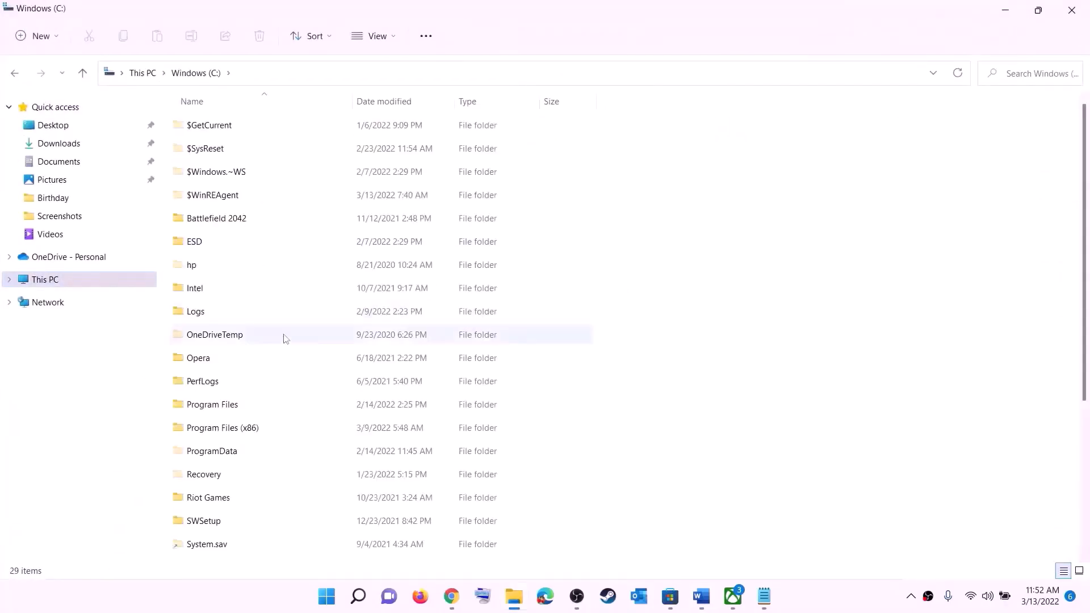
{"action": "scroll", "coordinate": [285, 338], "scroll_direction": "down", "scroll_amount": 3}
{"action": "left_click", "coordinate": [245, 398]}
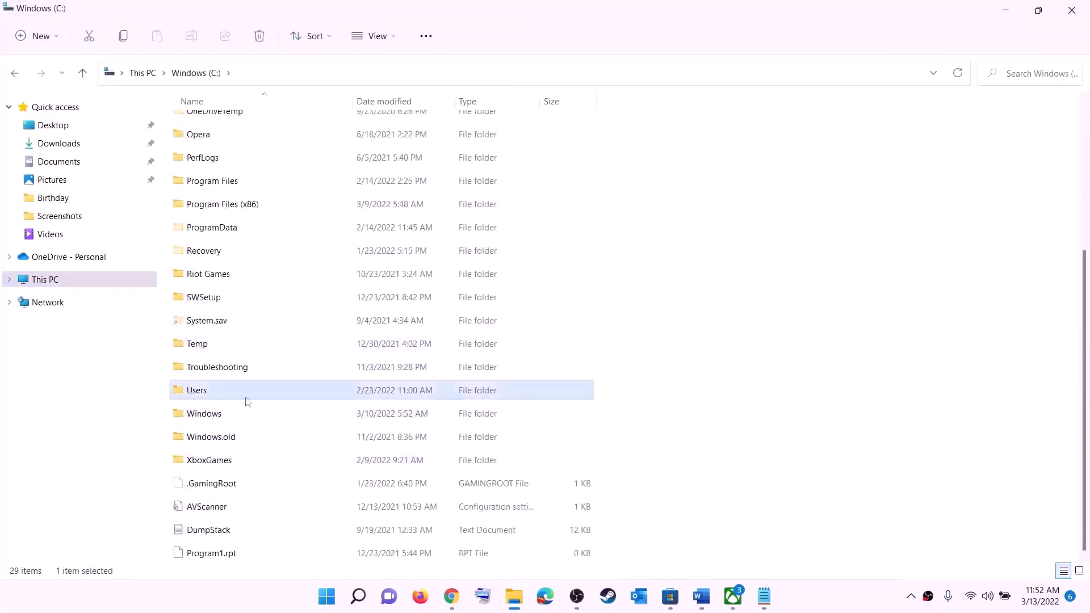
{"action": "double_click", "coordinate": [234, 391]}
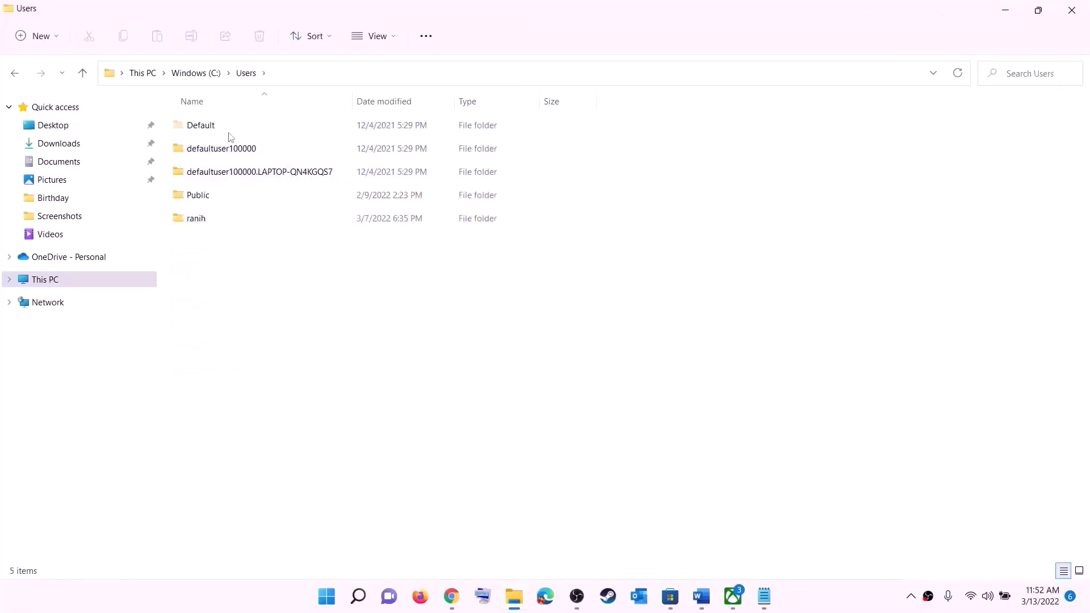
{"action": "double_click", "coordinate": [203, 223]}
Check in File Explorer's display options whether Hidden items is enabled for reaching the AppData folder.
{"action": "left_click", "coordinate": [189, 264]}
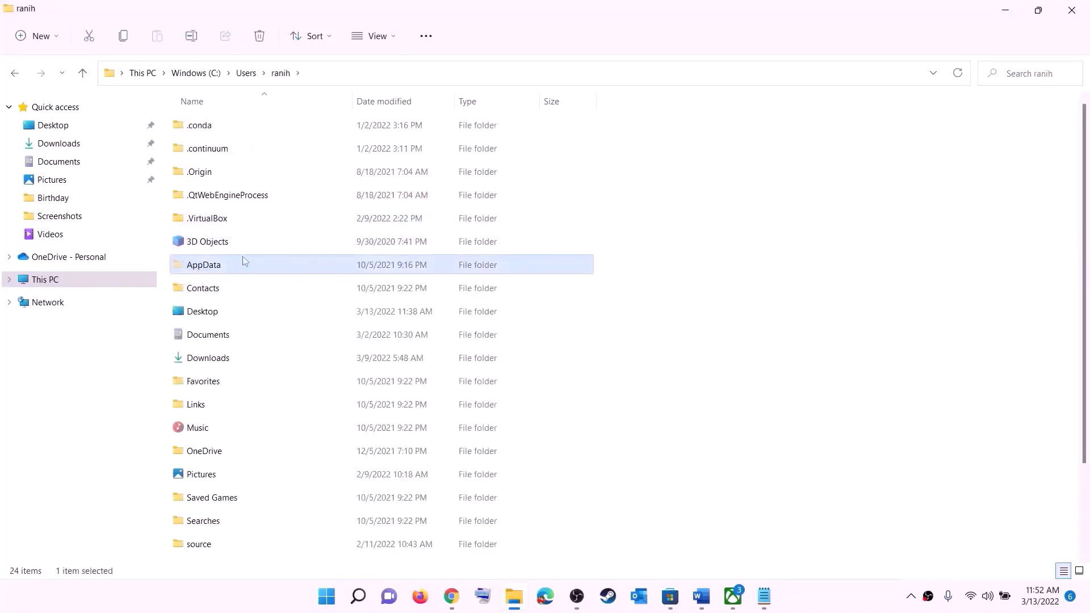
{"action": "left_click", "coordinate": [397, 39]}
{"action": "mouse_move", "coordinate": [371, 277]}
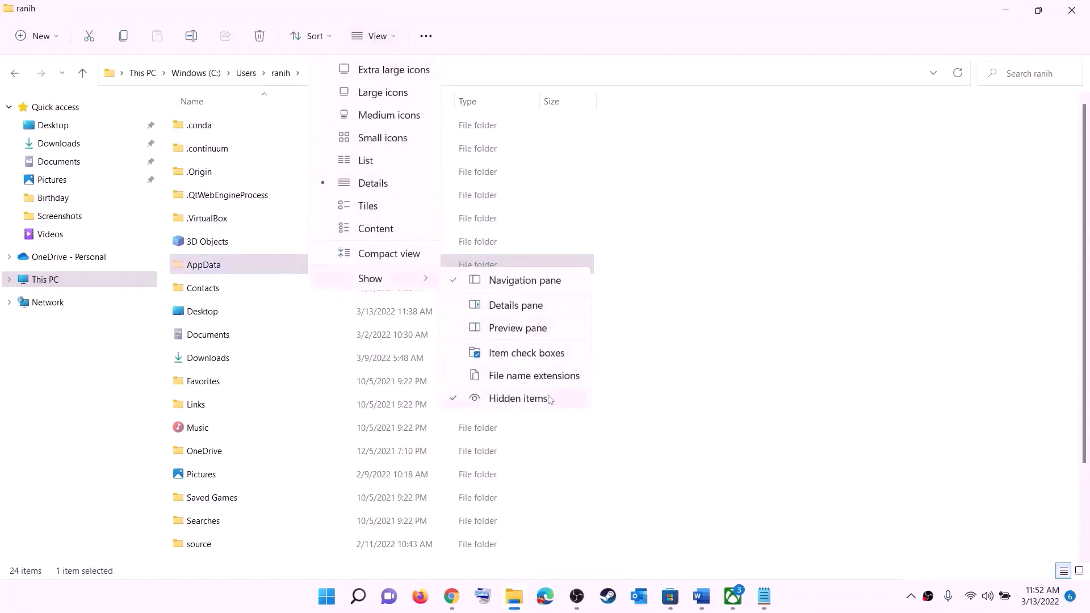
{"action": "left_click", "coordinate": [219, 267]}
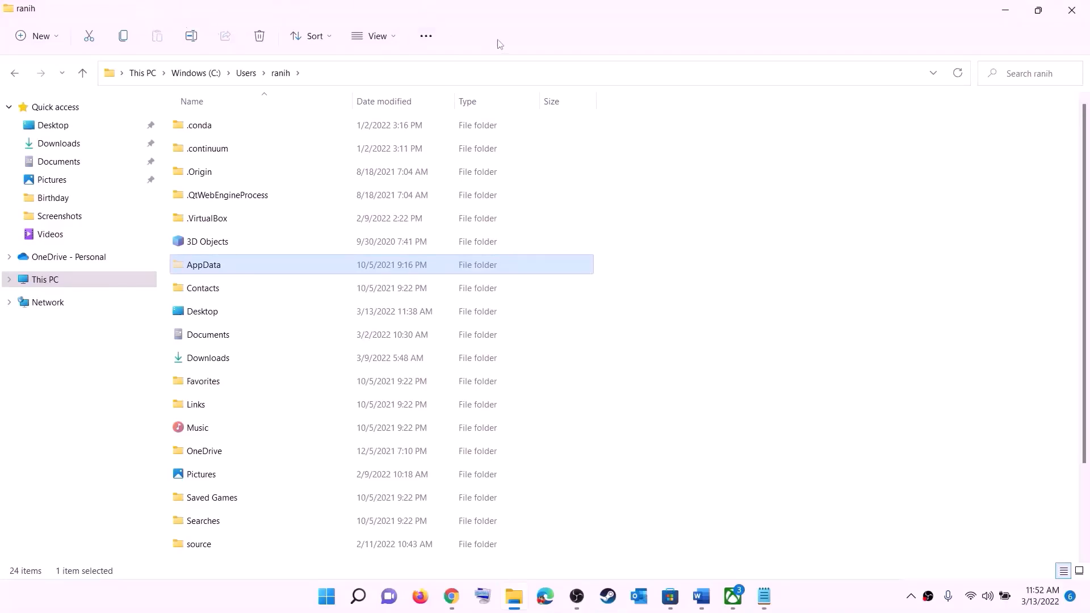
Open the AppData\Local\Packages folder within the user's profile folder.
{"action": "left_click", "coordinate": [266, 269]}
{"action": "double_click", "coordinate": [246, 271]}
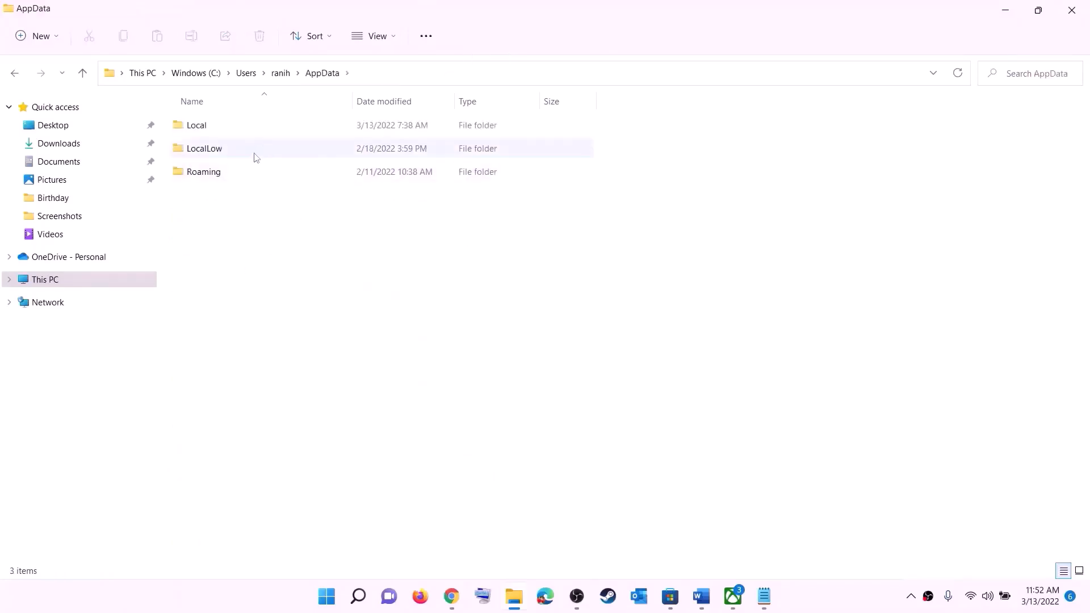
{"action": "double_click", "coordinate": [219, 122]}
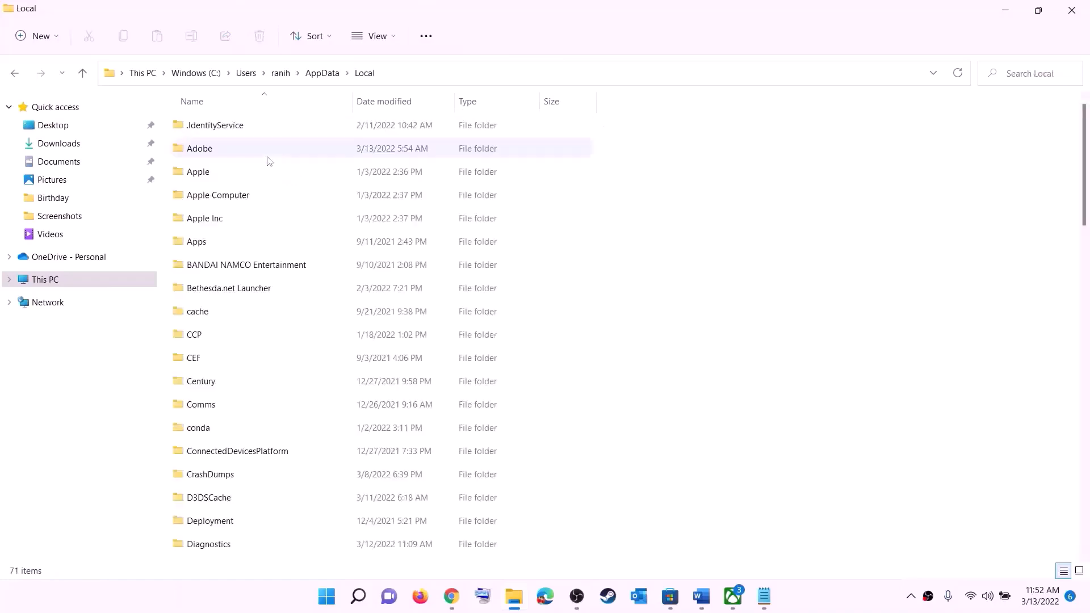
{"action": "left_click", "coordinate": [258, 264]}
{"action": "key", "text": "p"}
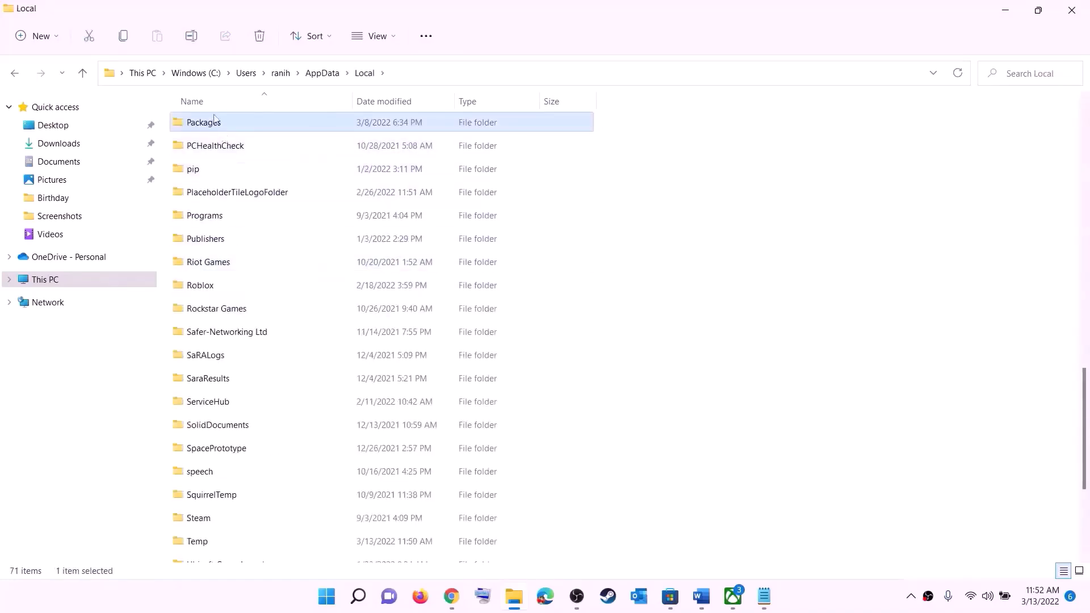
{"action": "left_click", "coordinate": [234, 126]}
{"action": "left_click", "coordinate": [255, 126]}
{"action": "double_click", "coordinate": [255, 125]}
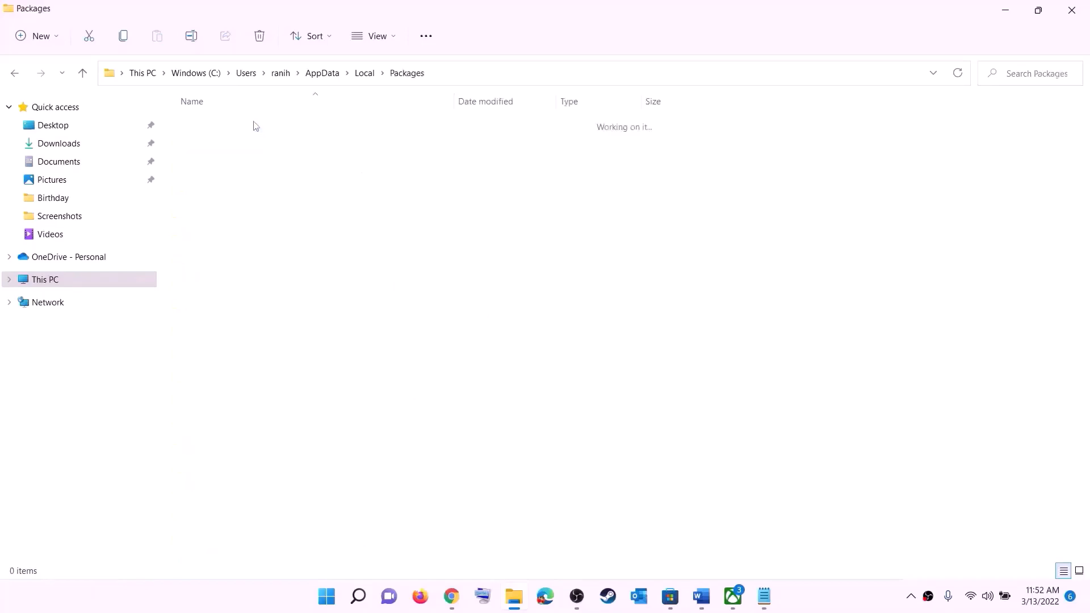
Find and open the Microsoft.WindowsStore_8wekyb3d8bbwe folder within Packages.
{"action": "scroll", "coordinate": [382, 334], "scroll_direction": "down", "scroll_amount": 10}
{"action": "scroll", "coordinate": [322, 368], "scroll_direction": "down", "scroll_amount": 3}
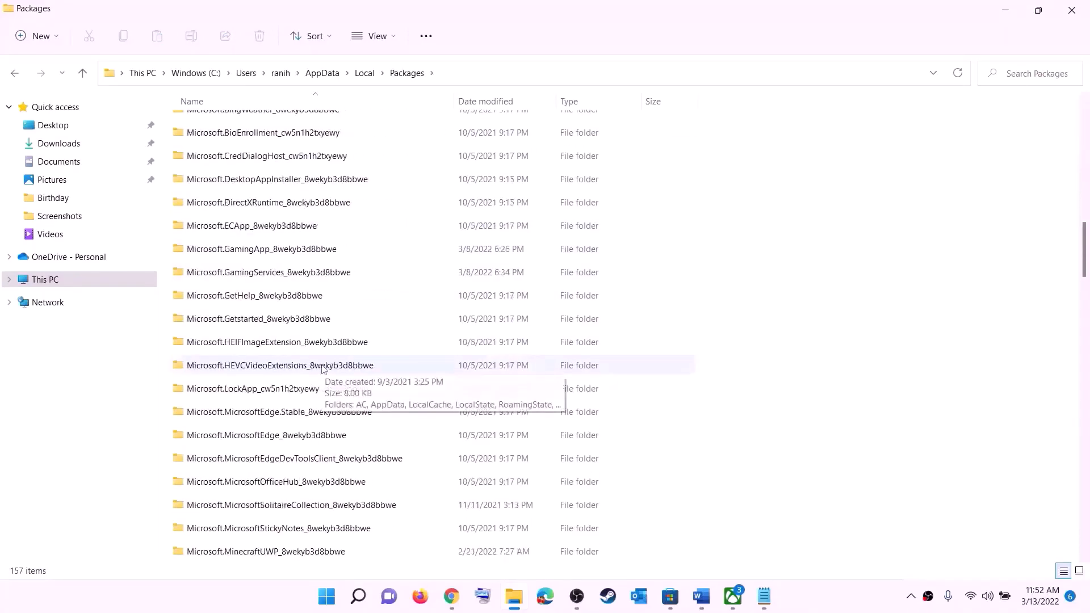
{"action": "scroll", "coordinate": [321, 368], "scroll_direction": "down", "scroll_amount": 18}
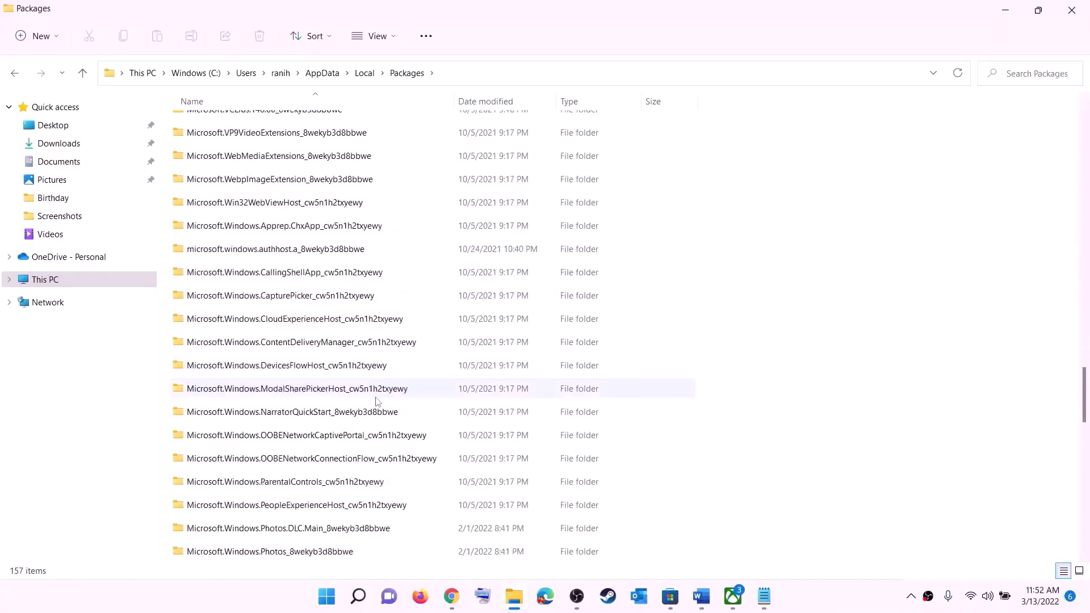
{"action": "scroll", "coordinate": [378, 400], "scroll_direction": "down", "scroll_amount": 6}
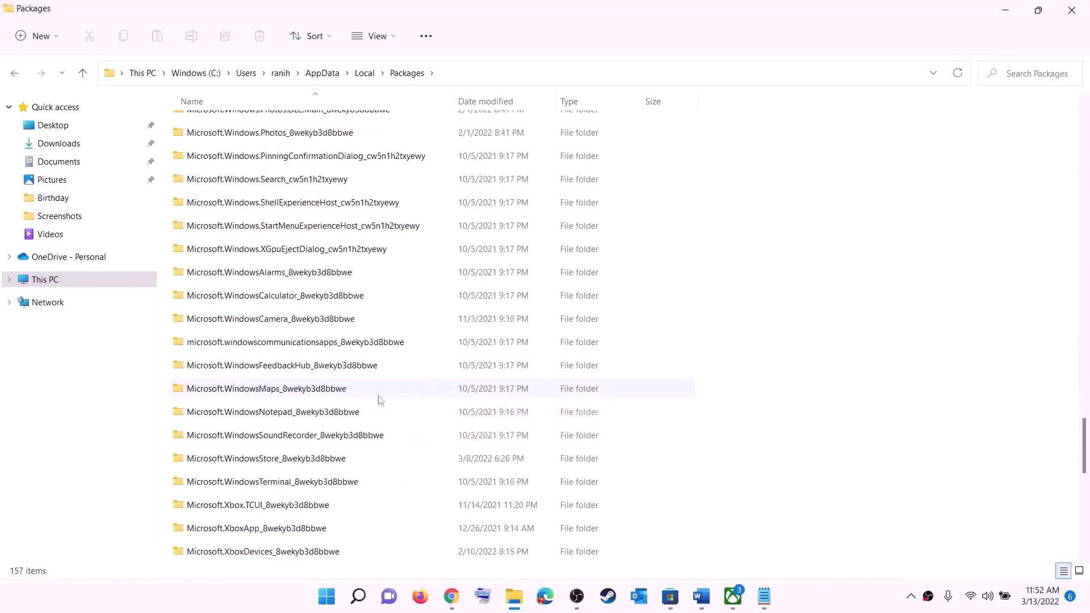
{"action": "left_click", "coordinate": [247, 461]}
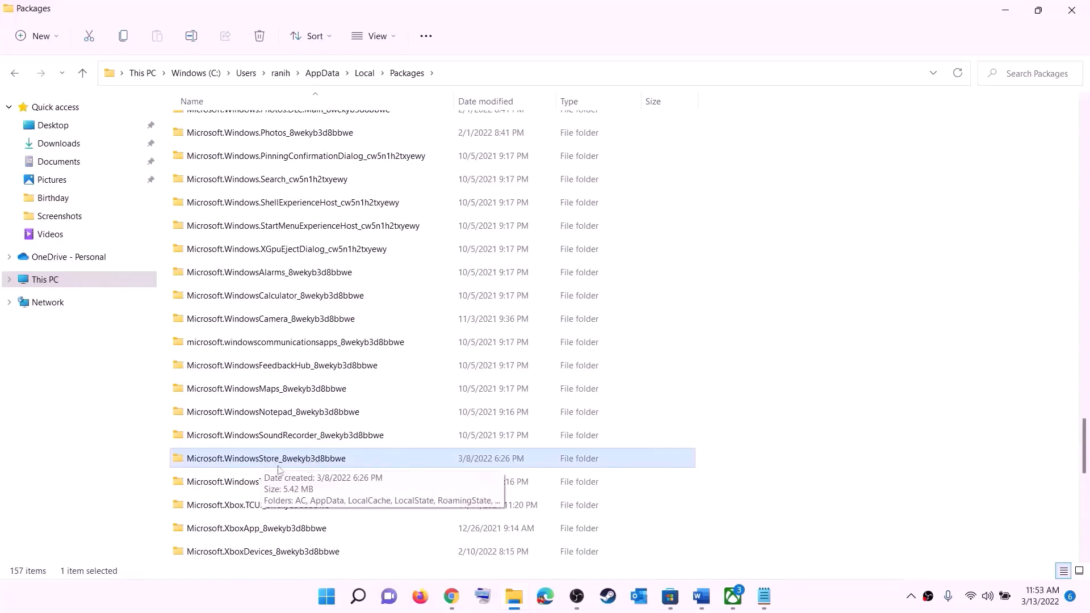
{"action": "left_click", "coordinate": [305, 465]}
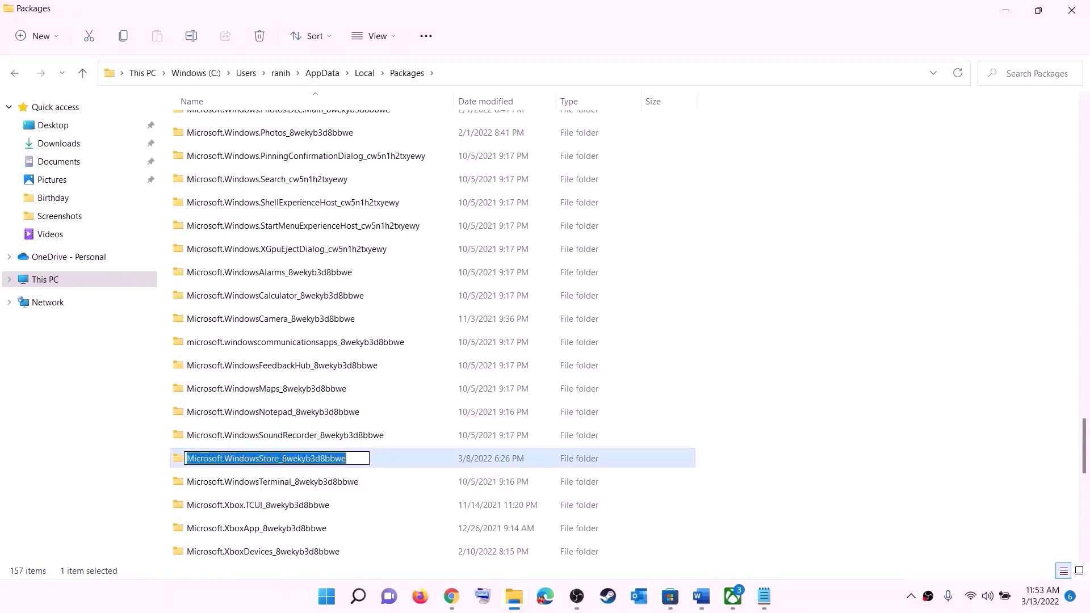
{"action": "left_click", "coordinate": [397, 459]}
{"action": "left_click", "coordinate": [307, 457]}
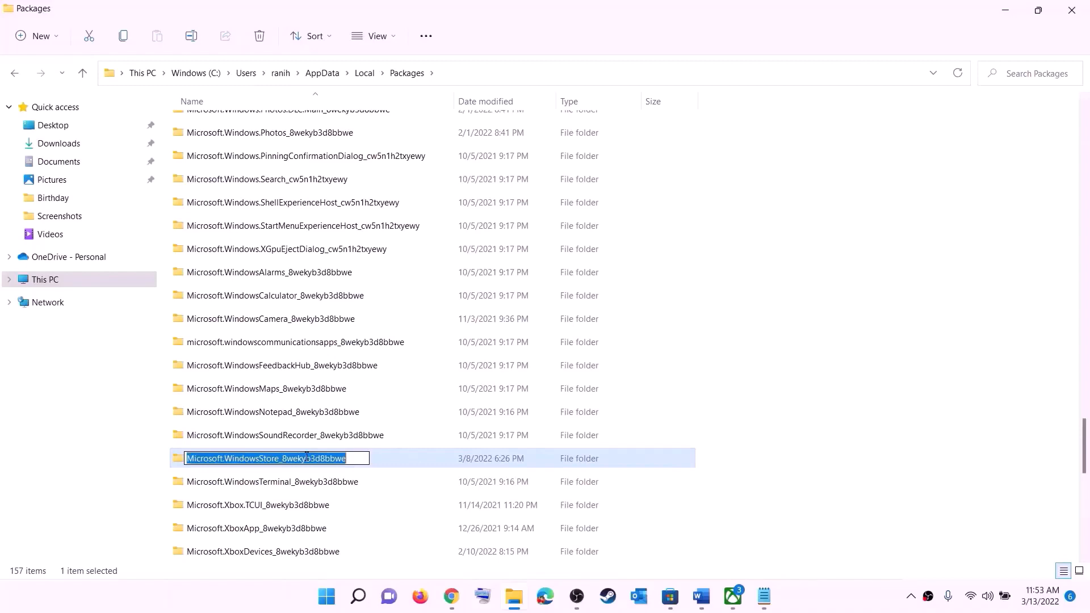
{"action": "double_click", "coordinate": [385, 460]}
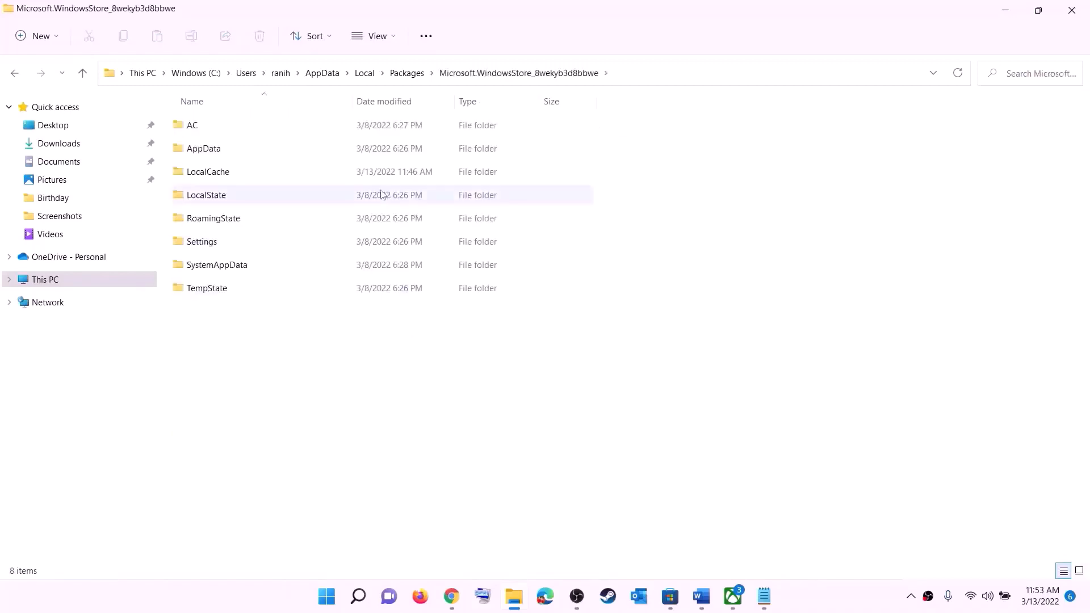
Delete the LocalCache folder from the Microsoft.WindowsStore_8wekyb3d8bbwe folder.
{"action": "left_click", "coordinate": [223, 176]}
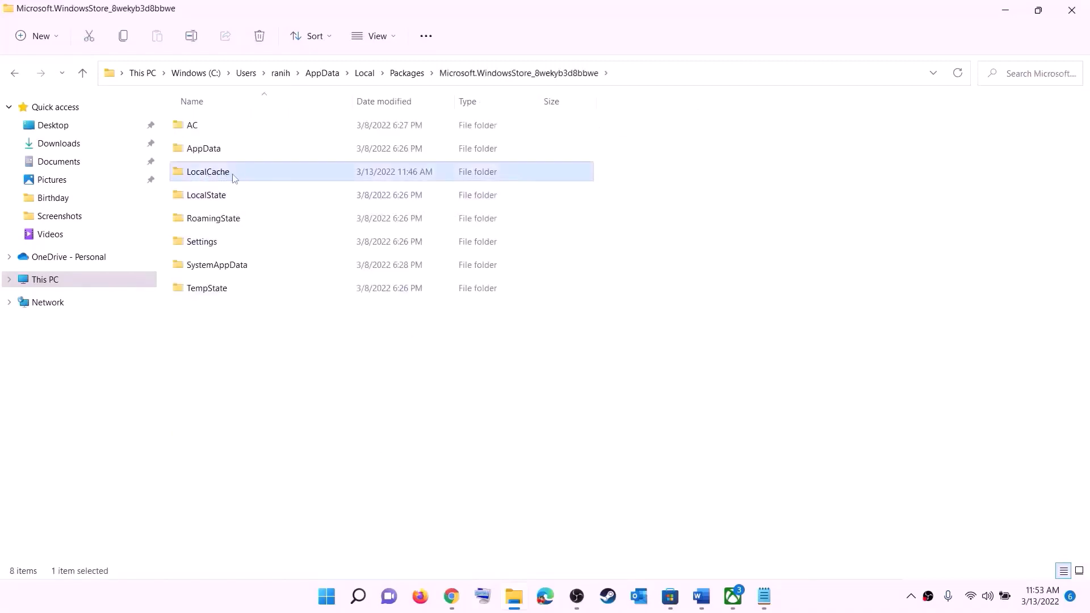
{"action": "right_click", "coordinate": [219, 177]}
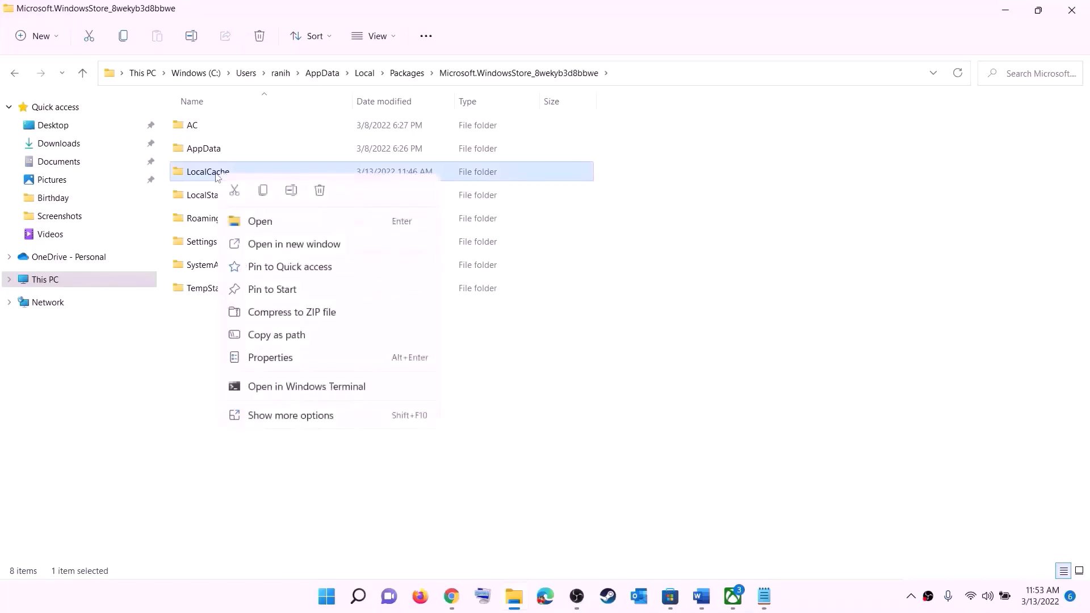
{"action": "left_click", "coordinate": [320, 192]}
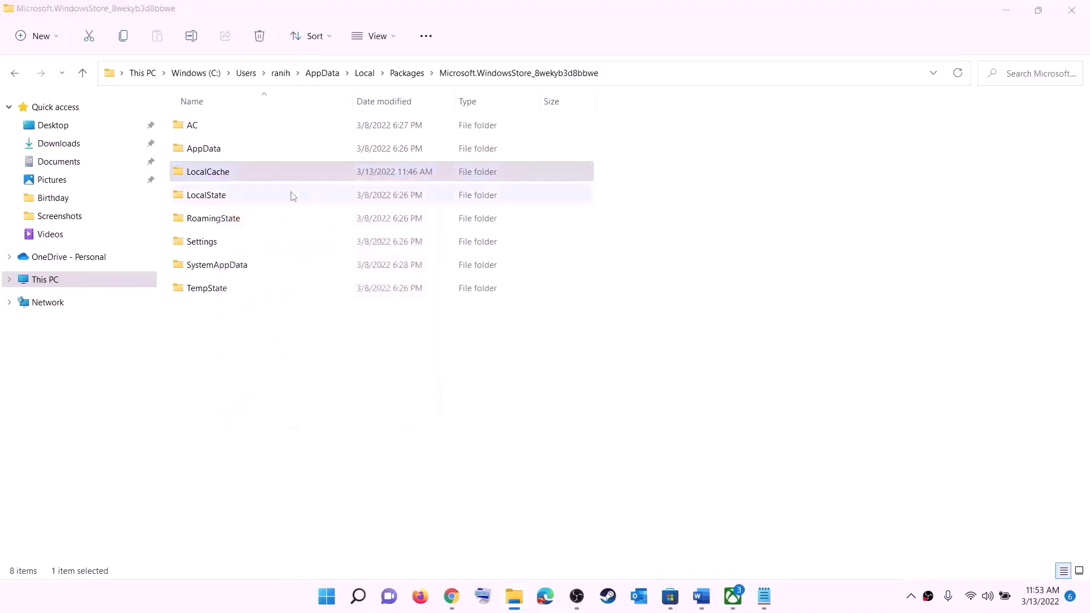
Bring up the Restart power option without choosing it, and close File Explorer to return to Step 5 of the Word document.
{"action": "left_click", "coordinate": [327, 596]}
{"action": "left_click", "coordinate": [720, 547]}
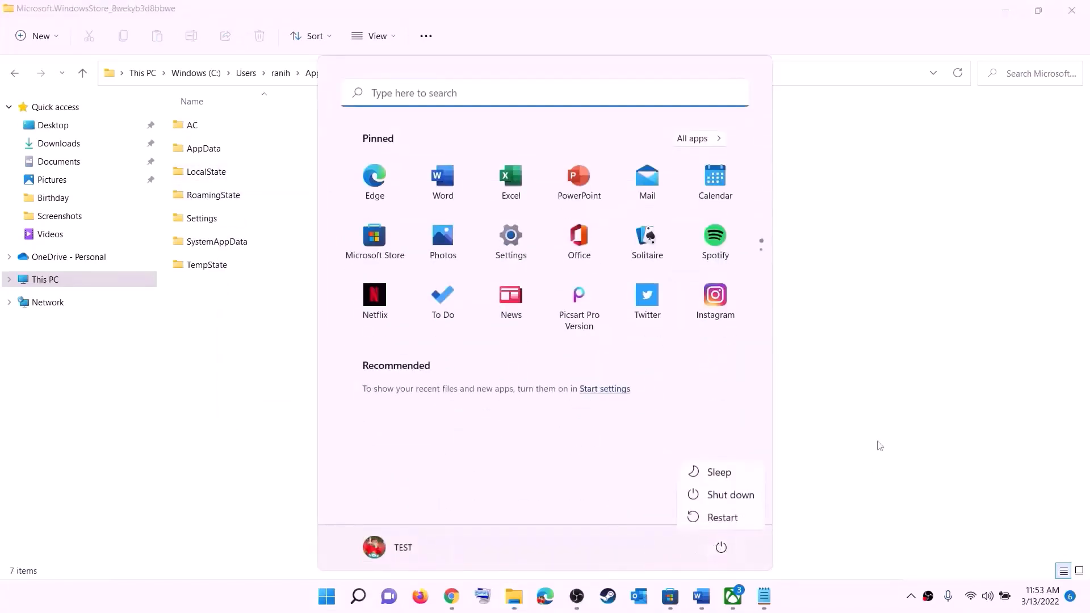
{"action": "left_click", "coordinate": [1084, 15]}
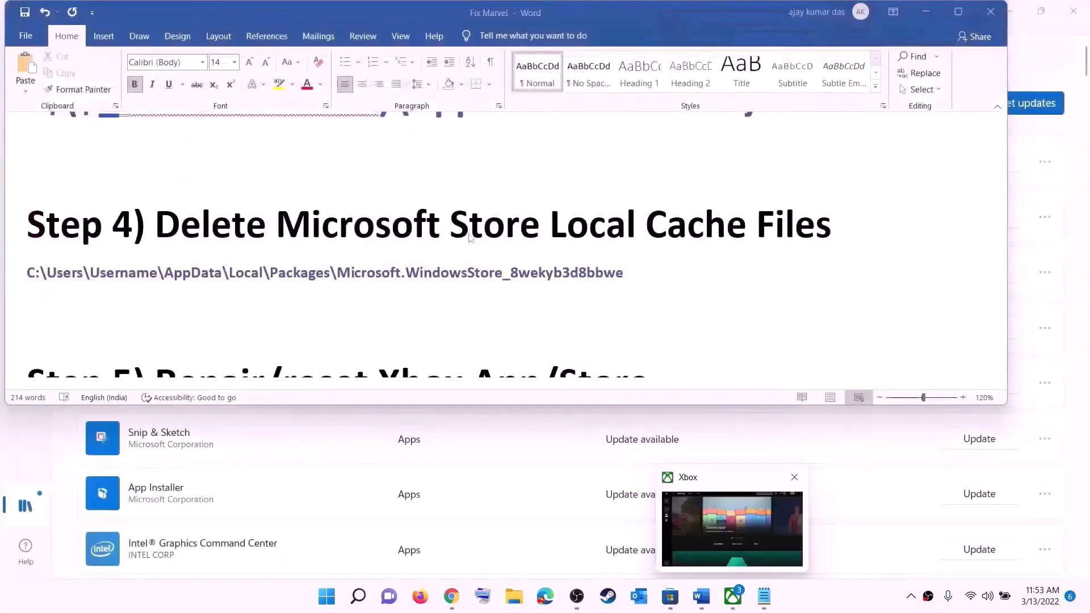
{"action": "scroll", "coordinate": [333, 317], "scroll_direction": "down", "scroll_amount": 5}
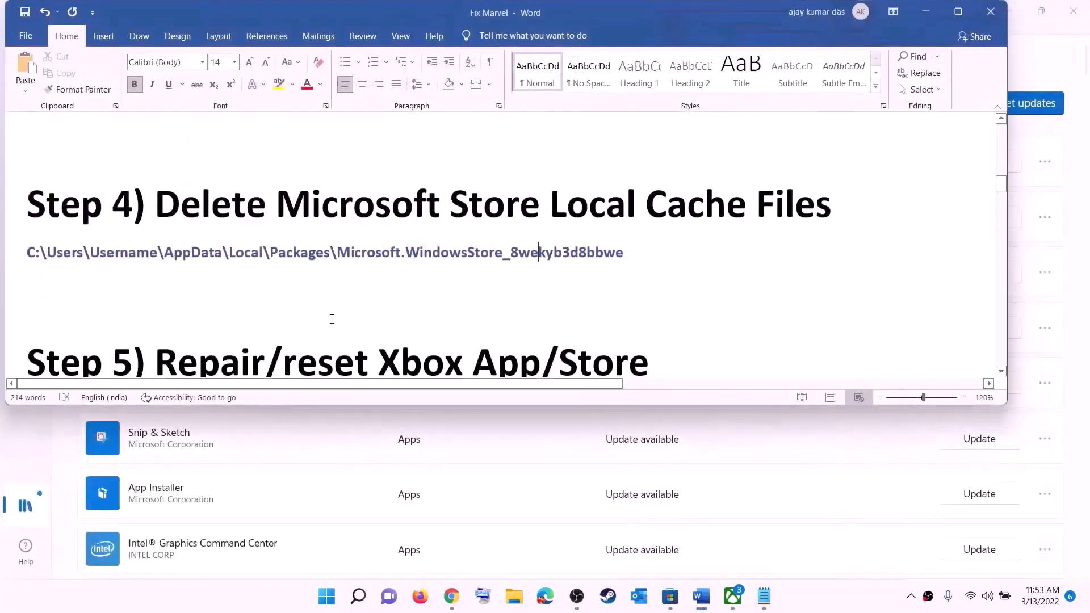
Highlight the Step 5 heading on repairing or resetting the Xbox App/Store, and open the Xbox app's settings page.
{"action": "scroll", "coordinate": [334, 316], "scroll_direction": "up", "scroll_amount": 2}
{"action": "left_click_drag", "start_coordinate": [262, 311], "coordinate": [666, 291]}
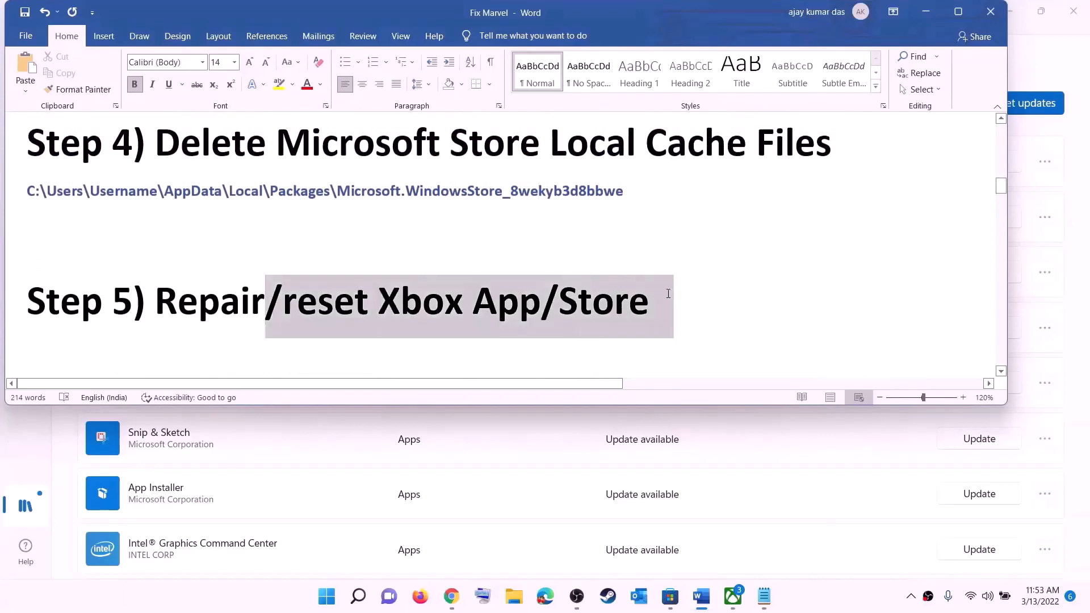
{"action": "left_click", "coordinate": [326, 596]}
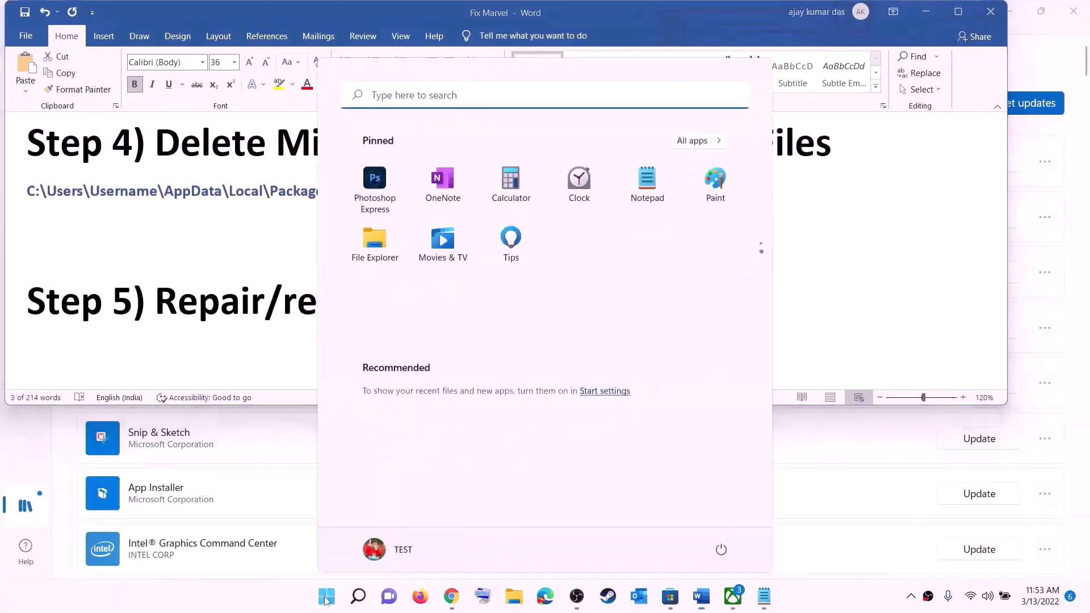
{"action": "type", "text": "xbox"}
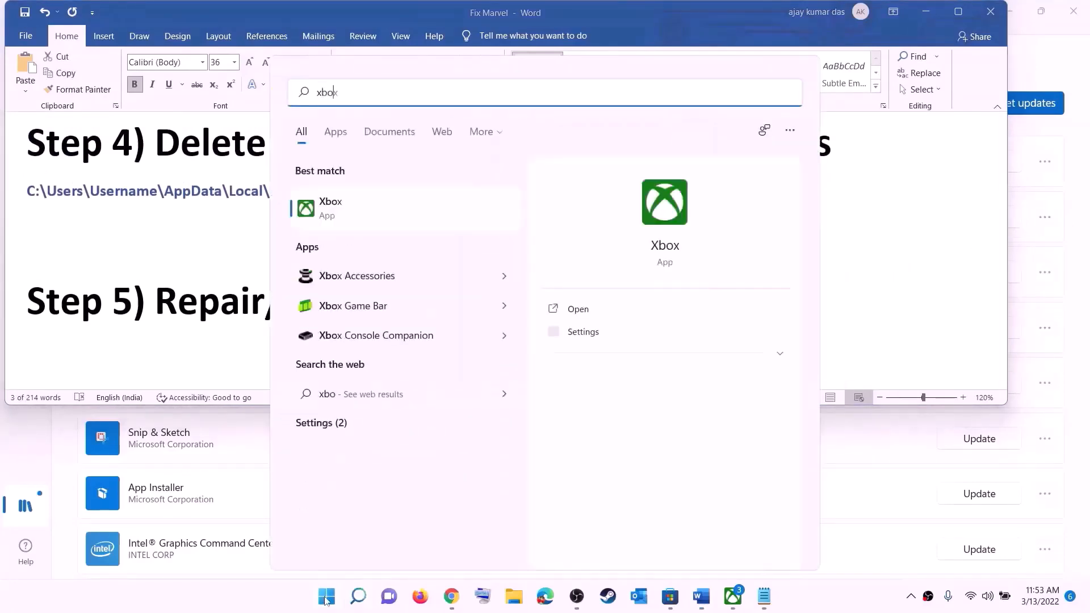
{"action": "right_click", "coordinate": [340, 209]}
{"action": "left_click", "coordinate": [400, 281]}
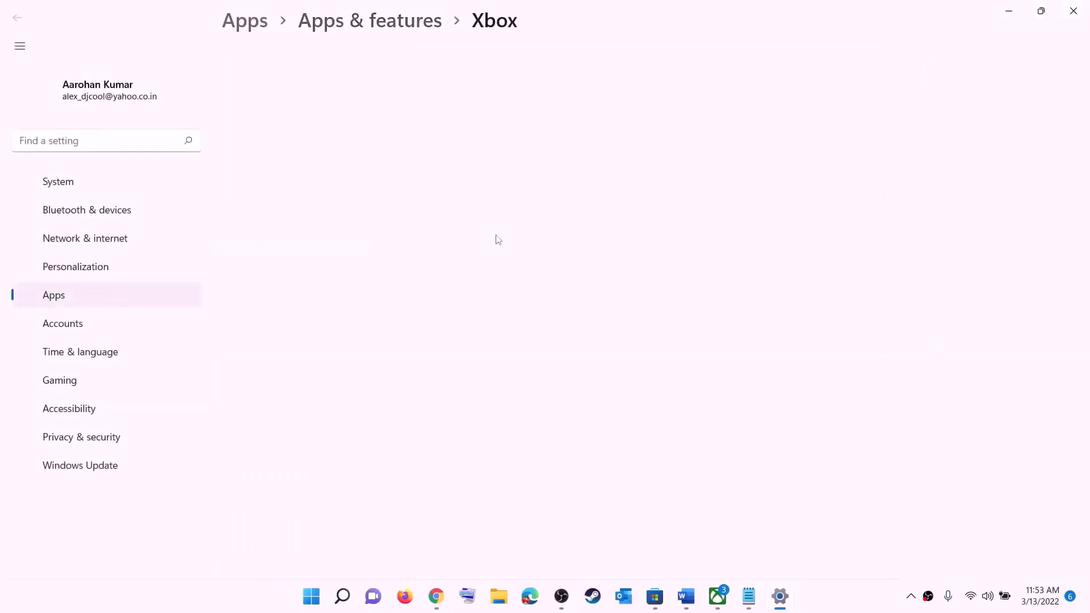
Repair the Xbox app and reset it, confirming the deletion of its data.
{"action": "scroll", "coordinate": [462, 304], "scroll_direction": "down", "scroll_amount": 10}
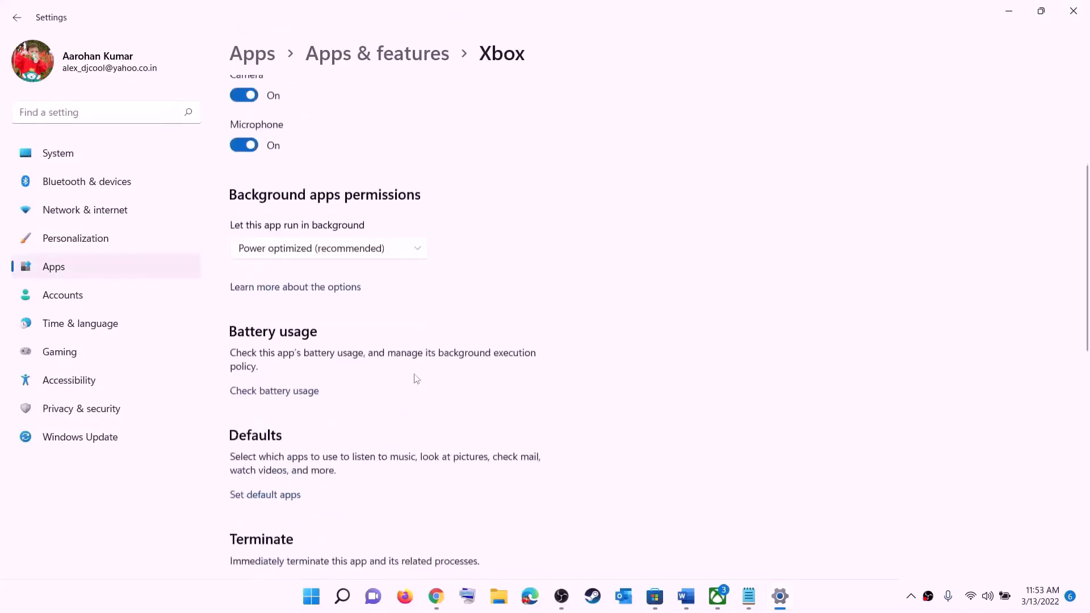
{"action": "left_click", "coordinate": [262, 244]}
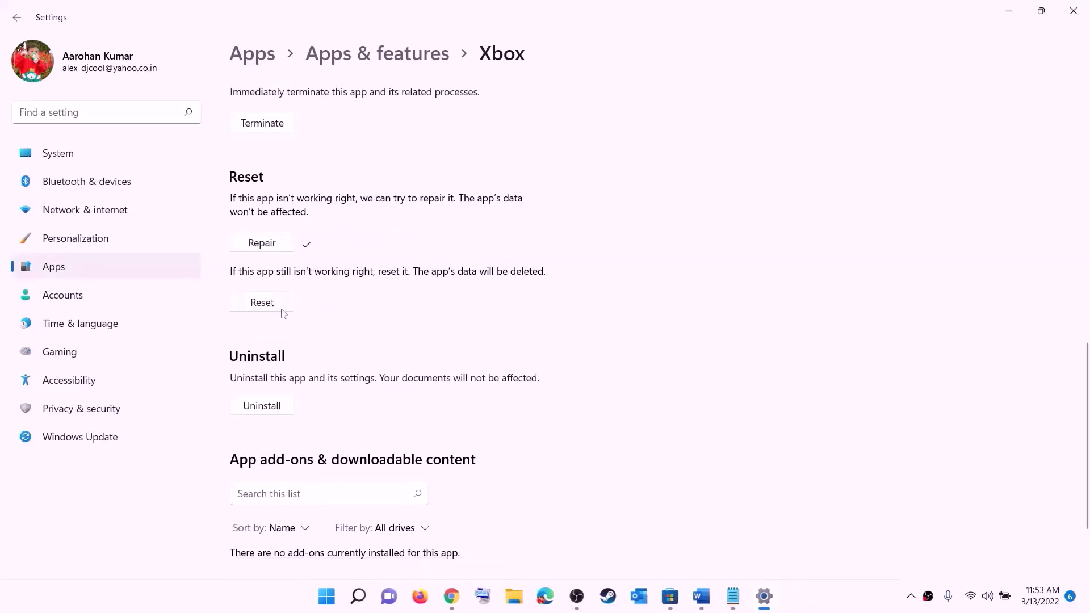
{"action": "left_click", "coordinate": [260, 302]}
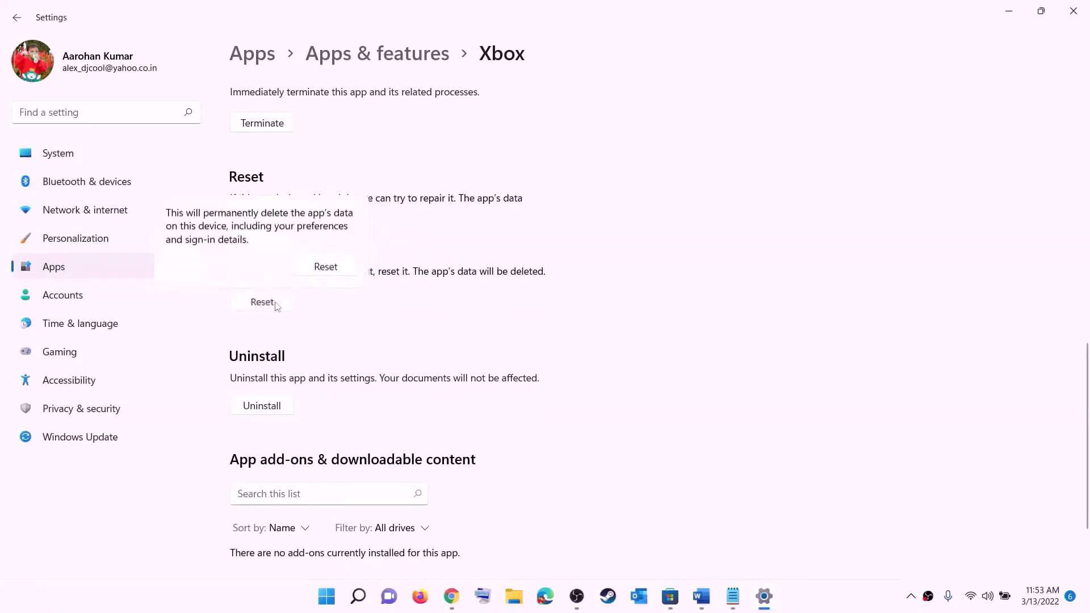
{"action": "left_click", "coordinate": [326, 267]}
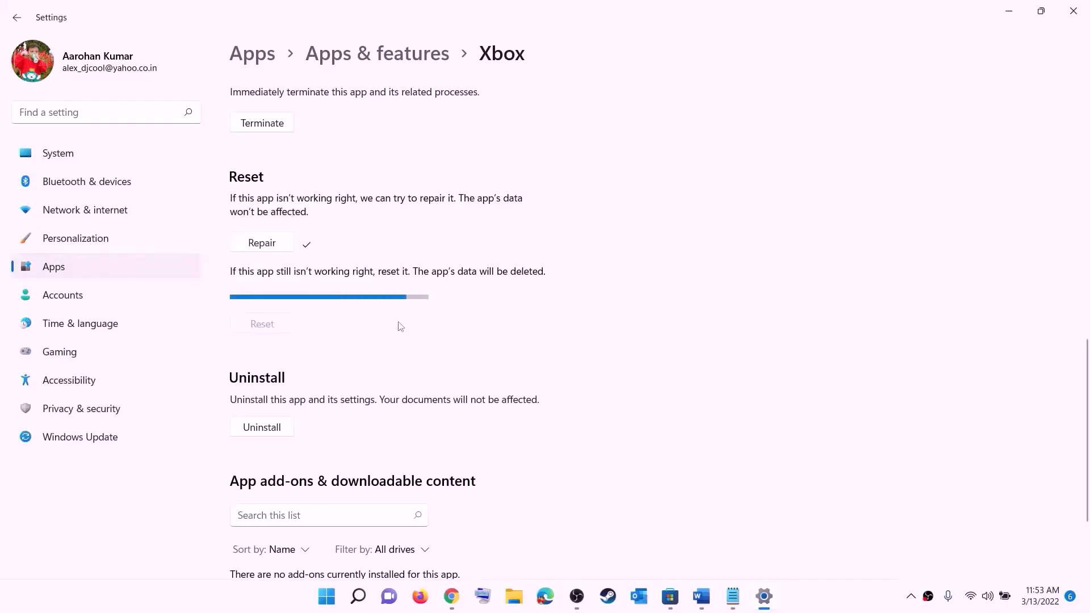
Search for "store" and open the app settings page for Microsoft Store.
{"action": "left_click", "coordinate": [325, 597]}
{"action": "type", "text": "s"}
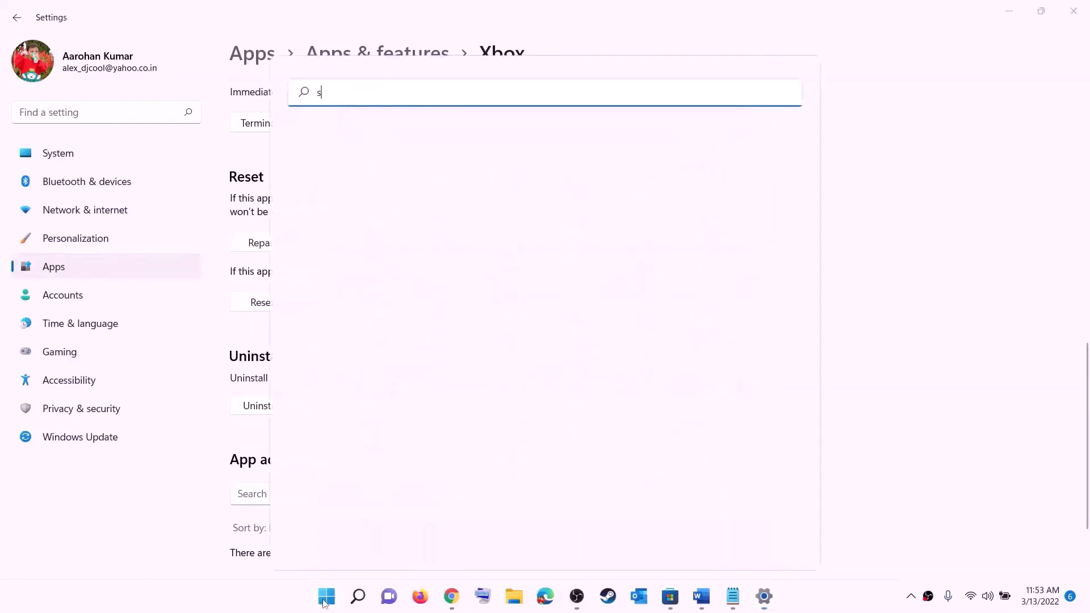
{"action": "type", "text": "tore"}
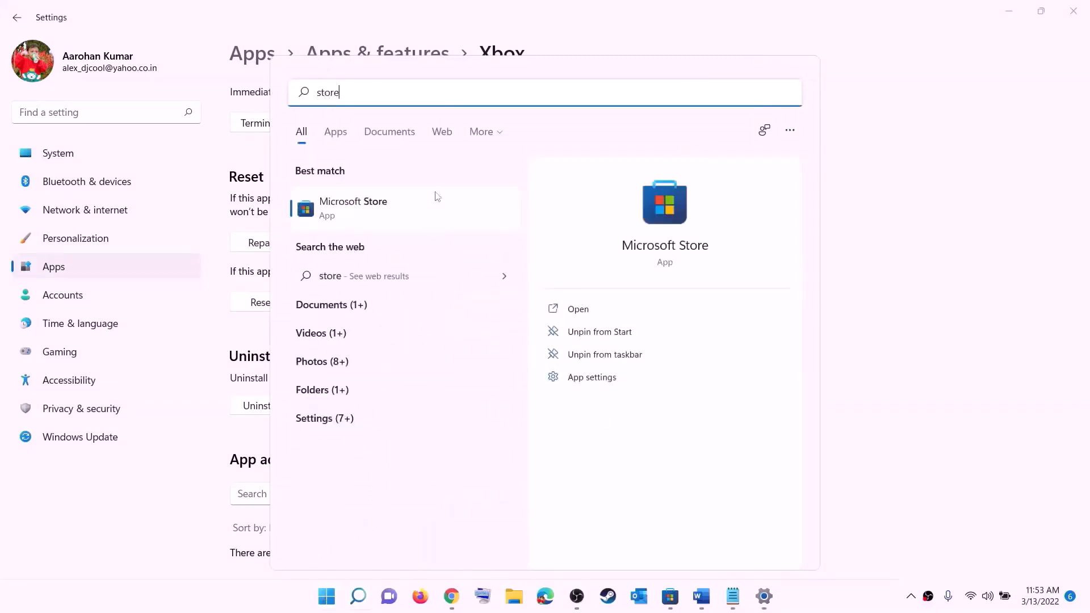
{"action": "right_click", "coordinate": [352, 221]}
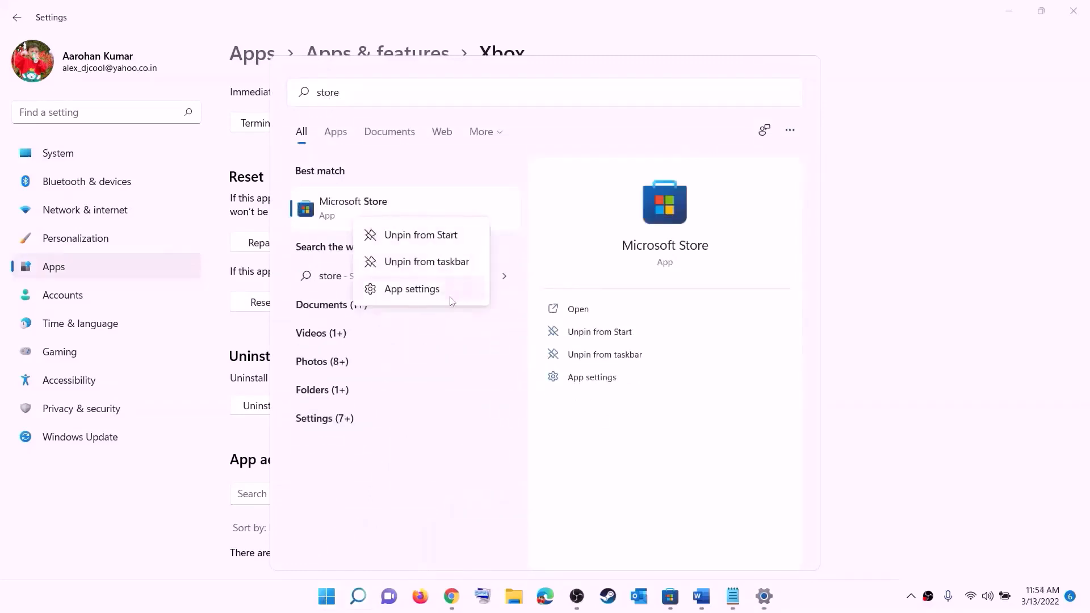
{"action": "left_click", "coordinate": [423, 290]}
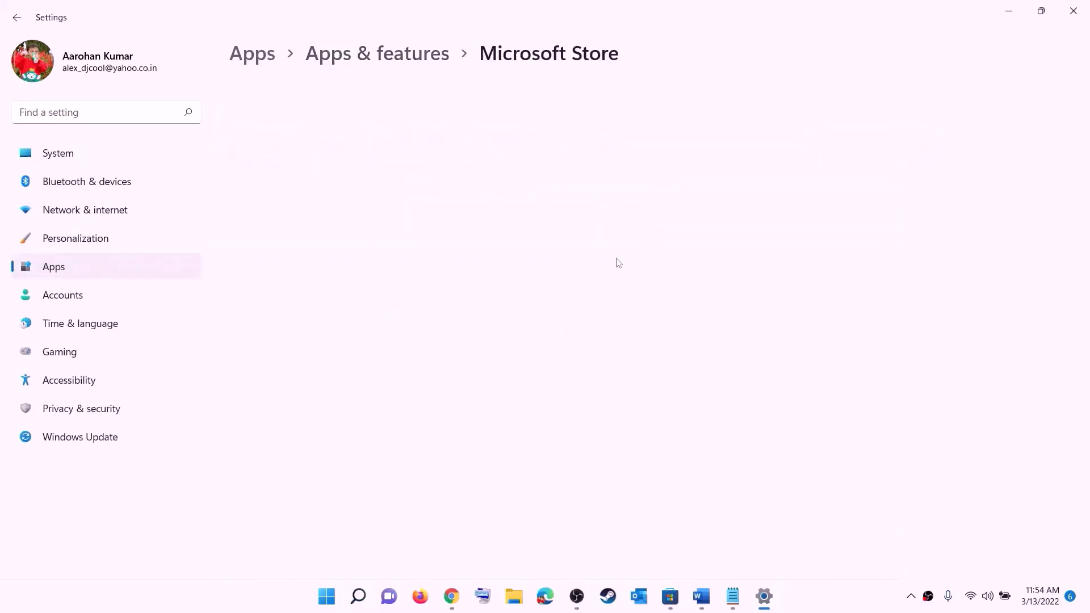
Repair the Microsoft Store app and reset it, confirming the deletion of its data.
{"action": "scroll", "coordinate": [343, 418], "scroll_direction": "down", "scroll_amount": 8}
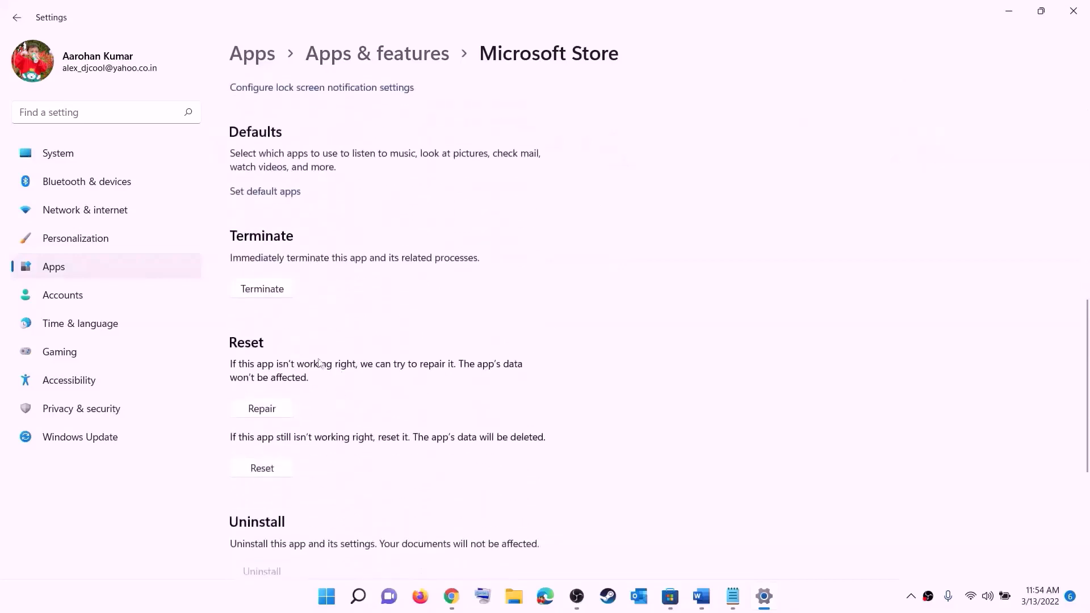
{"action": "left_click", "coordinate": [267, 410]}
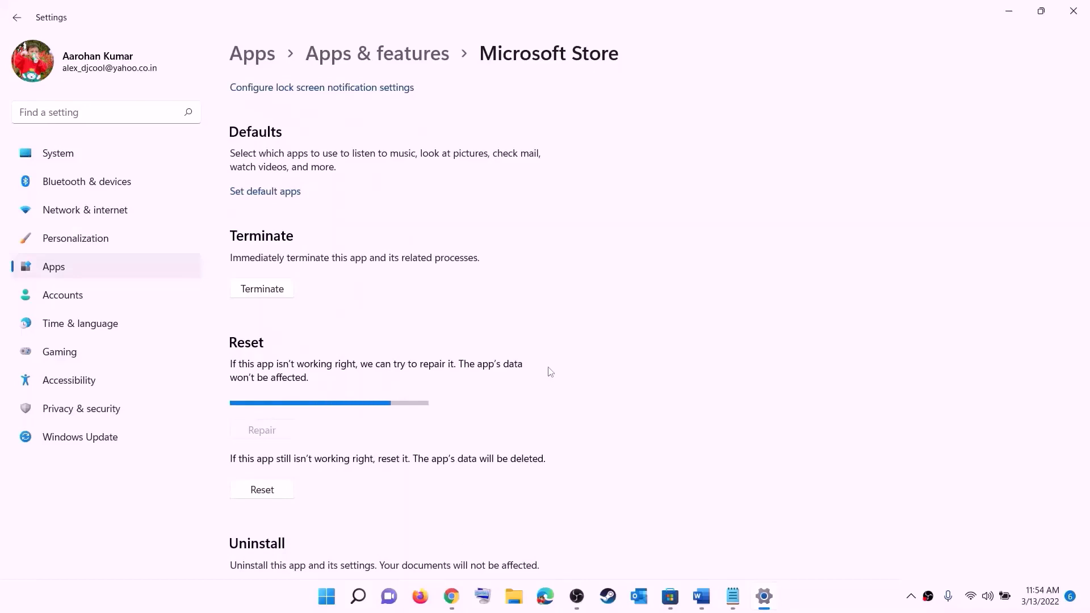
{"action": "left_click", "coordinate": [262, 490]}
{"action": "left_click", "coordinate": [321, 457]}
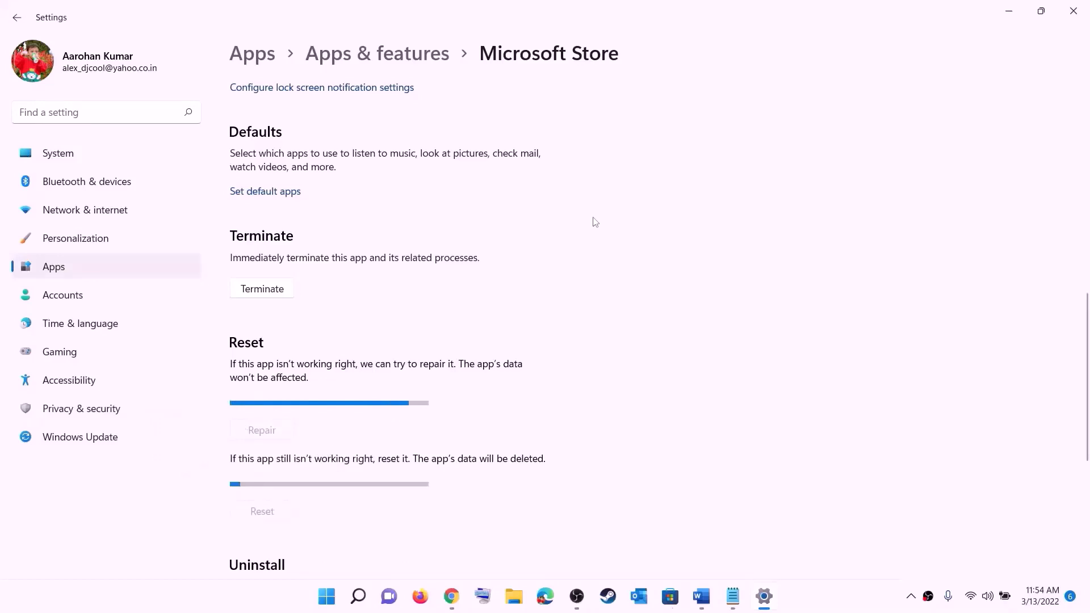
Return to the Word document and highlight the Step 6 instruction on updating the Xbox App/Store from the store library.
{"action": "left_click", "coordinate": [703, 601]}
{"action": "scroll", "coordinate": [142, 313], "scroll_direction": "down", "scroll_amount": 3}
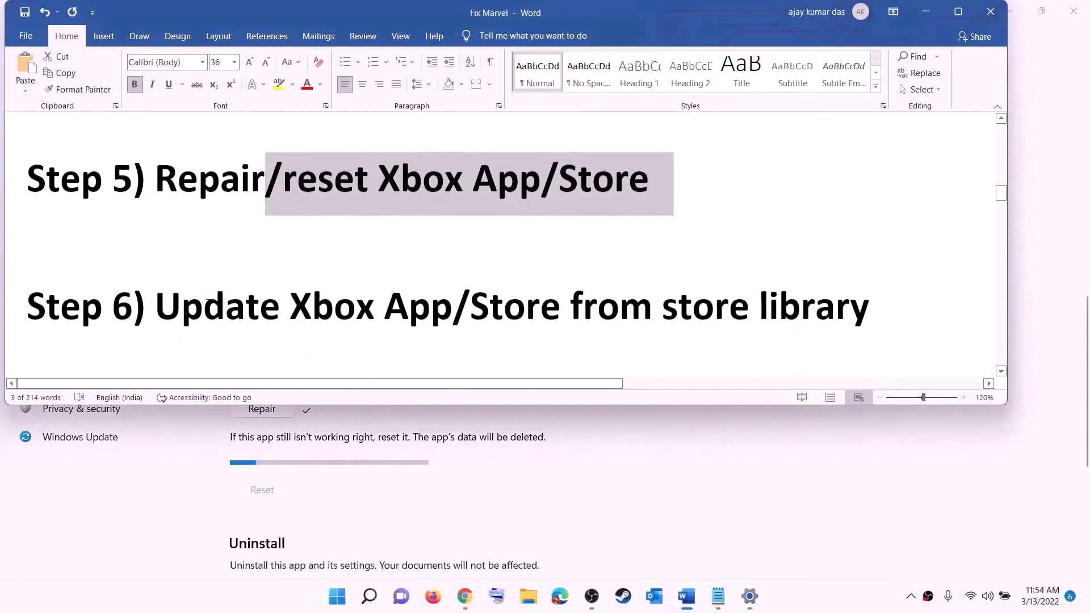
{"action": "left_click_drag", "start_coordinate": [156, 307], "coordinate": [866, 294]}
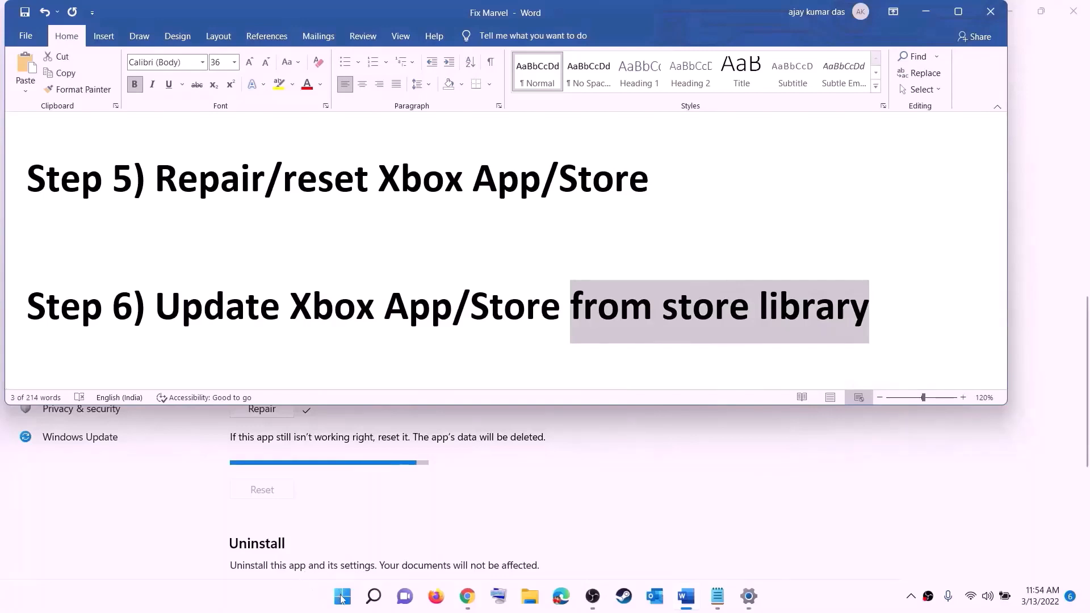
Open Microsoft Store in a maximized window, view the available app updates in its Library, and minimize it.
{"action": "left_click", "coordinate": [342, 597]}
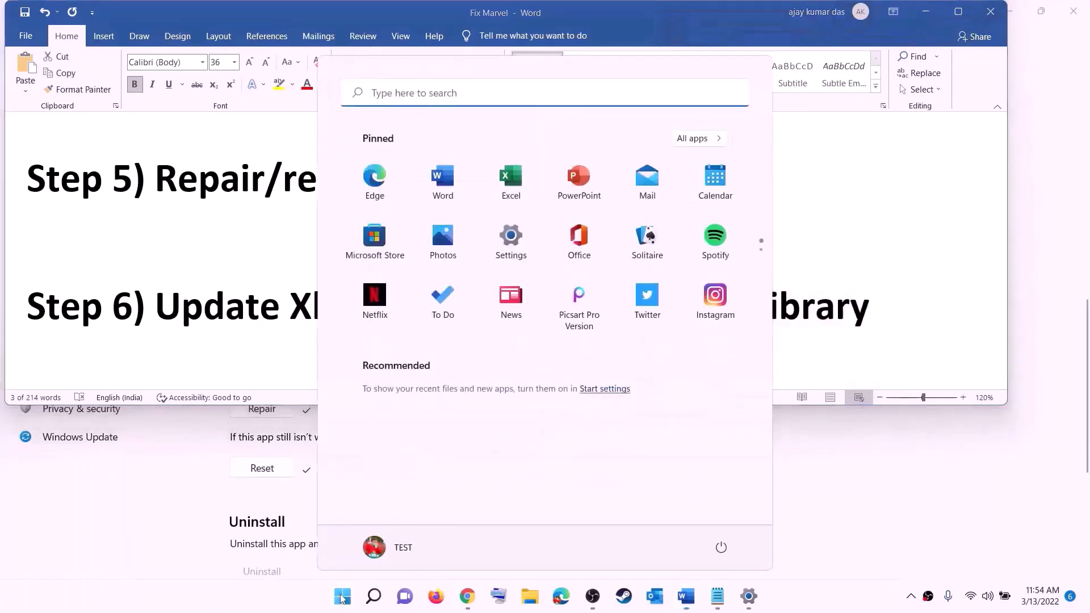
{"action": "type", "text": "store"}
{"action": "left_click", "coordinate": [330, 212]}
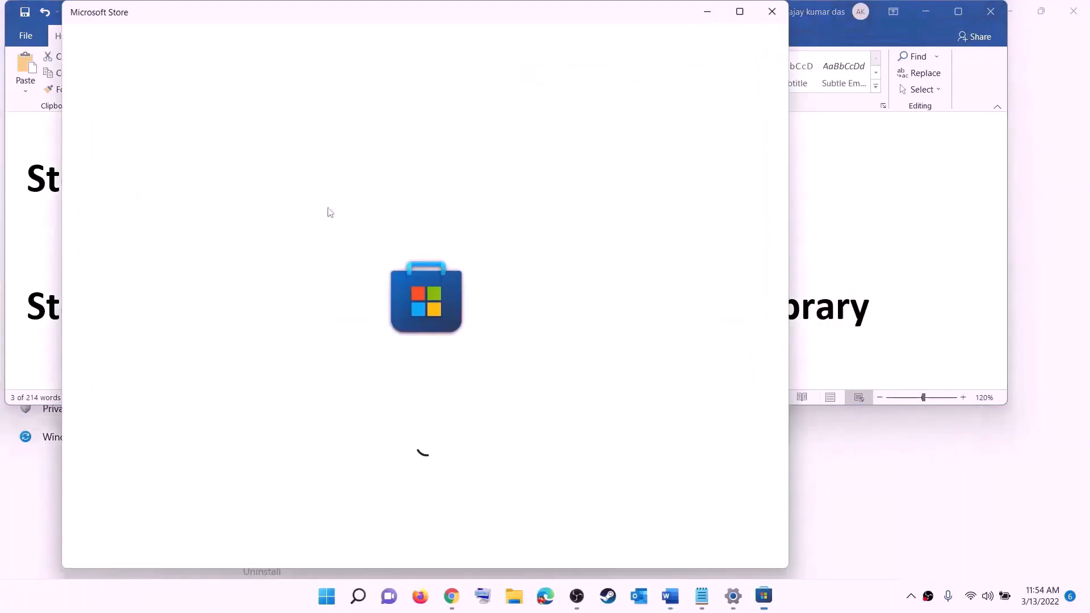
{"action": "left_click", "coordinate": [740, 12]}
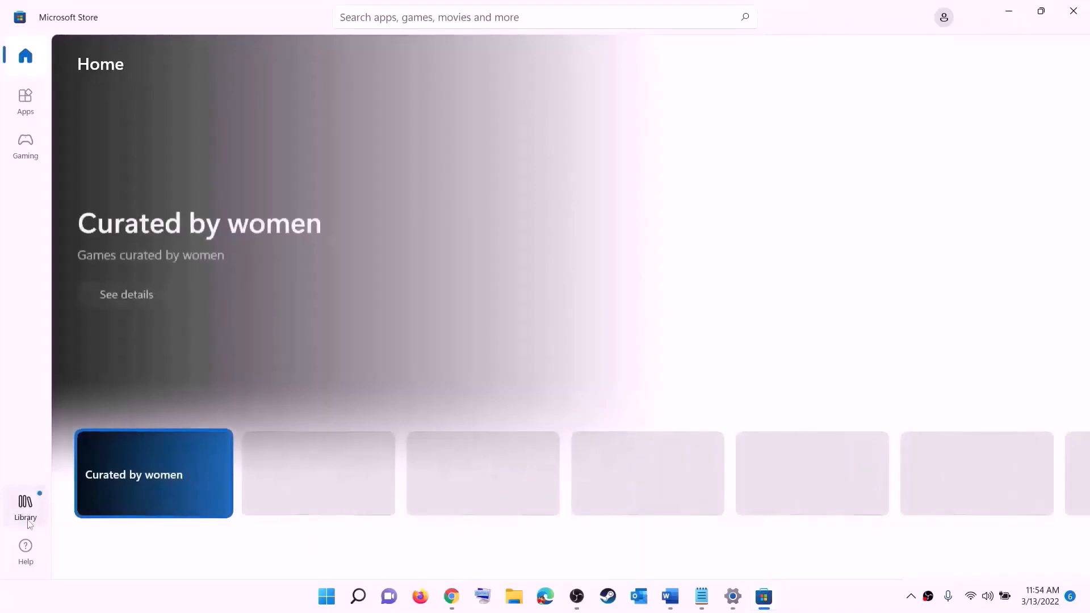
{"action": "left_click", "coordinate": [27, 517]}
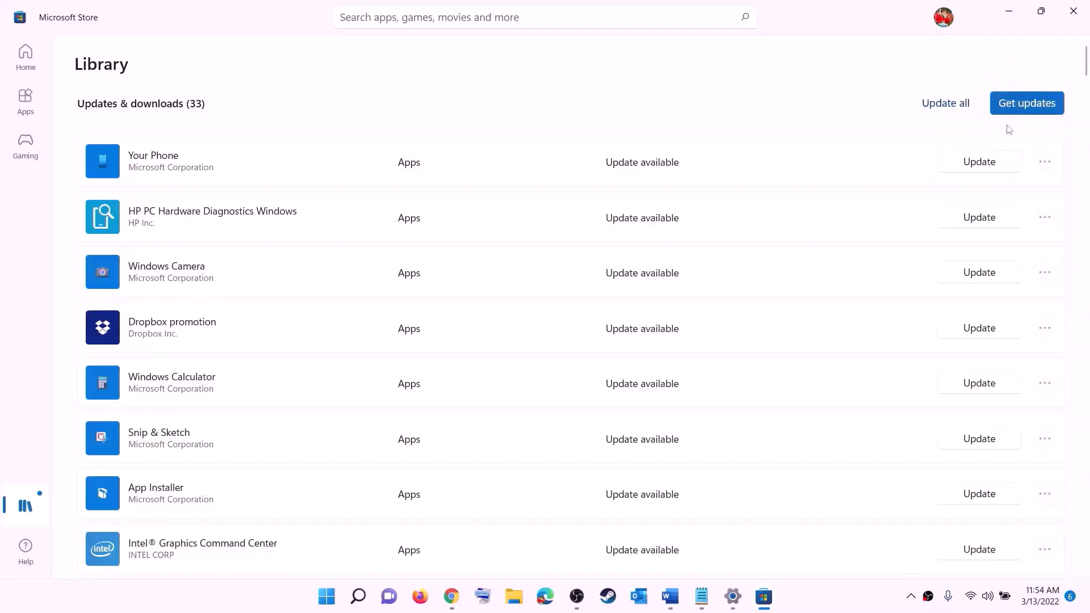
{"action": "left_click", "coordinate": [1008, 11]}
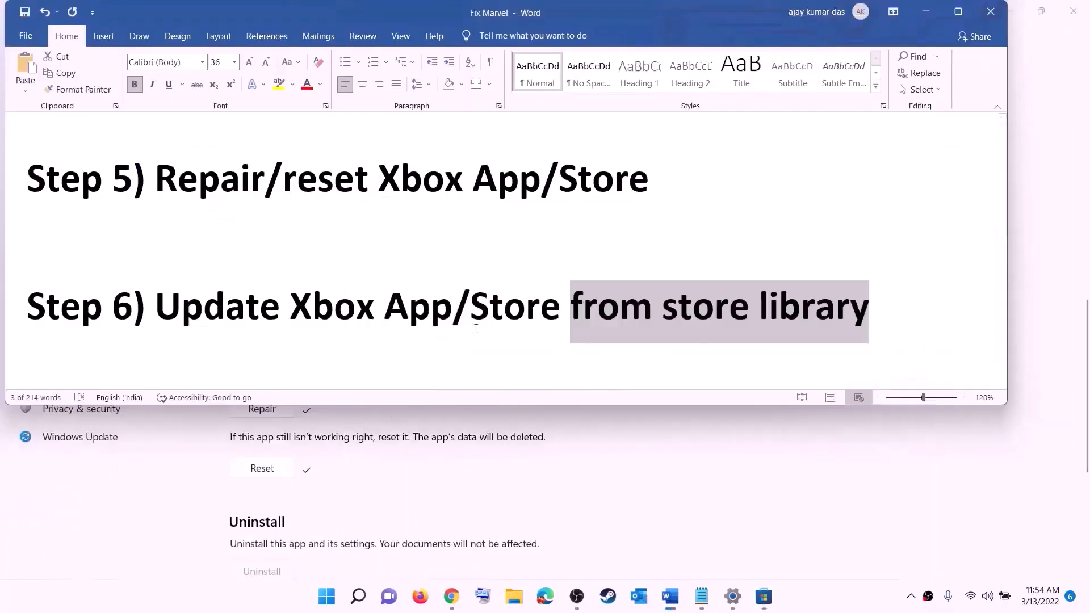
Copy the Xbox Identity Provider link from Step 7 of the Word document and open it in Chrome.
{"action": "scroll", "coordinate": [216, 331], "scroll_direction": "down", "scroll_amount": 1}
{"action": "scroll", "coordinate": [216, 330], "scroll_direction": "down", "scroll_amount": 2}
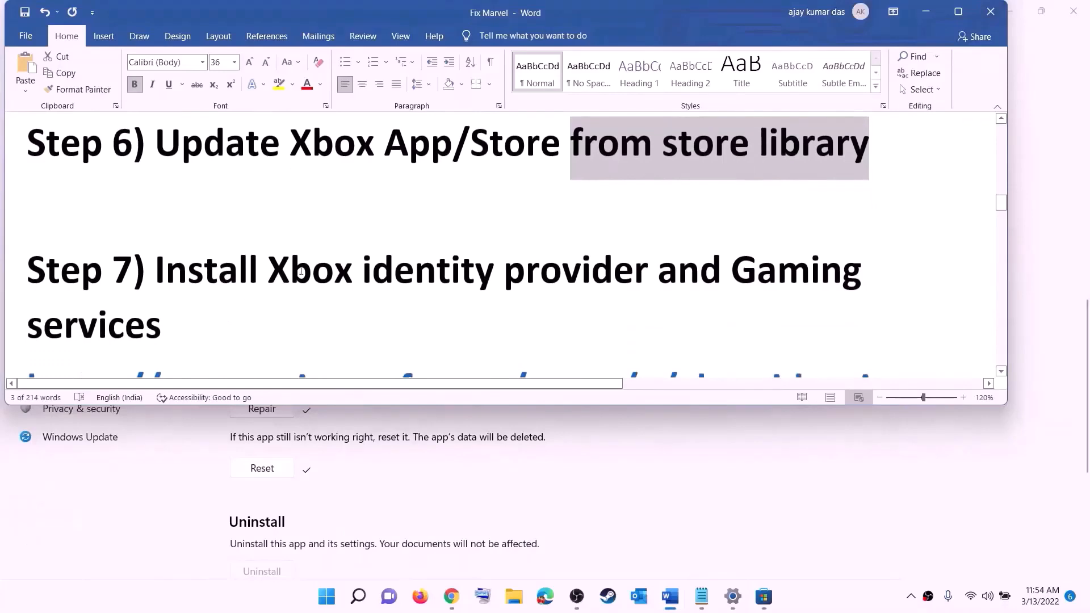
{"action": "left_click_drag", "start_coordinate": [272, 271], "coordinate": [726, 274]}
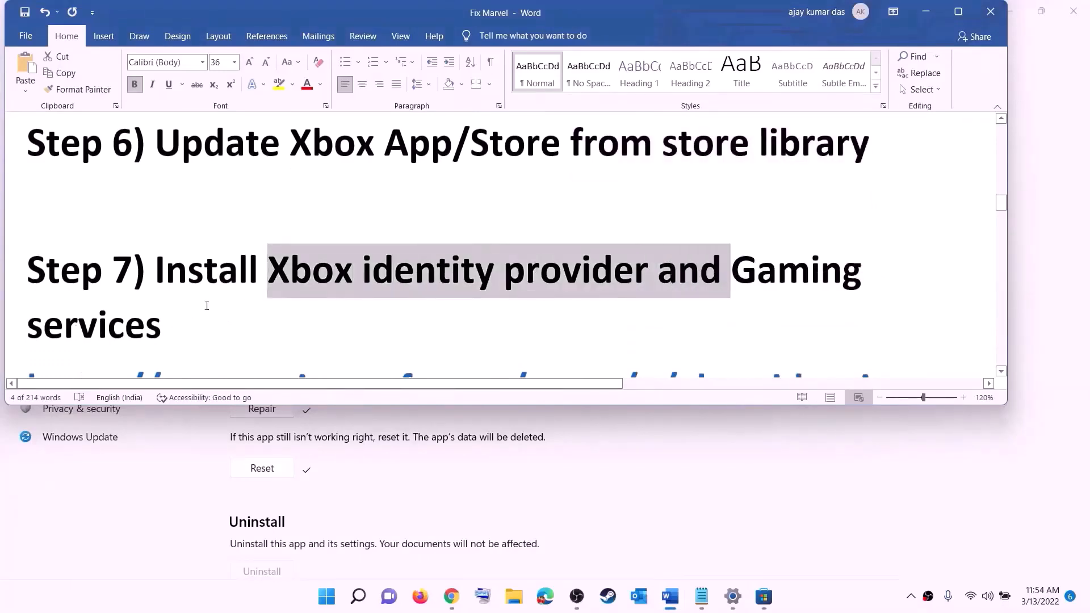
{"action": "scroll", "coordinate": [211, 304], "scroll_direction": "down", "scroll_amount": 2}
{"action": "scroll", "coordinate": [210, 303], "scroll_direction": "down", "scroll_amount": 2}
{"action": "triple_click", "coordinate": [186, 230]}
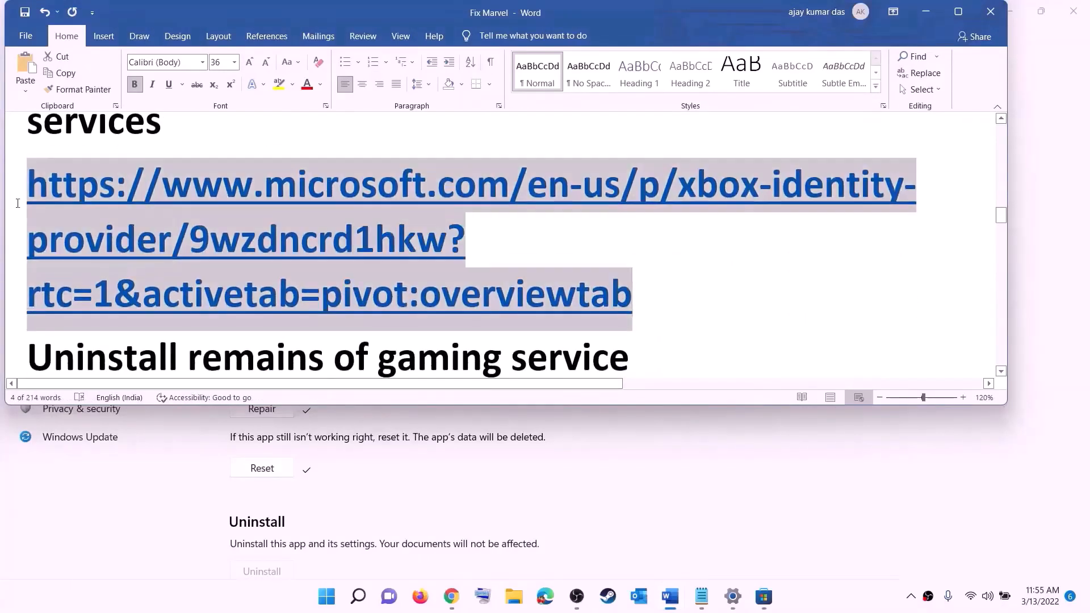
{"action": "right_click", "coordinate": [185, 230]}
{"action": "left_click", "coordinate": [222, 258]}
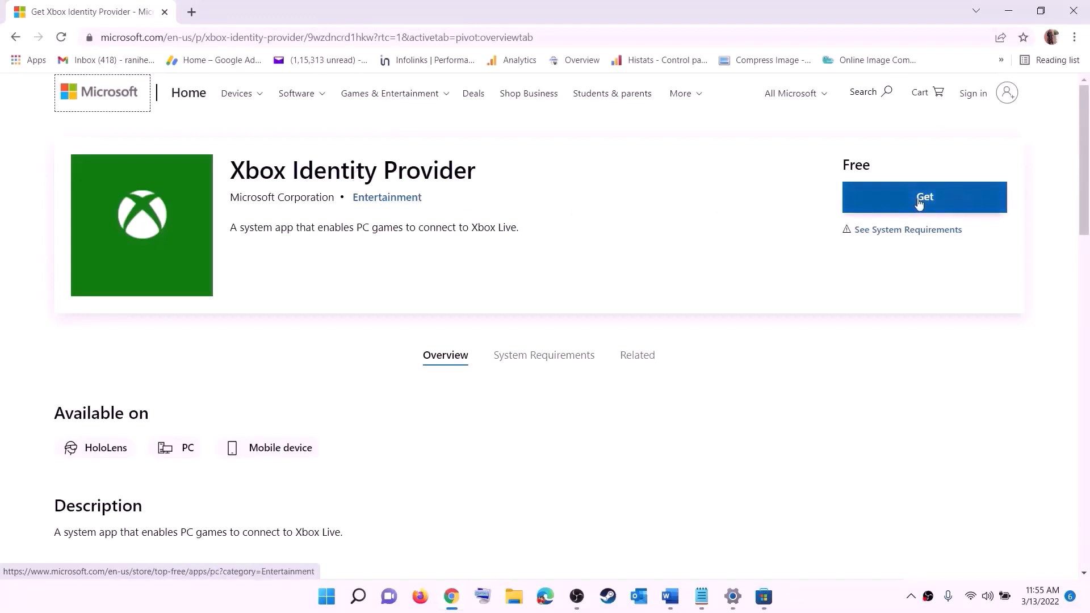
Get Xbox Identity Provider from its web page, allowing the listing to open in Microsoft Store.
{"action": "left_click", "coordinate": [865, 194]}
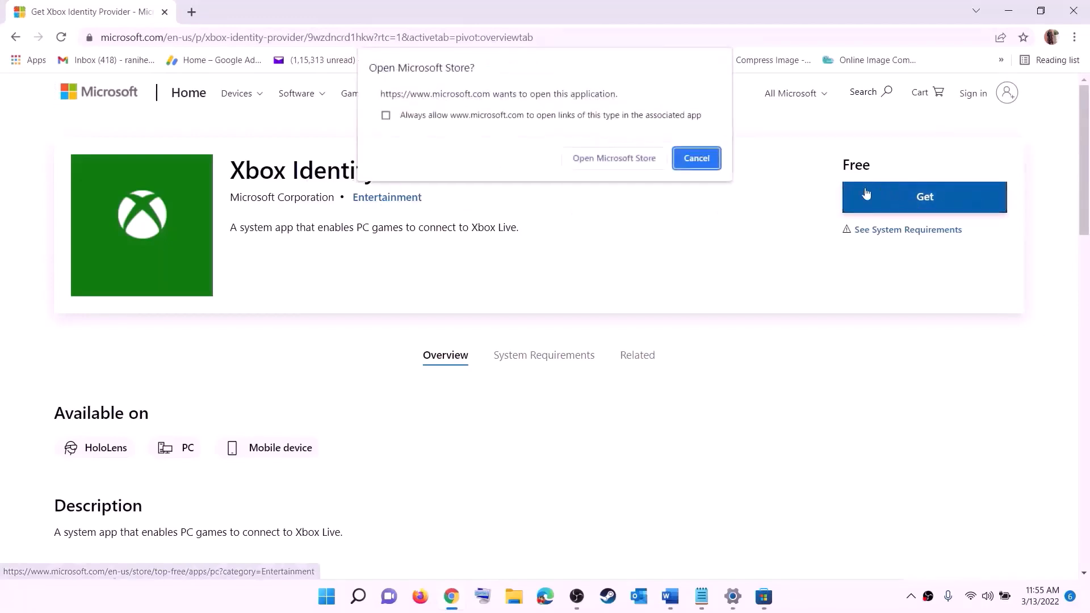
{"action": "left_click", "coordinate": [605, 164]}
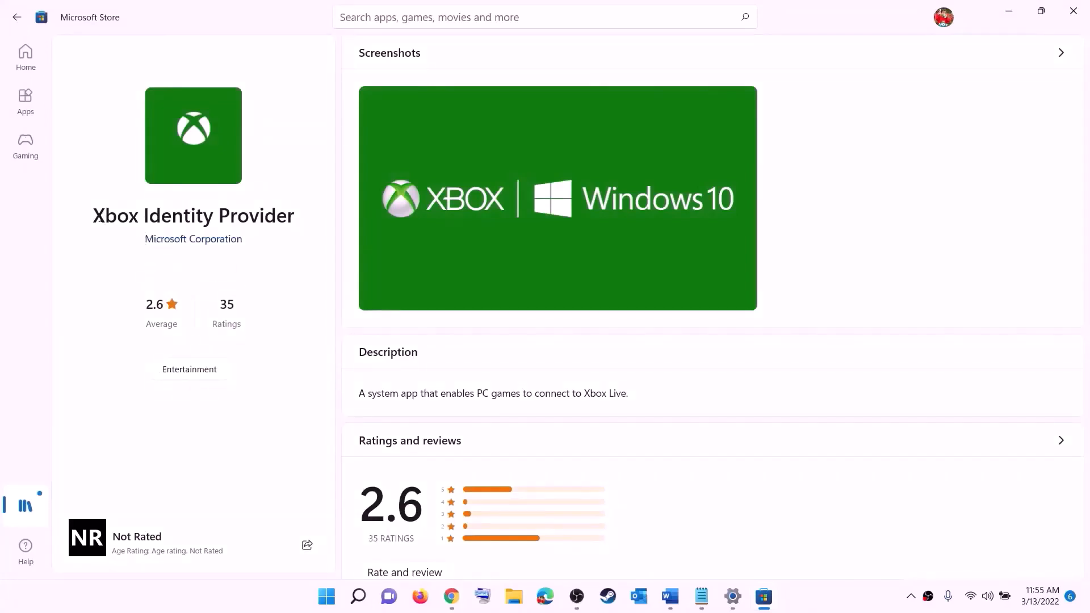
{"action": "left_click_drag", "start_coordinate": [94, 215], "coordinate": [294, 210]}
{"action": "left_click", "coordinate": [196, 275]}
Return to the Word document and copy the command "get-appxpackage Microsoft.GamingServices | remove-AppxPackage -allusers".
{"action": "key", "text": "alt+Tab"}
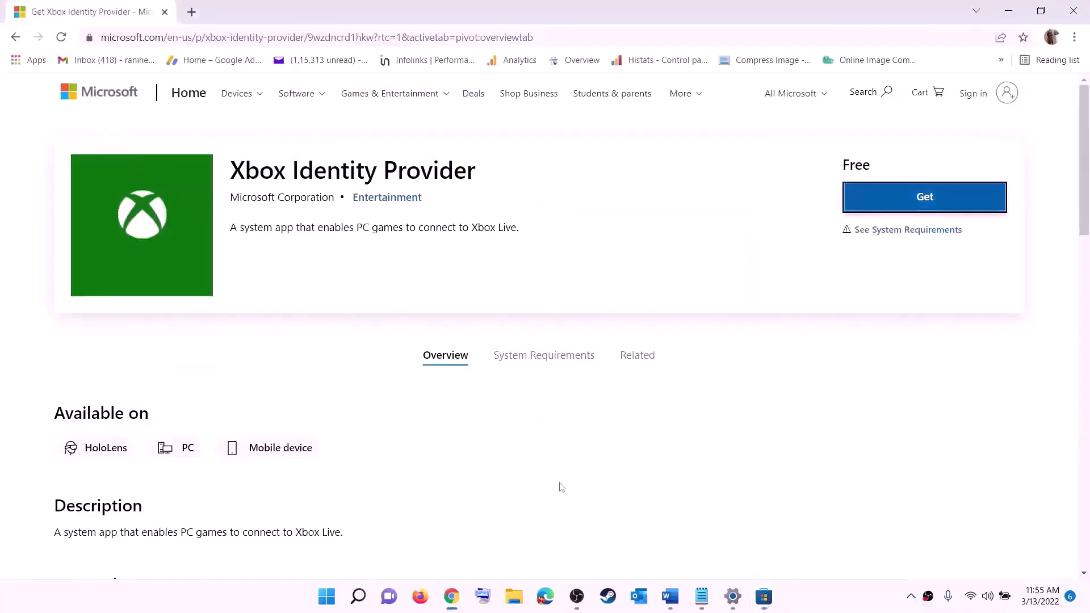
{"action": "left_click", "coordinate": [668, 597]}
{"action": "scroll", "coordinate": [393, 264], "scroll_direction": "down", "scroll_amount": 3}
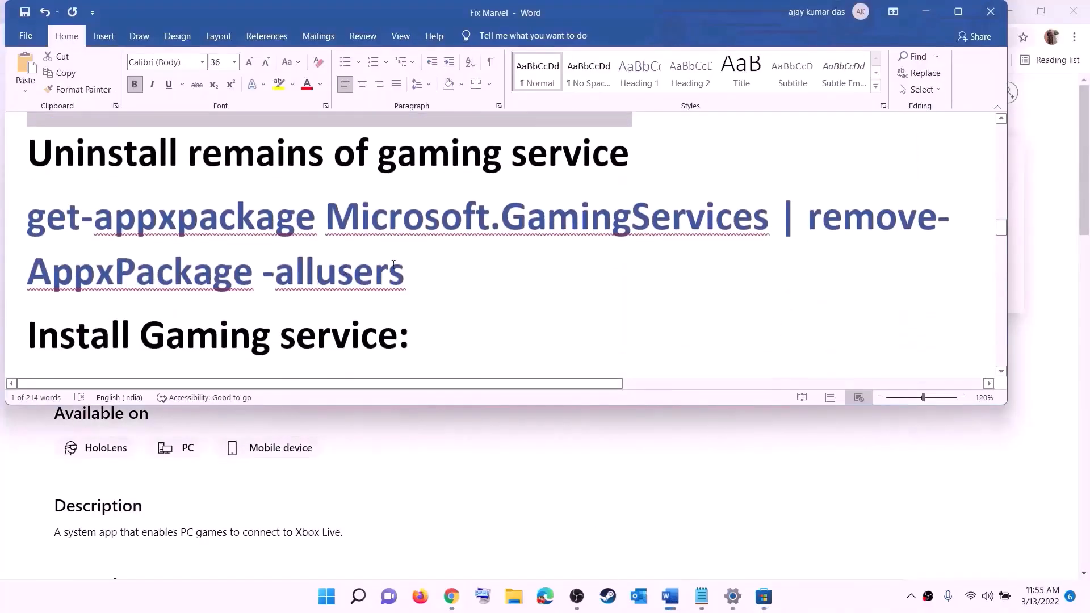
{"action": "triple_click", "coordinate": [405, 273]}
{"action": "right_click", "coordinate": [118, 239]}
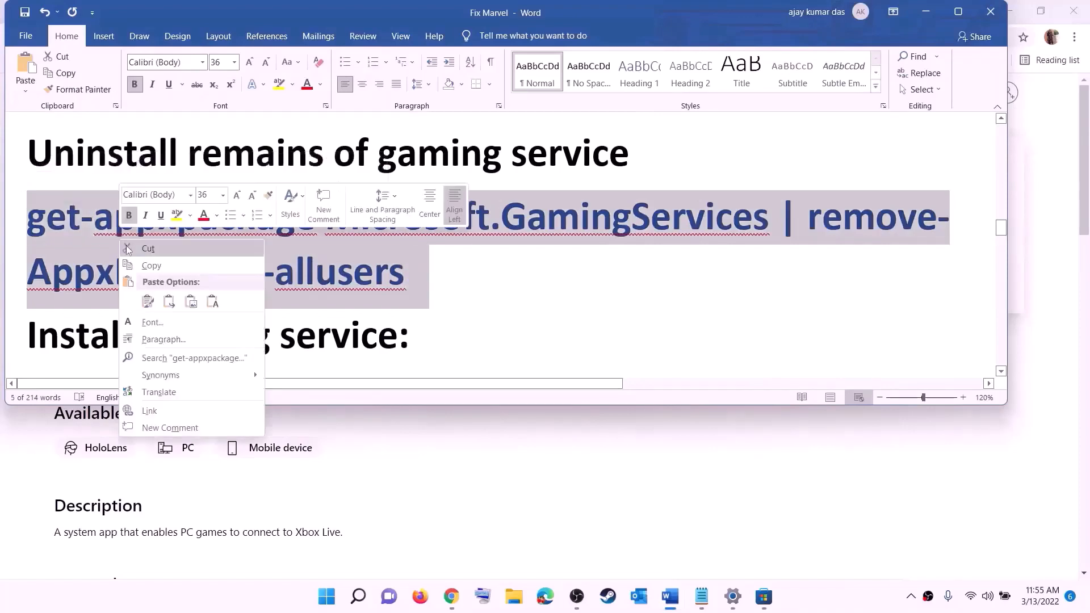
{"action": "left_click", "coordinate": [151, 266]}
Run "get-appxpackage Microsoft.GamingServices | remove-AppxPackage -allusers" in Windows PowerShell opened as administrator.
{"action": "left_click", "coordinate": [327, 598]}
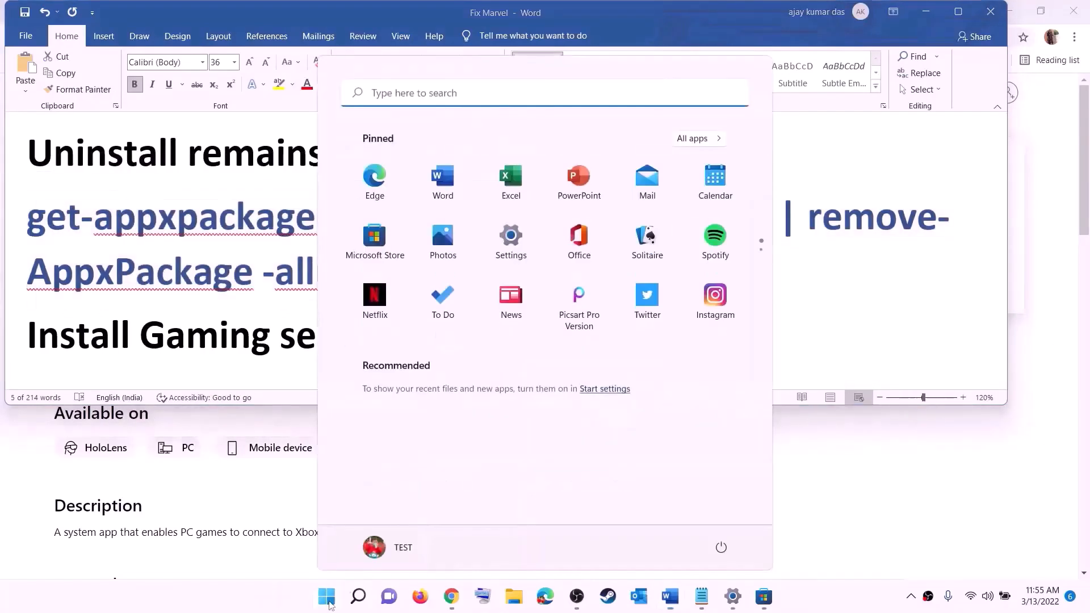
{"action": "type", "text": "powers"}
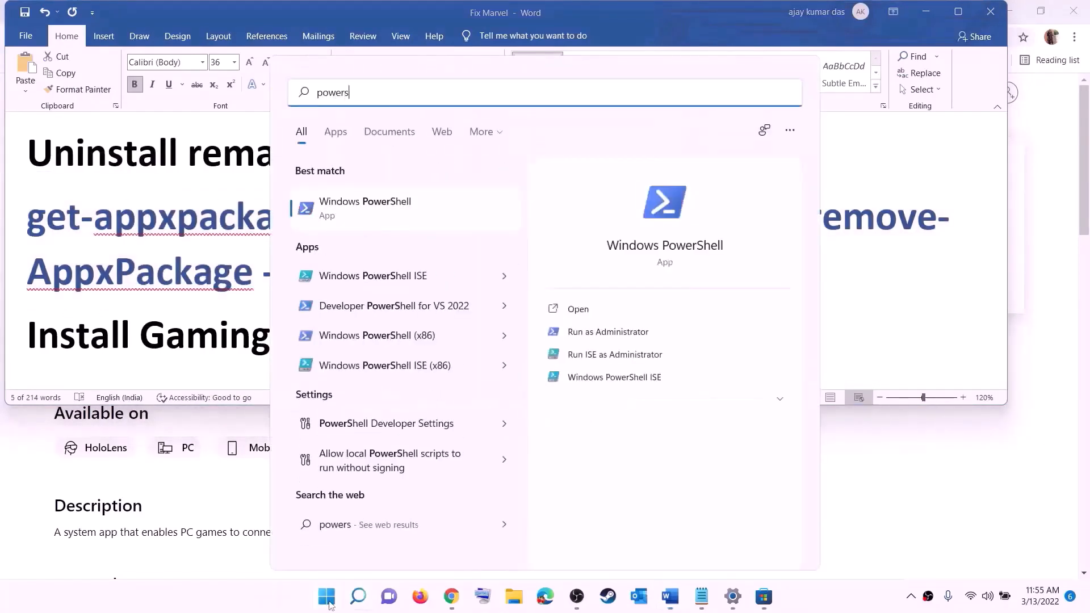
{"action": "type", "text": "hell"}
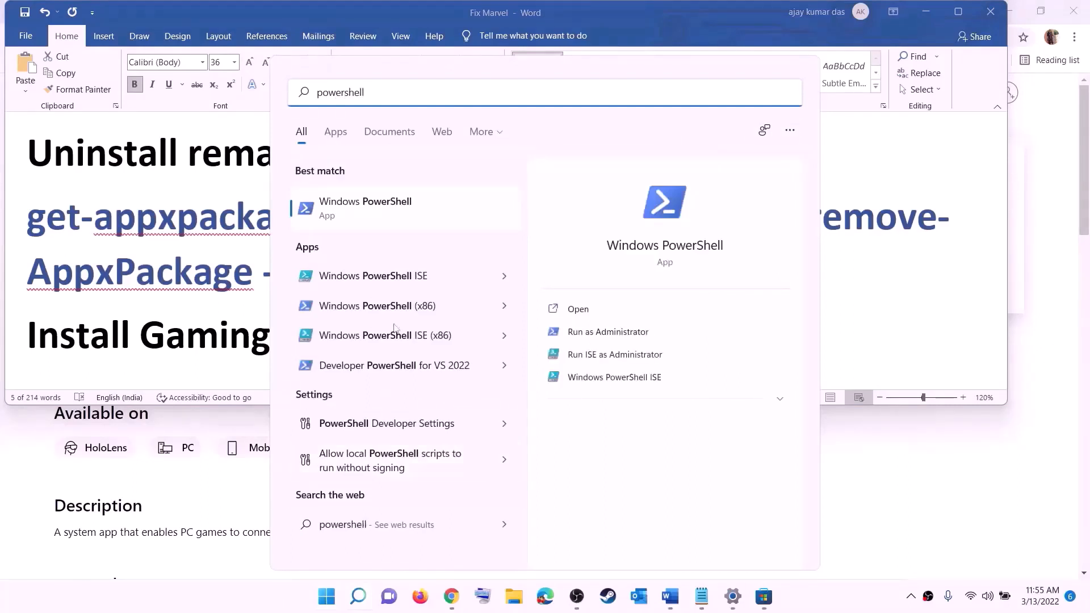
{"action": "right_click", "coordinate": [373, 219]}
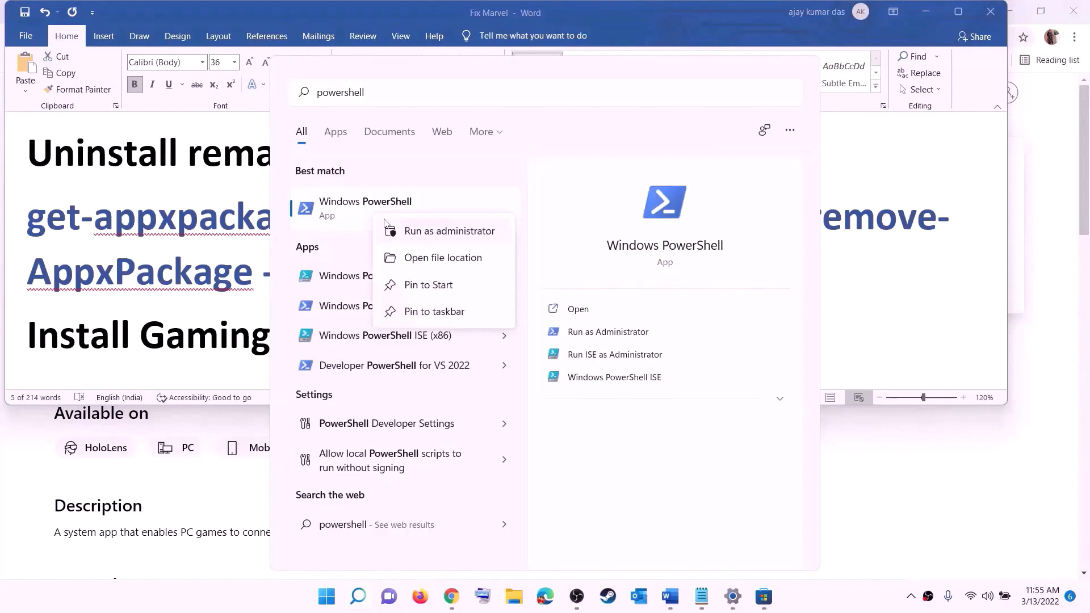
{"action": "left_click", "coordinate": [455, 237]}
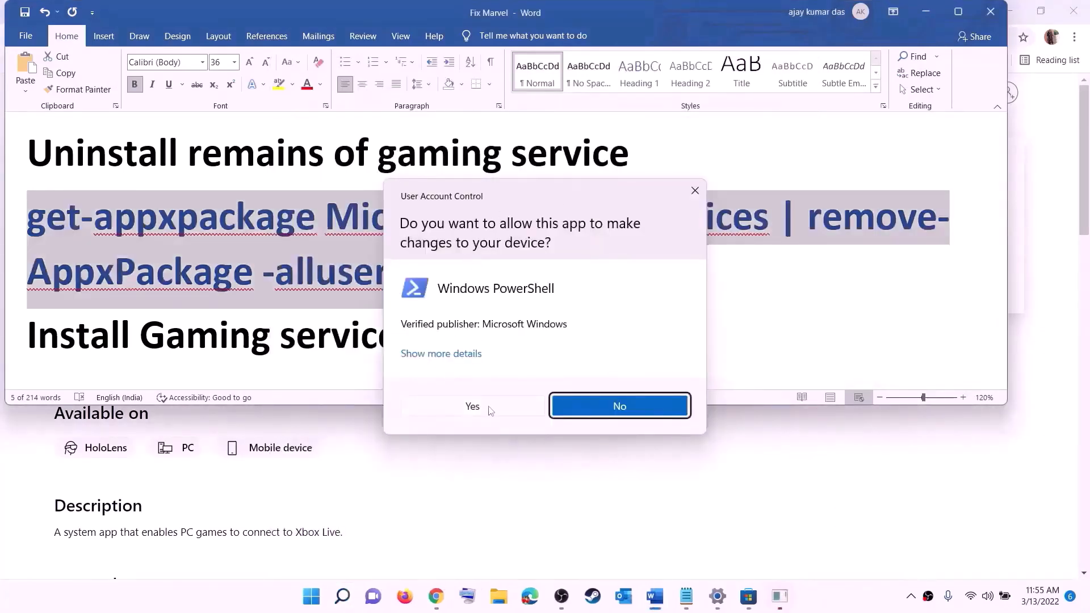
{"action": "left_click", "coordinate": [474, 408]}
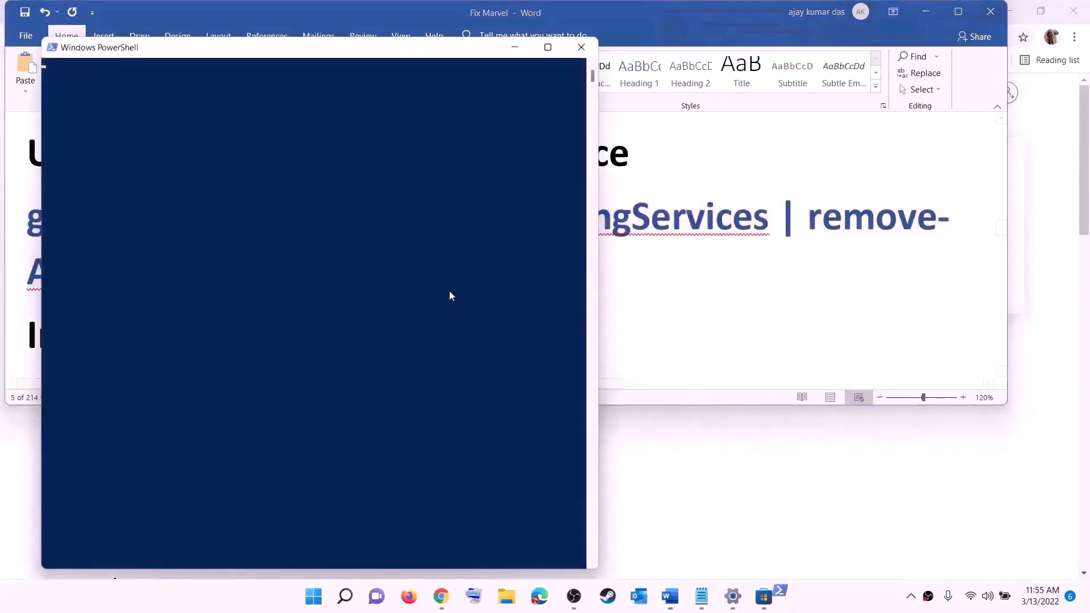
{"action": "left_click_drag", "start_coordinate": [465, 97], "coordinate": [507, 124]}
{"action": "type", "text": "get-appxpackage Microsoft.GamingServices | remove-AppxPackage -allusers"}
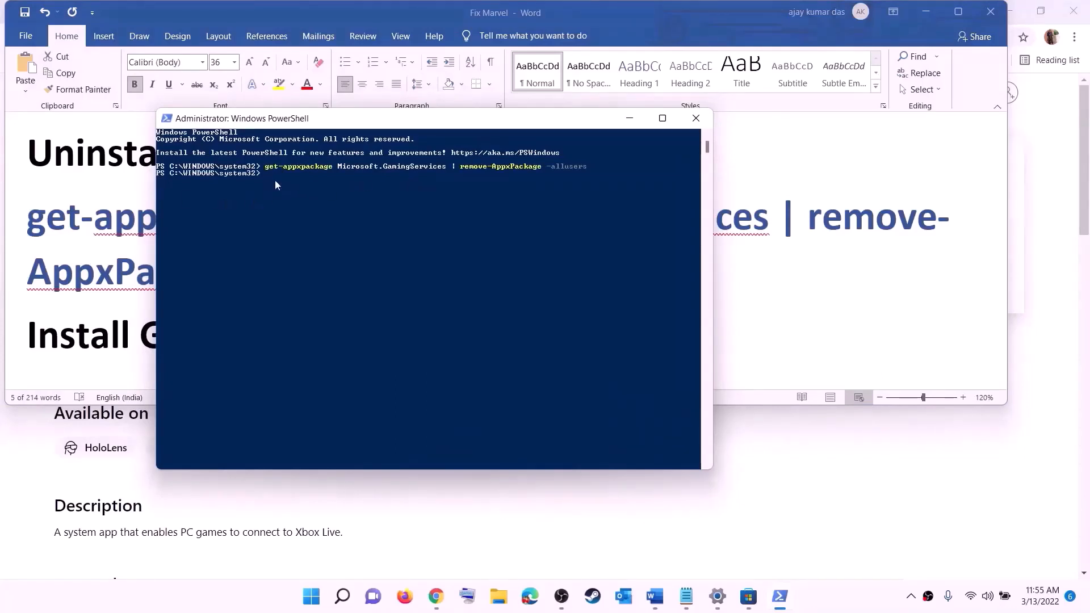
Copy the Gaming Services install command "start ms-windows-store://pdp/?productid=9MWPM2CQNLHN" from the Word document.
{"action": "left_click", "coordinate": [123, 269]}
{"action": "scroll", "coordinate": [273, 277], "scroll_direction": "down", "scroll_amount": 2}
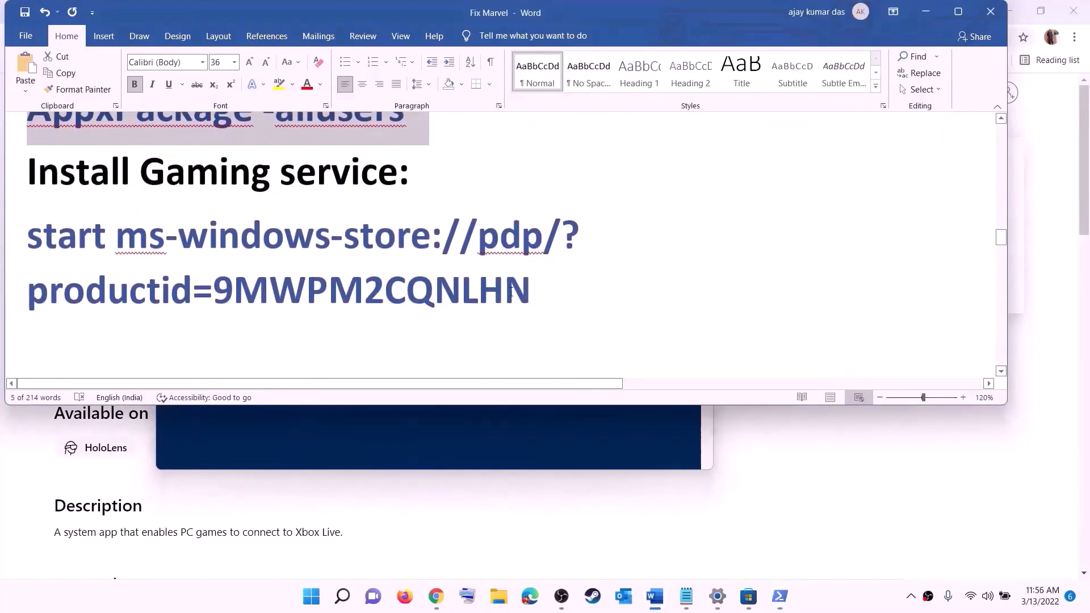
{"action": "triple_click", "coordinate": [121, 258]}
{"action": "key", "text": "super+c"}
{"action": "right_click", "coordinate": [121, 257]}
{"action": "left_click", "coordinate": [149, 284]}
Run the copied command in PowerShell and install Gaming Services from its Microsoft Store page, allowing changes to the device.
{"action": "key", "text": "alt+Tab"}
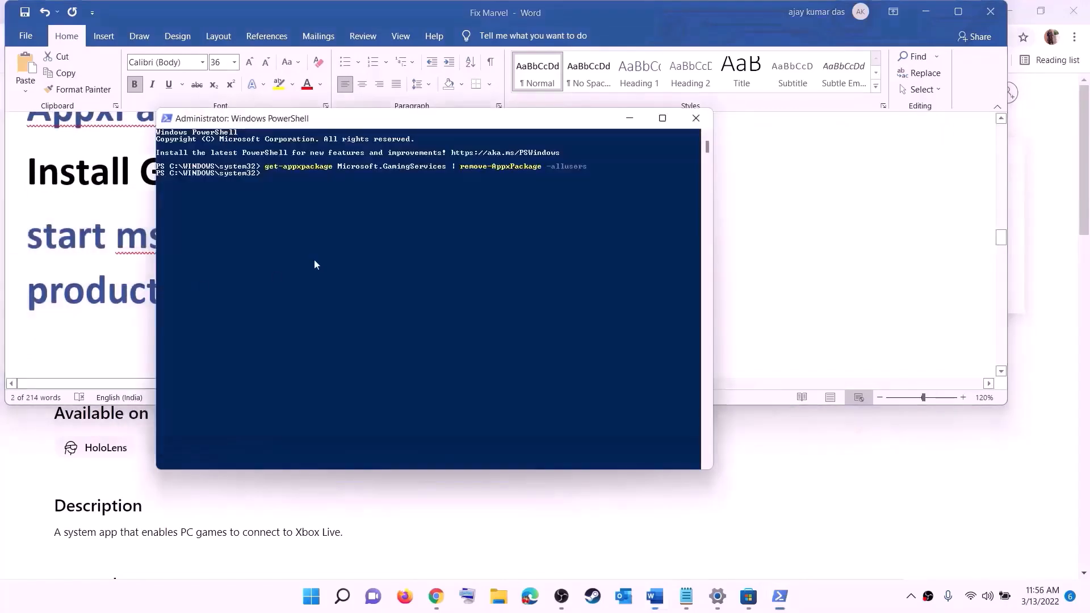
{"action": "right_click", "coordinate": [326, 245]}
{"action": "key", "text": "Return"}
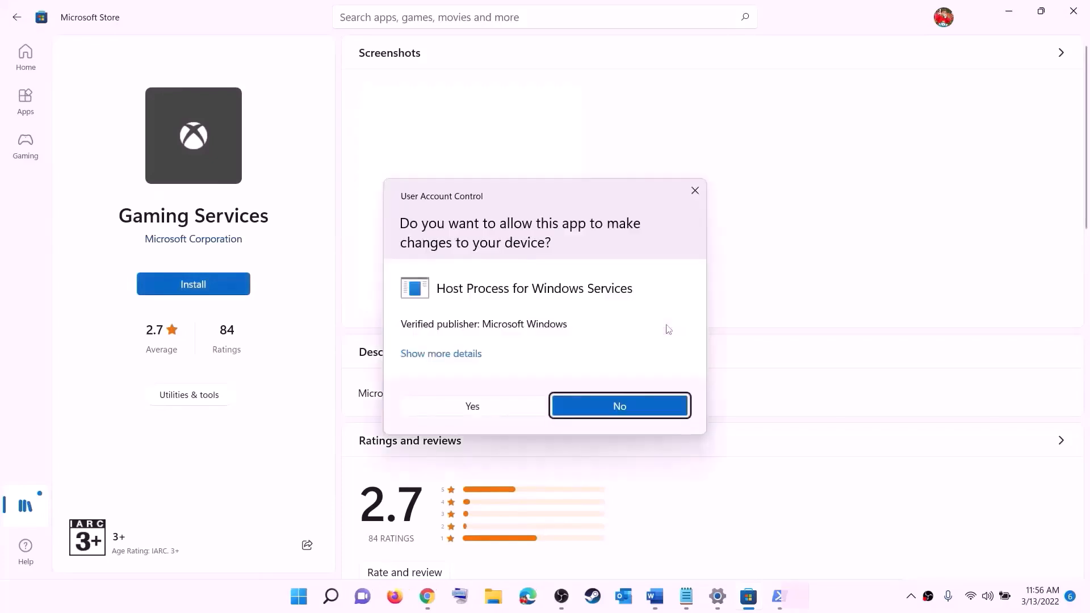
{"action": "left_click", "coordinate": [479, 406]}
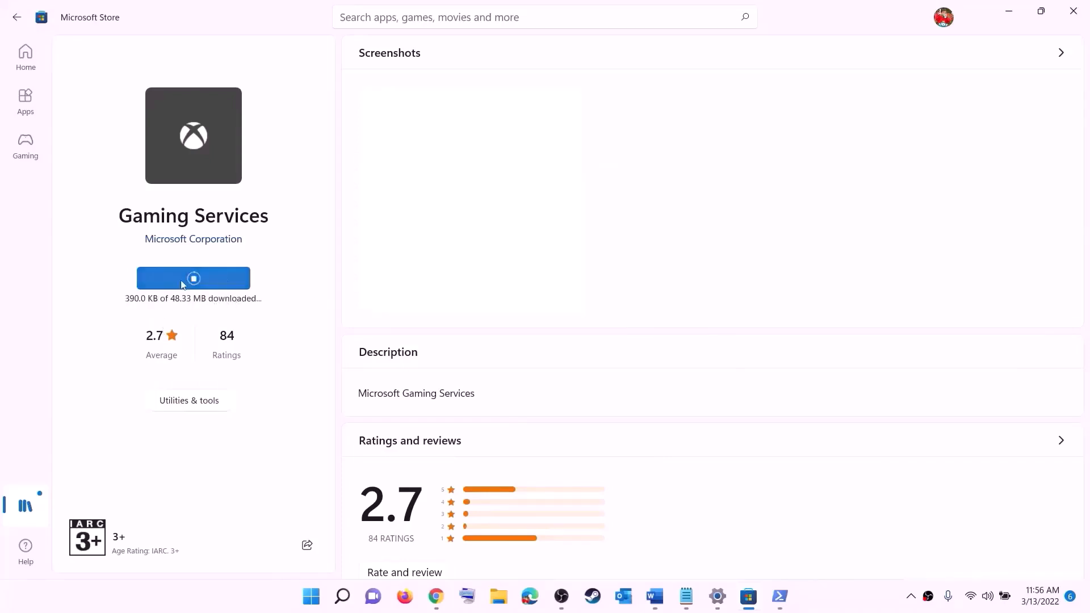
Check the list of required services in the Word document and open the Windows Services console.
{"action": "left_click", "coordinate": [656, 597]}
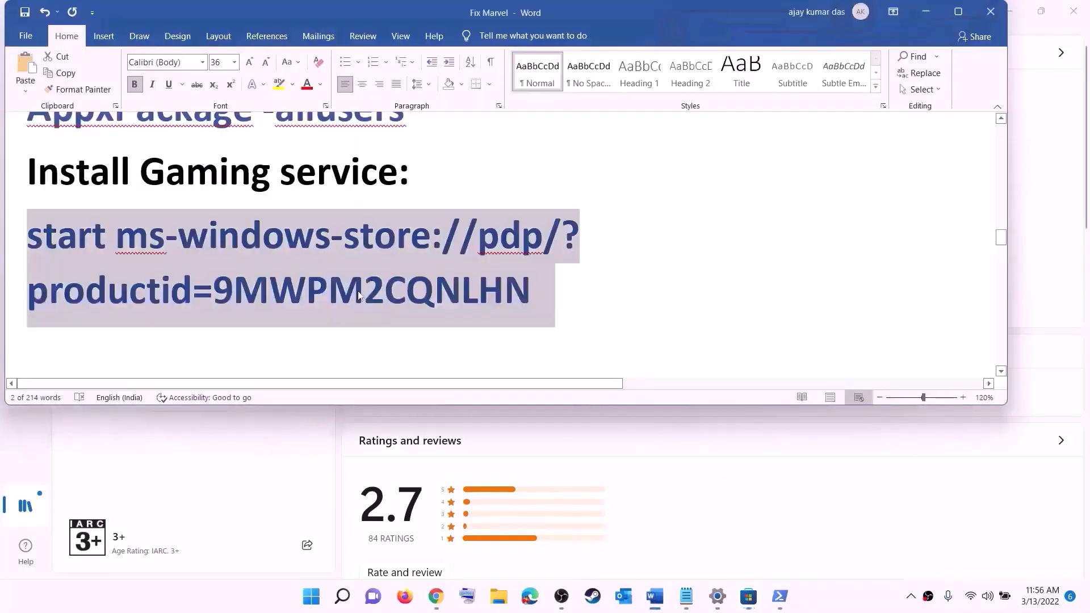
{"action": "scroll", "coordinate": [361, 293], "scroll_direction": "down", "scroll_amount": 5}
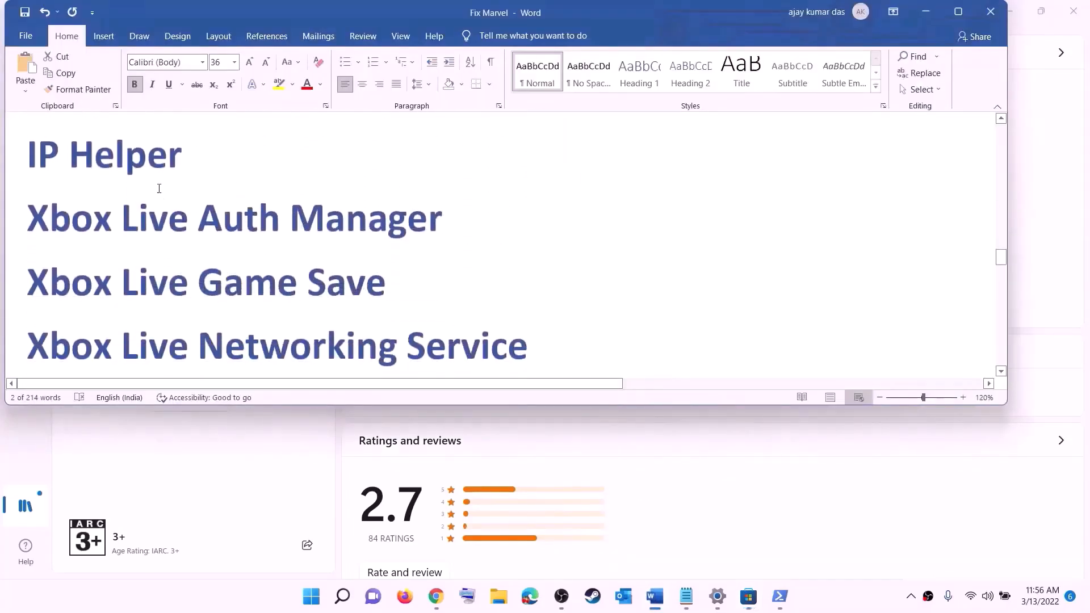
{"action": "left_click", "coordinate": [316, 598]}
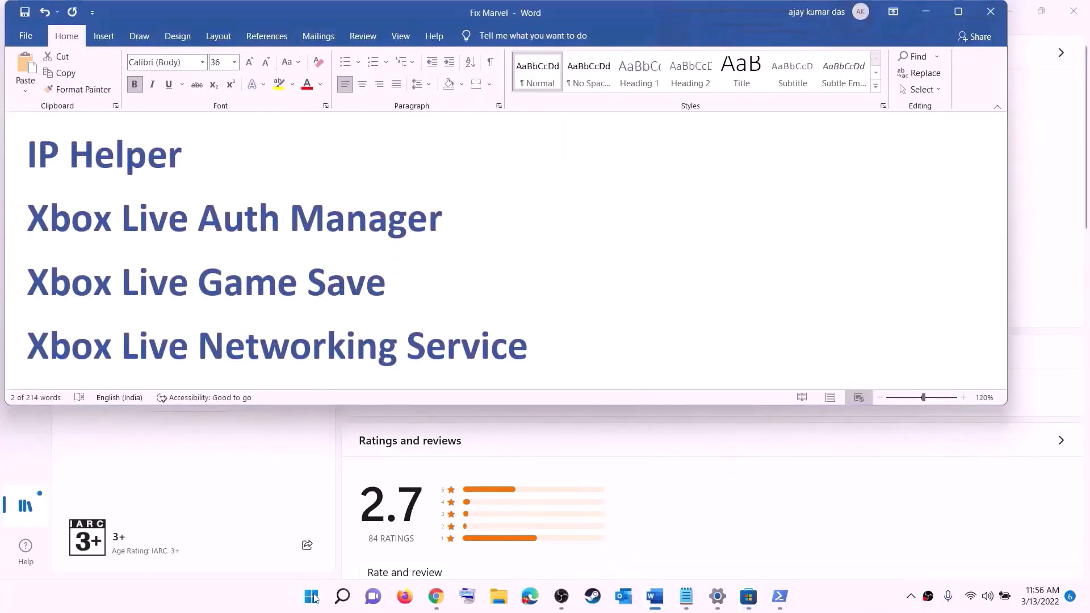
{"action": "type", "text": "serv"}
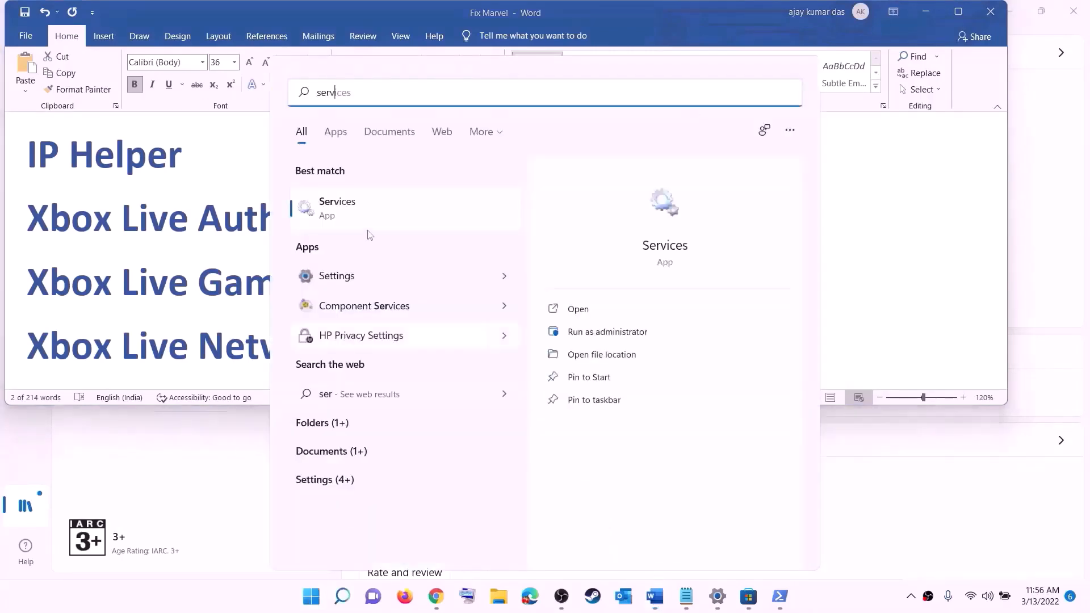
{"action": "type", "text": "ic"}
{"action": "left_click", "coordinate": [302, 213]}
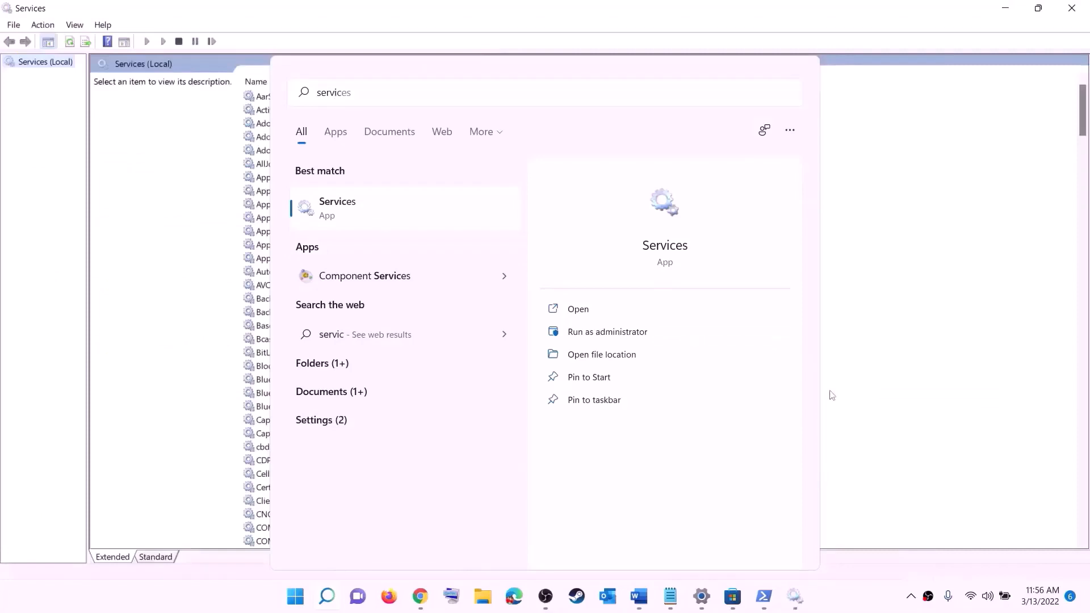
Set the startup type of the IP Helper service to Automatic and apply the change.
{"action": "left_click", "coordinate": [314, 339]}
{"action": "key", "text": "i"}
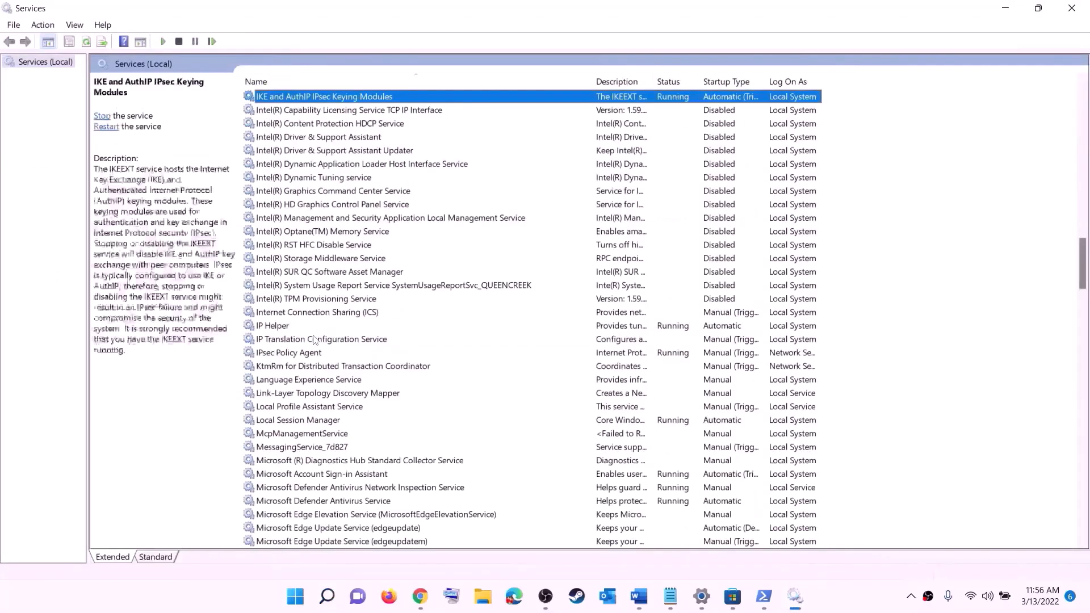
{"action": "key", "text": "p"}
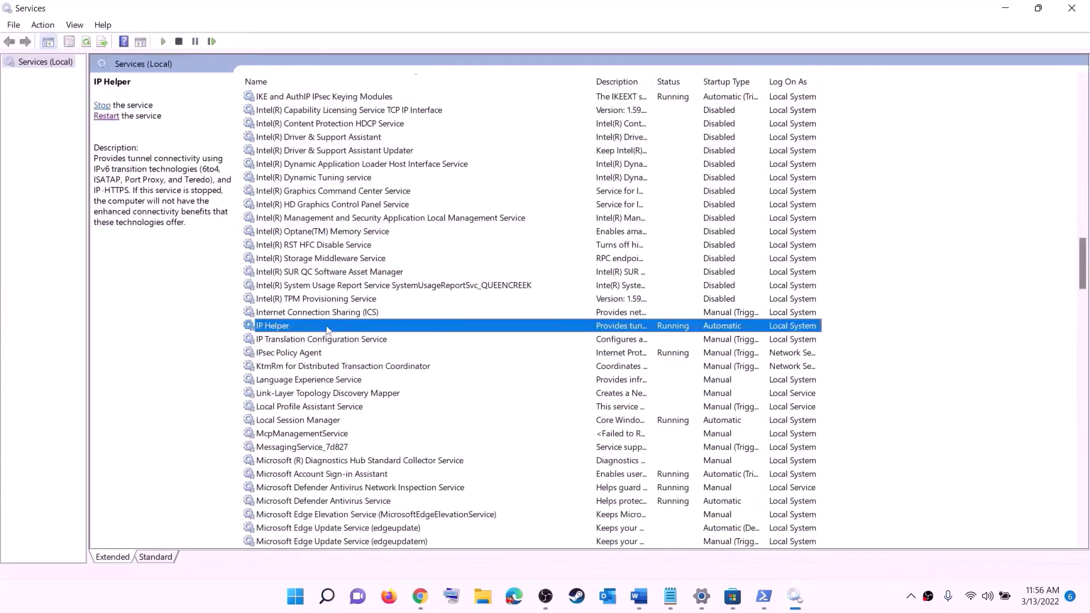
{"action": "double_click", "coordinate": [327, 330]}
{"action": "left_click", "coordinate": [499, 280]}
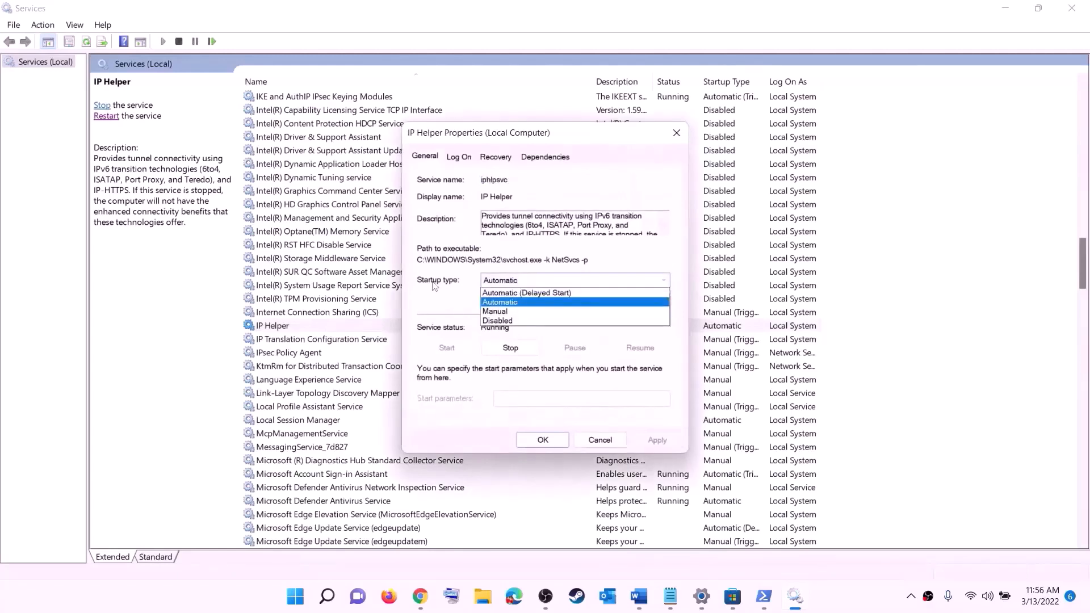
{"action": "left_click", "coordinate": [573, 302]}
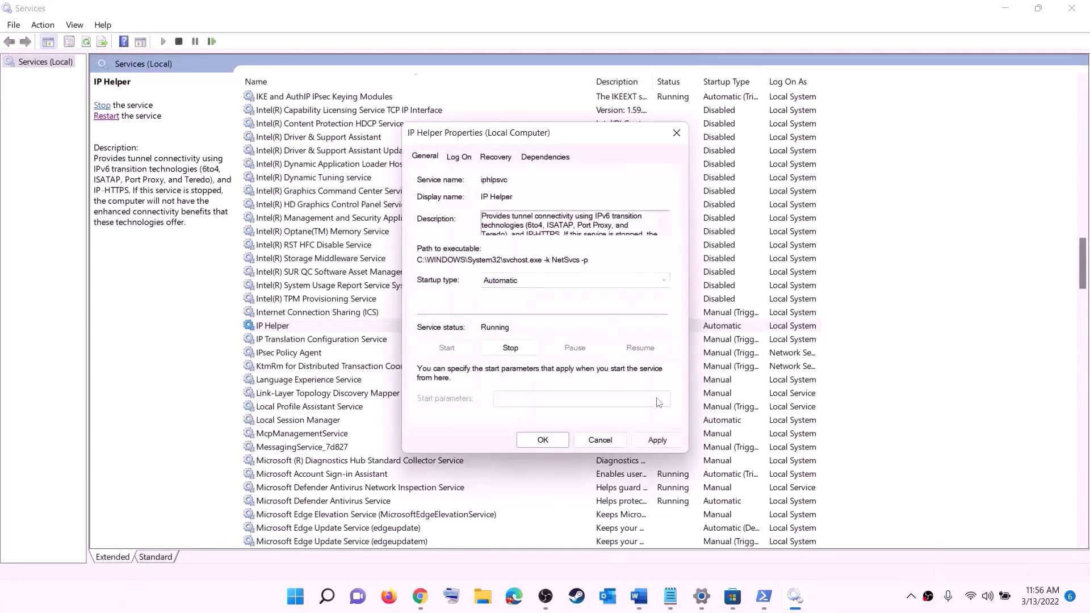
{"action": "left_click", "coordinate": [645, 443]}
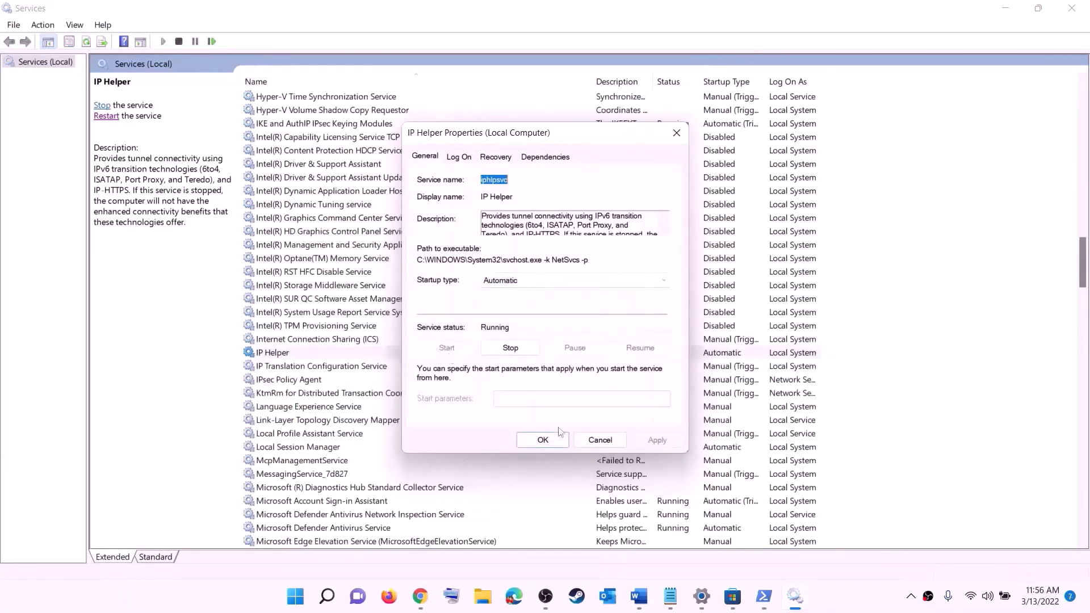
{"action": "left_click", "coordinate": [546, 441]}
Set the startup type of Xbox Accessory Management Service to Automatic and apply the change.
{"action": "left_click", "coordinate": [336, 412]}
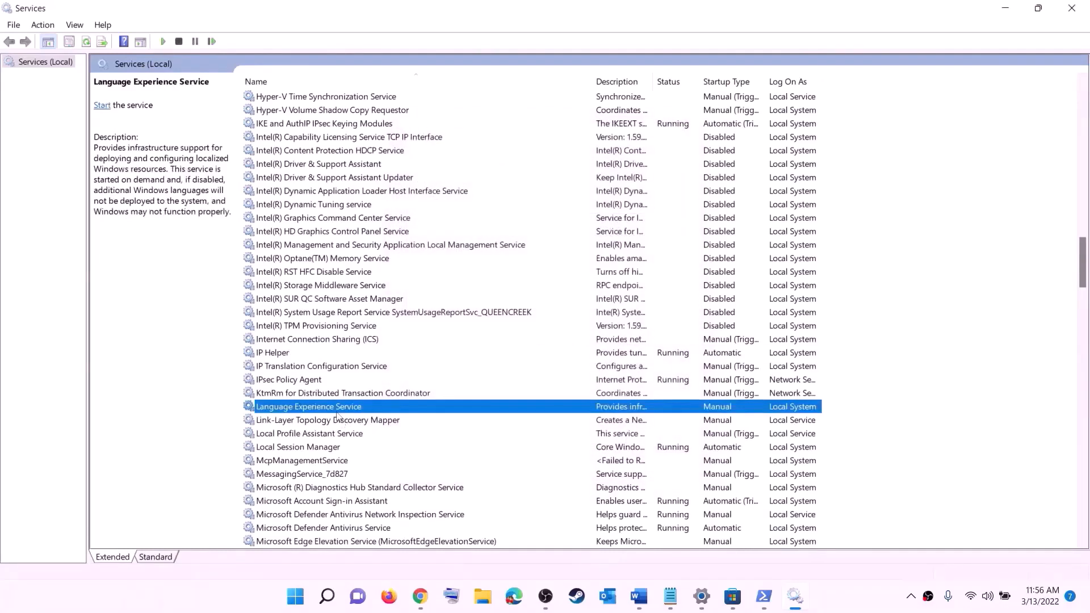
{"action": "key", "text": "x"}
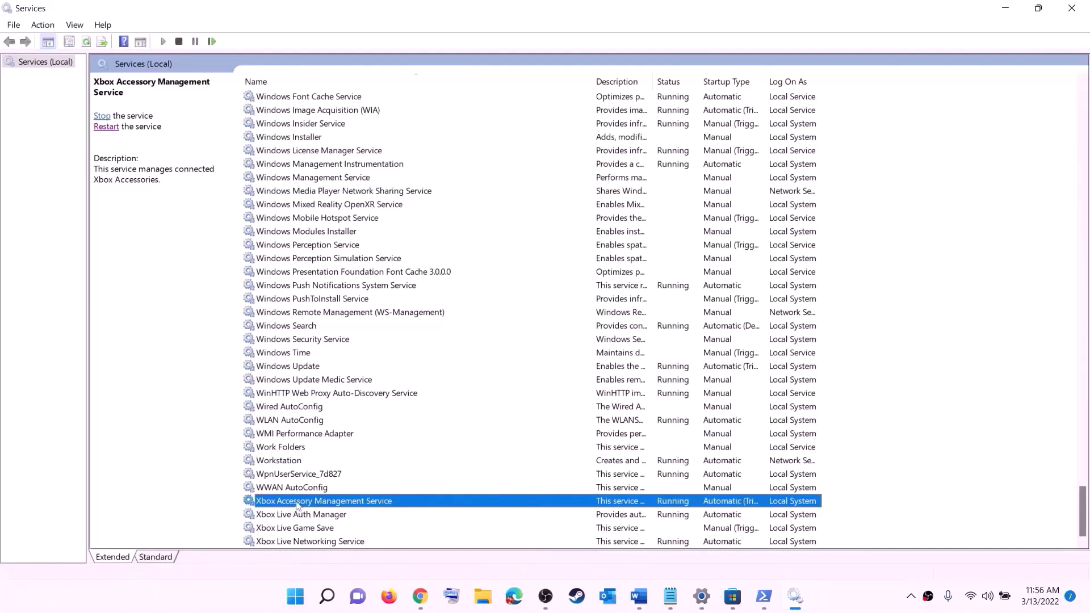
{"action": "double_click", "coordinate": [301, 502]}
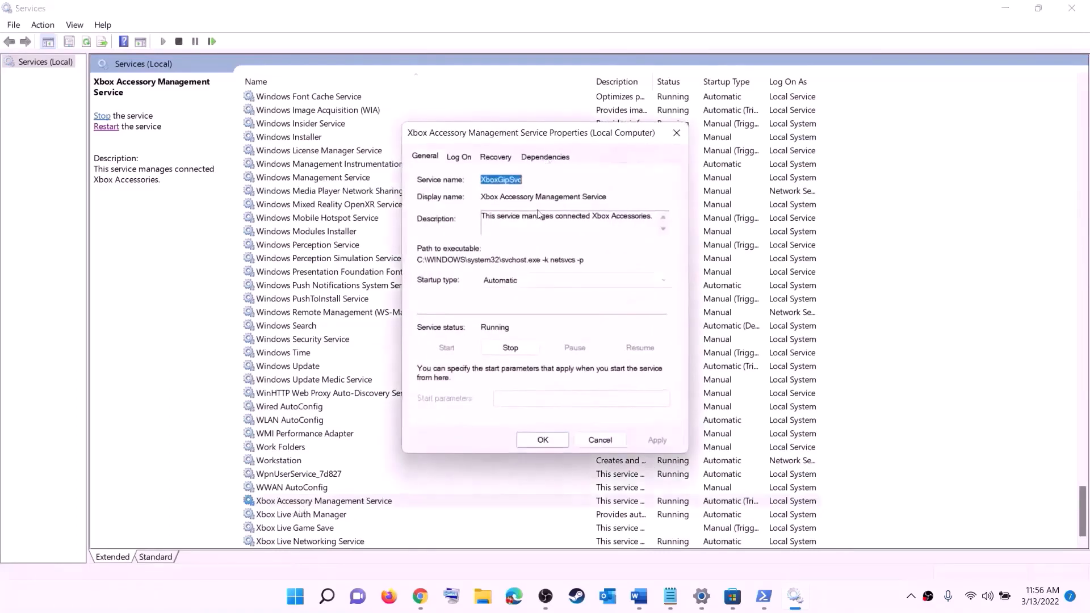
{"action": "left_click", "coordinate": [517, 283]}
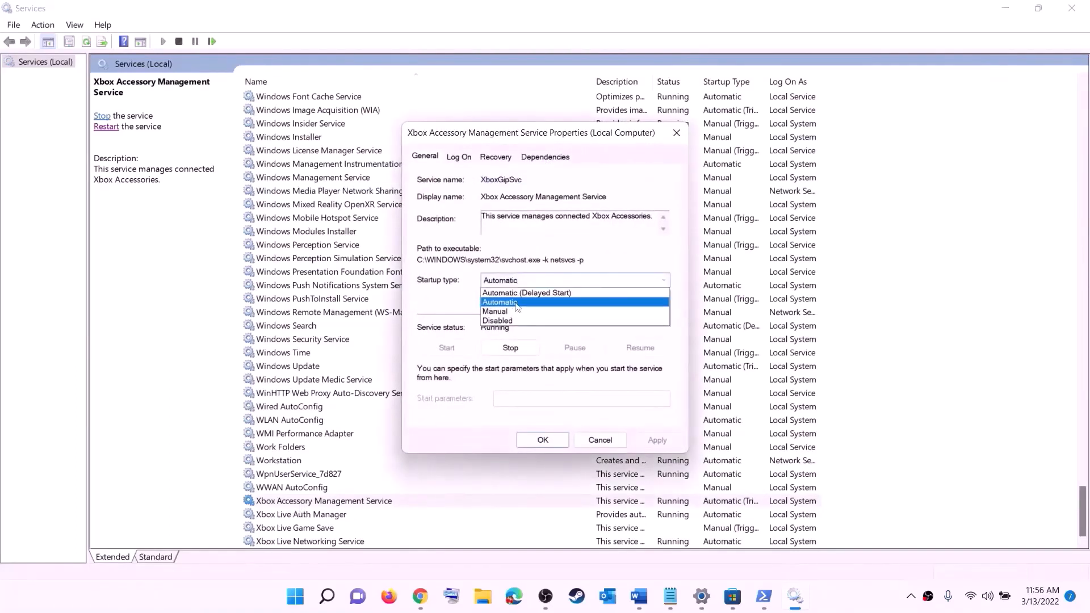
{"action": "left_click", "coordinate": [515, 302]}
{"action": "left_click", "coordinate": [657, 440]}
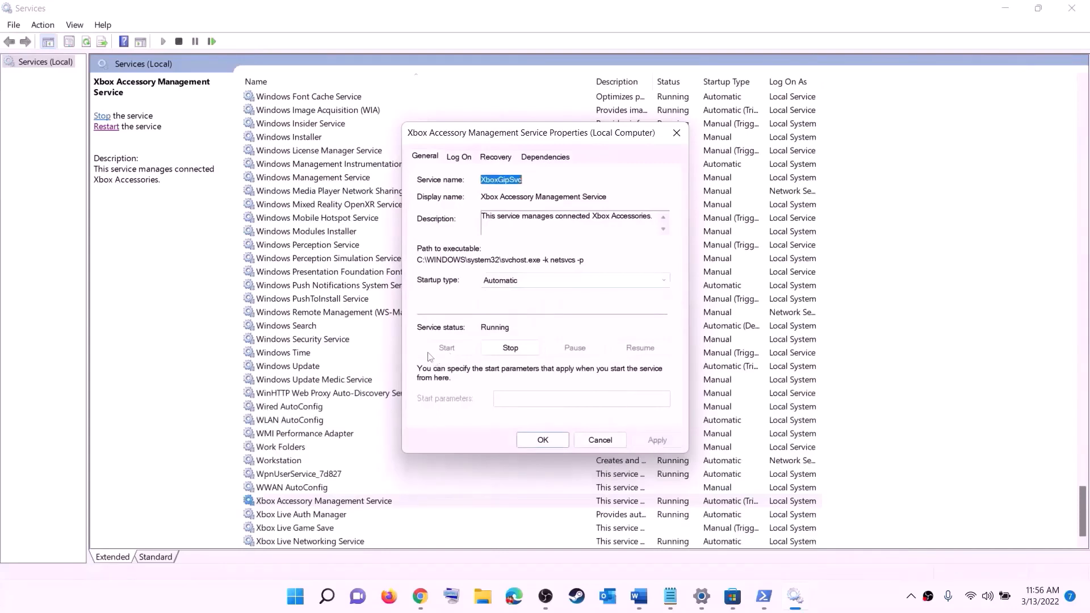
{"action": "left_click", "coordinate": [542, 441]}
Set the startup type of the Xbox Live Auth Manager service to Automatic and accept its properties.
{"action": "double_click", "coordinate": [301, 515]}
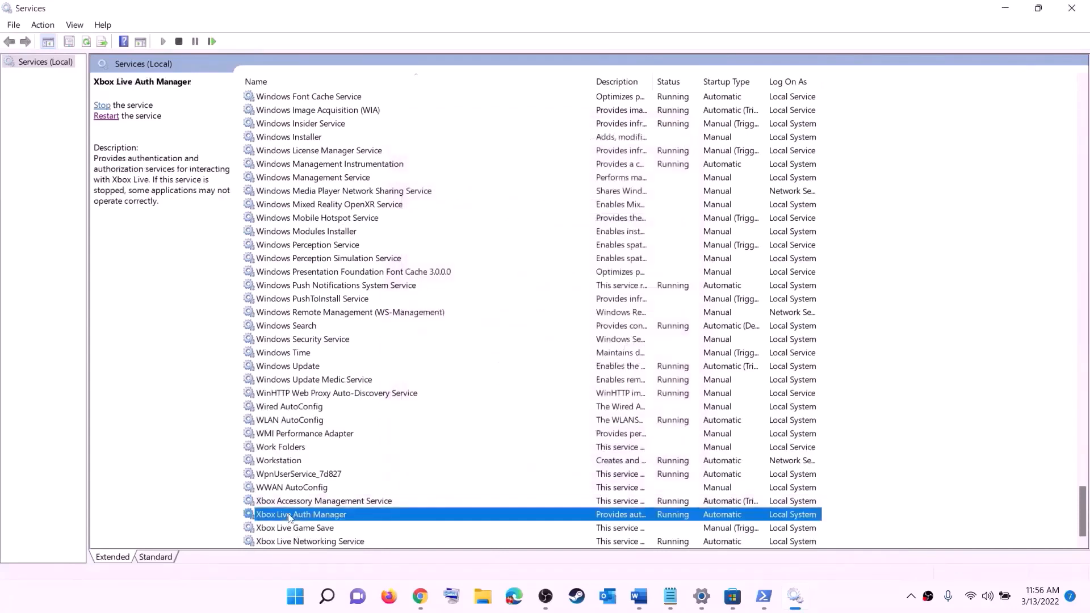
{"action": "left_click", "coordinate": [539, 299]}
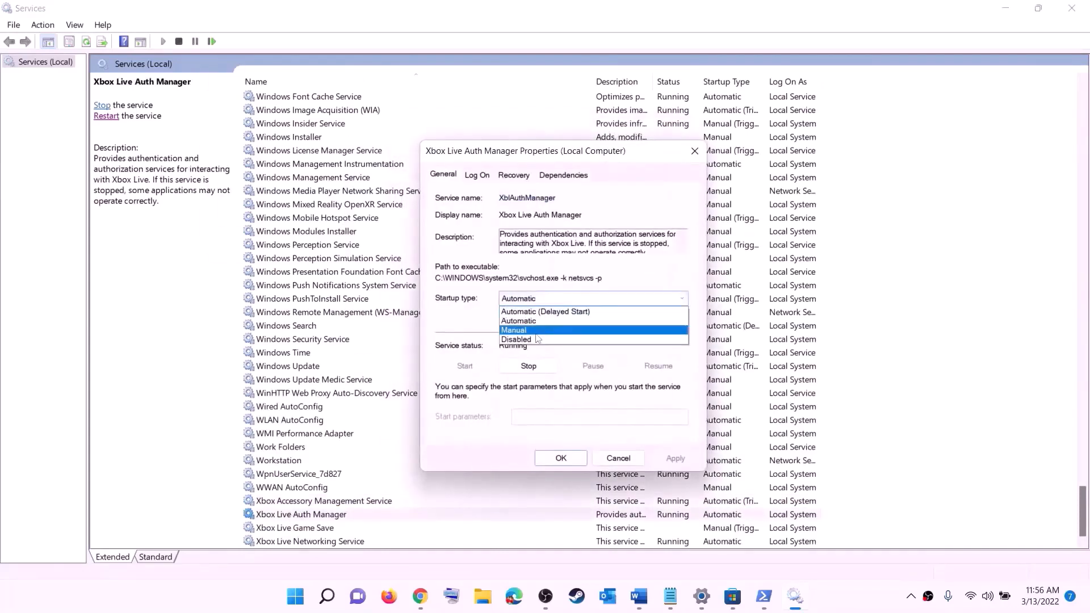
{"action": "left_click", "coordinate": [523, 317]}
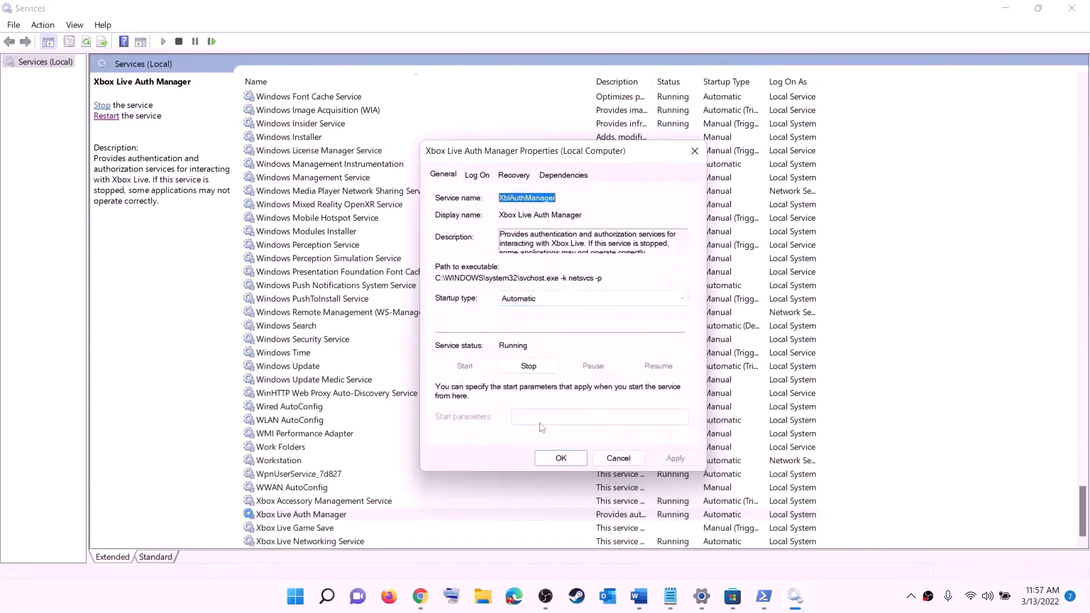
{"action": "left_click", "coordinate": [560, 458]}
Set the Xbox Live Game Save service to Automatic startup and start the service.
{"action": "double_click", "coordinate": [301, 527]}
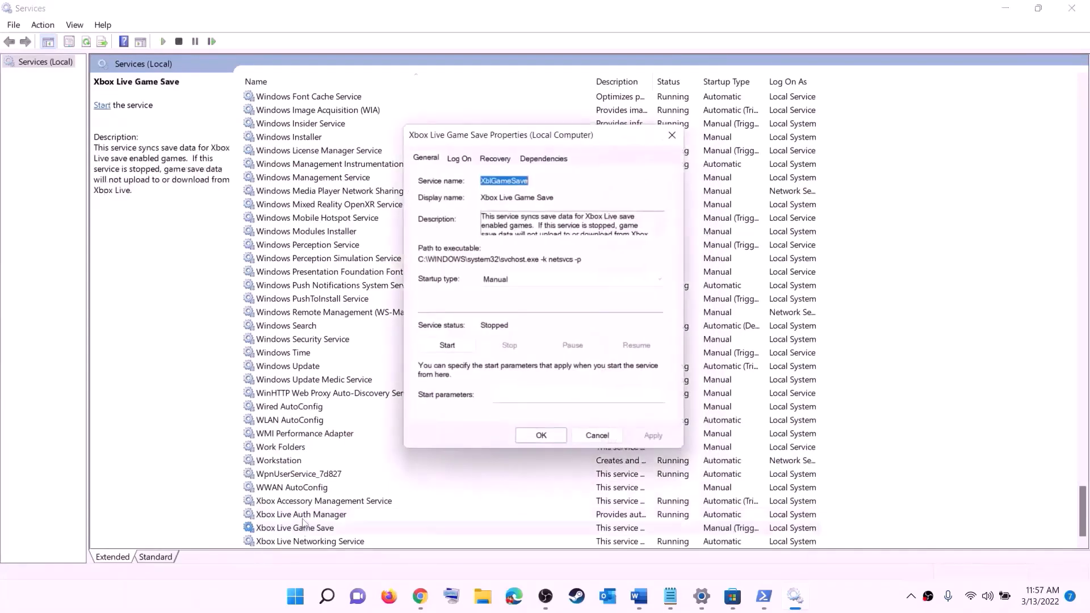
{"action": "left_click", "coordinate": [542, 286]}
{"action": "left_click", "coordinate": [511, 307]}
{"action": "left_click", "coordinate": [657, 440]}
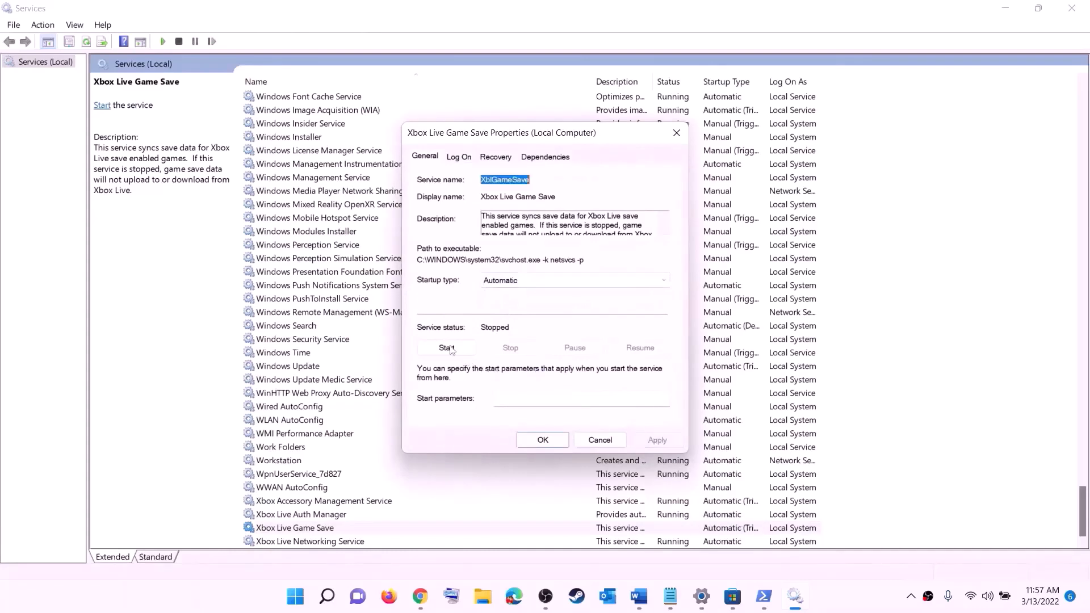
{"action": "left_click", "coordinate": [447, 348]}
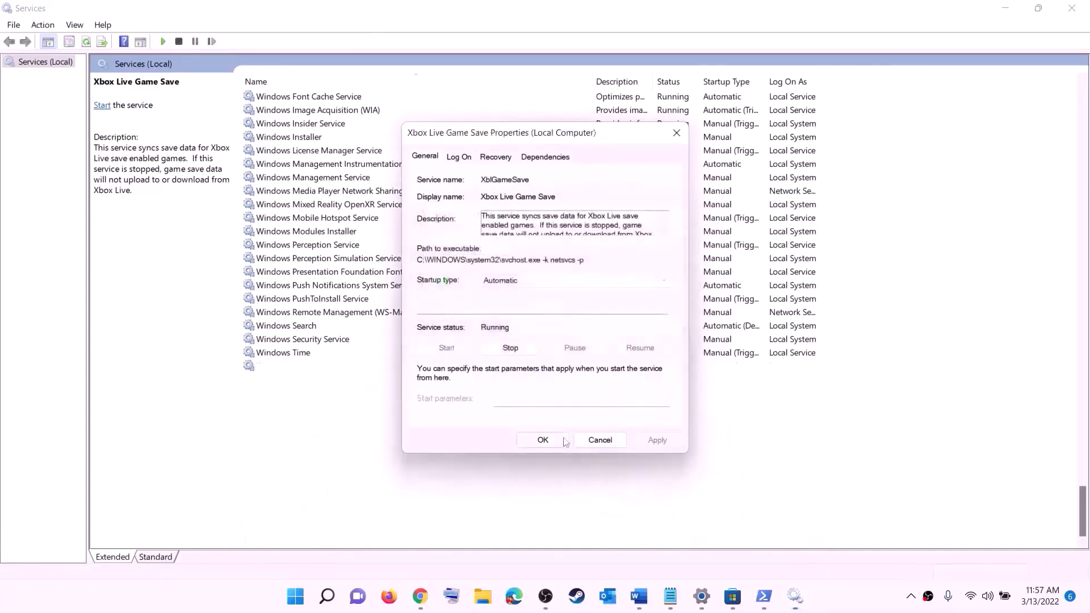
{"action": "left_click", "coordinate": [545, 440]}
Set the startup type of Xbox Live Networking Service to Automatic and apply the change.
{"action": "double_click", "coordinate": [319, 542]}
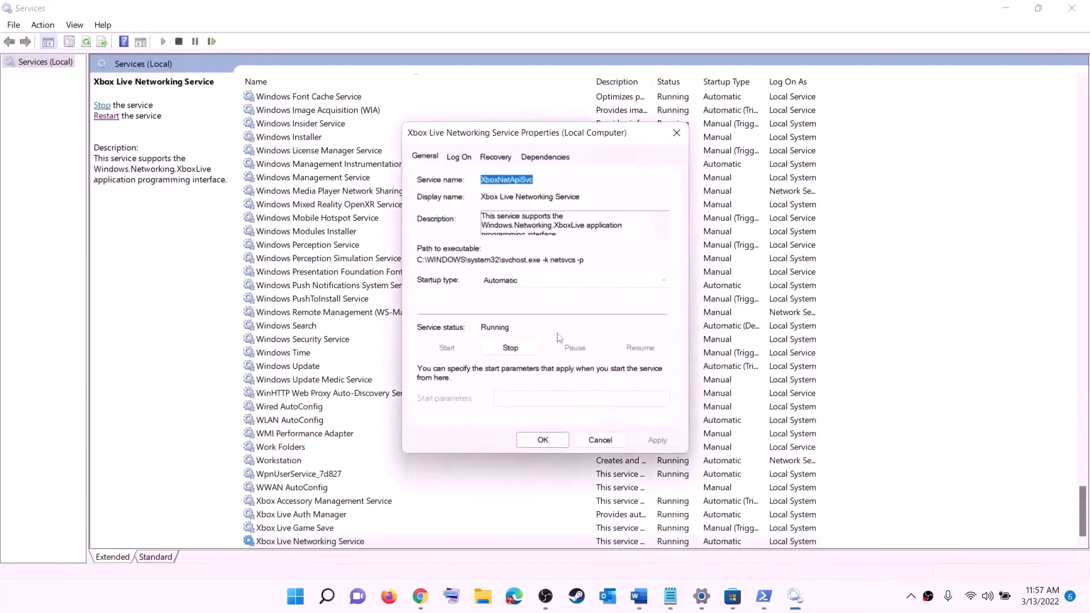
{"action": "left_click", "coordinate": [526, 282]}
{"action": "left_click", "coordinate": [516, 303]}
{"action": "left_click", "coordinate": [656, 440]}
{"action": "left_click", "coordinate": [525, 436]}
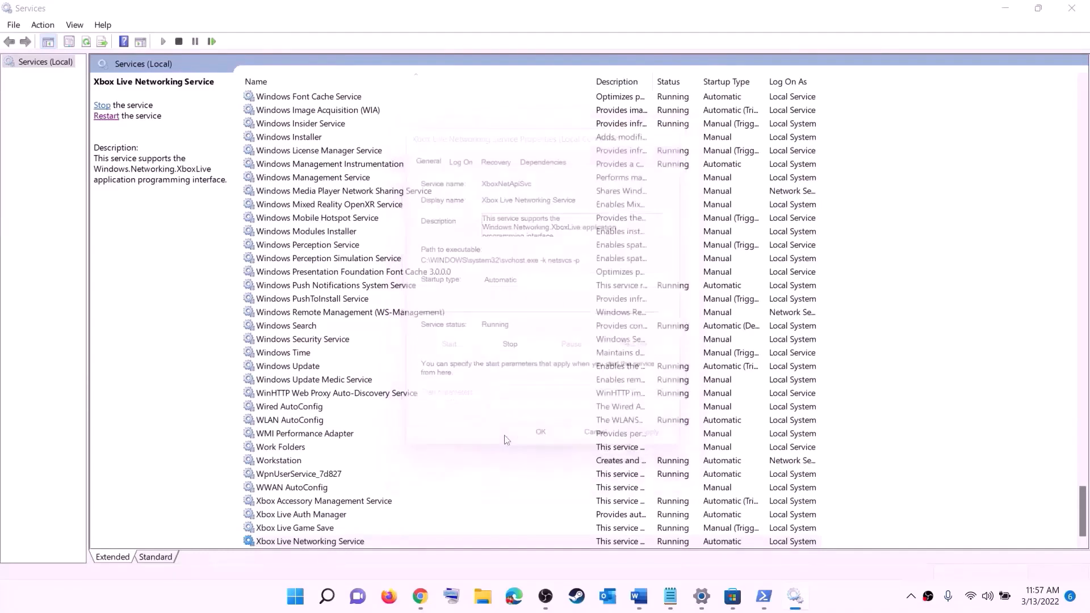
Set the Windows Update service's startup type to Automatic (Delayed Start), apply the change and accept its properties.
{"action": "left_click", "coordinate": [309, 367]}
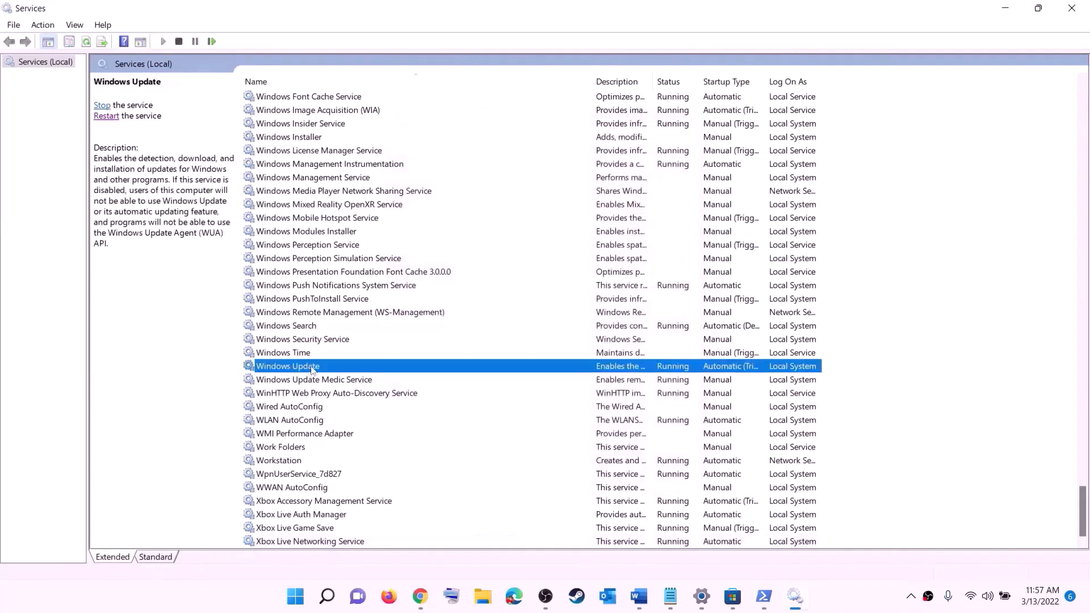
{"action": "double_click", "coordinate": [508, 375]}
{"action": "left_click", "coordinate": [527, 282]}
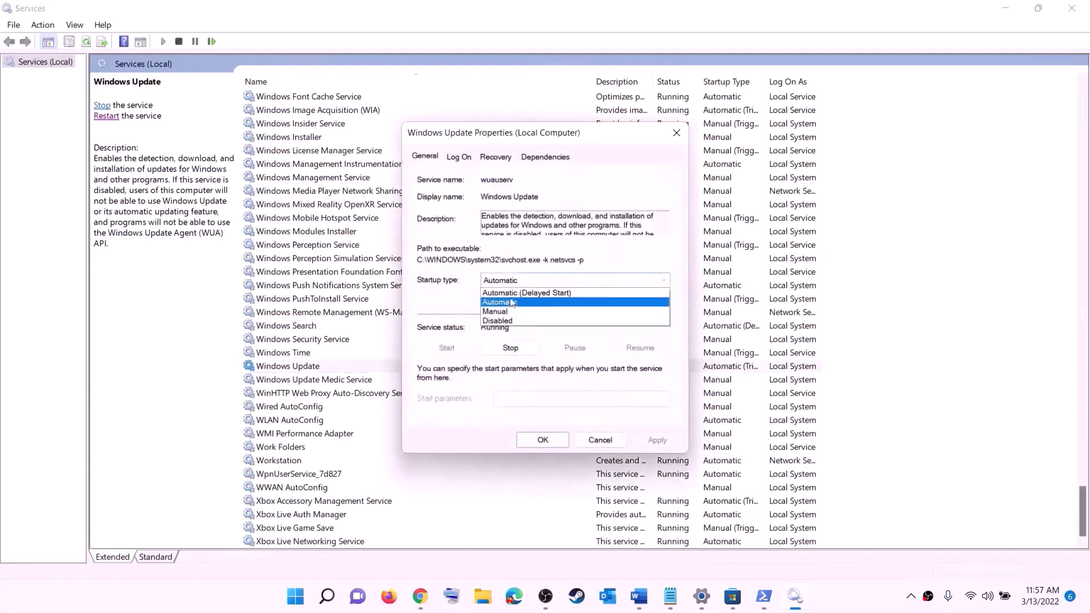
{"action": "left_click", "coordinate": [526, 292]}
{"action": "left_click", "coordinate": [657, 440]}
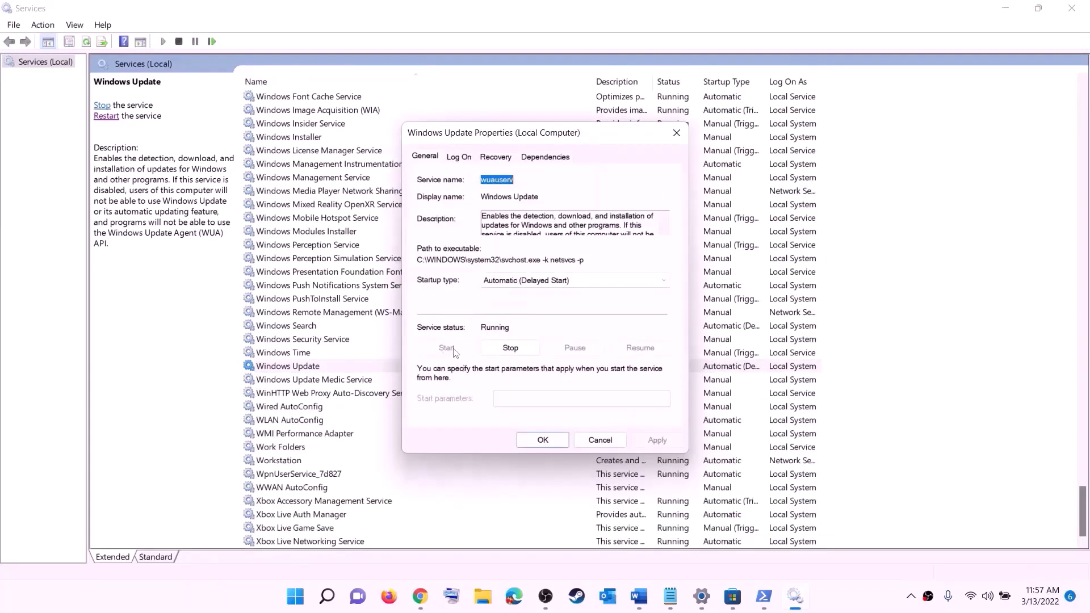
{"action": "left_click", "coordinate": [542, 439]}
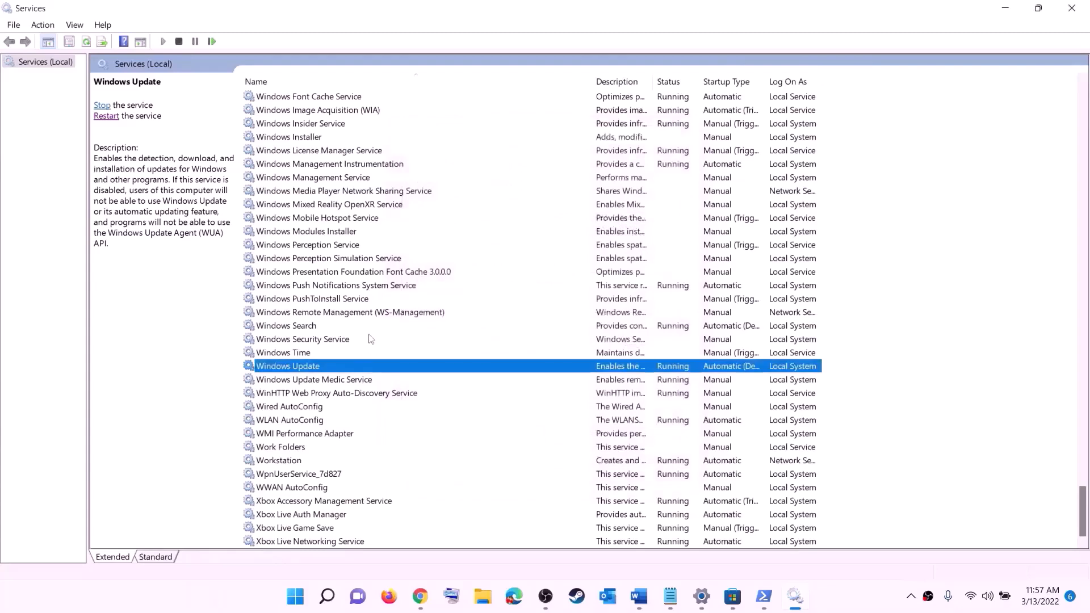
Find the two Gaming Services entries and stop the one that logs on as Local System.
{"action": "left_click", "coordinate": [360, 314]}
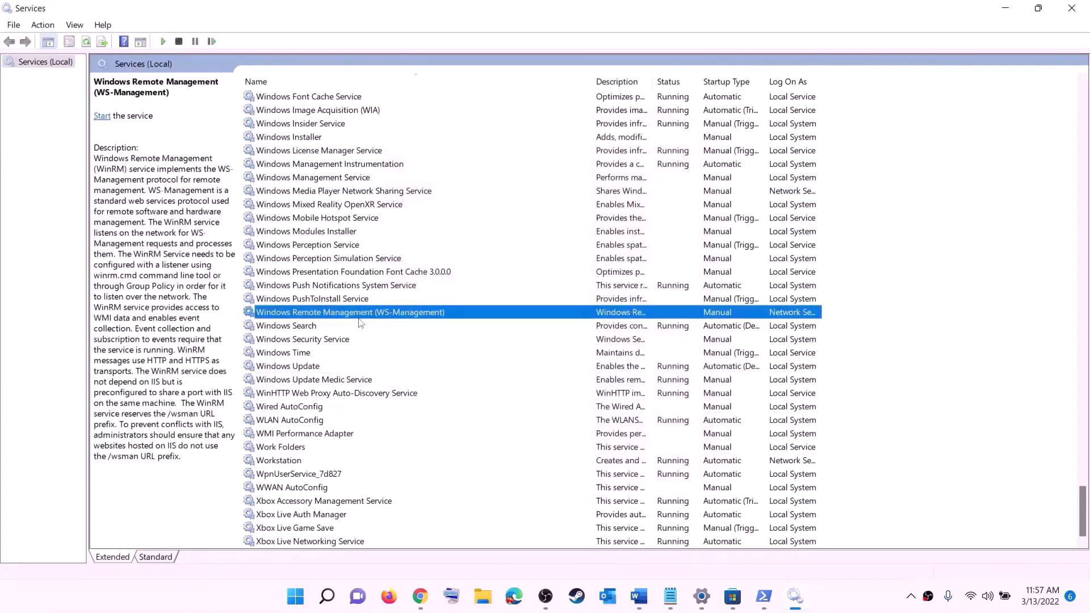
{"action": "key", "text": "g"}
{"action": "scroll", "coordinate": [741, 301], "scroll_direction": "up", "scroll_amount": 4}
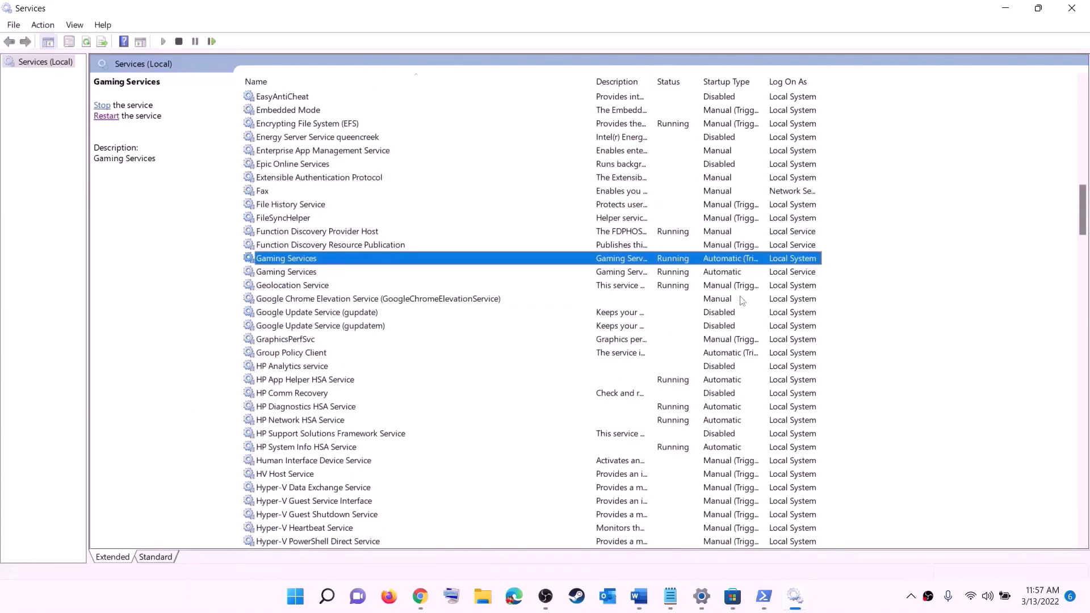
{"action": "left_click", "coordinate": [682, 275]}
{"action": "left_click", "coordinate": [682, 262]}
{"action": "left_click", "coordinate": [681, 273]}
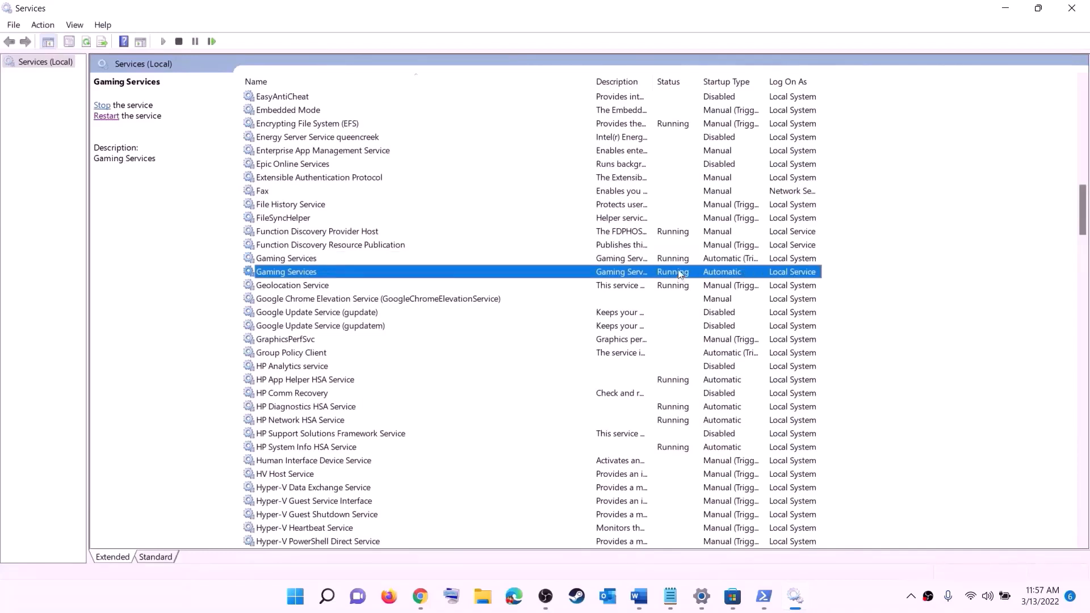
{"action": "left_click", "coordinate": [677, 262]}
{"action": "right_click", "coordinate": [672, 263]}
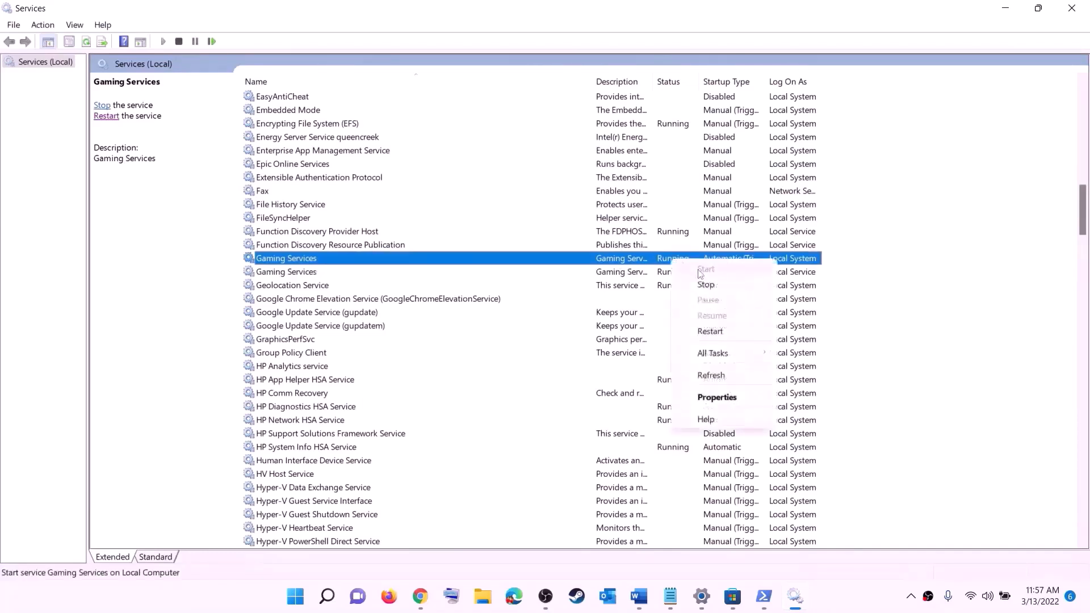
{"action": "left_click", "coordinate": [627, 274]}
{"action": "left_click", "coordinate": [667, 262]}
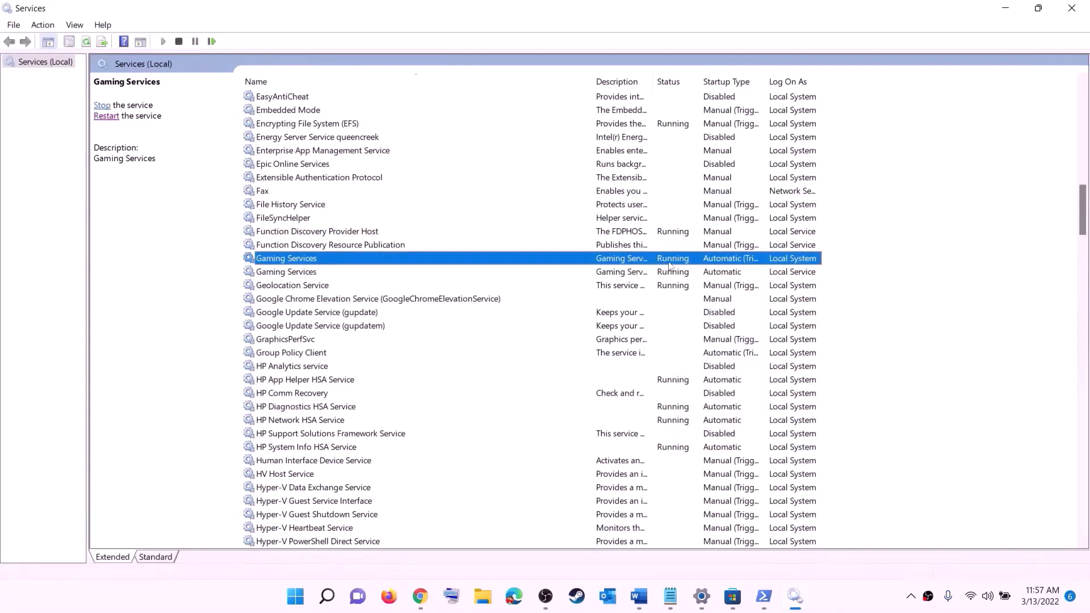
{"action": "right_click", "coordinate": [669, 261]}
{"action": "left_click", "coordinate": [707, 285]}
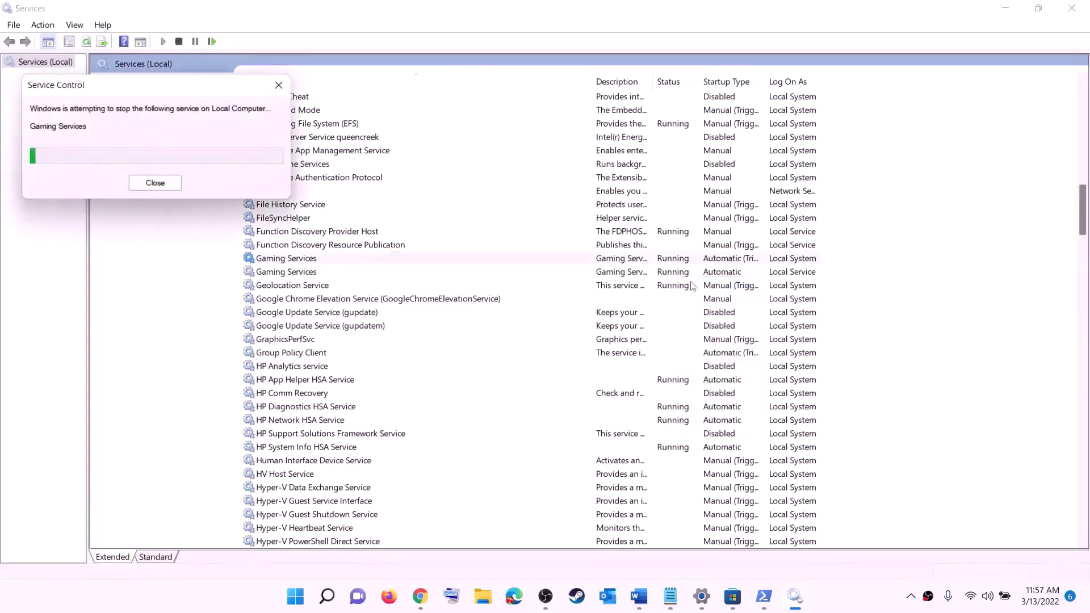
Stop the Gaming Services entry that logs on as Local Service.
{"action": "left_click", "coordinate": [680, 273]}
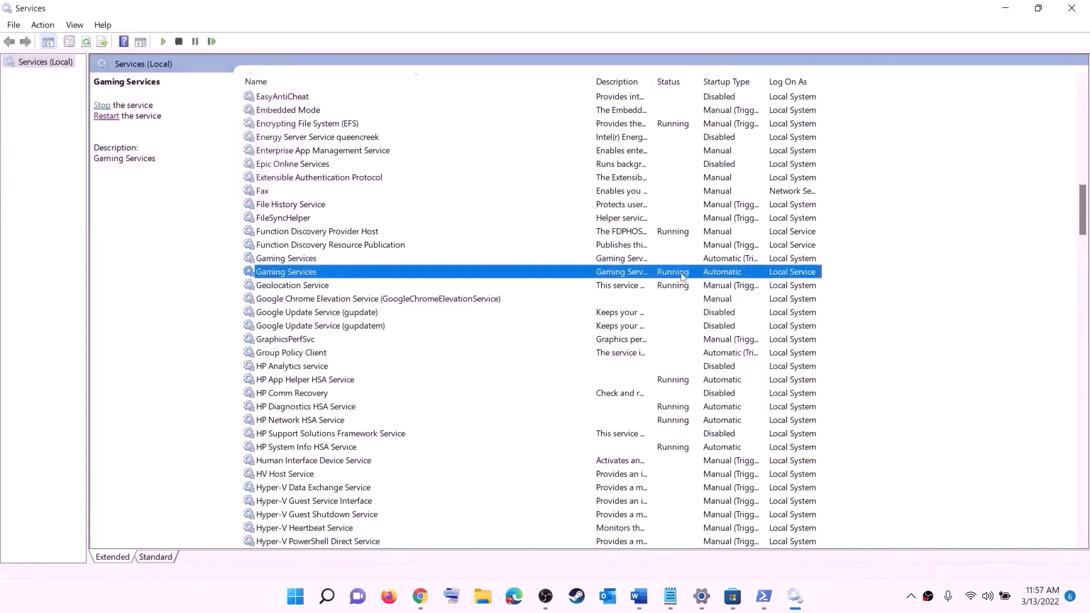
{"action": "right_click", "coordinate": [682, 276]}
{"action": "left_click", "coordinate": [704, 295]}
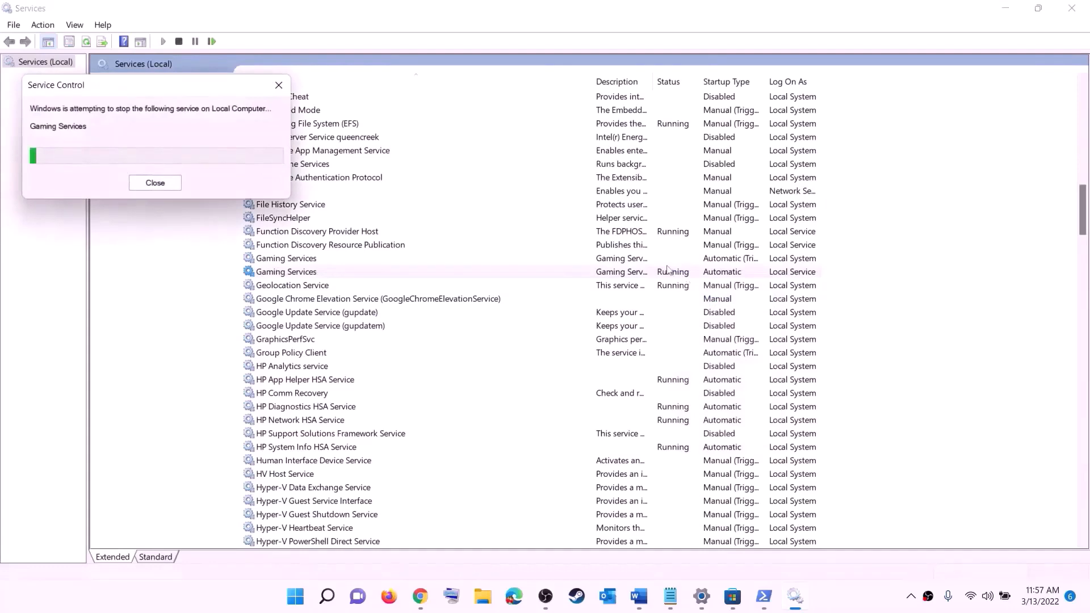
Start both Gaming Services entries again, first the Local System one and then the Local Service one.
{"action": "left_click", "coordinate": [645, 259]}
{"action": "right_click", "coordinate": [647, 261]}
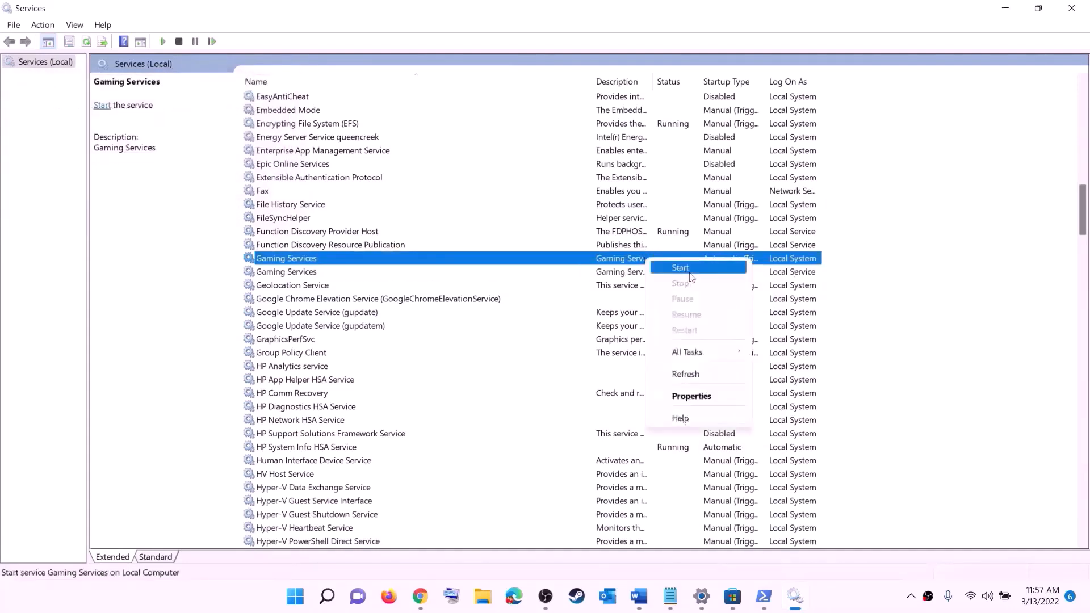
{"action": "left_click", "coordinate": [691, 271]}
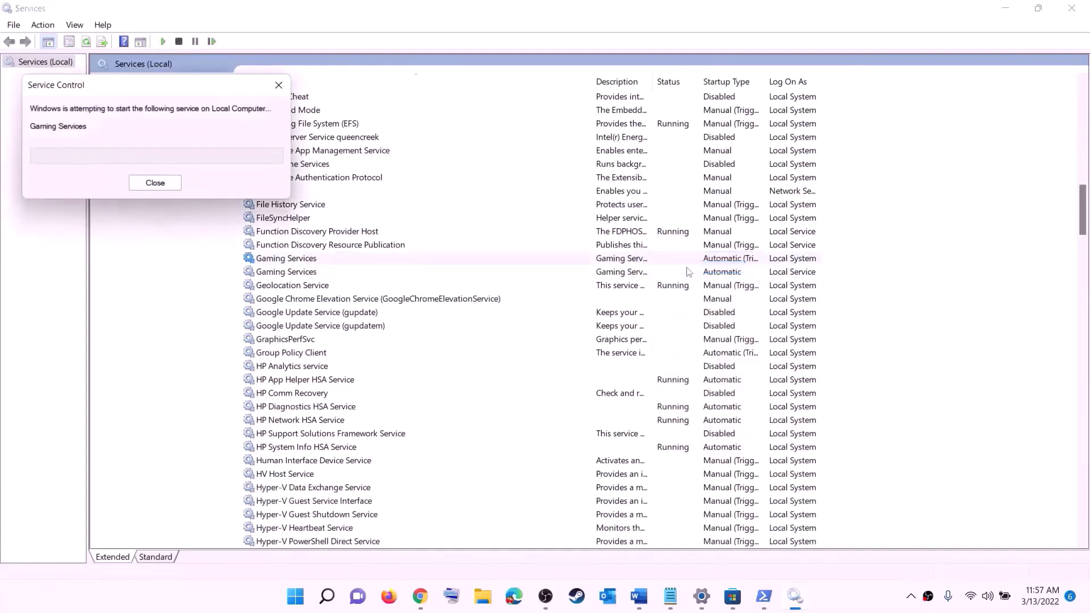
{"action": "left_click", "coordinate": [643, 273]}
{"action": "right_click", "coordinate": [645, 274]}
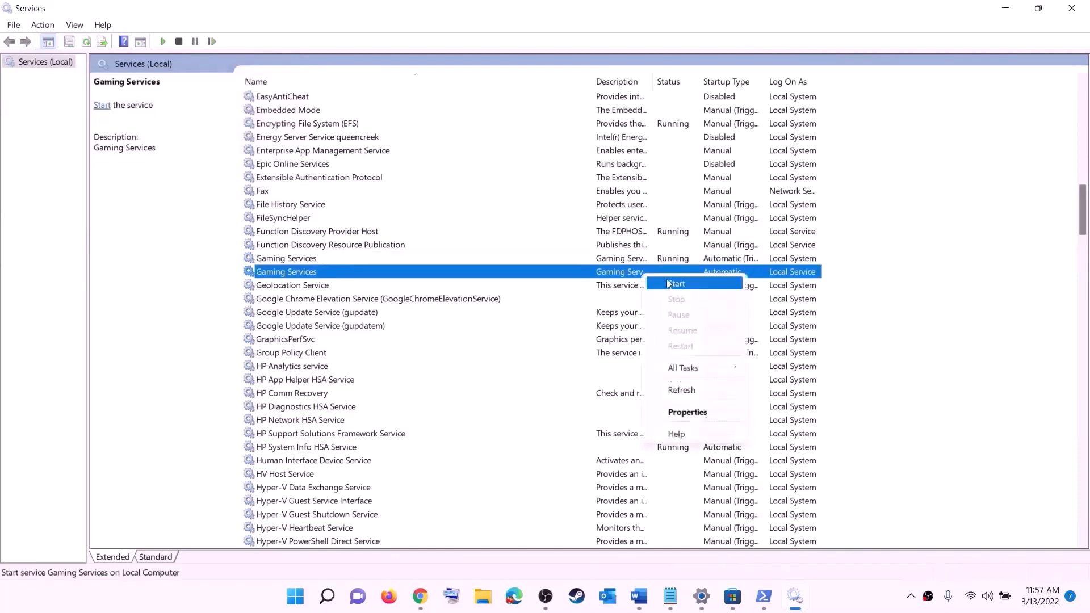
{"action": "left_click", "coordinate": [671, 285]}
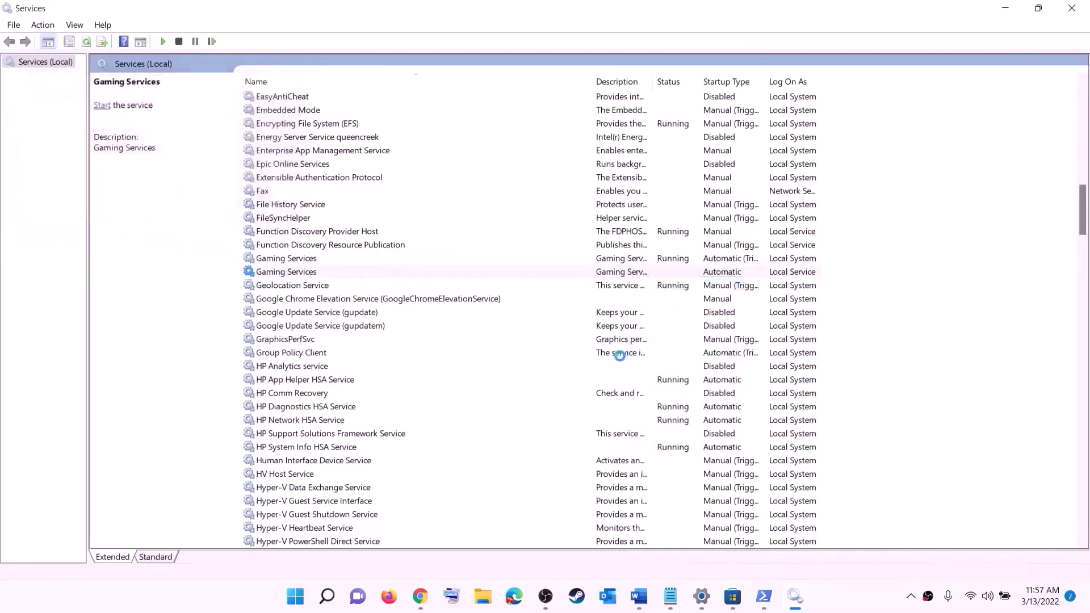
Set the Microsoft Store Install Service's startup type to Automatic and accept its properties.
{"action": "left_click", "coordinate": [619, 353]}
{"action": "key", "text": "m"}
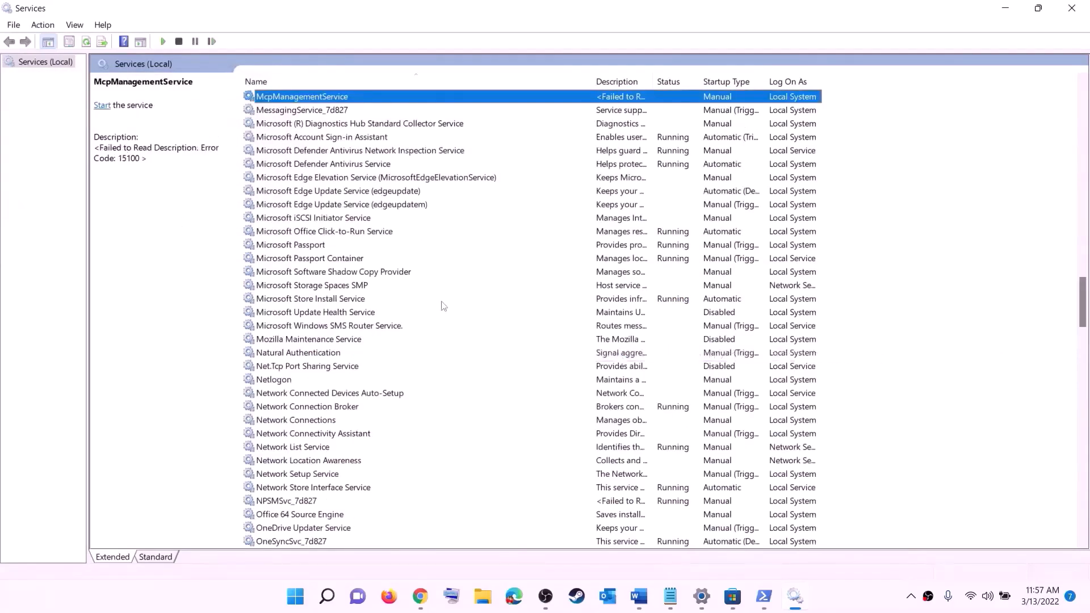
{"action": "left_click", "coordinate": [322, 298]}
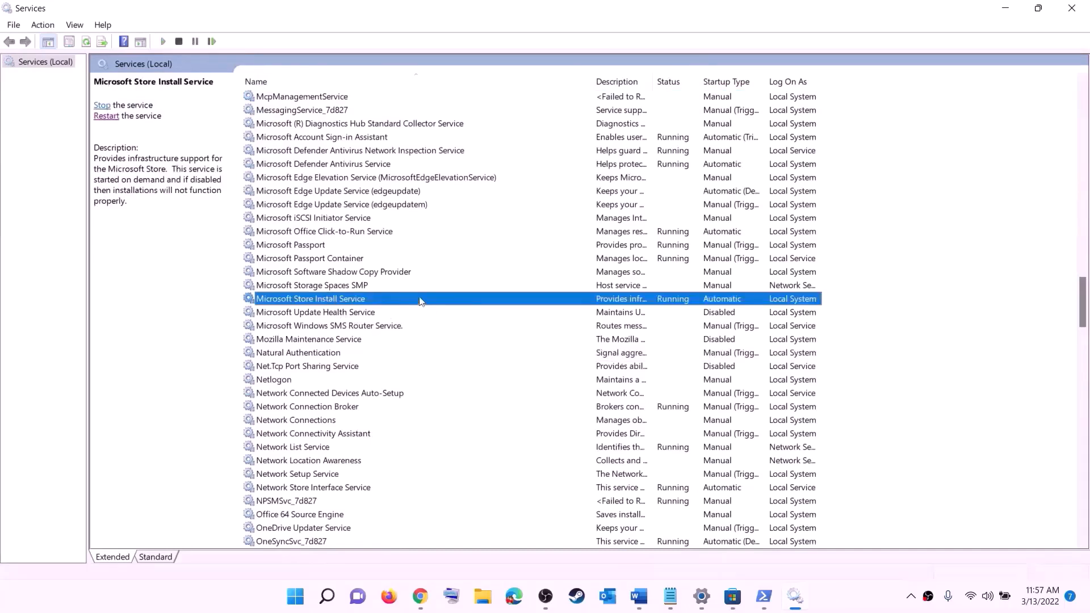
{"action": "double_click", "coordinate": [421, 301]}
{"action": "left_click", "coordinate": [542, 280]}
{"action": "left_click", "coordinate": [516, 302]}
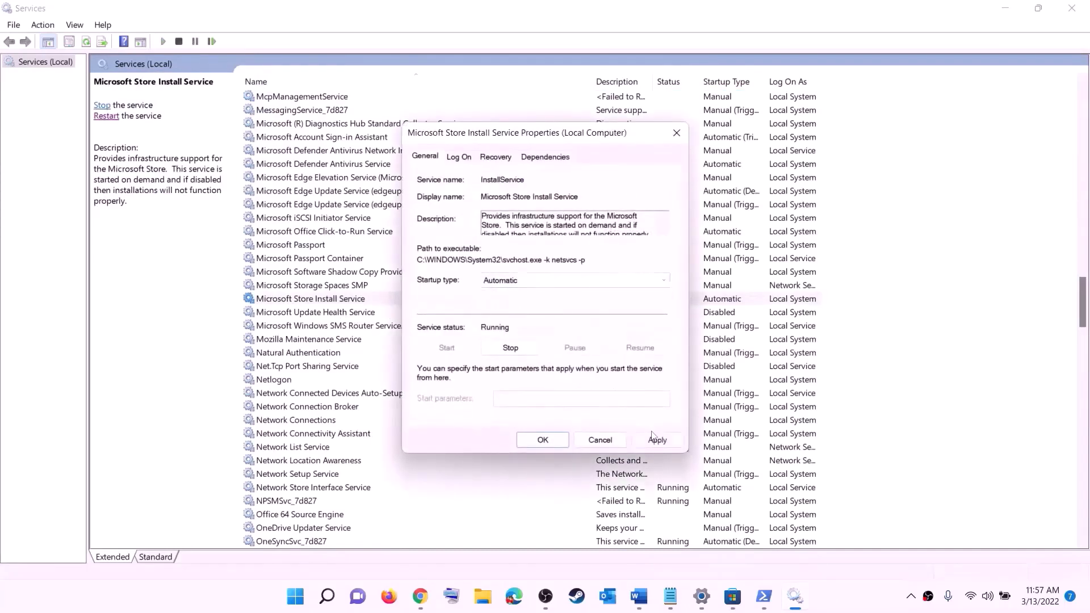
{"action": "left_click", "coordinate": [654, 439]}
{"action": "left_click", "coordinate": [542, 440]}
Set the startup type of Background Intelligent Transfer Service to Automatic, apply the change and accept its properties.
{"action": "left_click", "coordinate": [361, 265]}
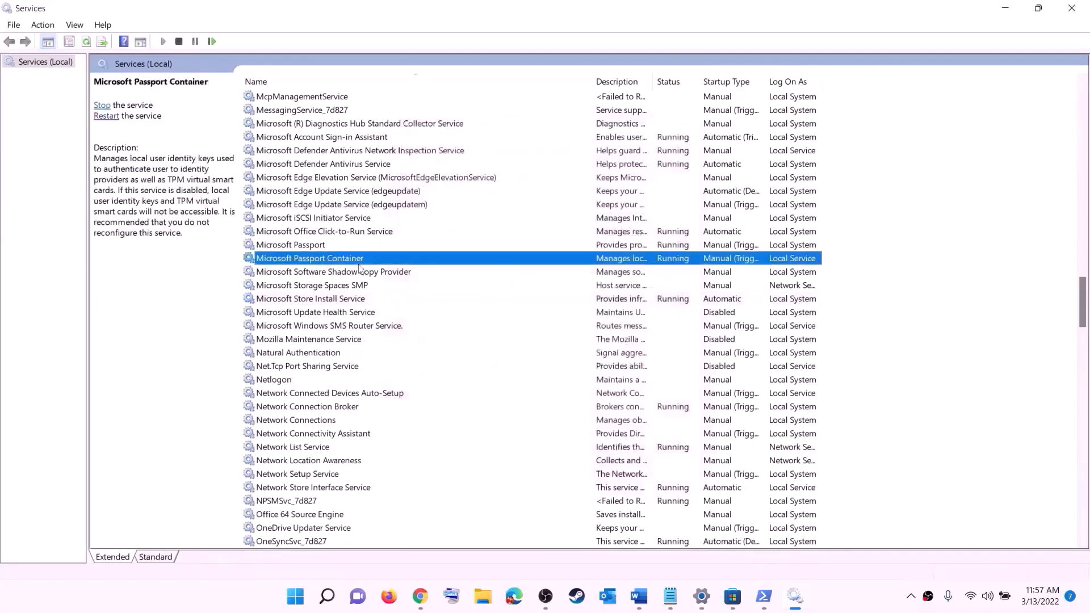
{"action": "key", "text": "b"}
{"action": "scroll", "coordinate": [390, 223], "scroll_direction": "up", "scroll_amount": 4}
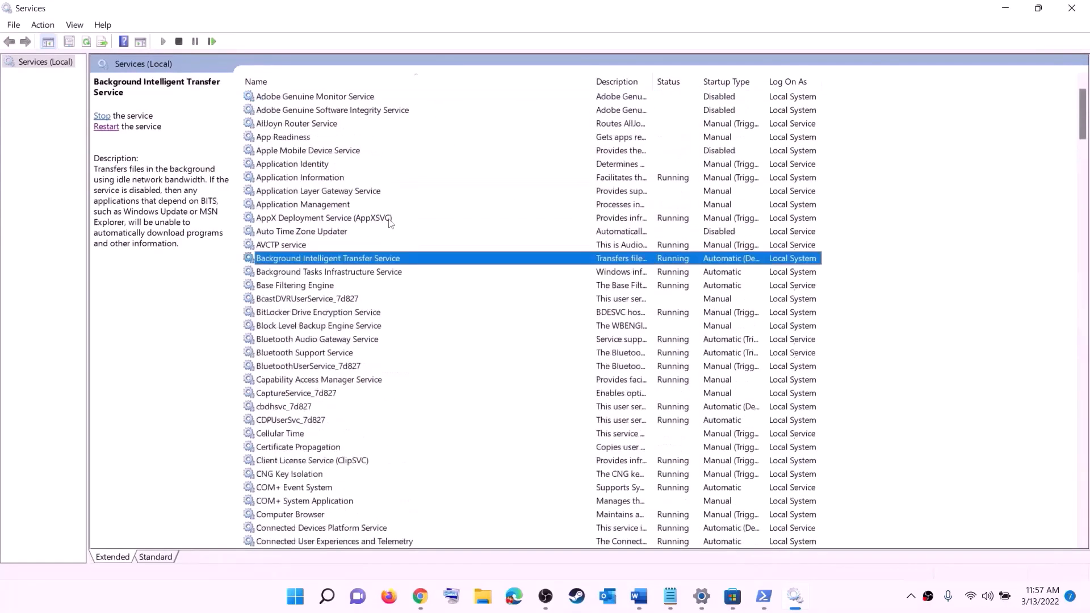
{"action": "double_click", "coordinate": [399, 259]}
{"action": "left_click", "coordinate": [551, 281]}
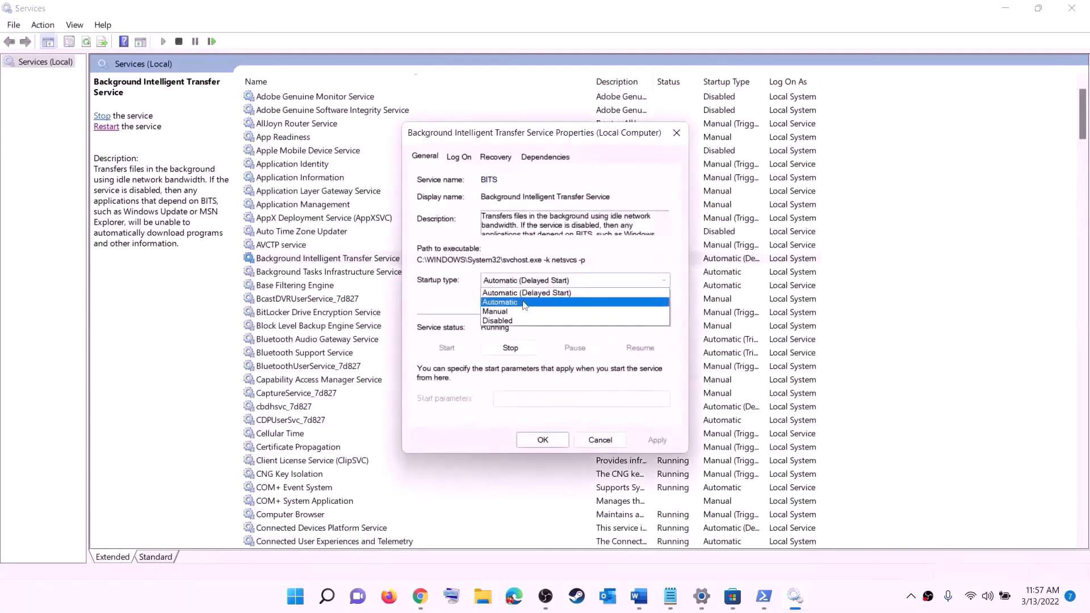
{"action": "left_click", "coordinate": [525, 301]}
{"action": "left_click", "coordinate": [656, 439]}
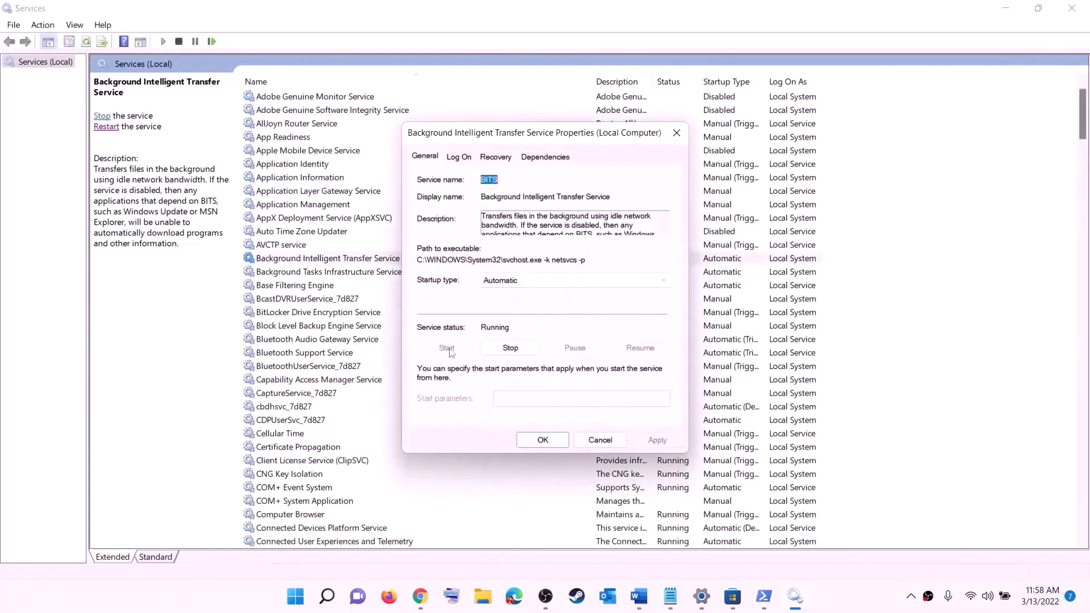
{"action": "left_click", "coordinate": [542, 446]}
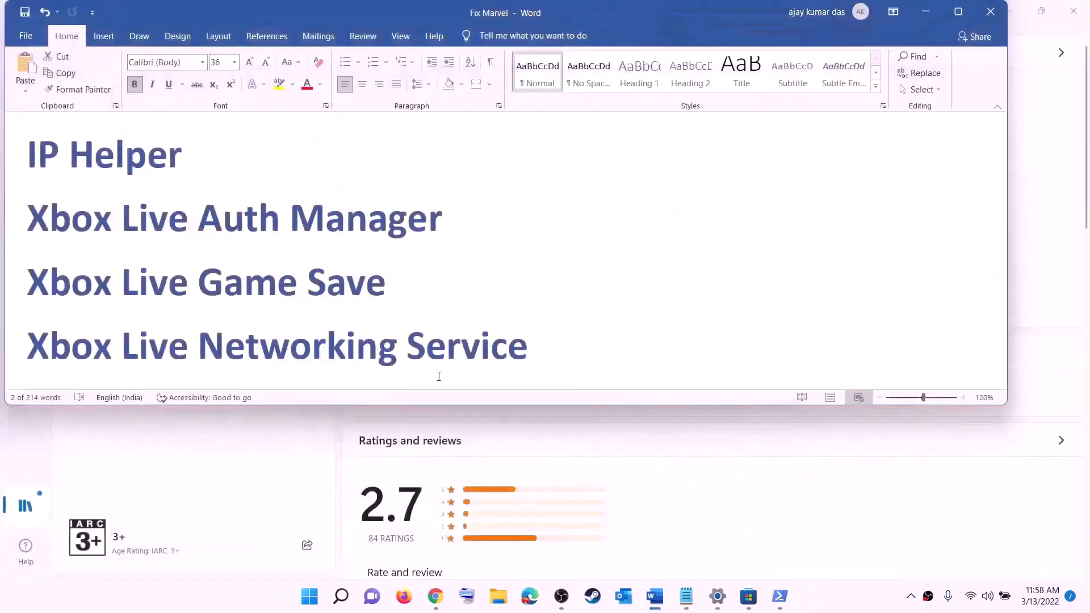
Highlight Update Windows in Step 9 of the Fix Marvel document and open the Windows Update page in Settings.
{"action": "scroll", "coordinate": [393, 320], "scroll_direction": "down", "scroll_amount": 7}
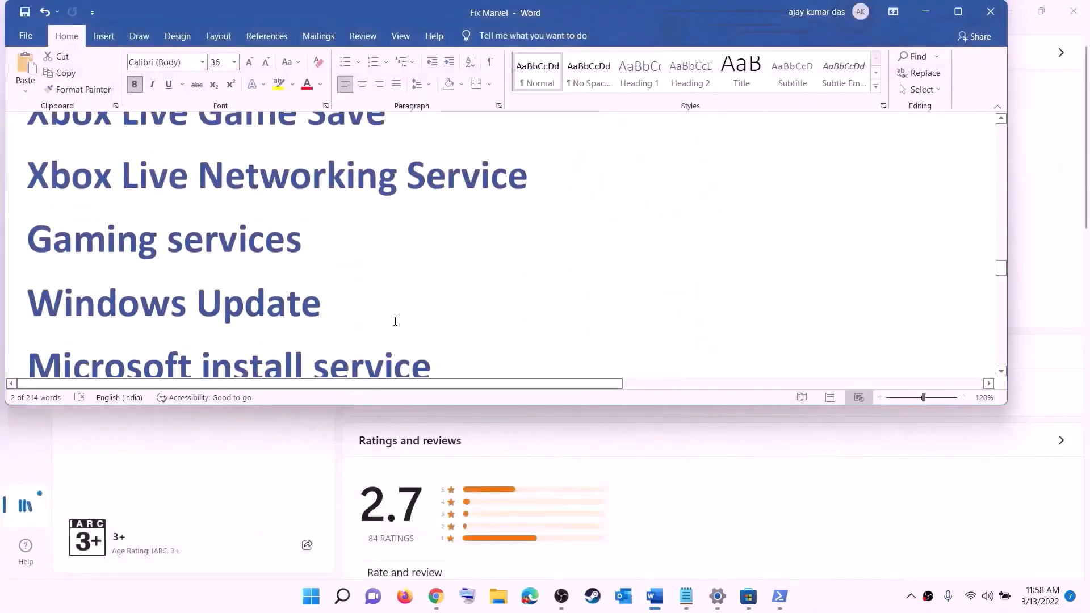
{"action": "left_click_drag", "start_coordinate": [155, 257], "coordinate": [535, 248]}
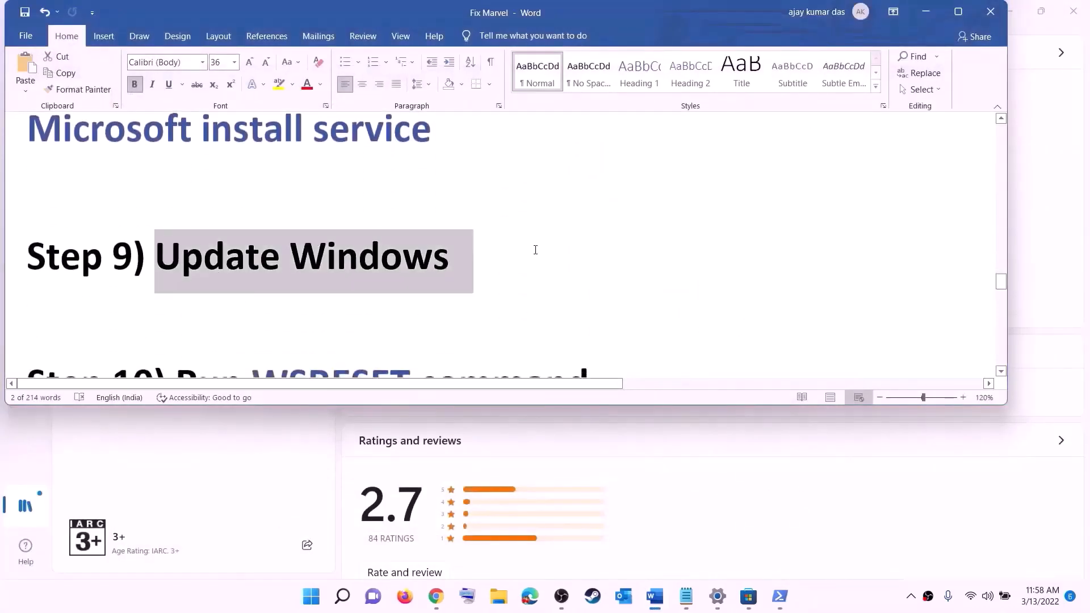
{"action": "key", "text": "super"}
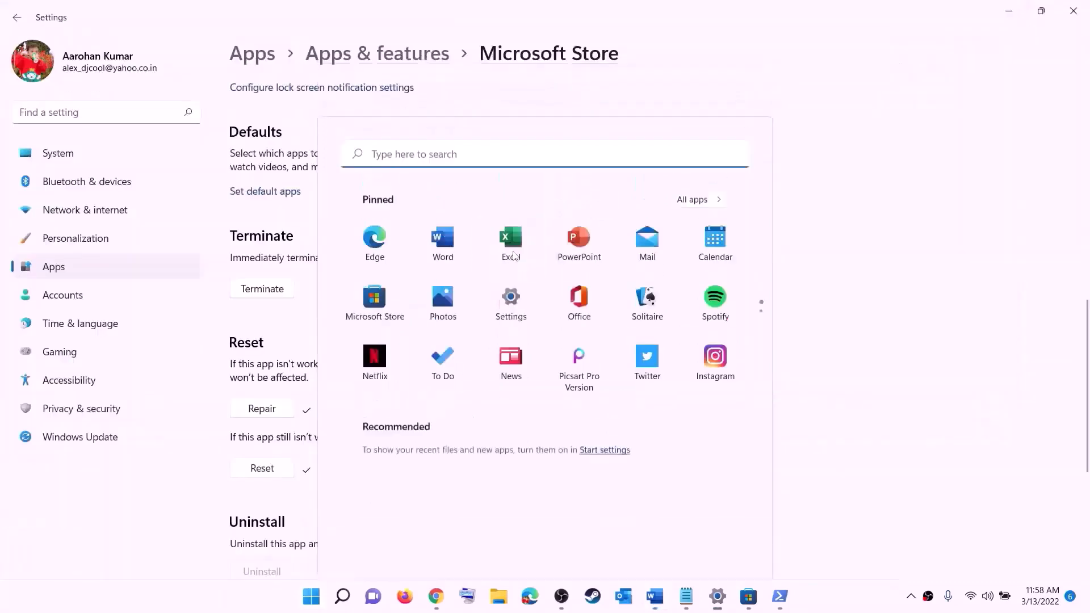
{"action": "left_click", "coordinate": [84, 437]}
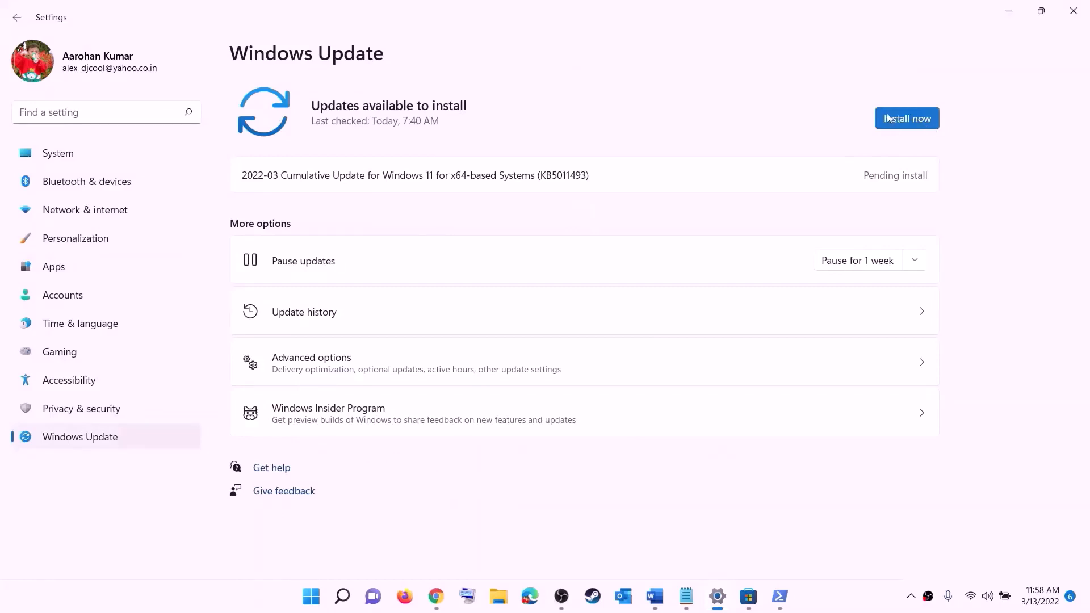
View the computer's power options with the Restart choice, and dismiss them without choosing one.
{"action": "left_click", "coordinate": [311, 596]}
{"action": "left_click", "coordinate": [721, 547]}
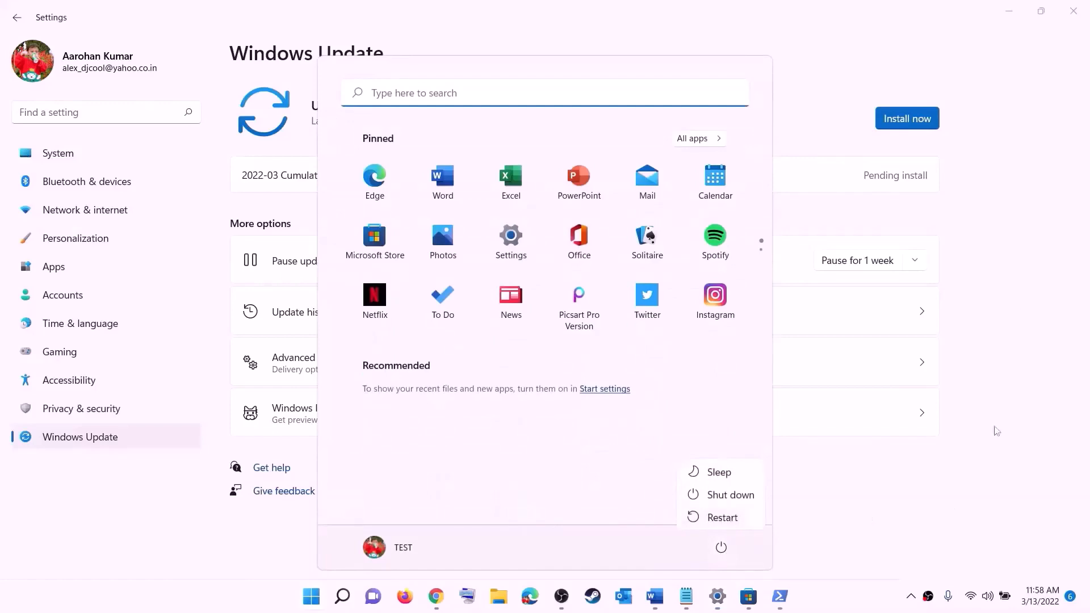
{"action": "key", "text": "Escape"}
{"action": "key", "text": "Escape"}
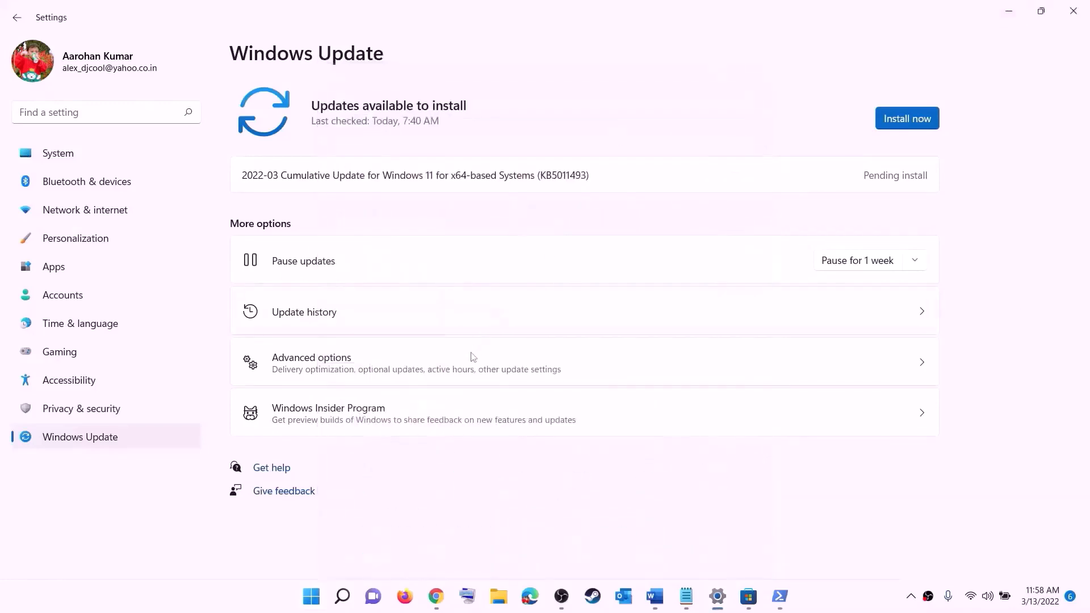
Copy WSRESET from Step 10 of the Fix Marvel document in Word, run it as a command, and return to that step.
{"action": "left_click", "coordinate": [654, 596]}
{"action": "scroll", "coordinate": [329, 271], "scroll_direction": "down", "scroll_amount": 3}
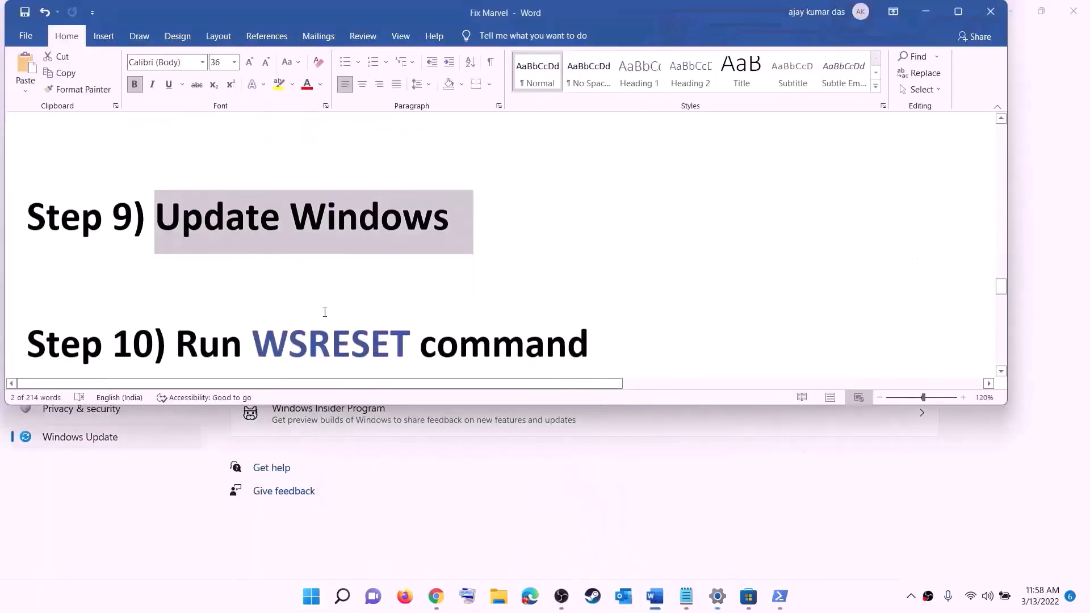
{"action": "double_click", "coordinate": [330, 268]}
{"action": "key", "text": "ctrl+c"}
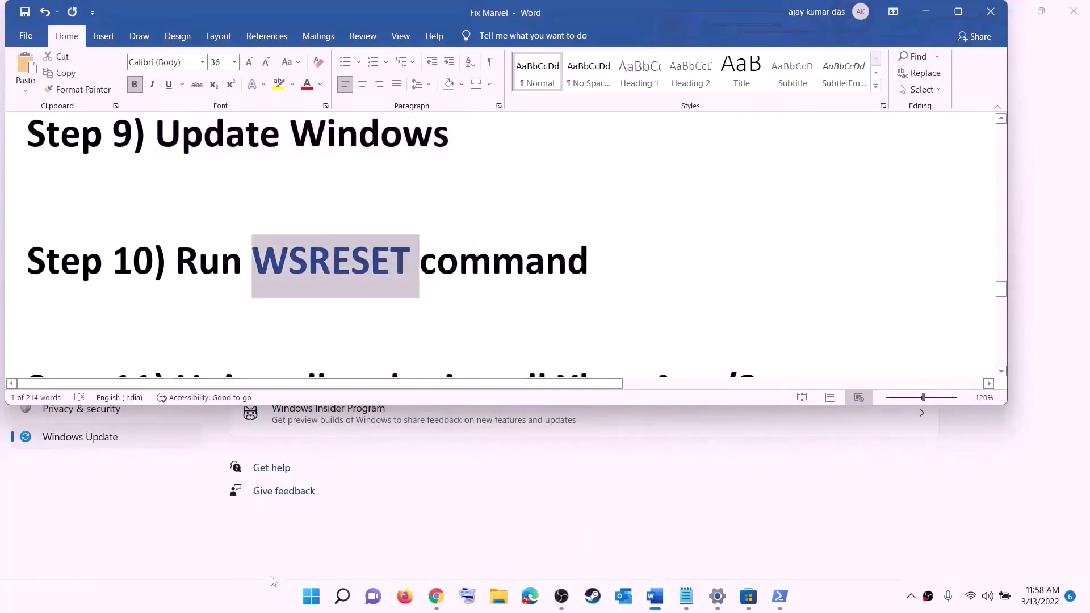
{"action": "left_click", "coordinate": [310, 599]}
{"action": "key", "text": "ctrl+v"}
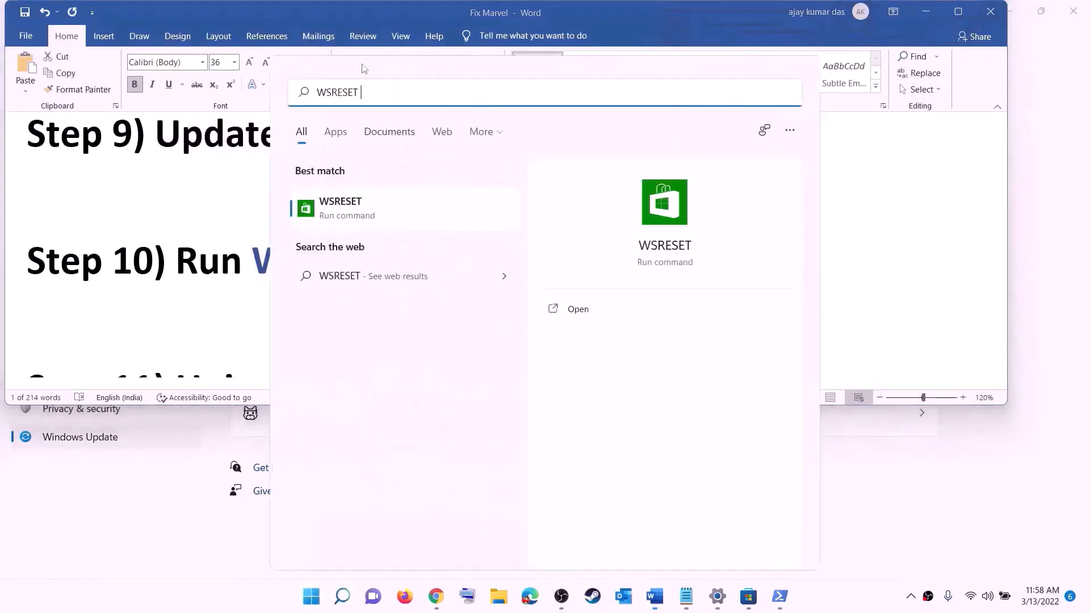
{"action": "left_click", "coordinate": [361, 216]}
{"action": "left_click_drag", "start_coordinate": [482, 156], "coordinate": [632, 194]}
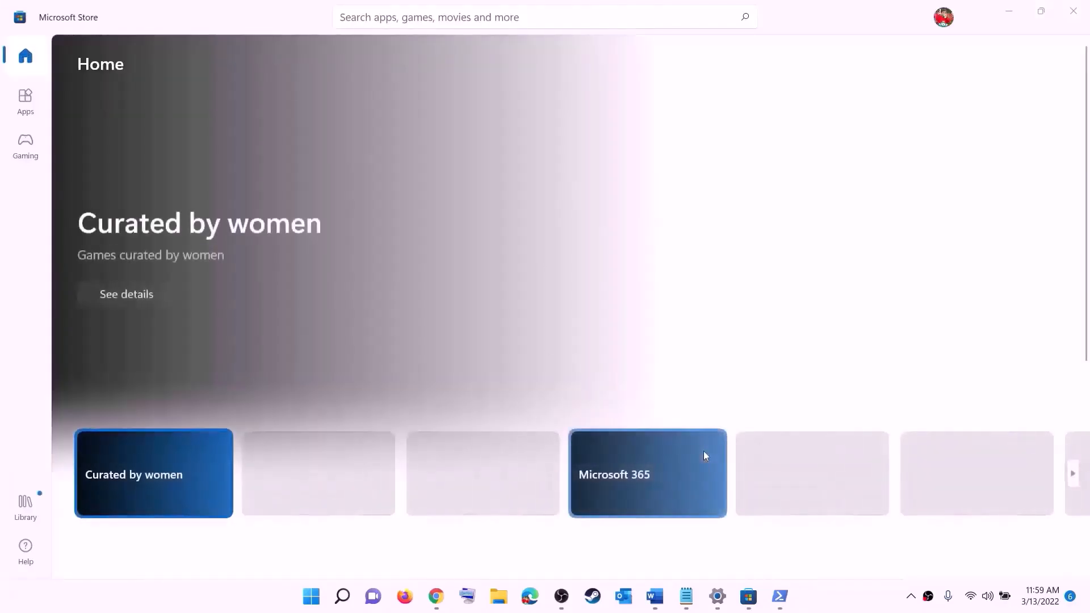
{"action": "left_click", "coordinate": [654, 596]}
{"action": "double_click", "coordinate": [341, 262]}
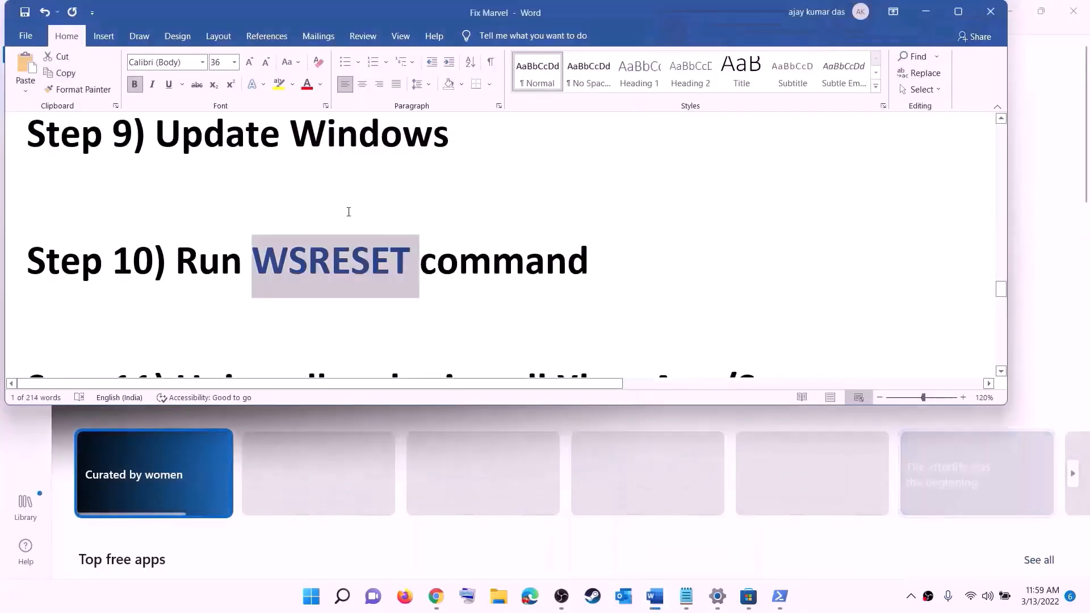
Go to Step 11 of the Fix Marvel document, Uninstall and reinstall Xbox App/Store, and search Windows for the Xbox app.
{"action": "scroll", "coordinate": [375, 284], "scroll_direction": "down", "scroll_amount": 3}
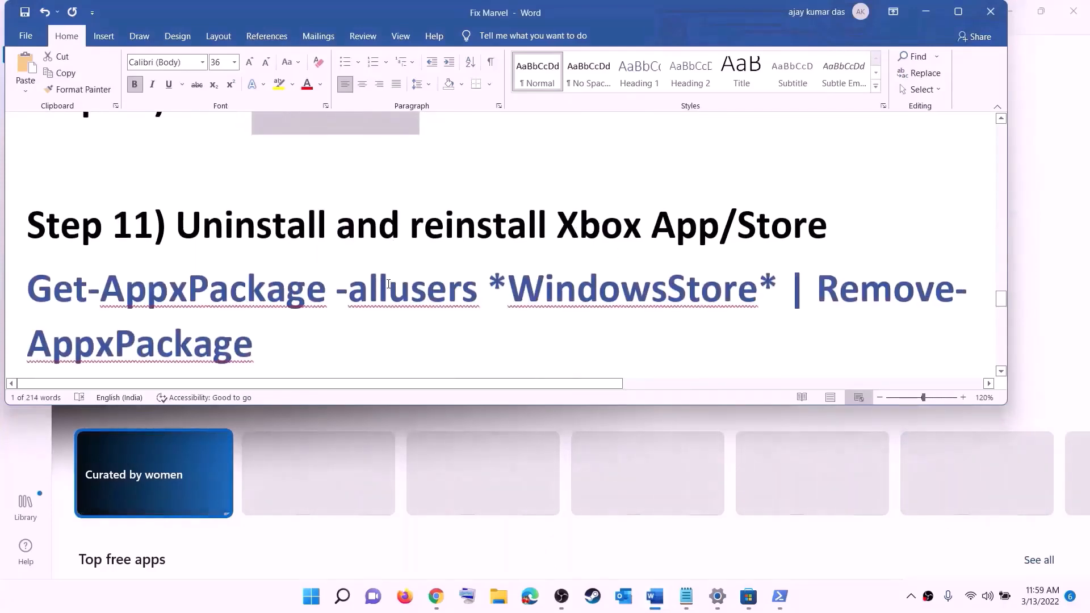
{"action": "scroll", "coordinate": [393, 276], "scroll_direction": "down", "scroll_amount": 1}
{"action": "left_click", "coordinate": [312, 597]}
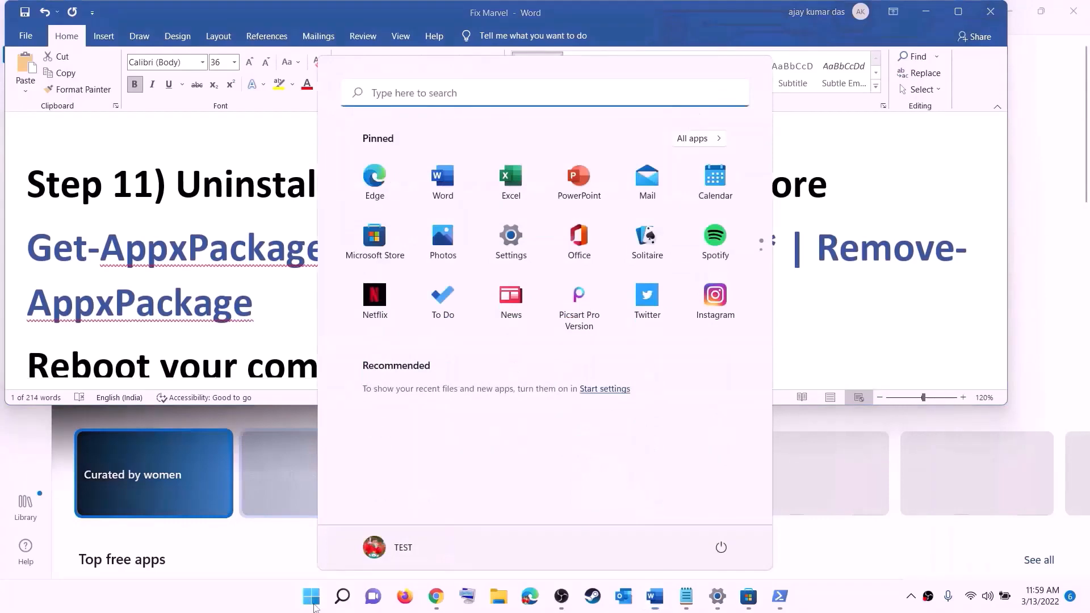
{"action": "type", "text": "xbo"}
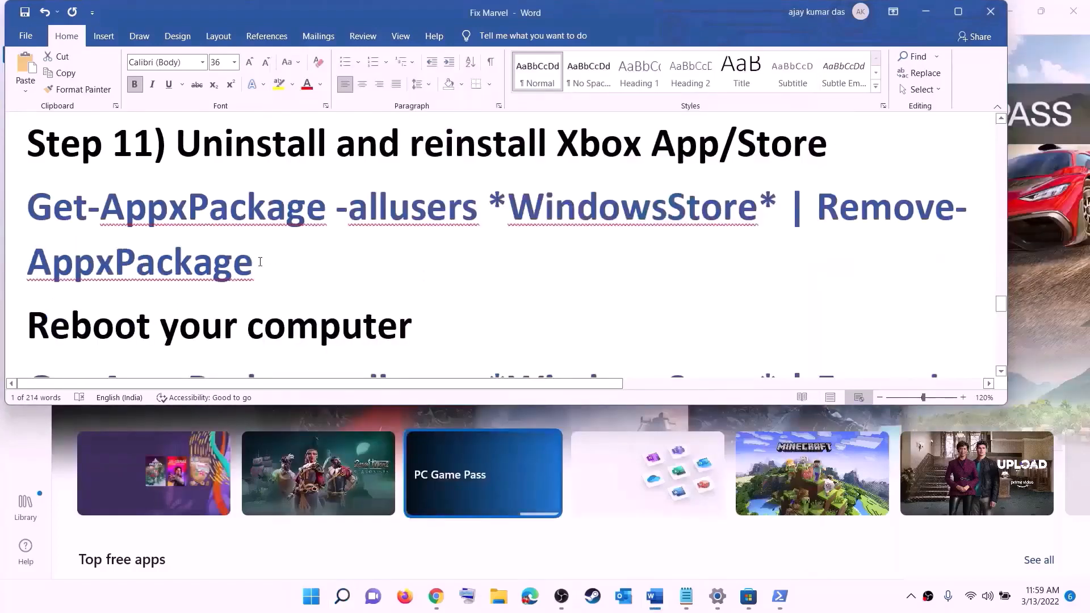
Copy the command Get-AppxPackage -allusers *WindowsStore* | Remove-AppxPackage from Step 11 of the Word document.
{"action": "triple_click", "coordinate": [260, 262]}
{"action": "right_click", "coordinate": [104, 230]}
{"action": "left_click", "coordinate": [139, 260]}
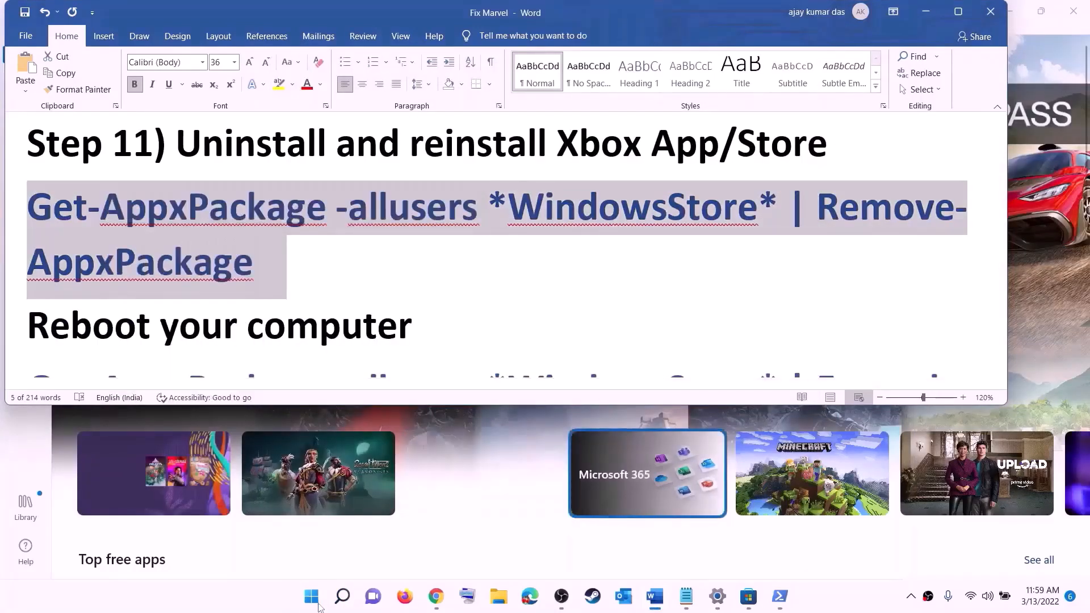
Open Windows PowerShell as administrator, allow it to make changes, and run the copied Microsoft Store removal command.
{"action": "left_click", "coordinate": [318, 607]}
{"action": "type", "text": "pow"}
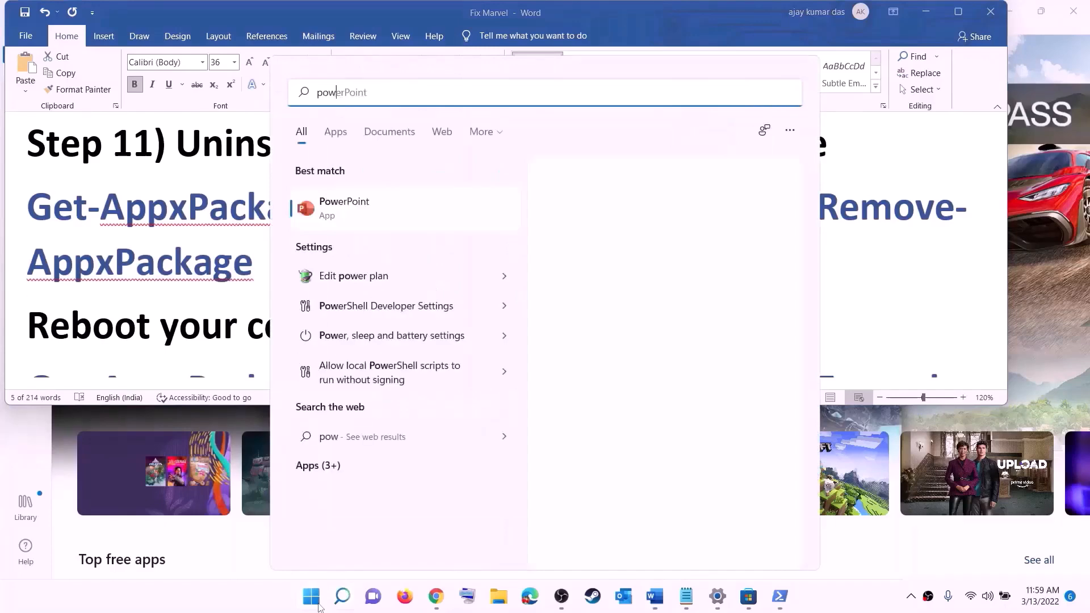
{"action": "type", "text": "e"}
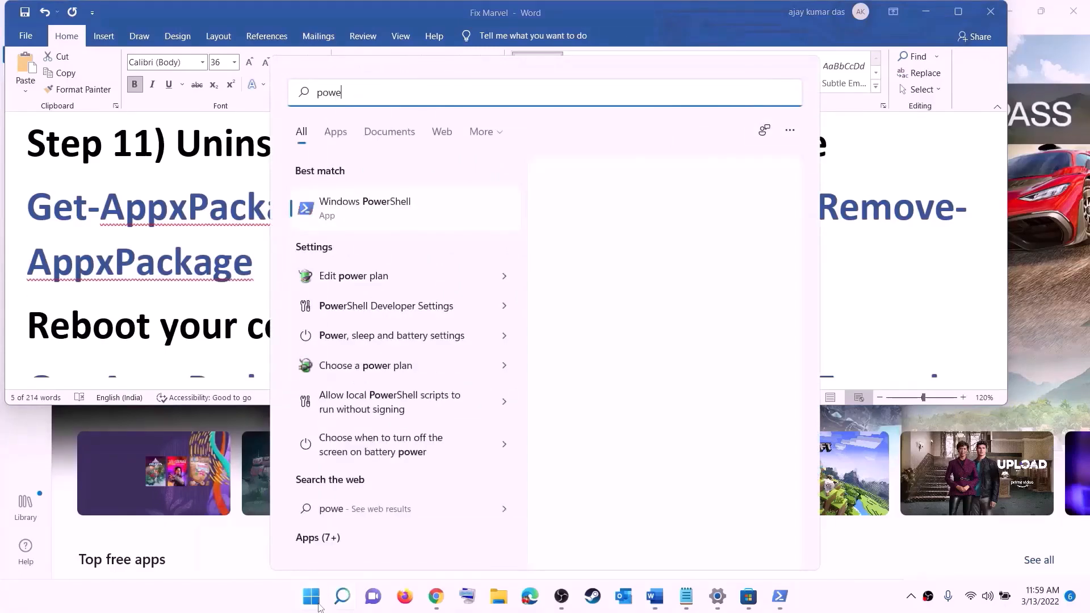
{"action": "type", "text": "rshel"}
{"action": "right_click", "coordinate": [368, 211]}
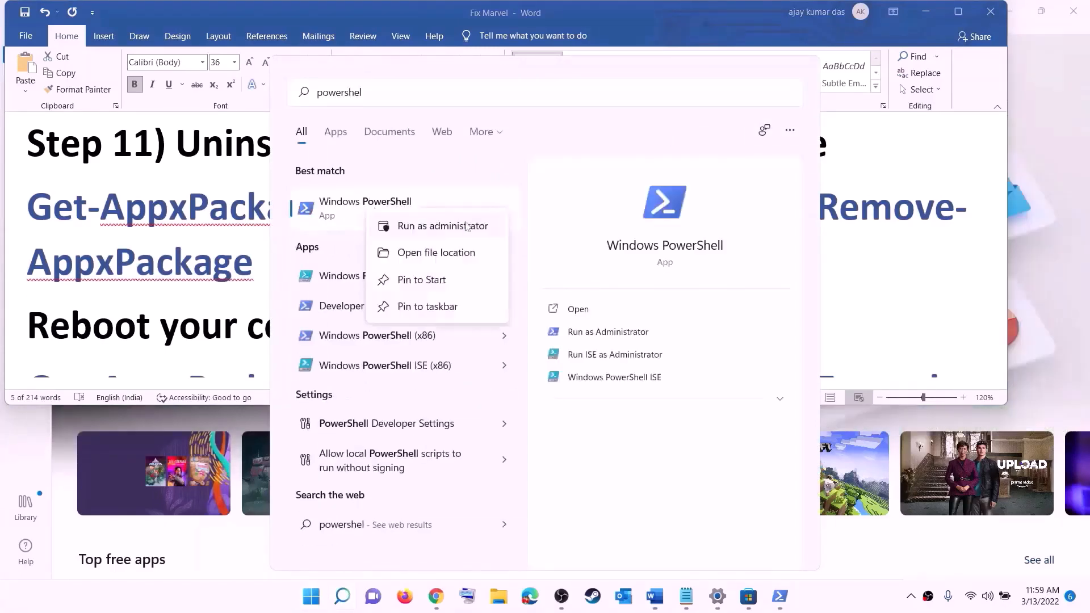
{"action": "left_click", "coordinate": [466, 226]}
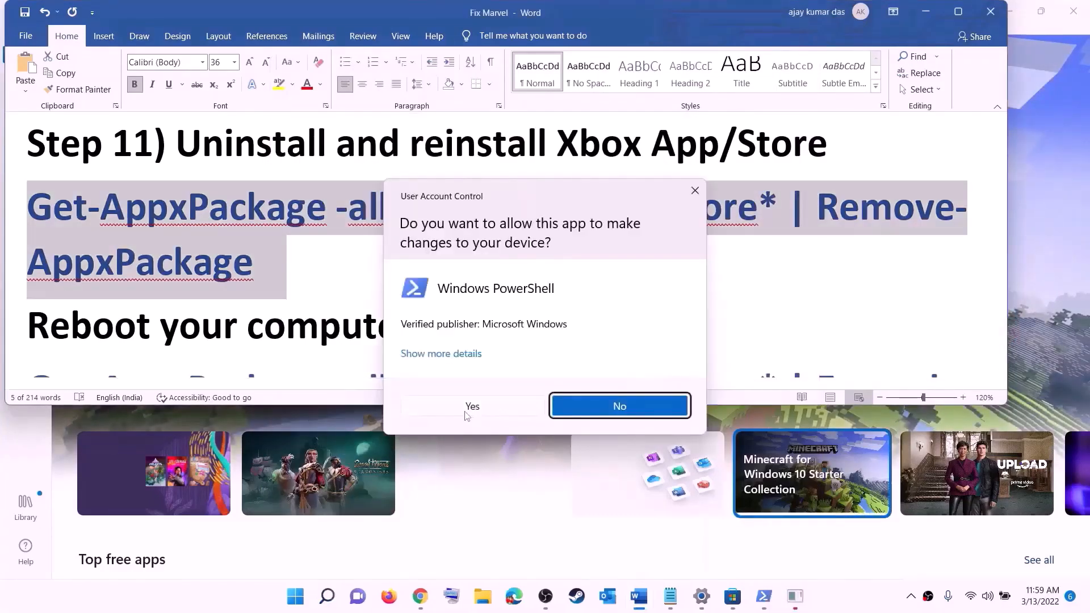
{"action": "left_click", "coordinate": [464, 411]}
{"action": "right_click", "coordinate": [339, 210]}
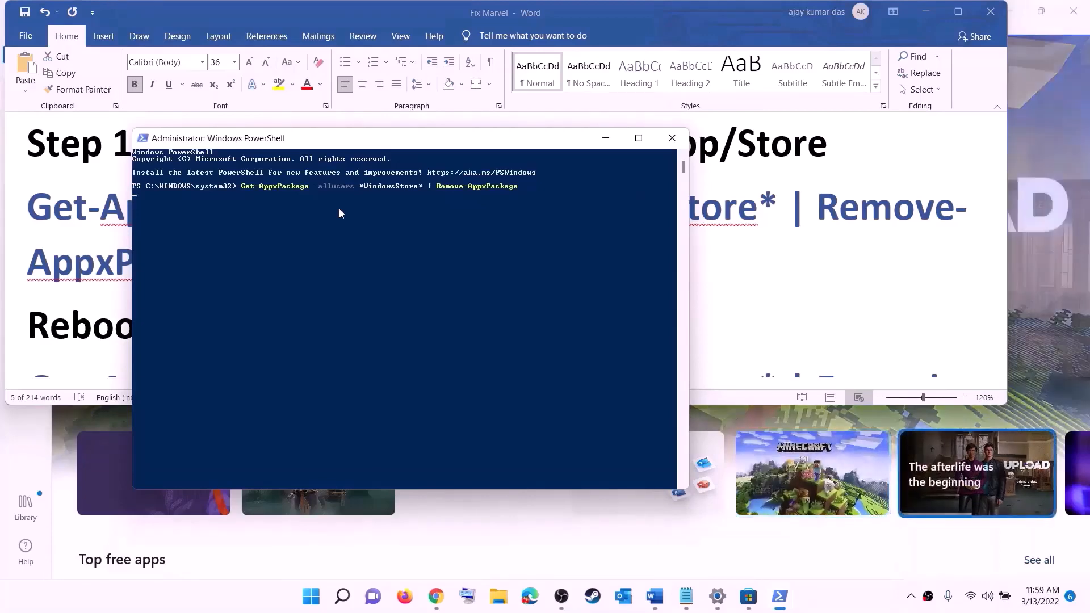
{"action": "key", "text": "Return"}
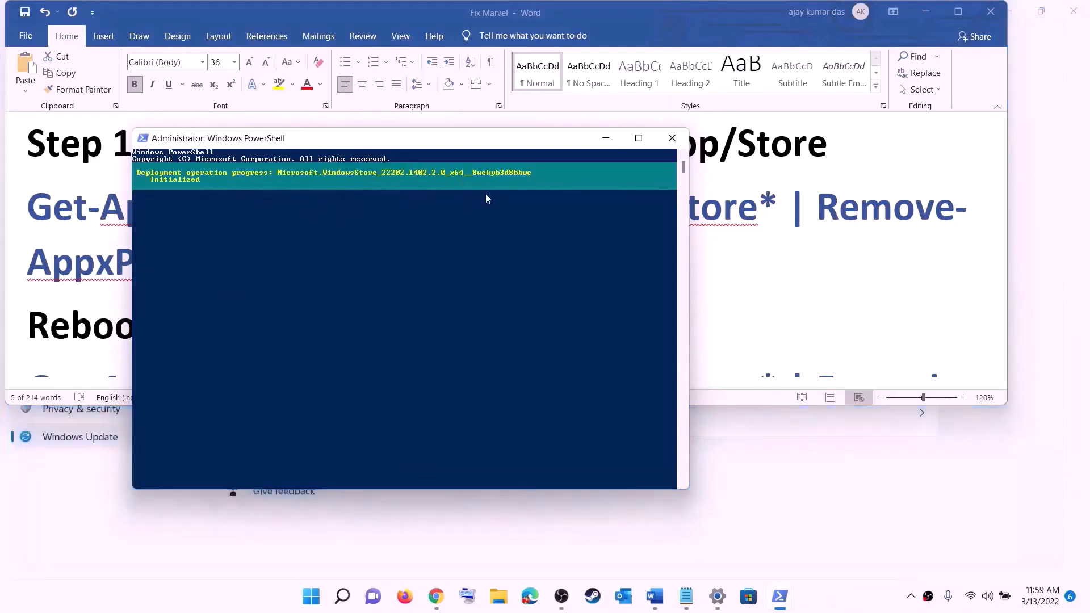
Highlight Reboot below the removal command in the Word document, view the computer's power options and dismiss them without choosing one.
{"action": "left_click", "coordinate": [65, 290]}
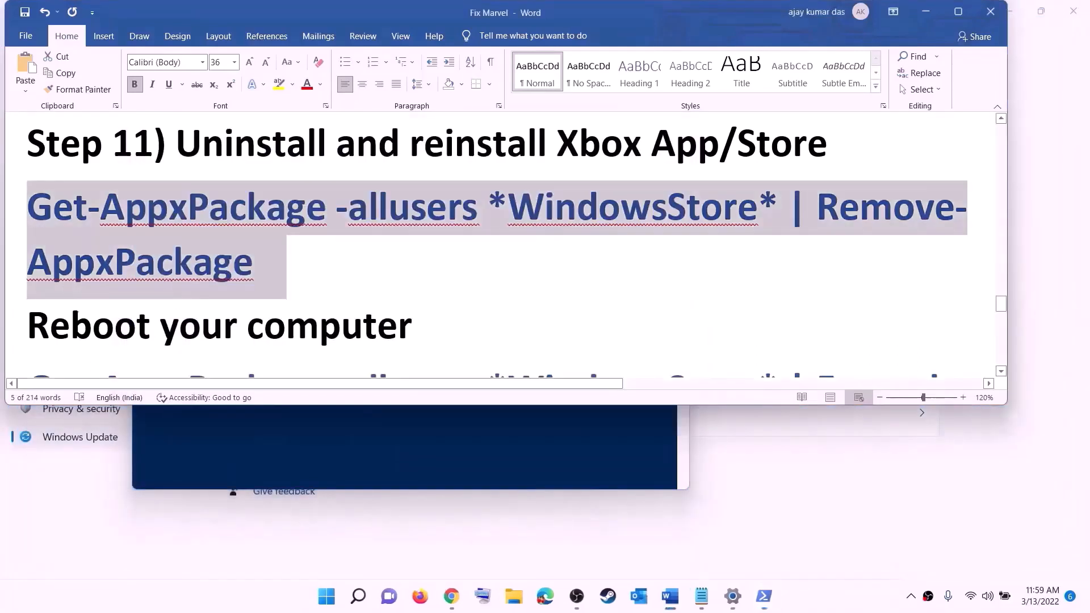
{"action": "left_click_drag", "start_coordinate": [79, 286], "coordinate": [71, 327]}
{"action": "left_click", "coordinate": [328, 602]}
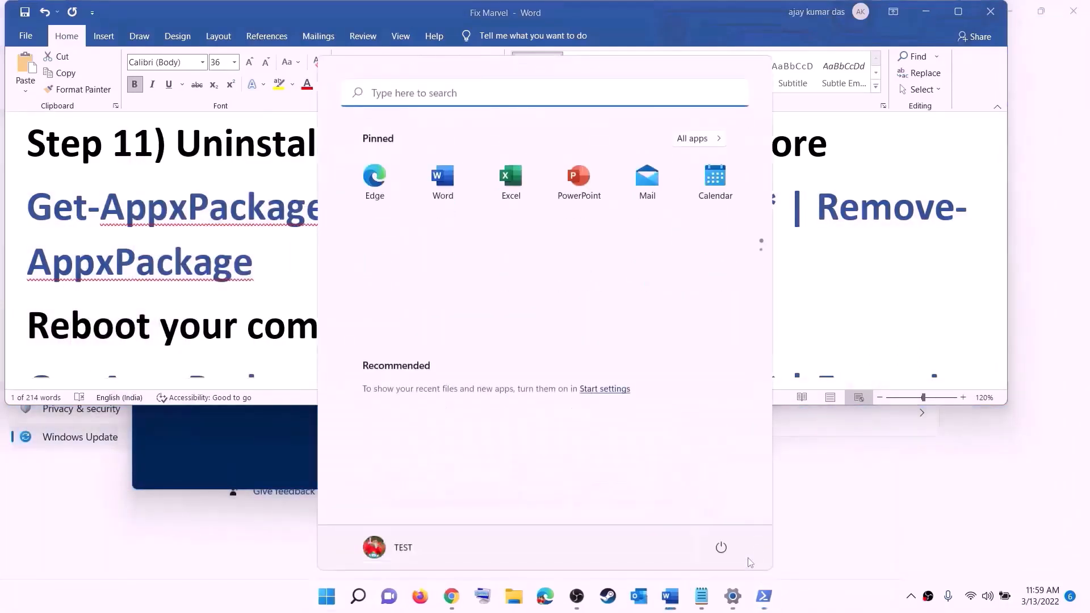
{"action": "left_click", "coordinate": [721, 548]}
{"action": "left_click", "coordinate": [239, 264]}
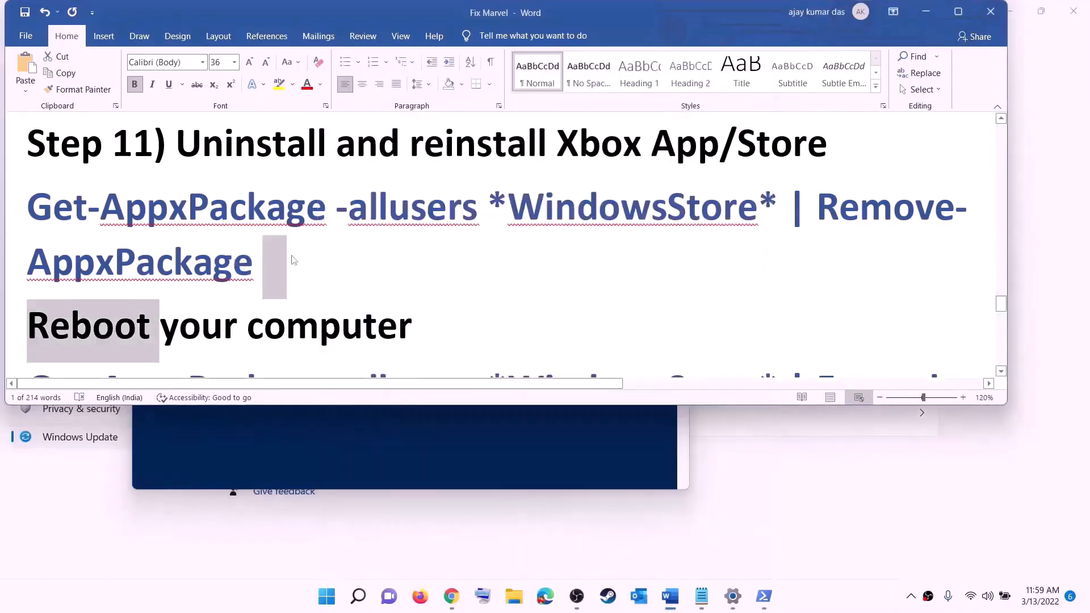
Copy the Get-AppxPackage *WindowsStore* Foreach command that re-registers AppXManifest.xml, located below Reboot your computer in the Word document.
{"action": "scroll", "coordinate": [239, 263], "scroll_direction": "down", "scroll_amount": 4}
{"action": "left_click_drag", "start_coordinate": [904, 294], "coordinate": [27, 171]}
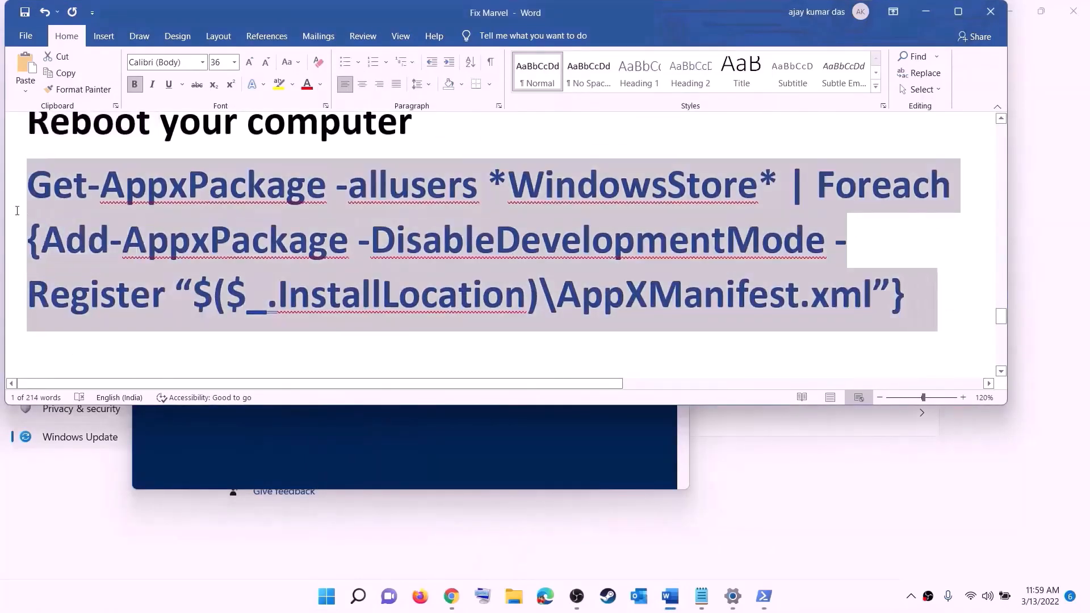
{"action": "right_click", "coordinate": [184, 221]}
{"action": "left_click", "coordinate": [231, 245]}
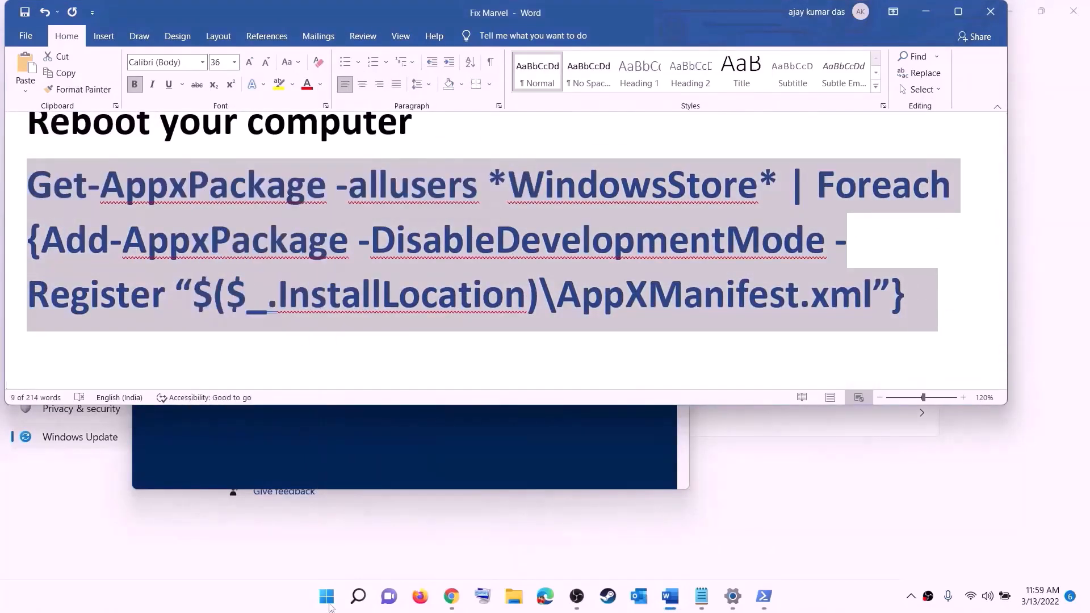
Open a new Windows PowerShell window as administrator and run the copied command that reinstalls Microsoft Store.
{"action": "left_click", "coordinate": [329, 603]}
{"action": "type", "text": "powers"}
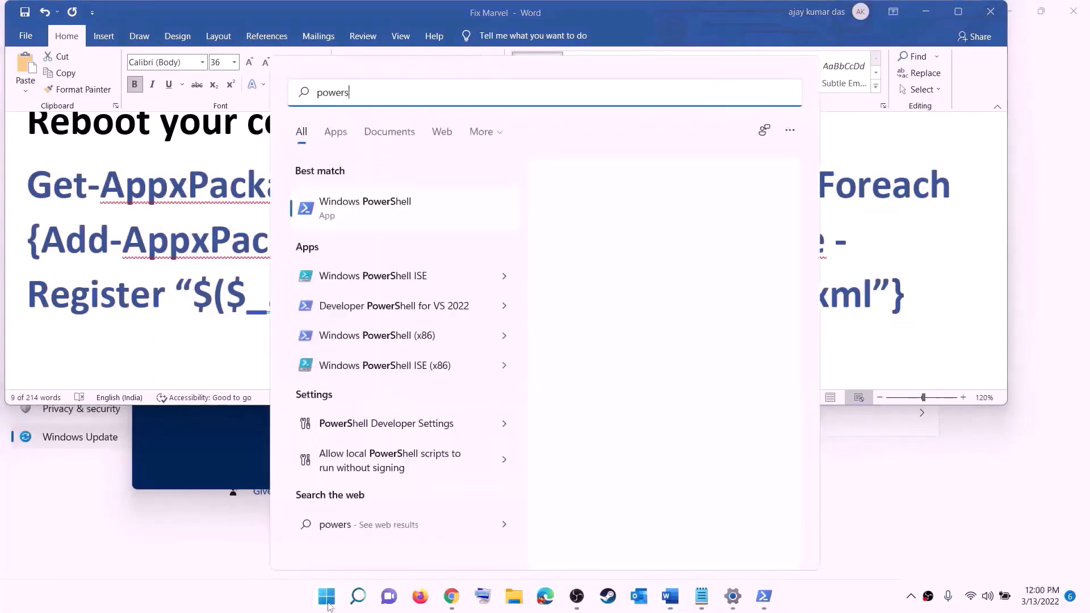
{"action": "type", "text": "hell"}
{"action": "right_click", "coordinate": [344, 215]}
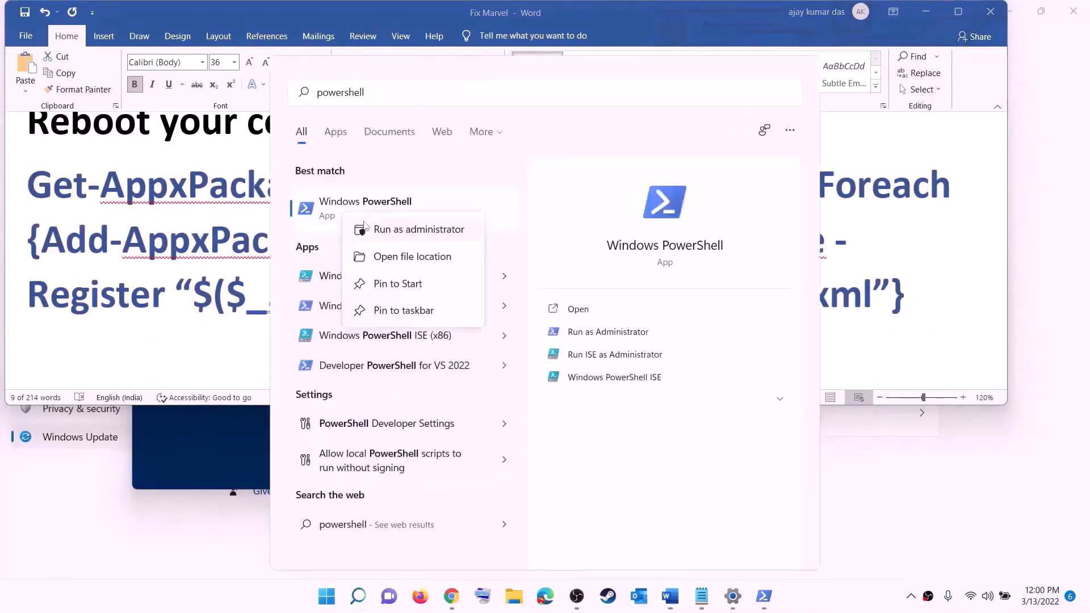
{"action": "left_click", "coordinate": [447, 234]}
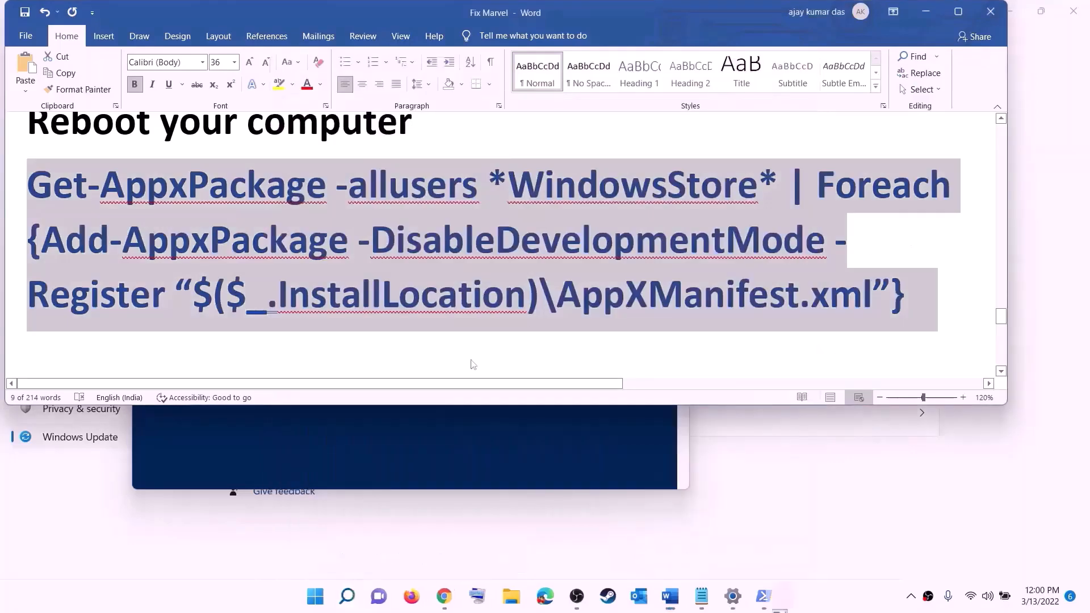
{"action": "left_click", "coordinate": [487, 404]}
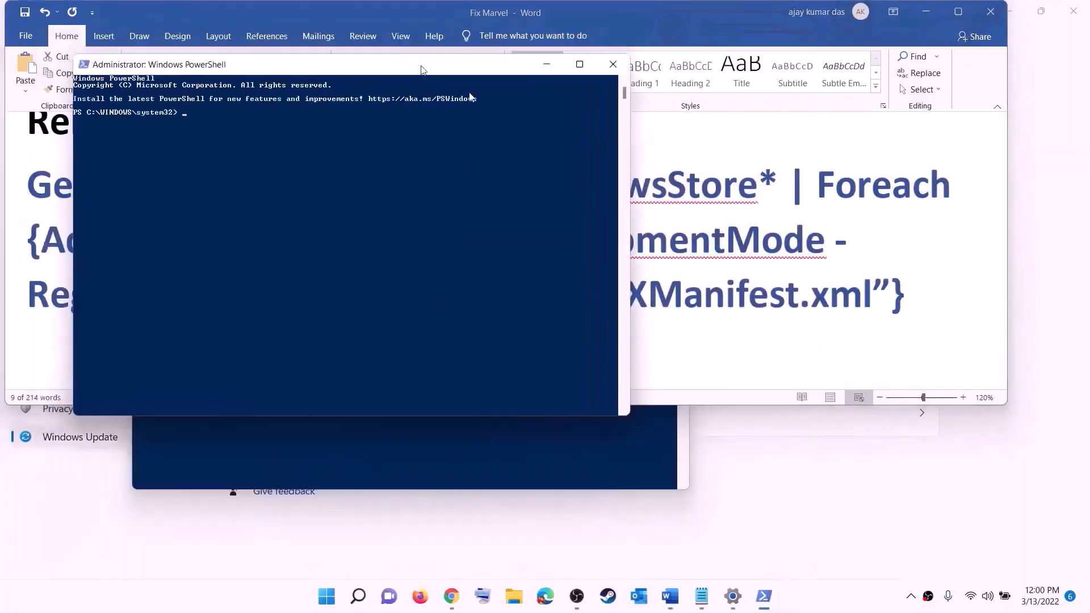
{"action": "key", "text": "ctrl+v"}
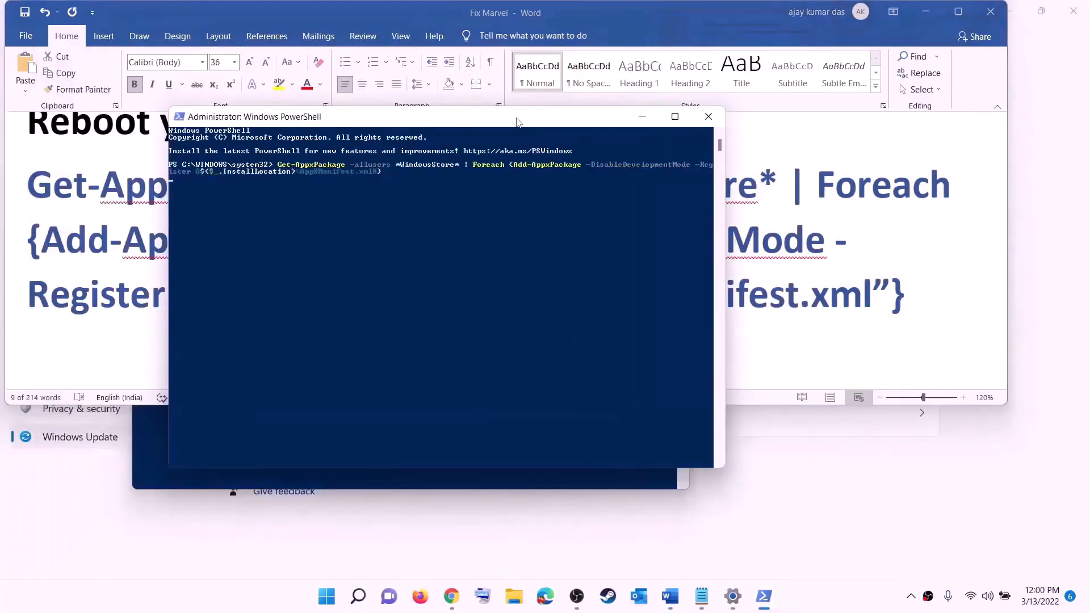
{"action": "key", "text": "Return"}
Find Microsoft Store through Windows search, open it and maximize its window.
{"action": "left_click", "coordinate": [334, 601]}
{"action": "type", "text": "stor"}
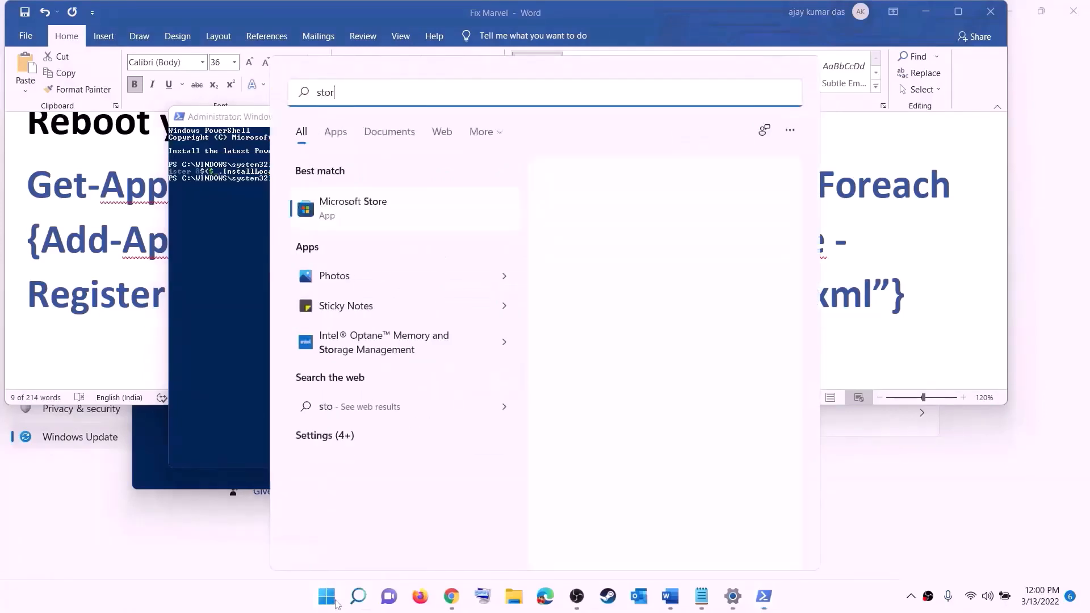
{"action": "type", "text": "e"}
{"action": "left_click", "coordinate": [340, 197]}
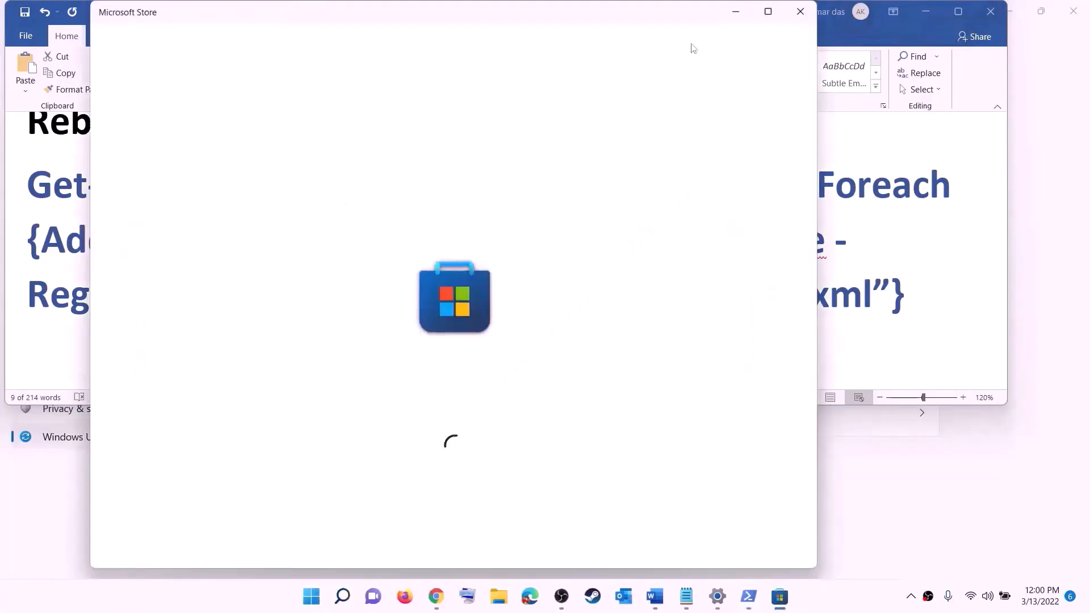
{"action": "left_click", "coordinate": [768, 11]}
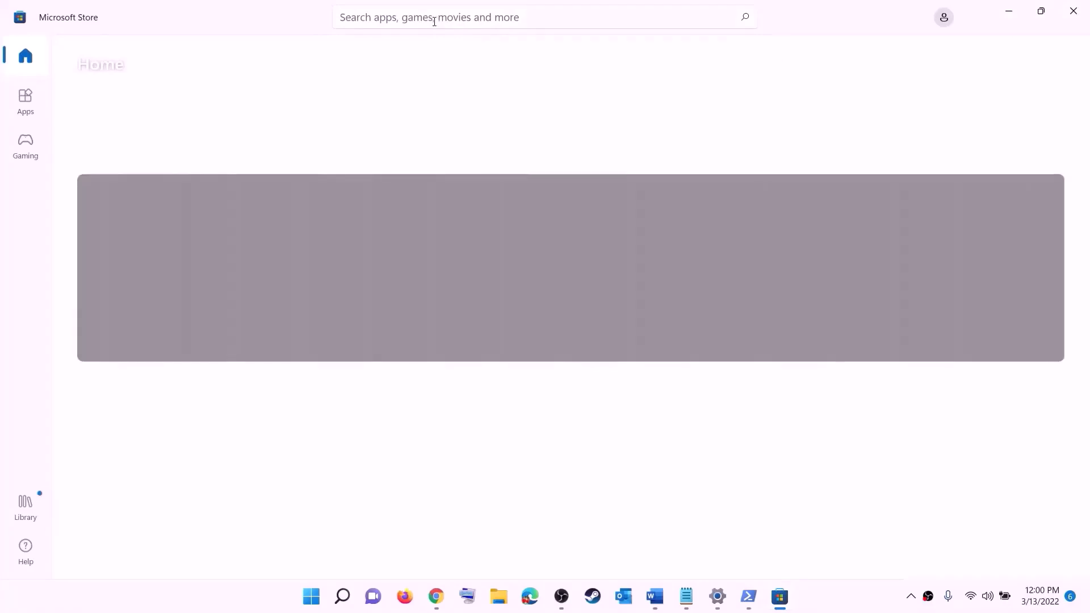
Search Microsoft Store for xbox and open the Xbox app's page.
{"action": "left_click", "coordinate": [409, 17]}
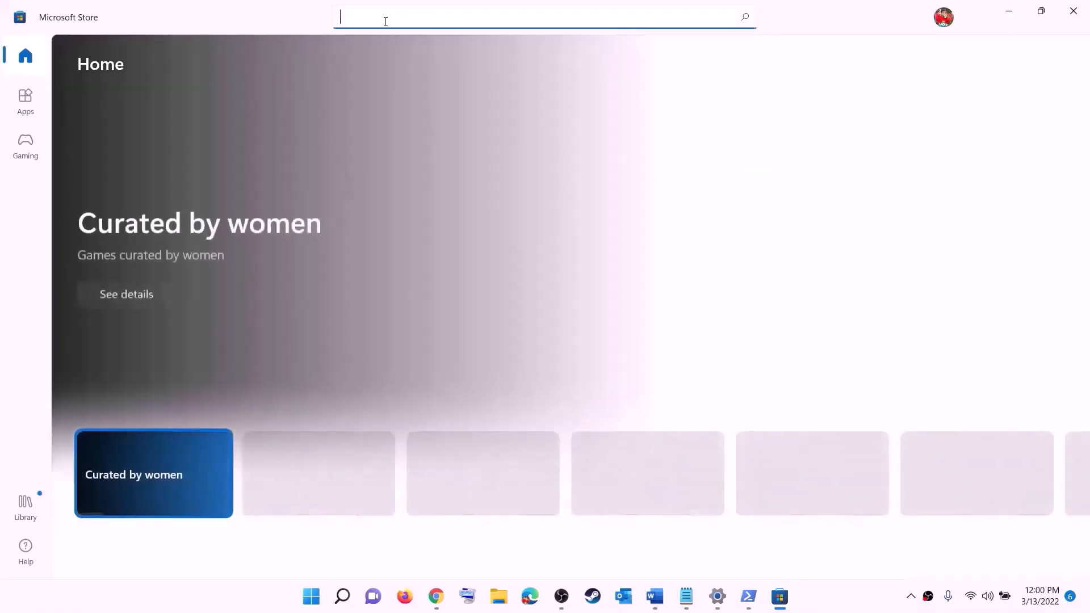
{"action": "type", "text": "xbo"}
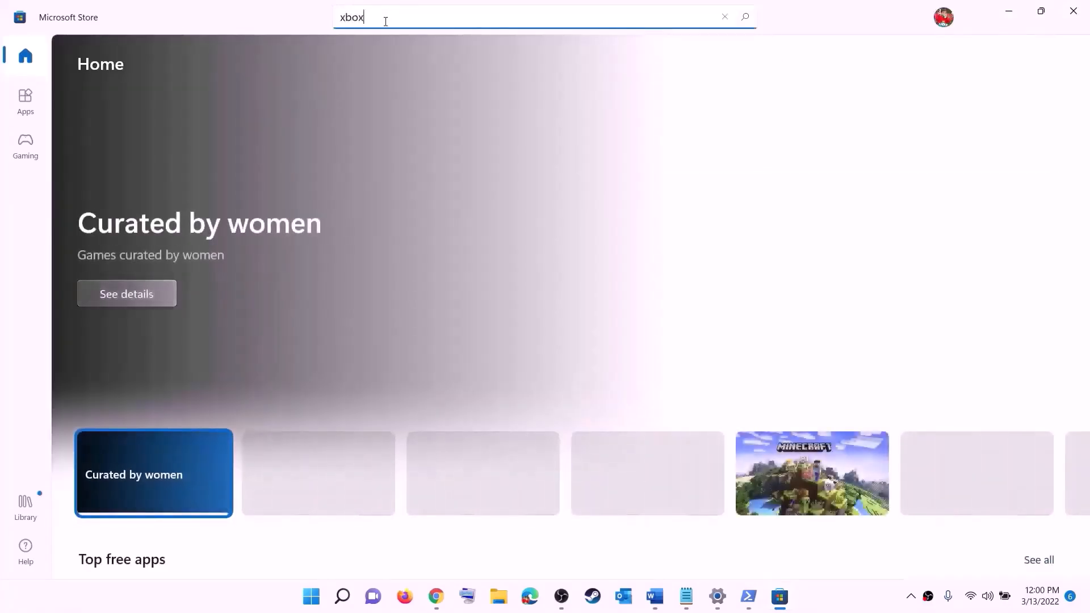
{"action": "type", "text": "x"}
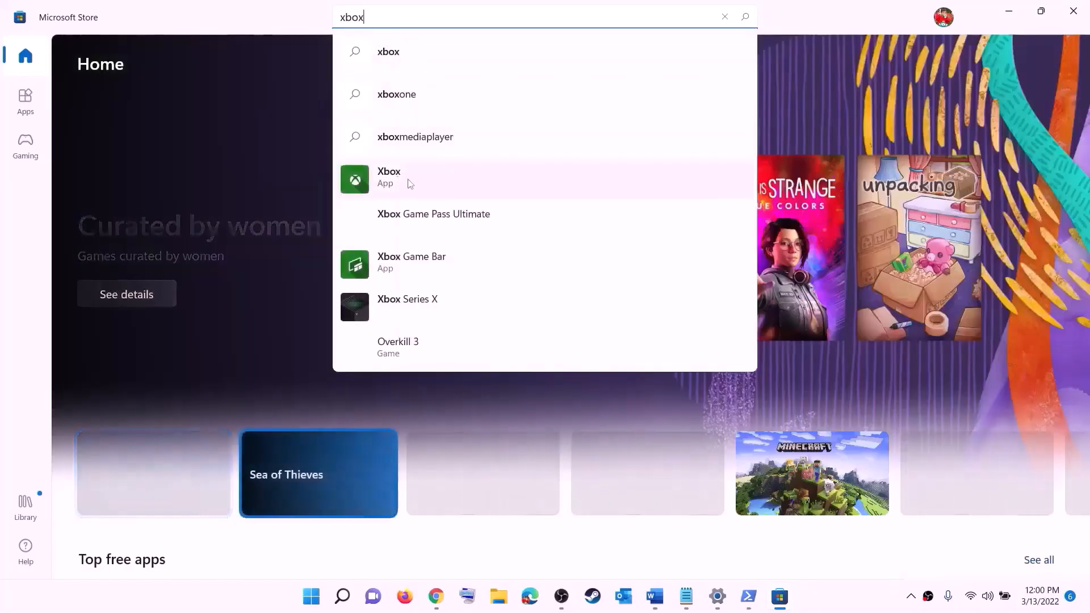
{"action": "left_click", "coordinate": [408, 180]}
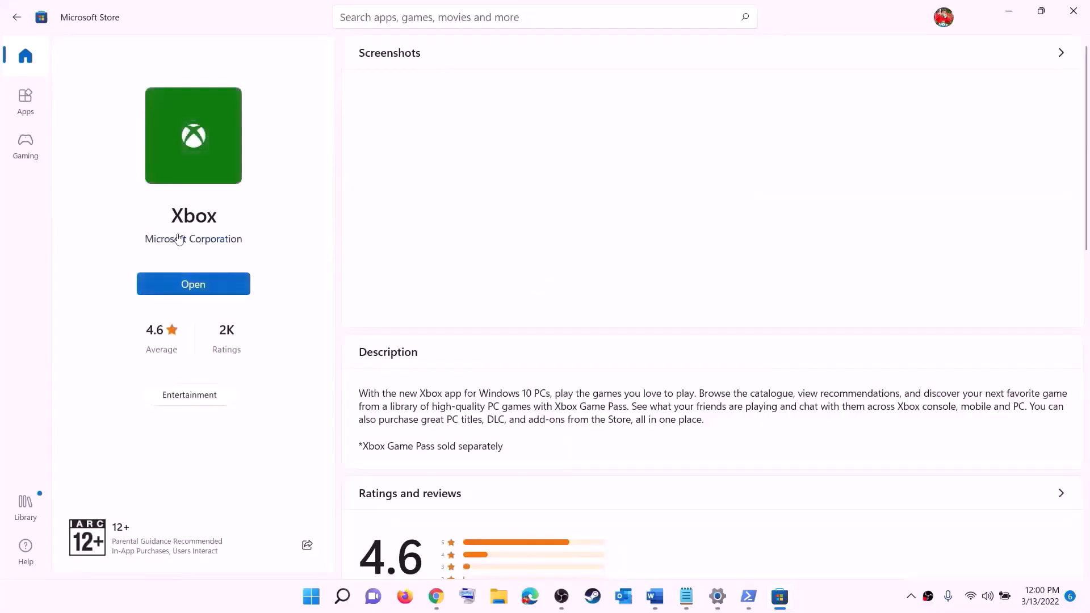
Return to the Fix Marvel document in Word and highlight the Different Drive option in Step 12.
{"action": "left_click", "coordinate": [655, 595]}
{"action": "scroll", "coordinate": [309, 284], "scroll_direction": "down", "scroll_amount": 5}
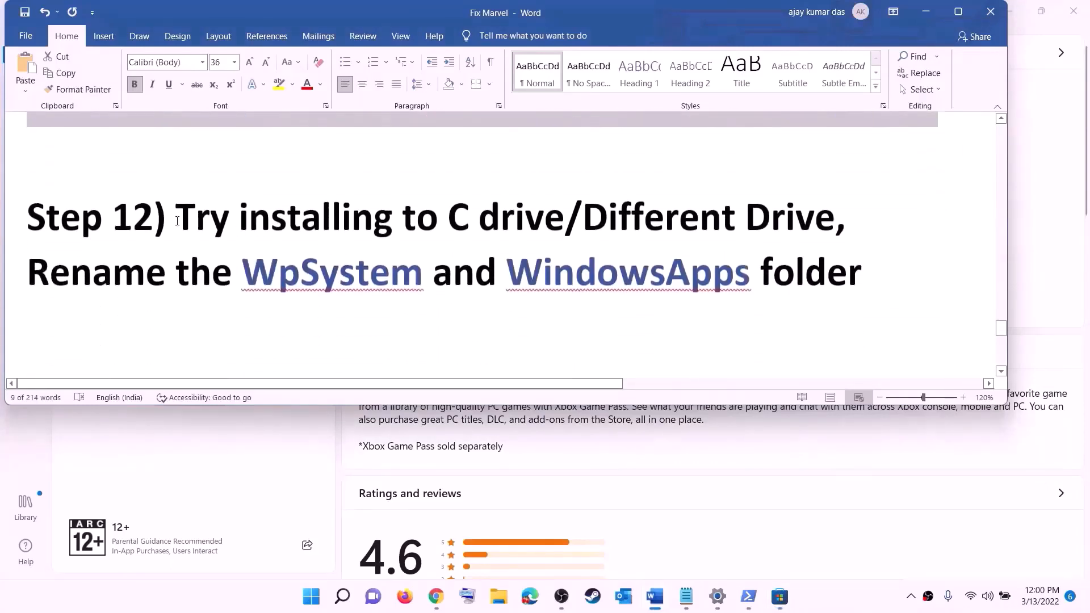
{"action": "left_click_drag", "start_coordinate": [177, 221], "coordinate": [660, 209]}
{"action": "left_click", "coordinate": [478, 235]}
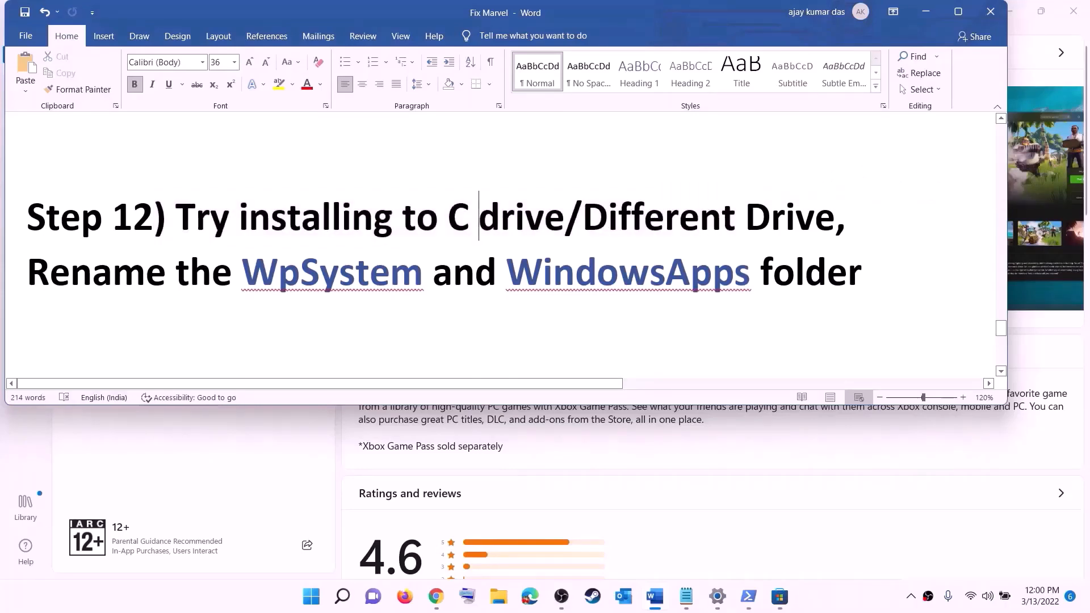
{"action": "left_click_drag", "start_coordinate": [449, 224], "coordinate": [814, 224]}
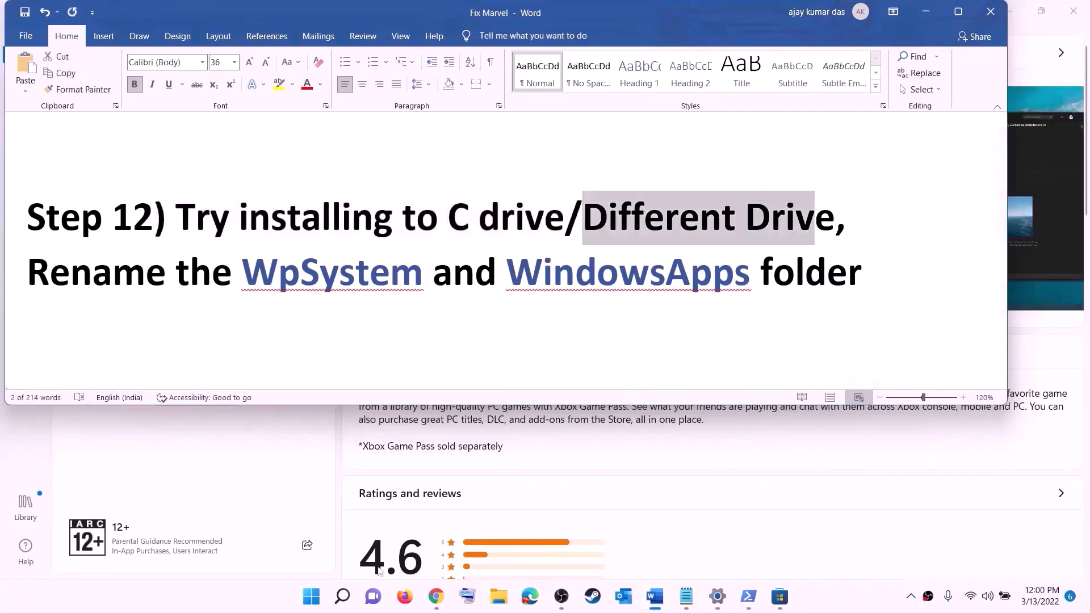
Open the System Storage page in Windows Settings and expand Advanced storage settings.
{"action": "left_click", "coordinate": [311, 596]}
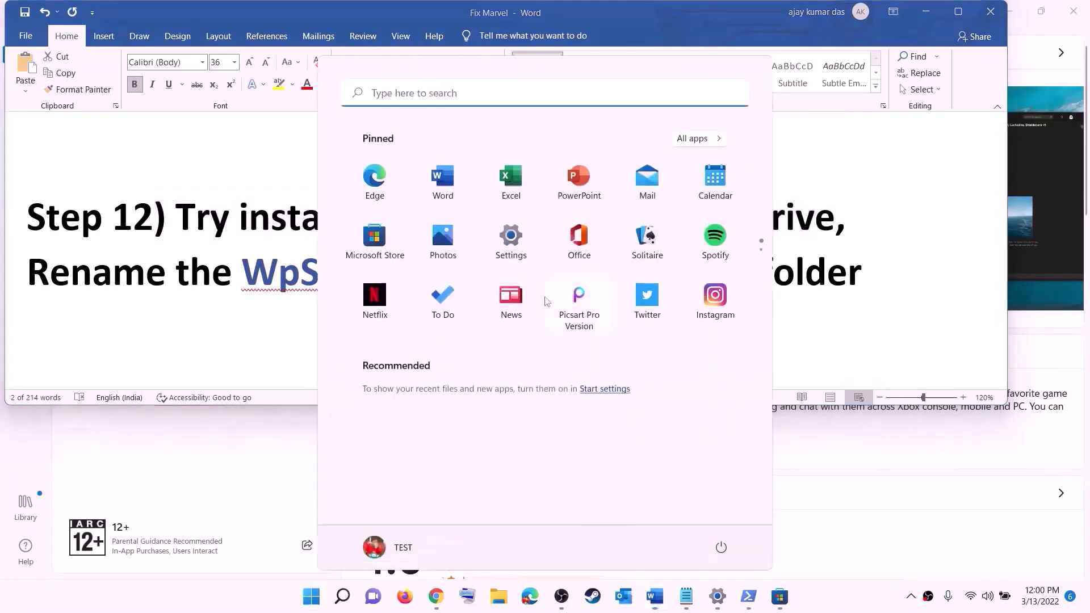
{"action": "left_click", "coordinate": [516, 243]}
{"action": "left_click", "coordinate": [61, 155]}
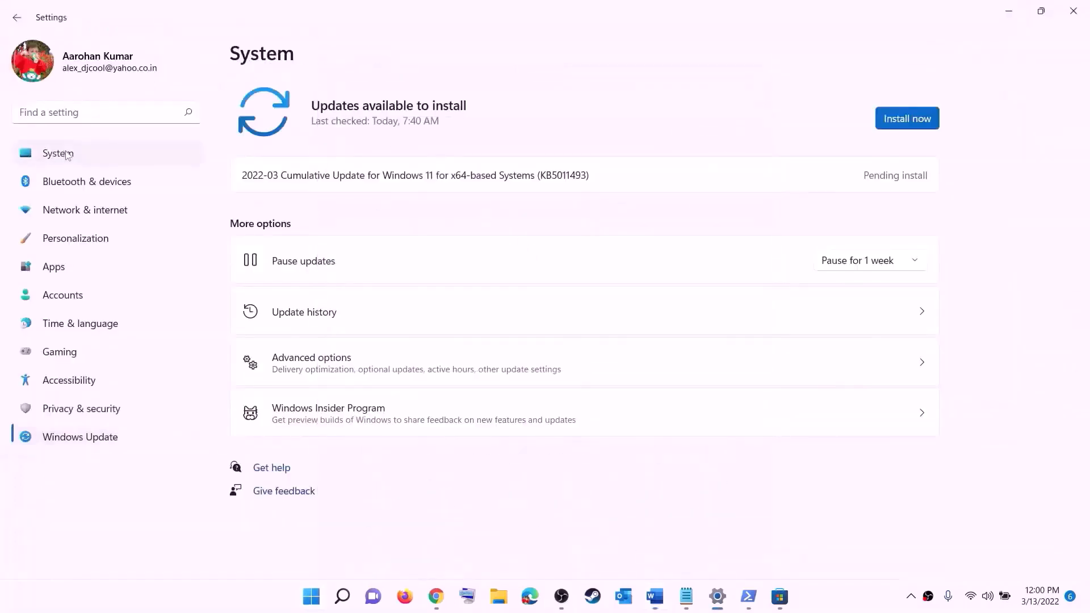
{"action": "scroll", "coordinate": [343, 357], "scroll_direction": "down", "scroll_amount": 3}
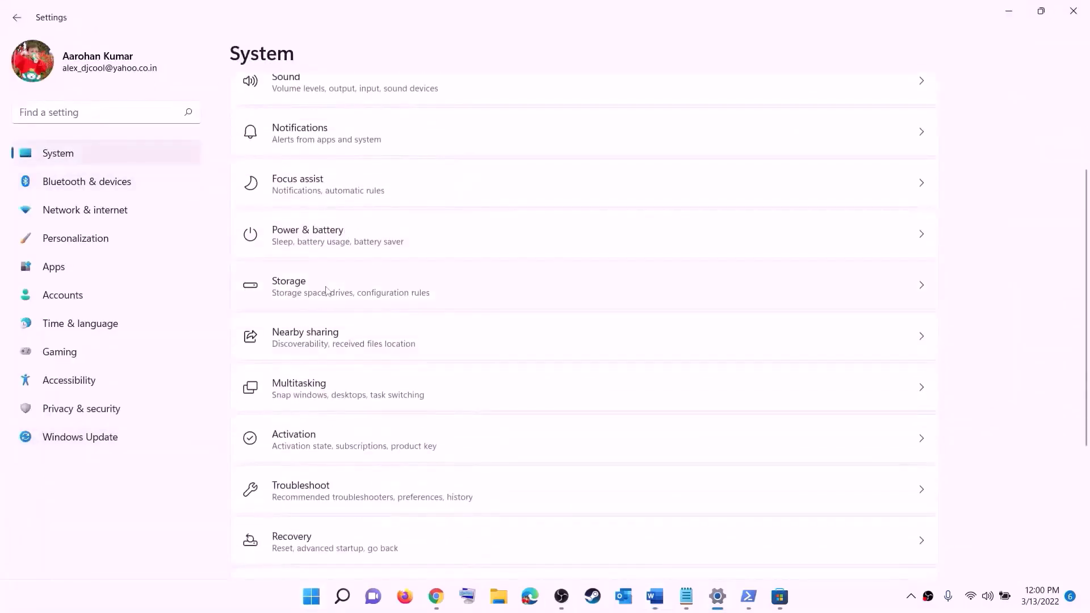
{"action": "left_click", "coordinate": [290, 301]}
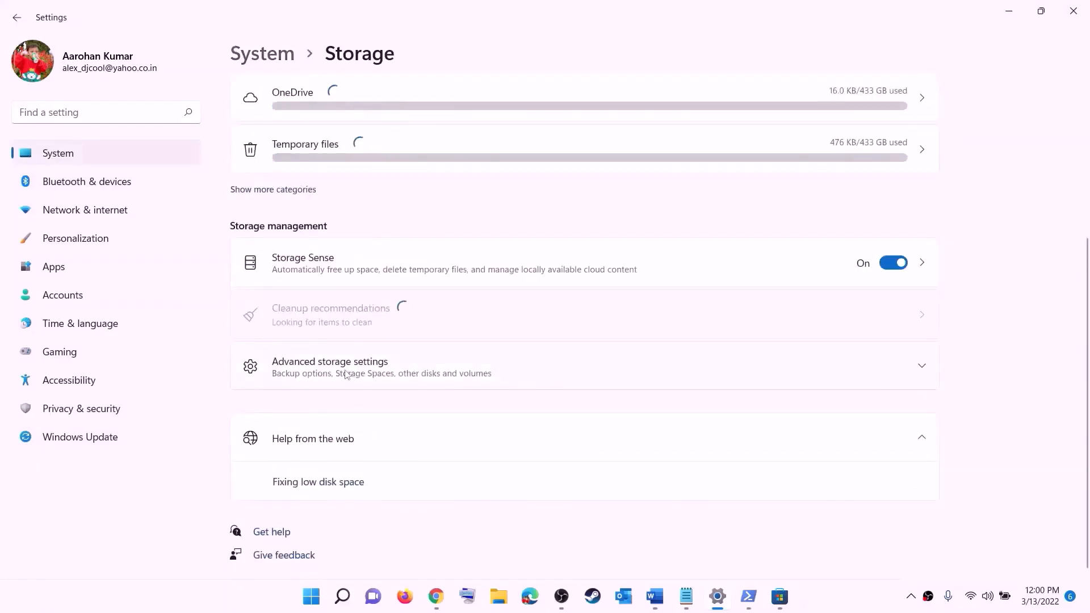
{"action": "left_click", "coordinate": [346, 374]}
{"action": "scroll", "coordinate": [315, 306], "scroll_direction": "down", "scroll_amount": 2}
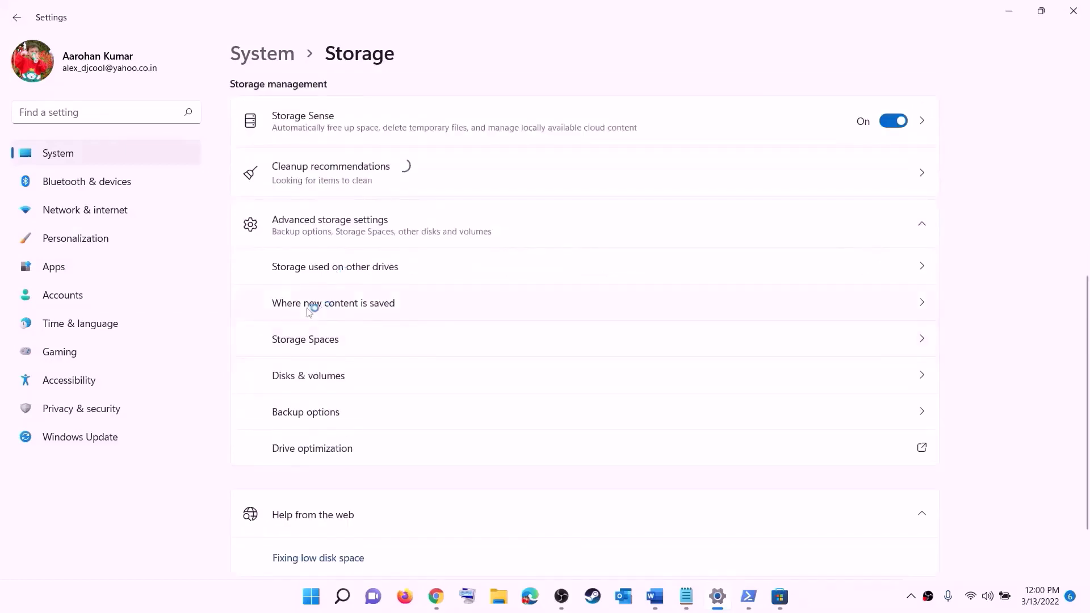
Open the settings for where new content is saved and check the drive choice for new apps.
{"action": "left_click", "coordinate": [352, 305]}
{"action": "left_click", "coordinate": [333, 163]}
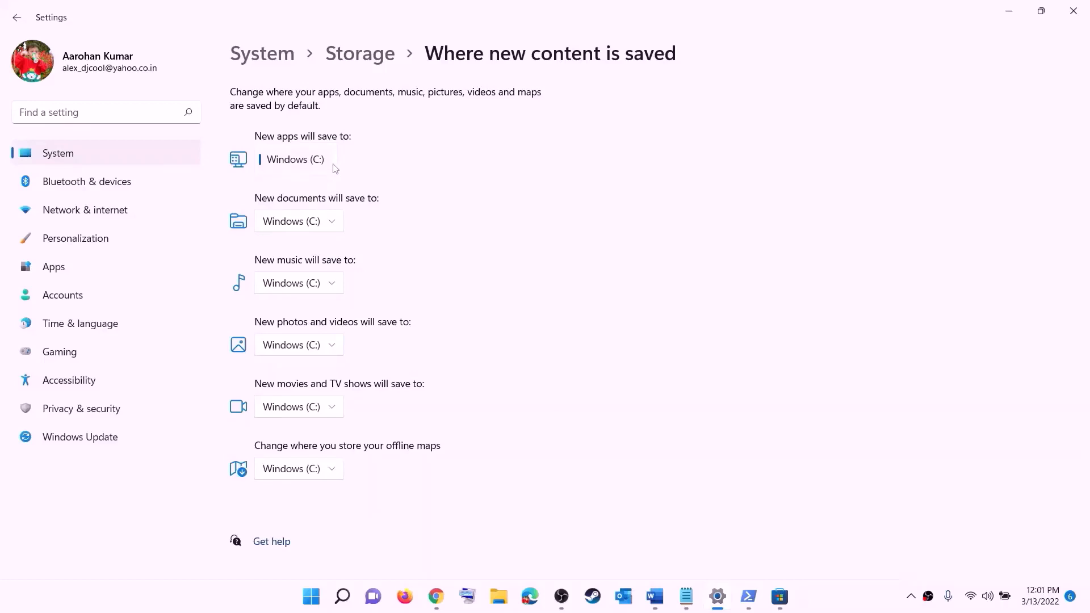
{"action": "left_click", "coordinate": [335, 168]}
{"action": "left_click", "coordinate": [333, 162]}
{"action": "left_click", "coordinate": [359, 173]}
{"action": "left_click", "coordinate": [334, 165]}
{"action": "left_click", "coordinate": [374, 167]}
Close Settings and highlight the Step 12 line about renaming the WpSystem and WindowsApps folders in the Word document.
{"action": "left_click", "coordinate": [1069, 13]}
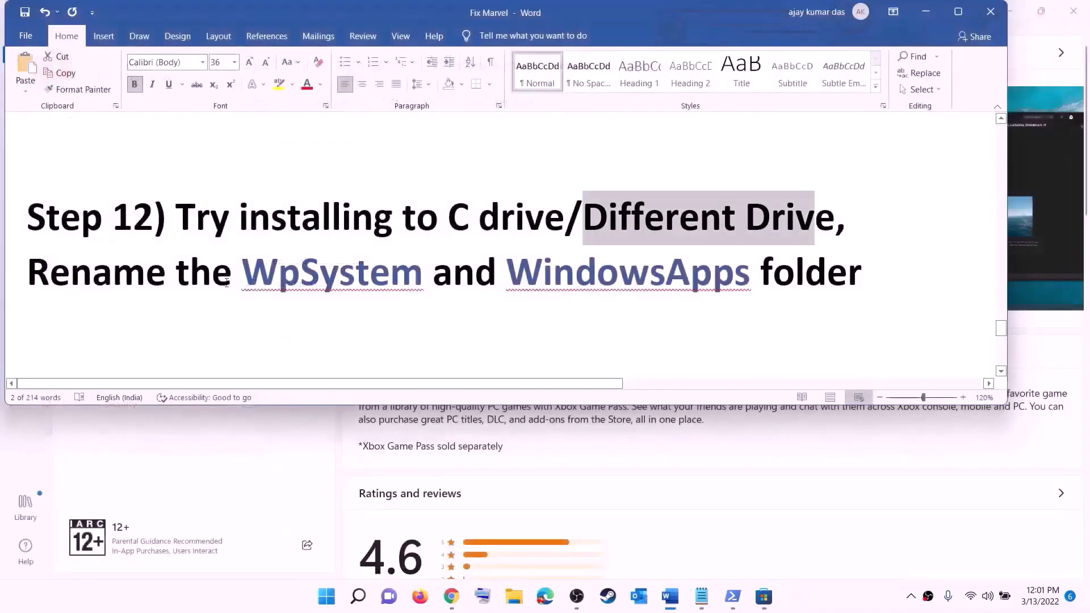
{"action": "left_click_drag", "start_coordinate": [51, 269], "coordinate": [863, 283]}
{"action": "left_click", "coordinate": [863, 283]}
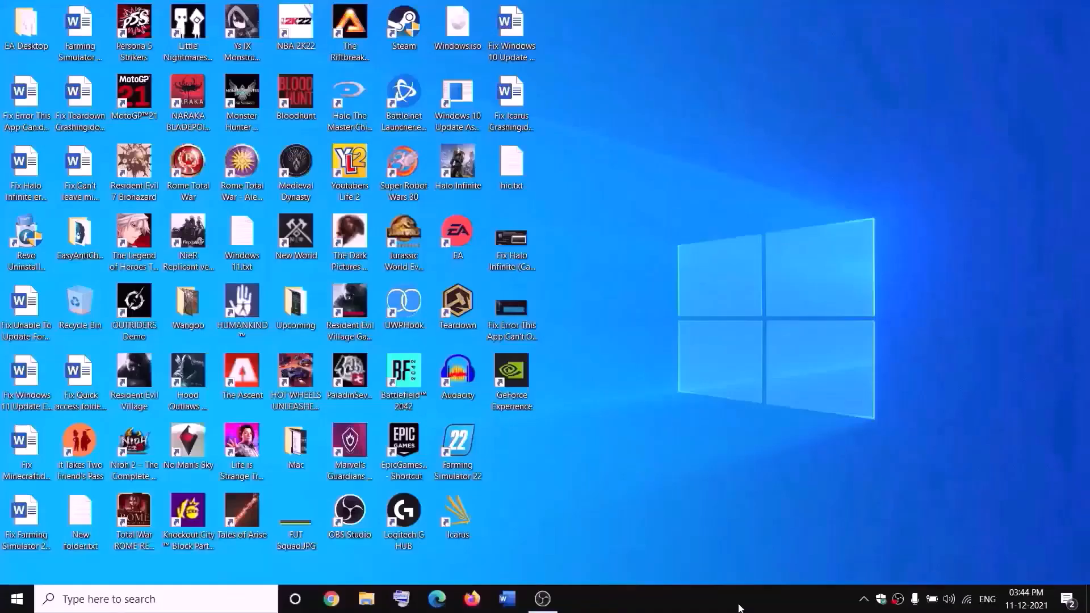
Open New Volume (D:) in File Explorer and locate the WpSystem folder.
{"action": "left_click", "coordinate": [373, 599]}
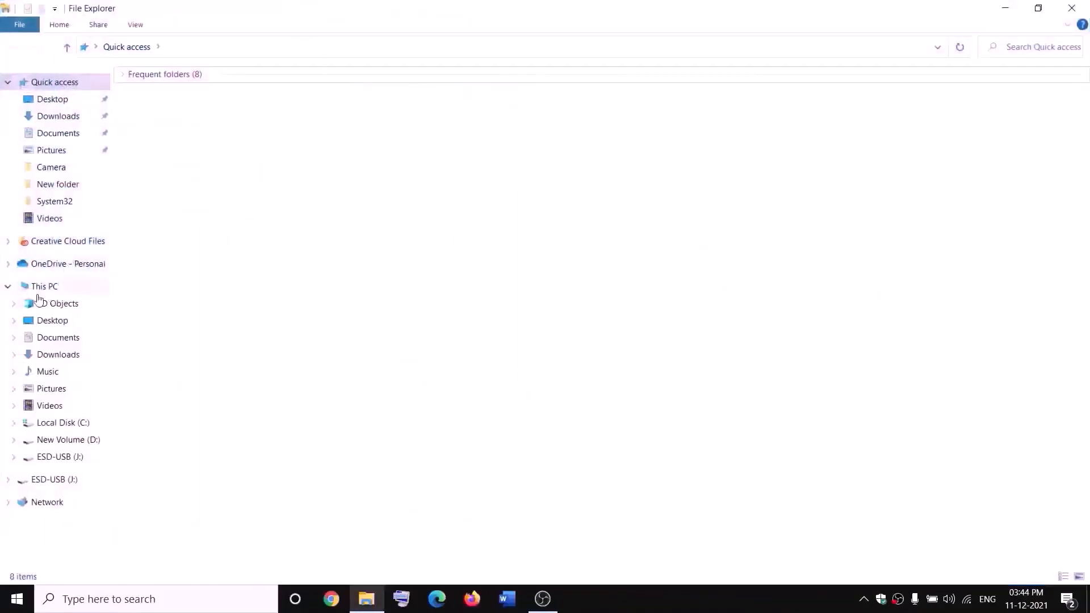
{"action": "left_click", "coordinate": [39, 289]}
{"action": "left_click", "coordinate": [407, 211]}
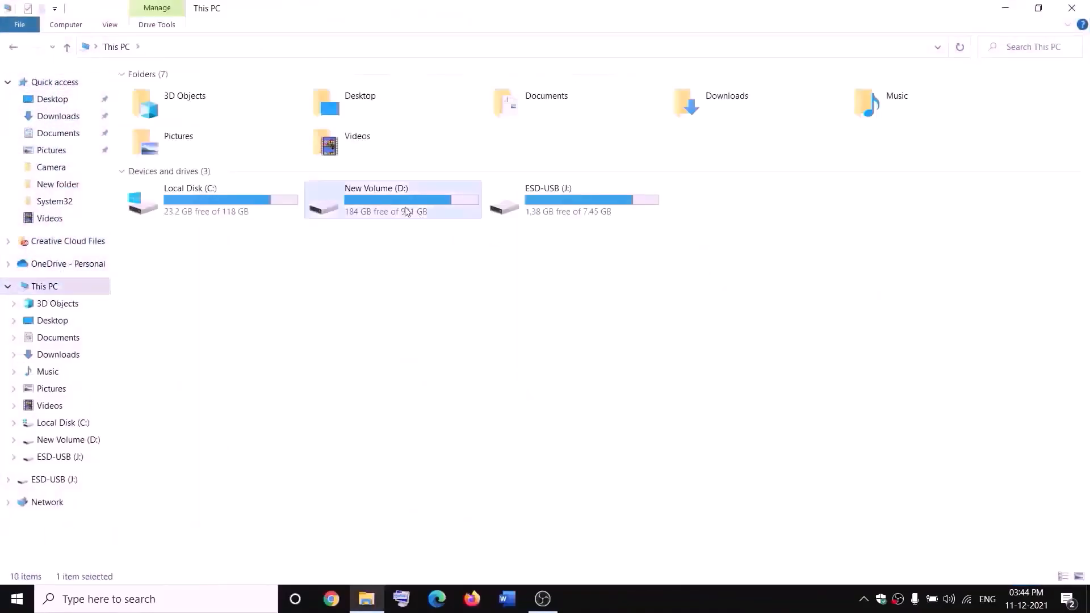
{"action": "double_click", "coordinate": [406, 211]}
{"action": "left_click", "coordinate": [161, 398]}
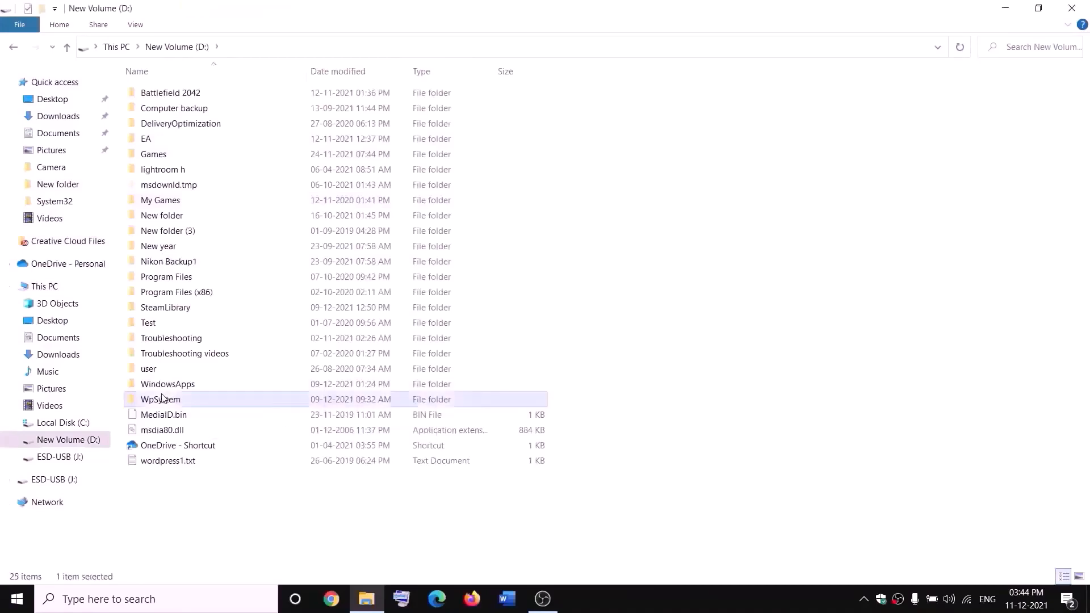
{"action": "right_click", "coordinate": [178, 403]}
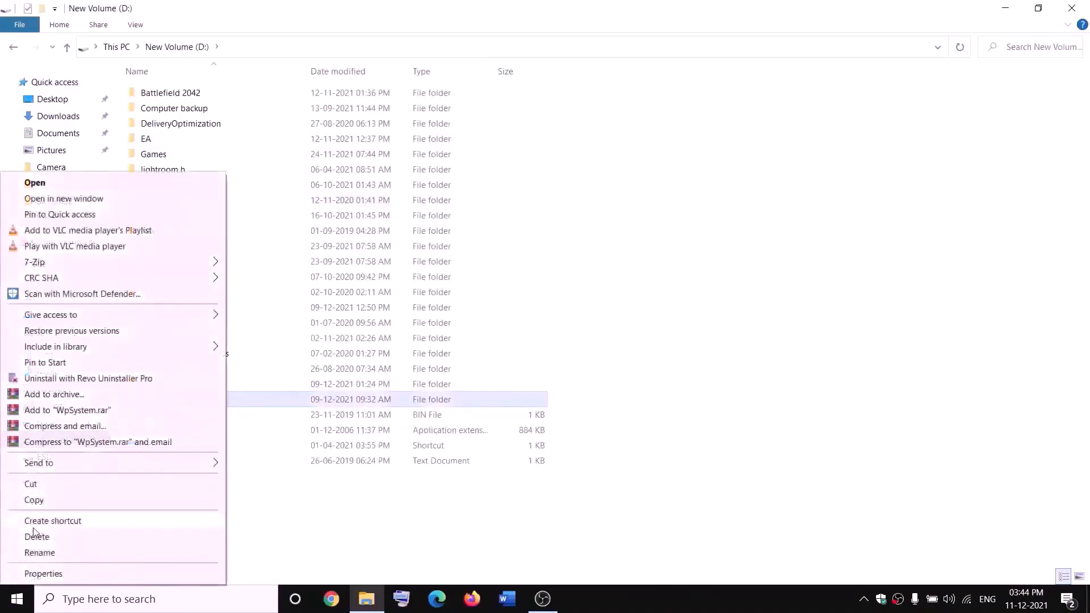
{"action": "left_click", "coordinate": [348, 518]}
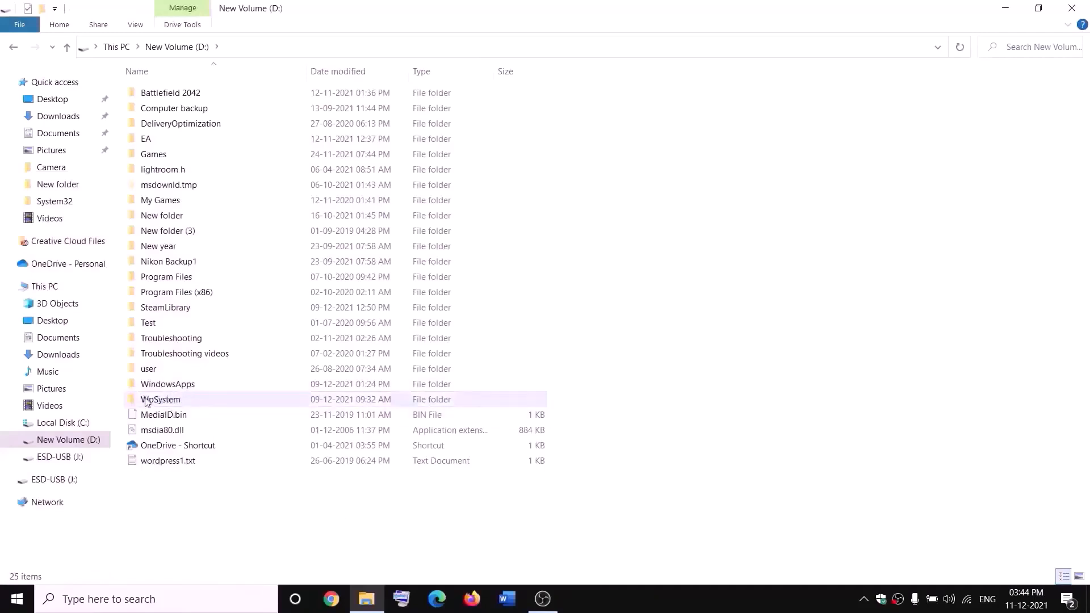
{"action": "mouse_move", "coordinate": [154, 404]}
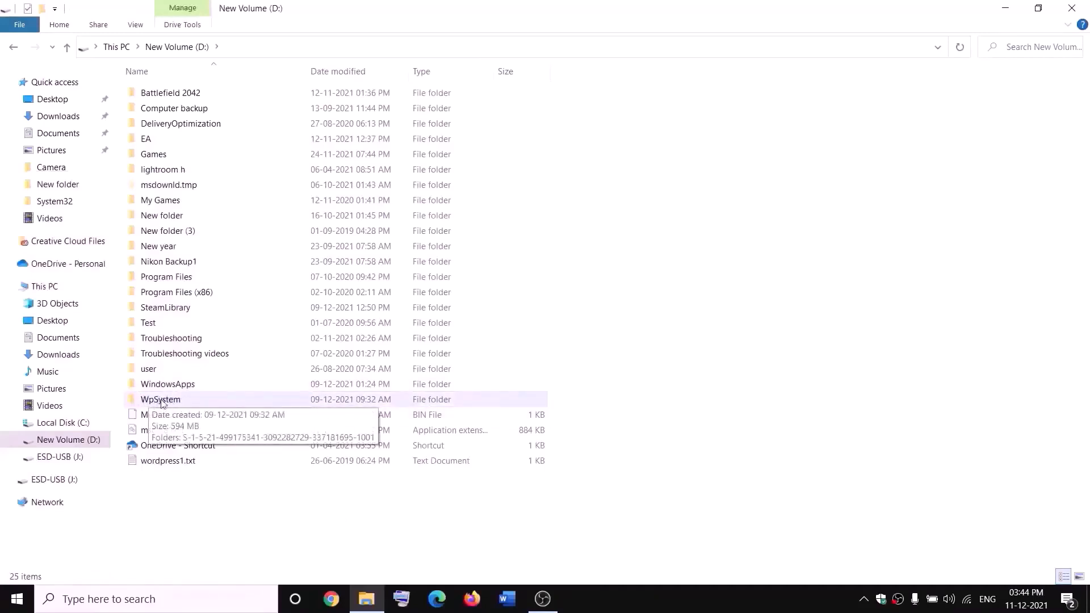
Open the WpSystem folder's properties and bring up its advanced security settings.
{"action": "right_click", "coordinate": [159, 403]}
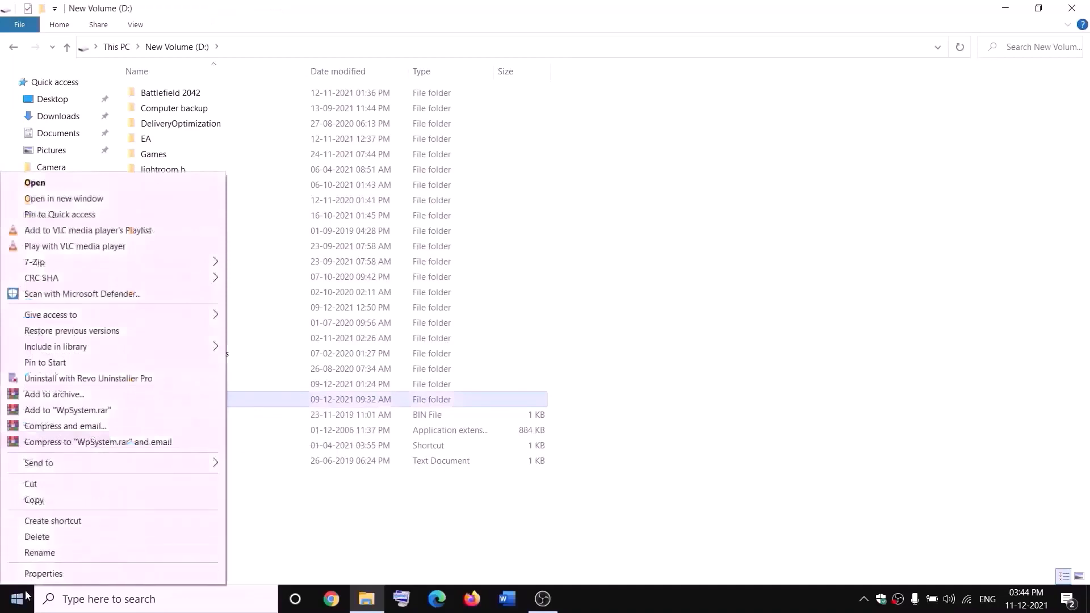
{"action": "left_click", "coordinate": [54, 572]}
{"action": "left_click_drag", "start_coordinate": [324, 250], "coordinate": [467, 161]}
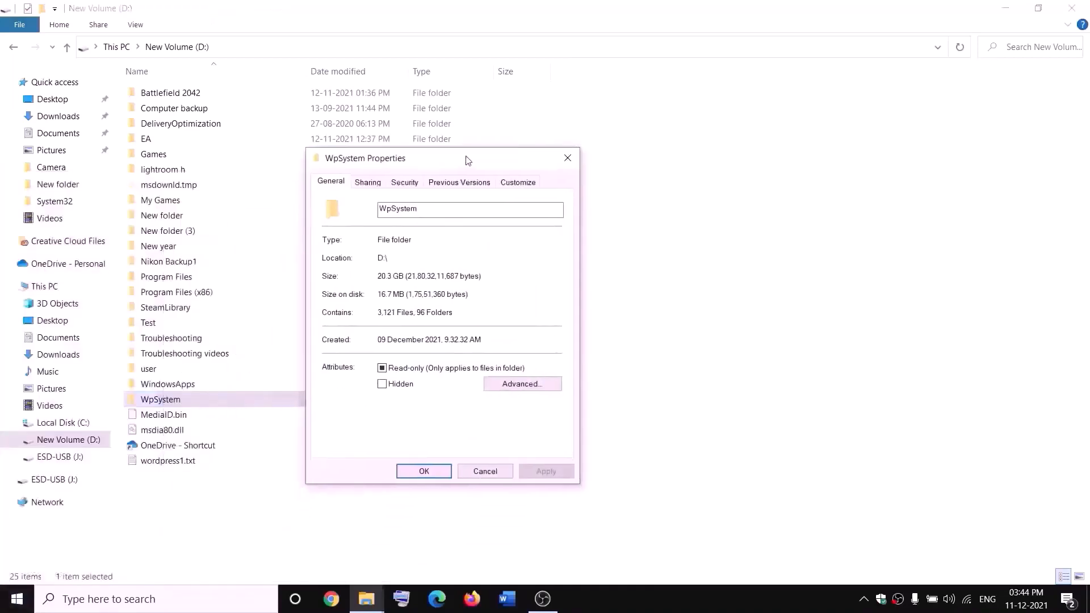
{"action": "left_click", "coordinate": [405, 183]}
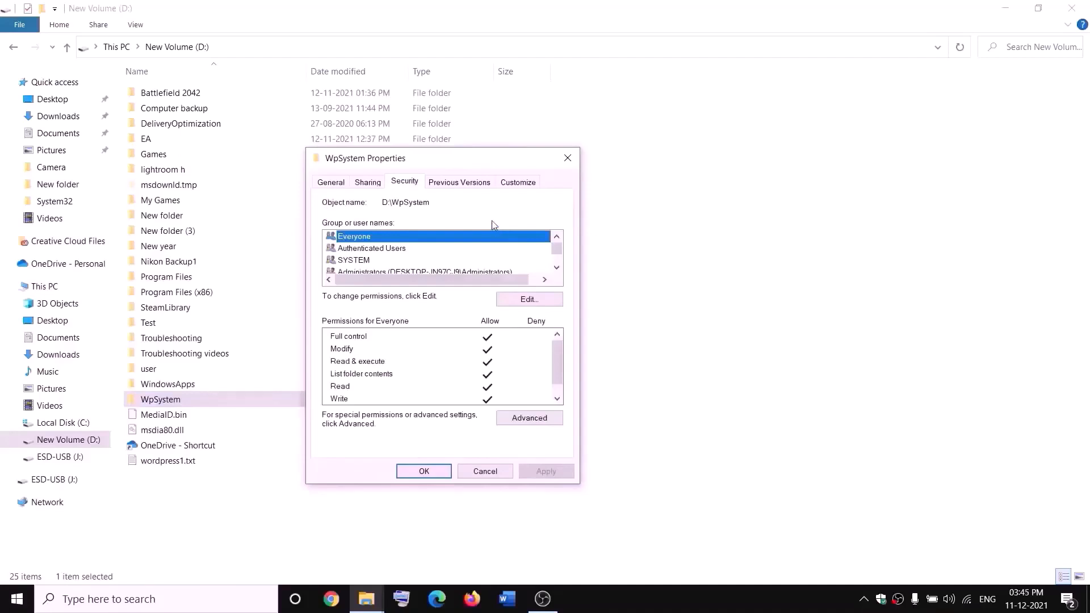
{"action": "left_click", "coordinate": [542, 419]}
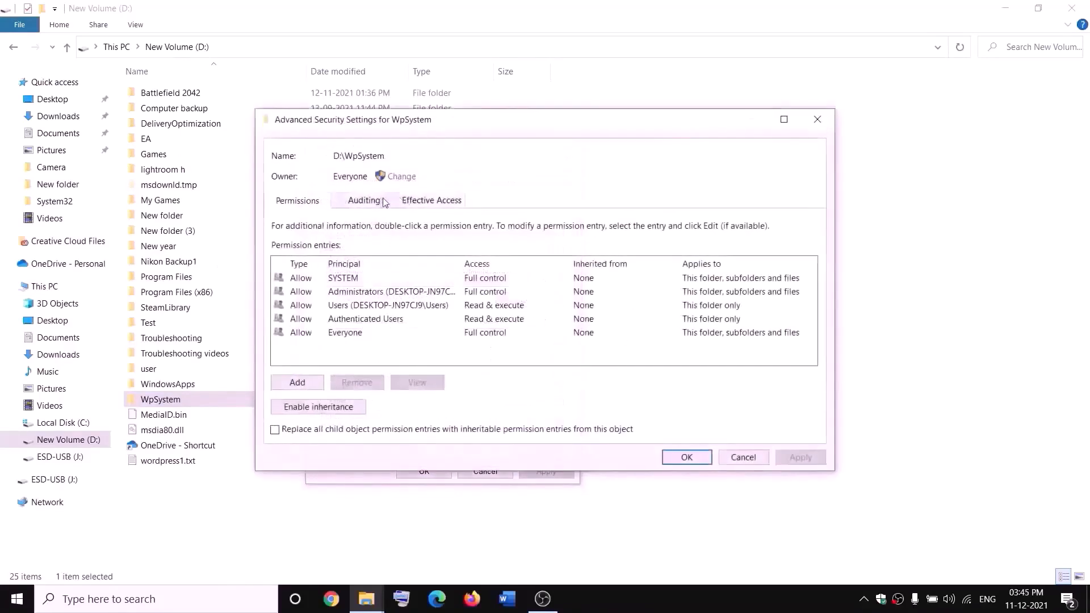
Set the owner of the WpSystem folder to everyone, checking the name before accepting it.
{"action": "left_click", "coordinate": [402, 177]}
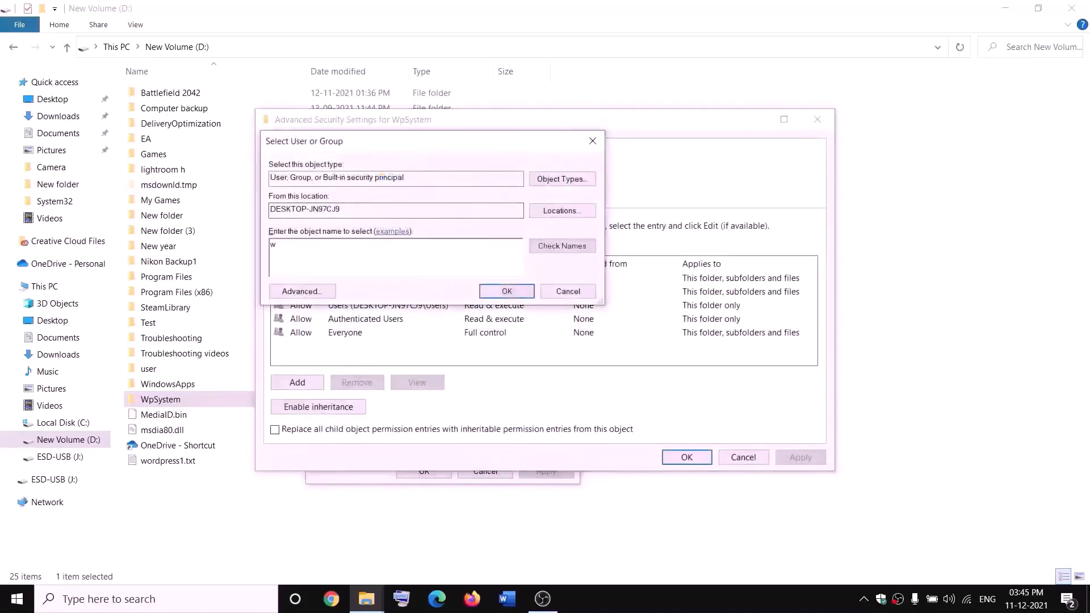
{"action": "key", "text": "BackSpace"}
{"action": "type", "text": "everyone"}
{"action": "left_click_drag", "start_coordinate": [325, 241], "coordinate": [272, 247]}
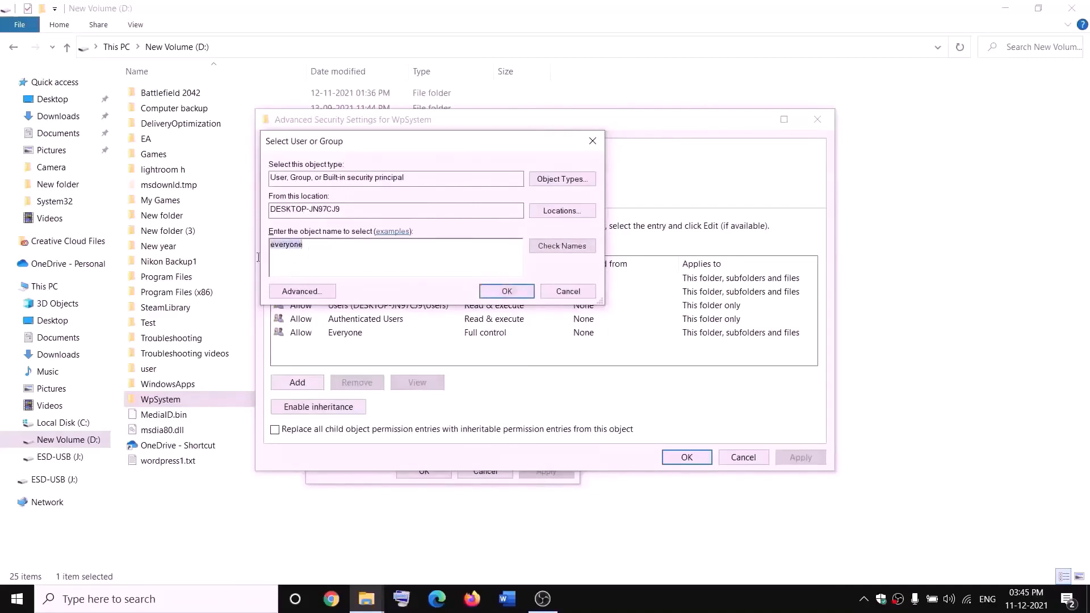
{"action": "left_click", "coordinate": [570, 249]}
{"action": "left_click", "coordinate": [507, 291]}
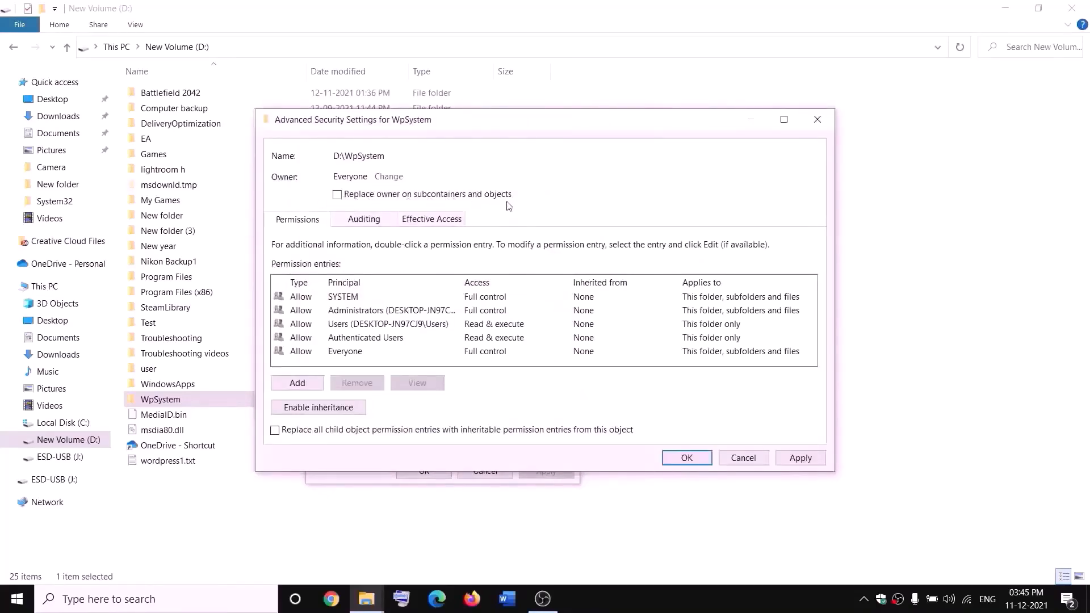
Enable replacing the owner on subcontainers and objects, apply the ownership change and close the WpSystem properties.
{"action": "left_click", "coordinate": [337, 195]}
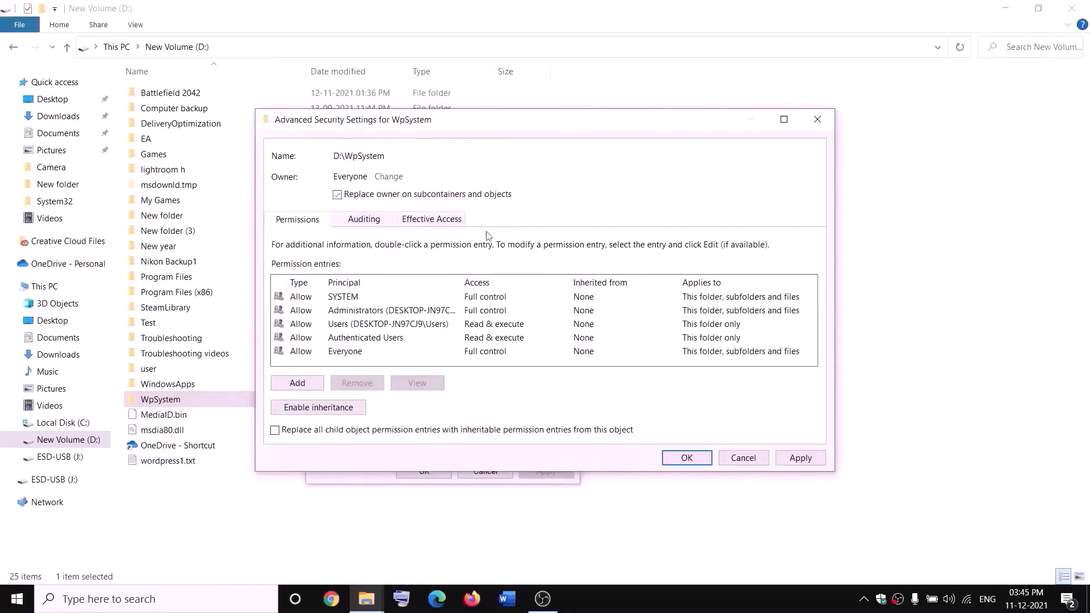
{"action": "left_click", "coordinate": [821, 457]}
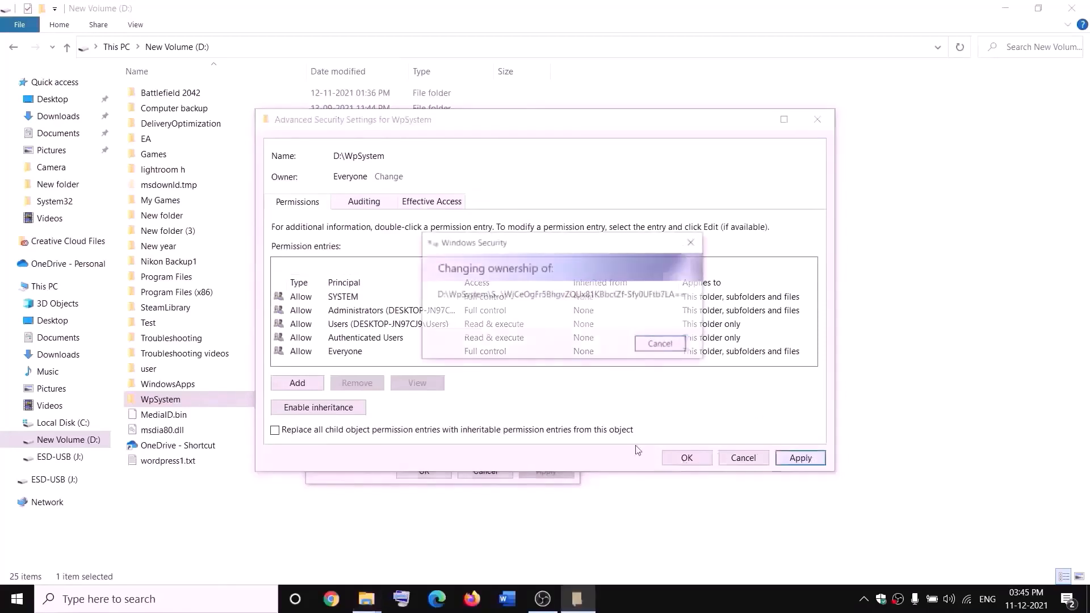
{"action": "left_click", "coordinate": [652, 356]}
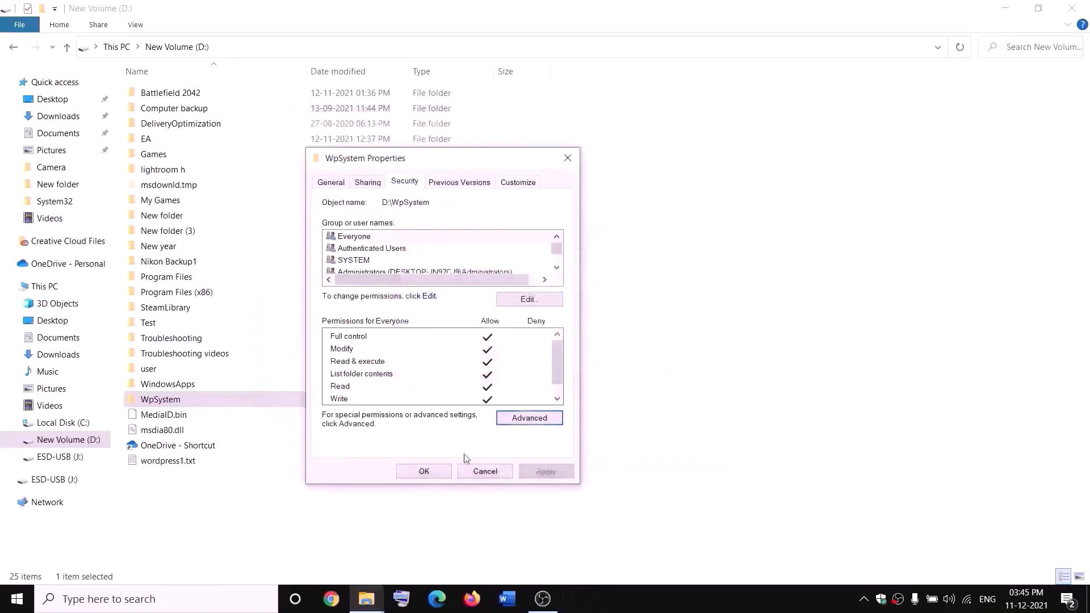
{"action": "left_click", "coordinate": [425, 471]}
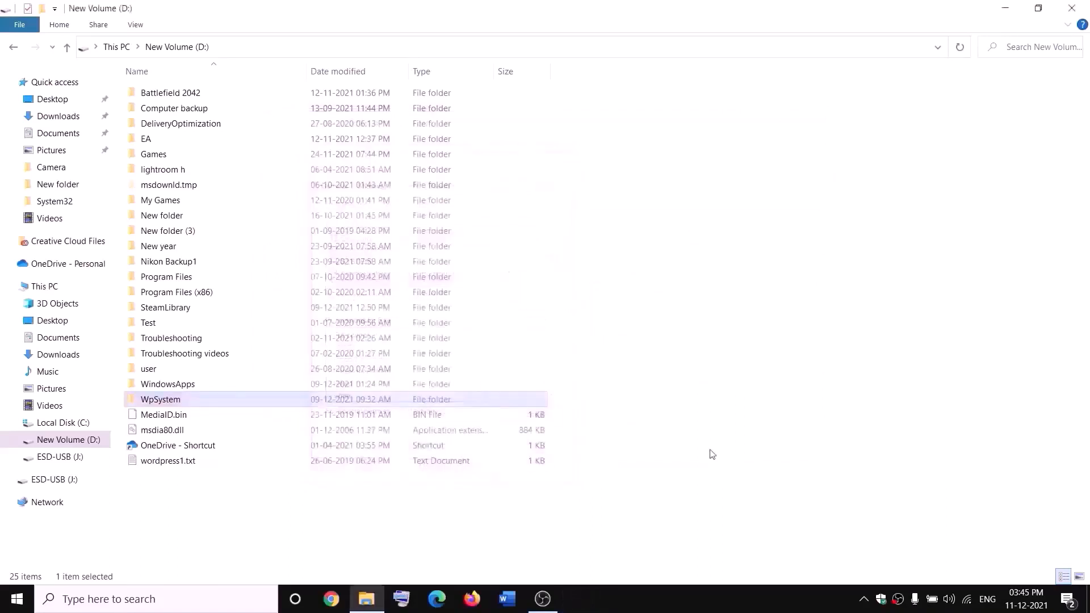
Reopen the WpSystem folder's properties and return to its advanced security settings.
{"action": "right_click", "coordinate": [163, 404]}
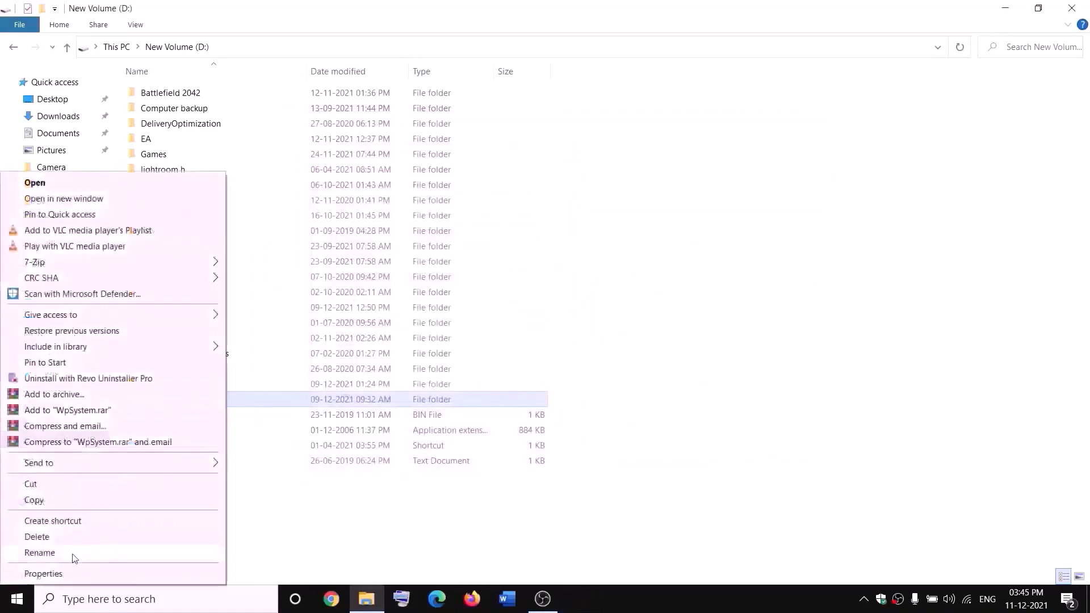
{"action": "left_click", "coordinate": [64, 573]}
{"action": "left_click_drag", "start_coordinate": [308, 248], "coordinate": [427, 178]}
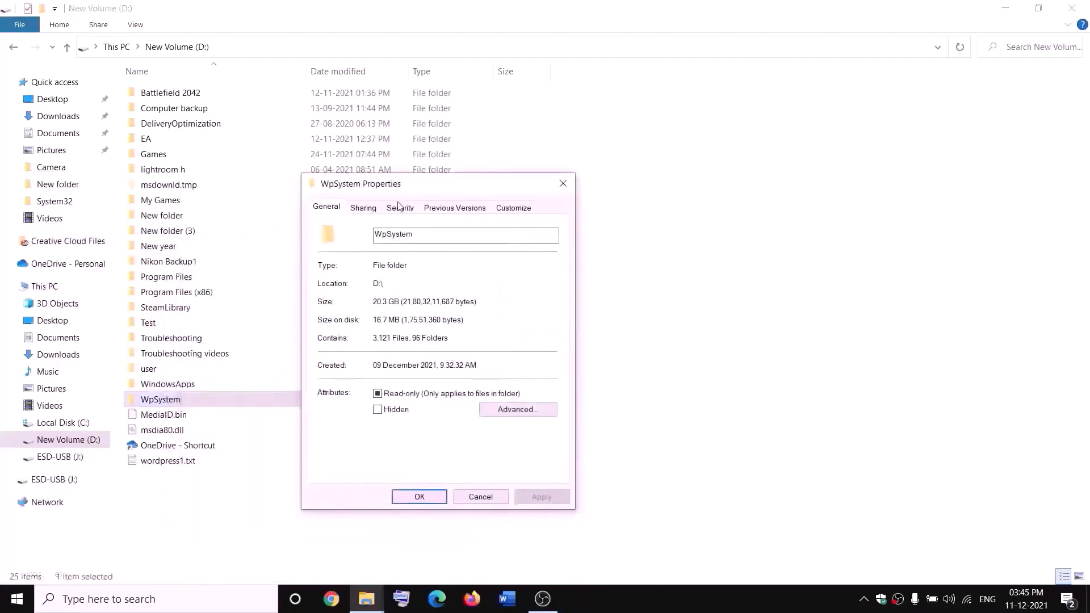
{"action": "left_click", "coordinate": [401, 208]}
{"action": "left_click", "coordinate": [532, 448]}
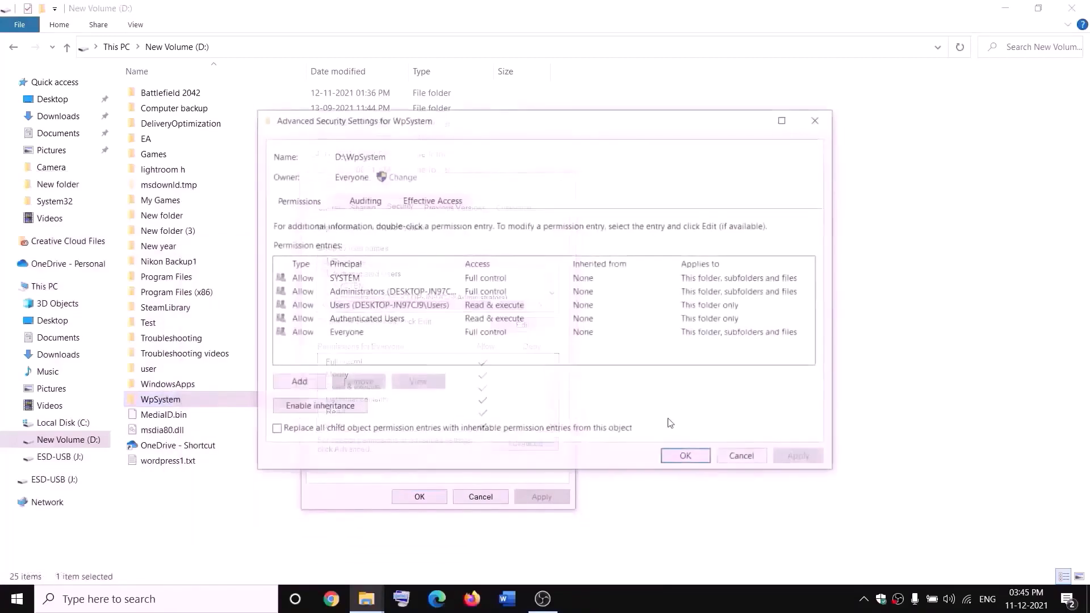
Add a permission entry for WpSystem with everyone as the principal.
{"action": "left_click", "coordinate": [305, 388]}
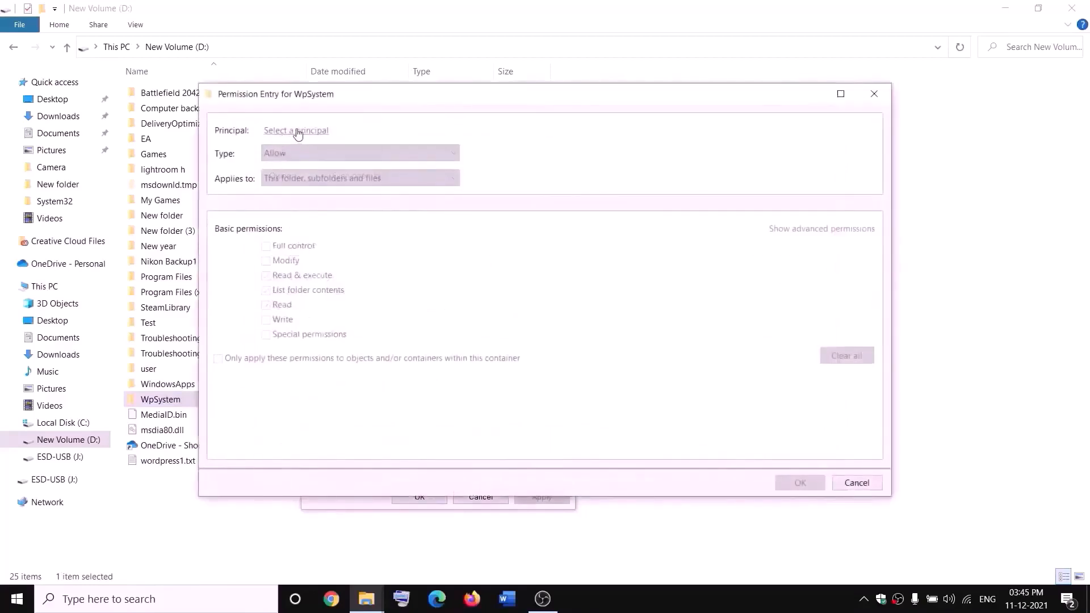
{"action": "left_click", "coordinate": [290, 134]}
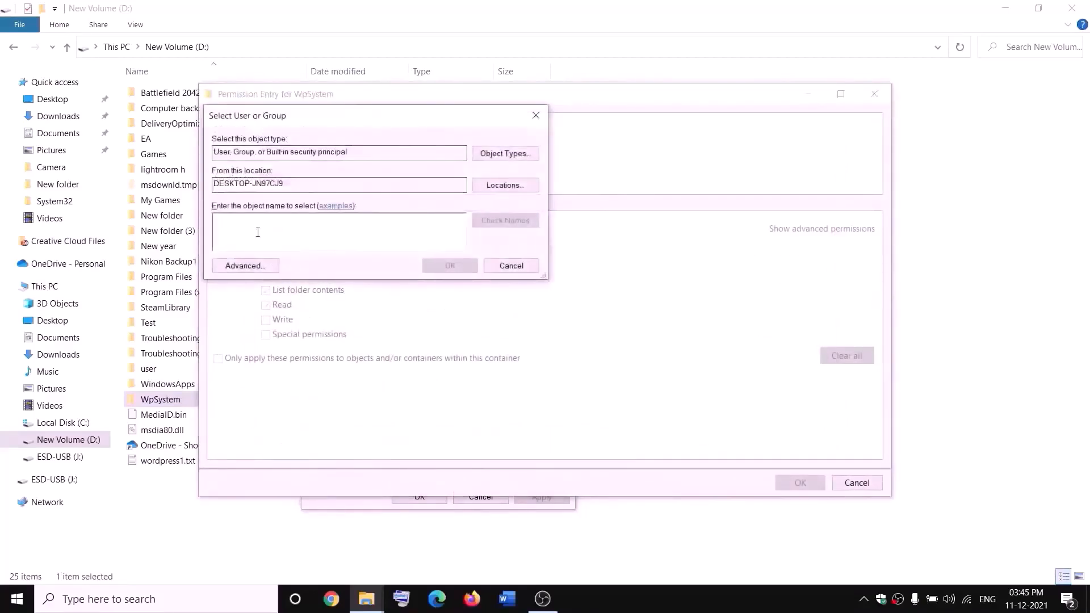
{"action": "type", "text": "eve"}
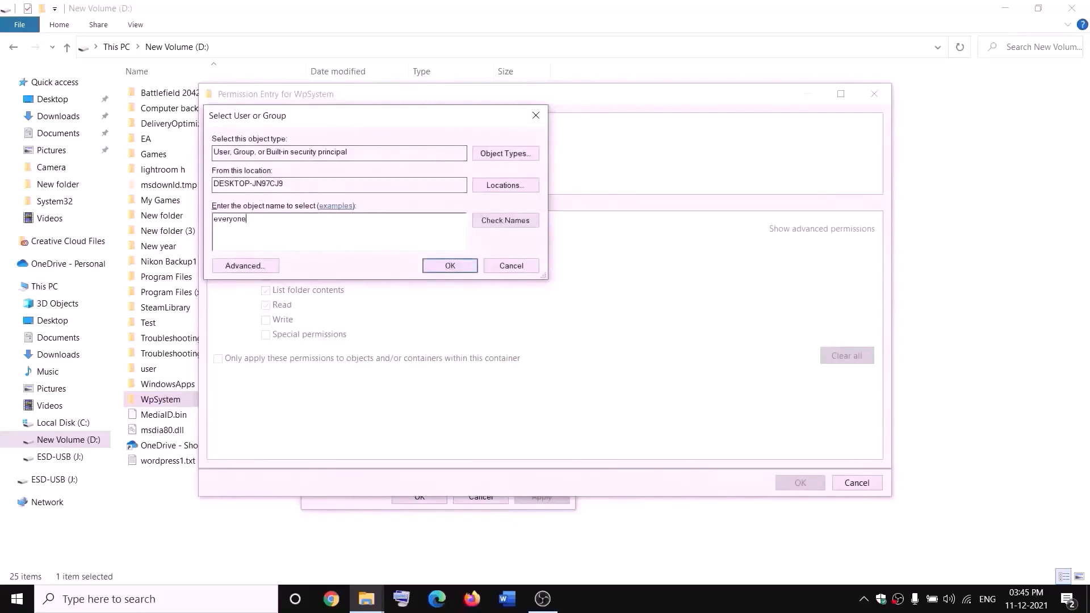
{"action": "type", "text": "ryone"}
{"action": "left_click", "coordinate": [504, 221]}
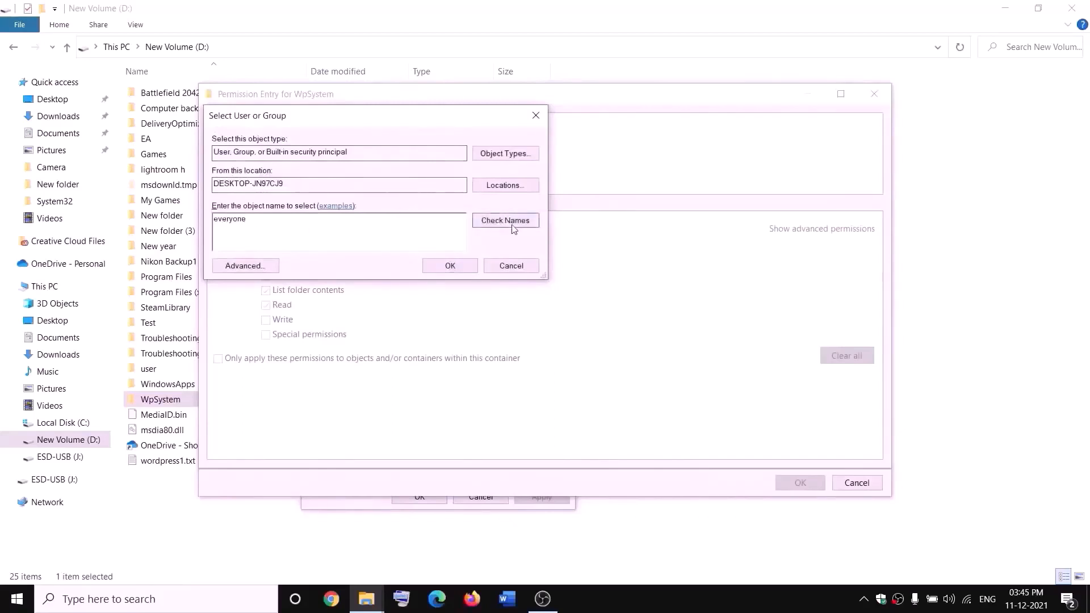
{"action": "left_click", "coordinate": [471, 263]}
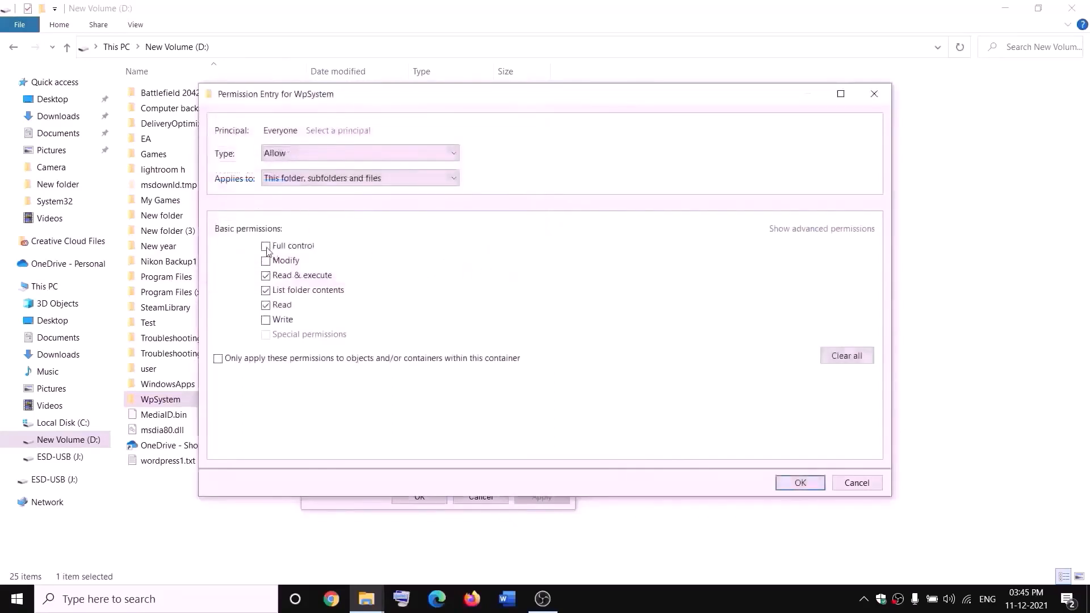
Grant Full control in the new permission entry, apply it and close all WpSystem security and properties dialogs.
{"action": "left_click", "coordinate": [266, 247]}
{"action": "left_click", "coordinate": [800, 482]}
{"action": "left_click", "coordinate": [799, 458]}
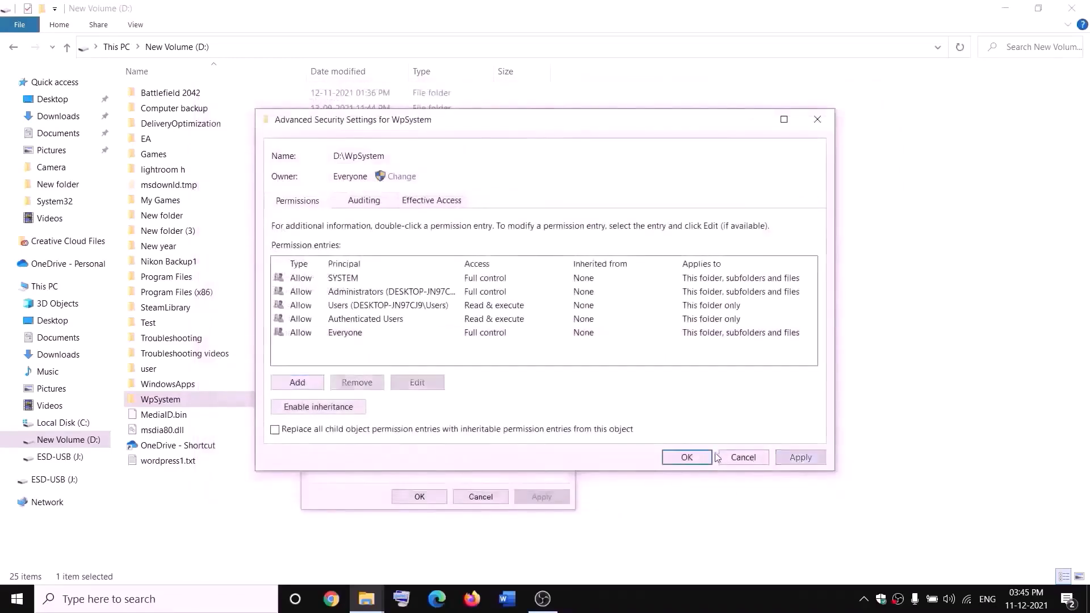
{"action": "left_click", "coordinate": [687, 457]}
{"action": "left_click", "coordinate": [419, 497]}
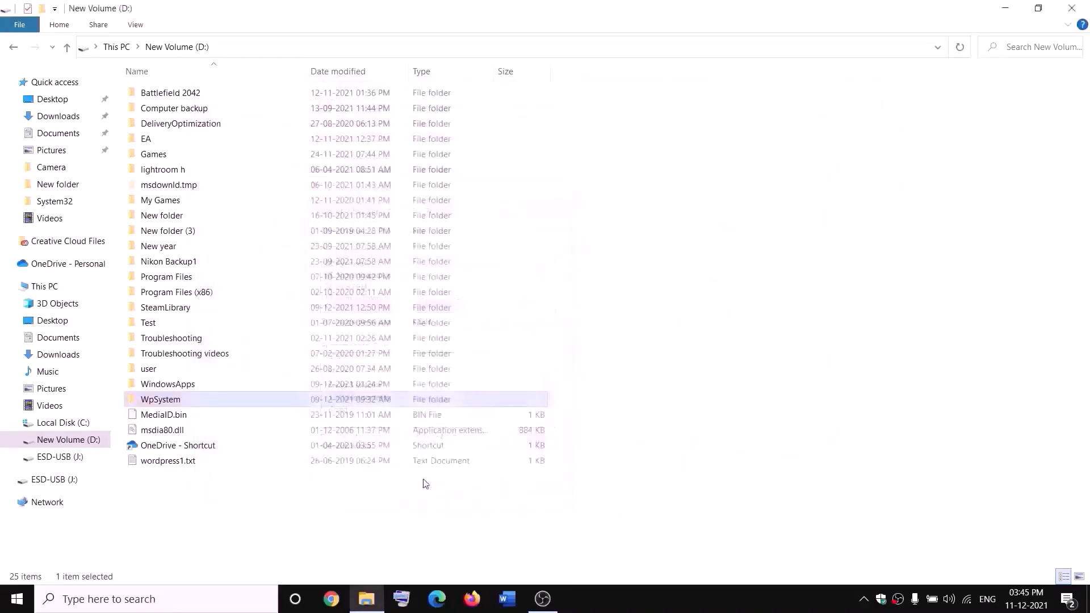
Rename the WpSystem folder on the D: drive as WpSystem.old.
{"action": "left_click", "coordinate": [544, 545]}
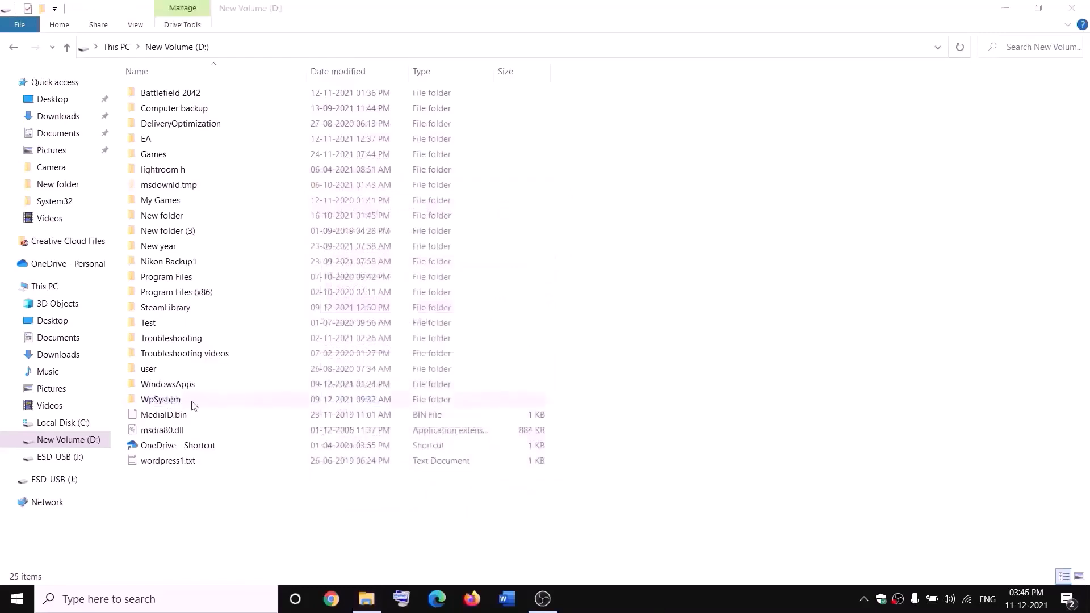
{"action": "right_click", "coordinate": [159, 403]}
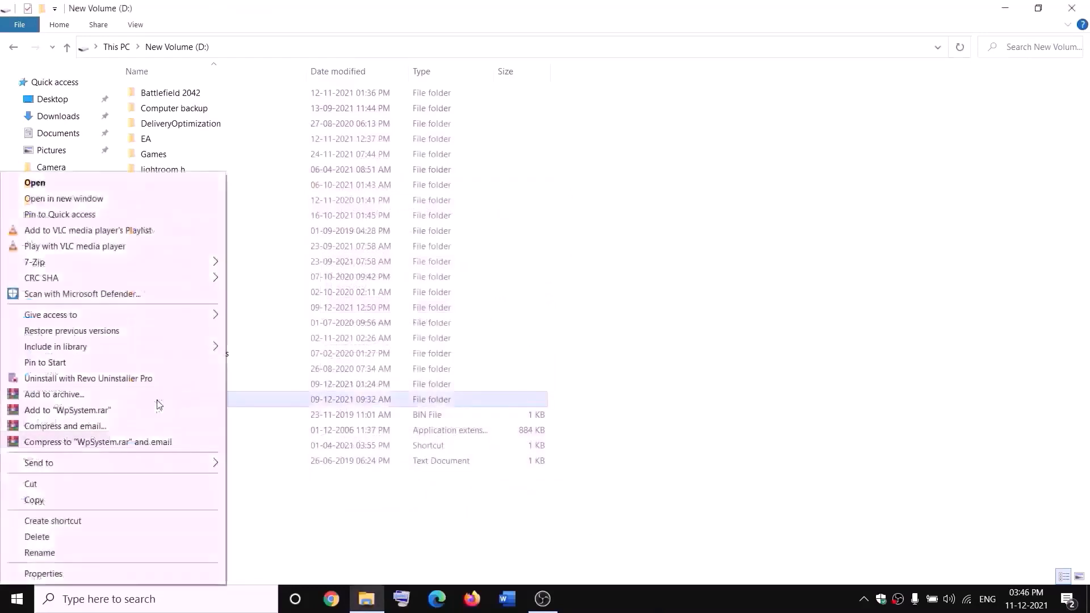
{"action": "left_click", "coordinate": [45, 554]}
{"action": "key", "text": "End"}
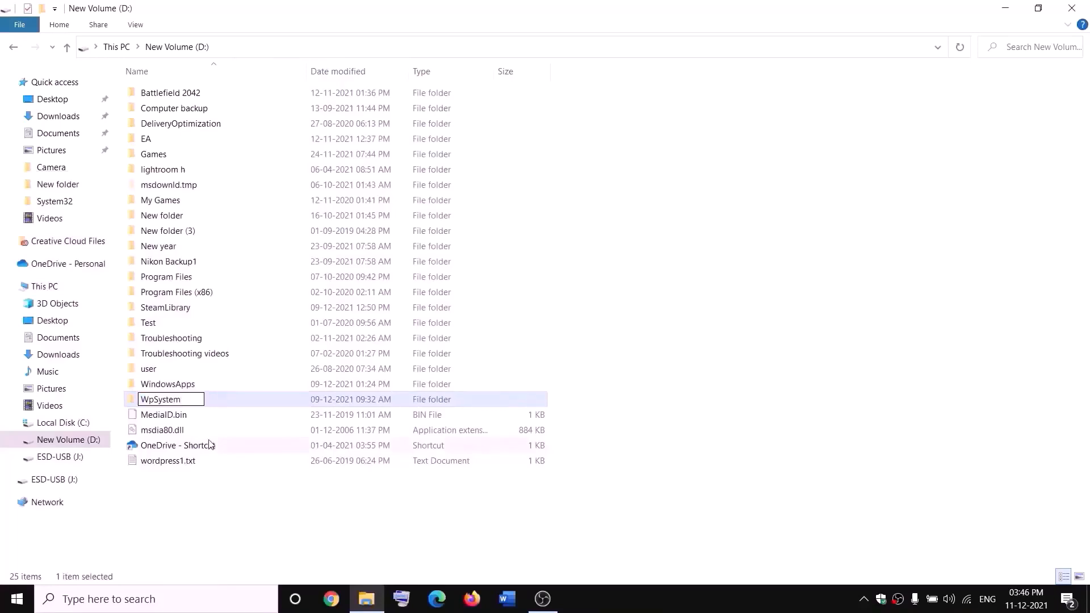
{"action": "type", "text": ".old"}
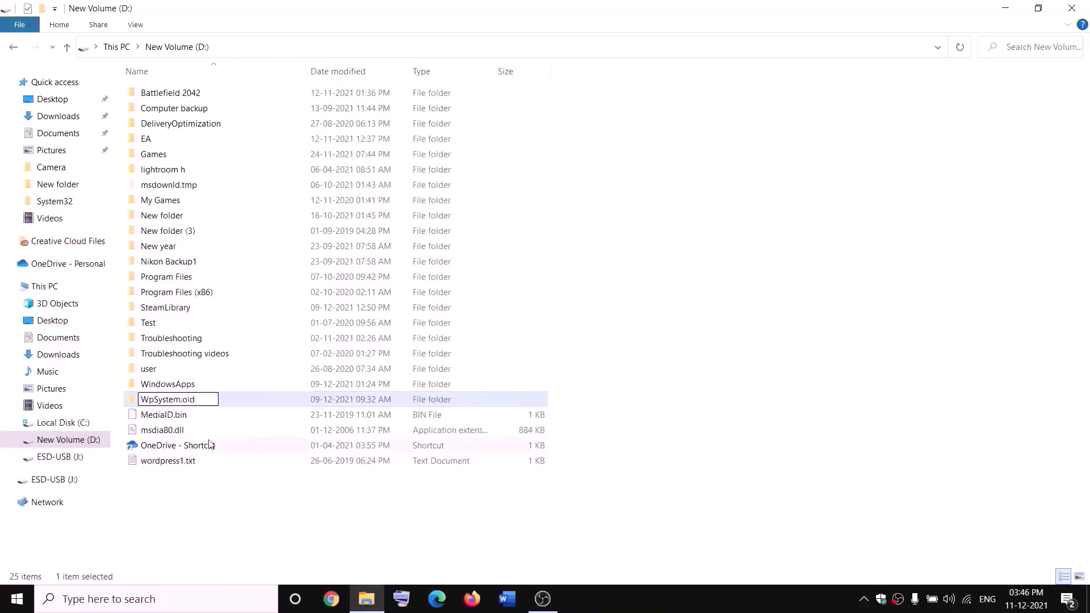
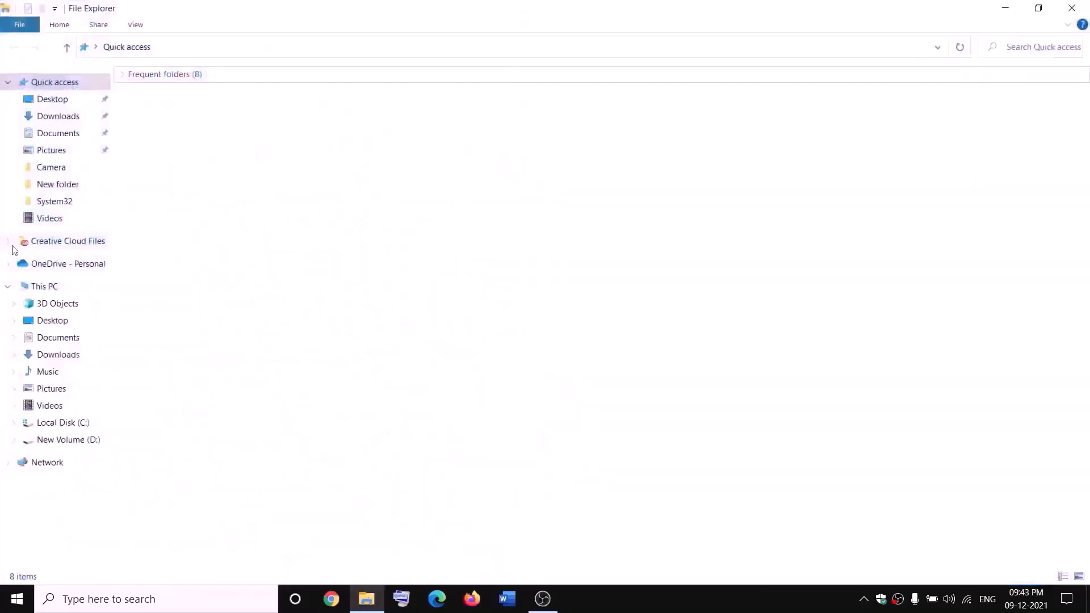
Go to the D: drive and bring up the advanced security settings of the WindowsApps folder.
{"action": "left_click", "coordinate": [25, 285]}
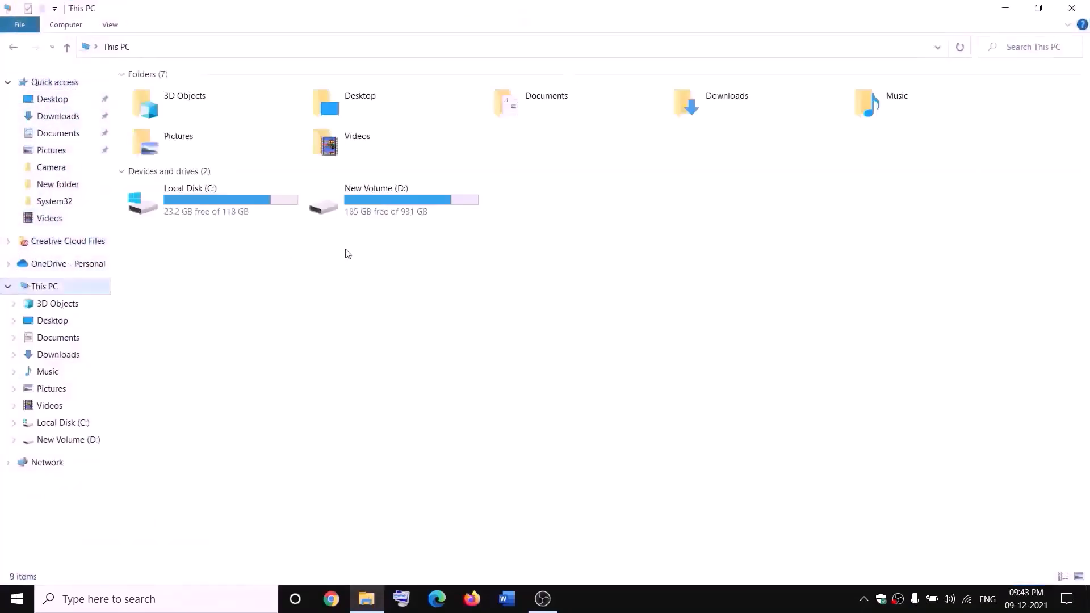
{"action": "double_click", "coordinate": [390, 206]}
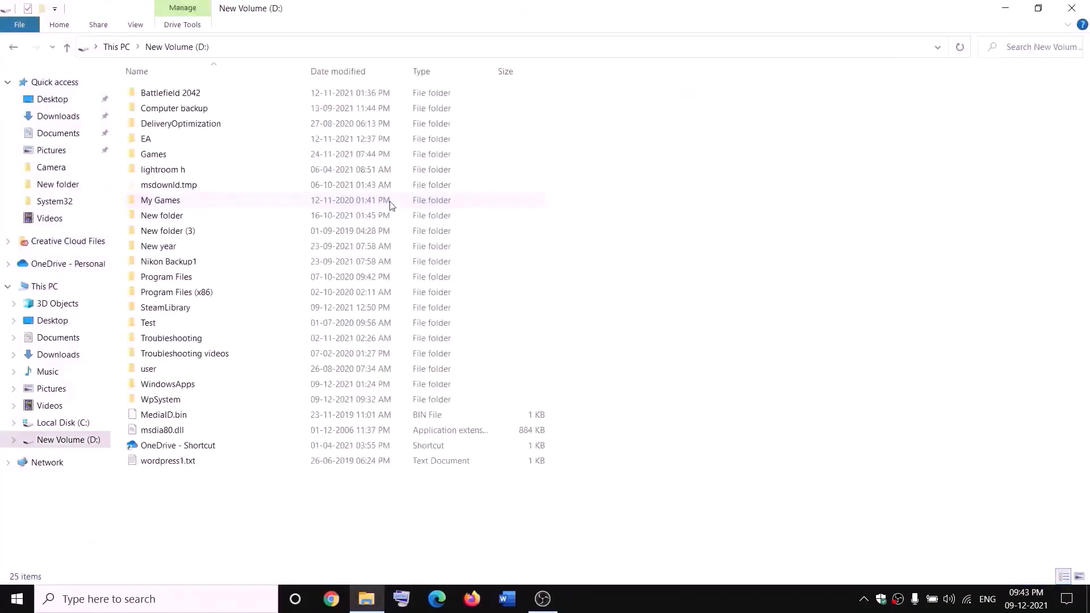
{"action": "left_click", "coordinate": [194, 384]}
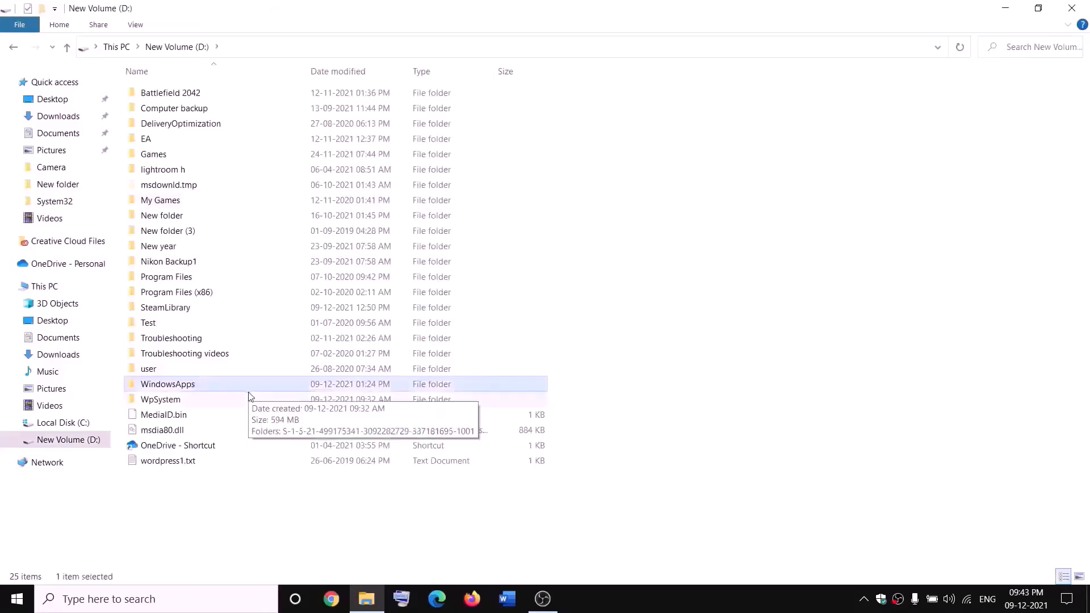
{"action": "right_click", "coordinate": [206, 391]}
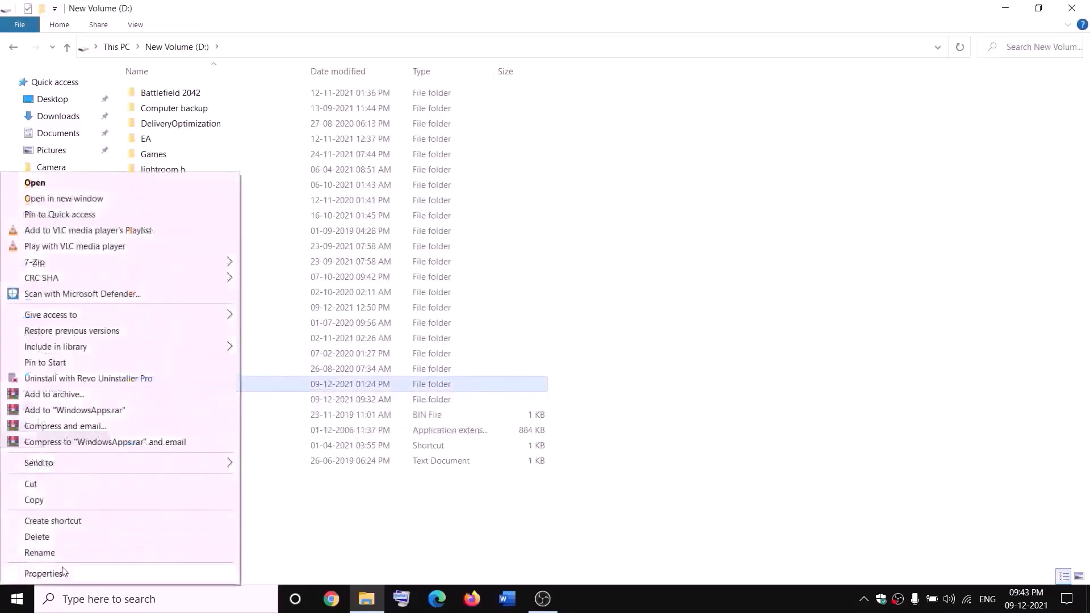
{"action": "left_click", "coordinate": [44, 574]}
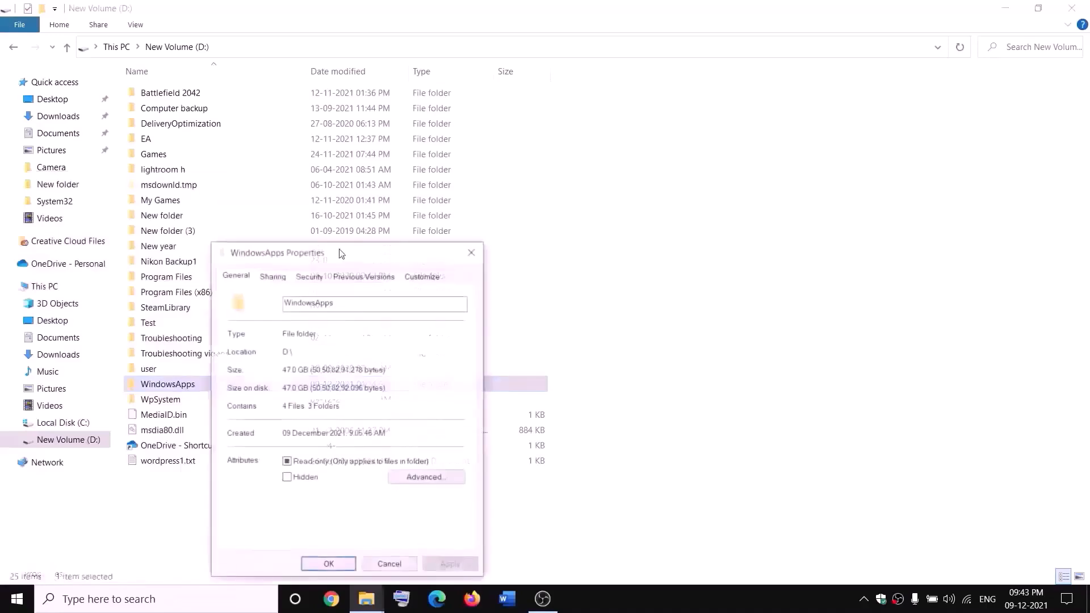
{"action": "left_click", "coordinate": [308, 278]}
{"action": "left_click", "coordinate": [429, 510]}
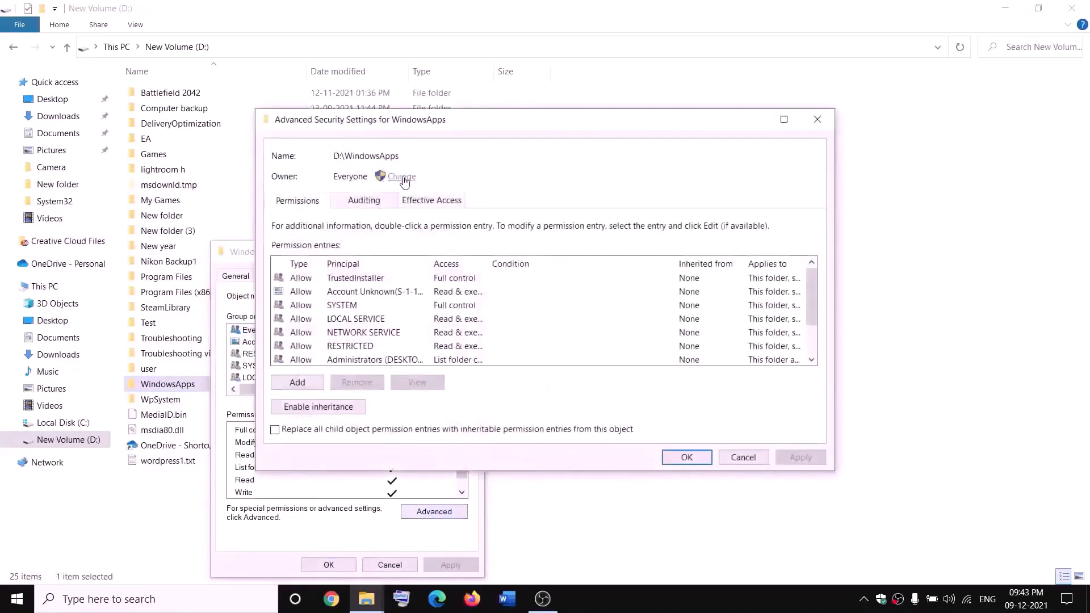
Set the WindowsApps owner to everyone, replacing the owner on subcontainers and objects, apply it and close the folder's dialogs.
{"action": "left_click", "coordinate": [399, 177]}
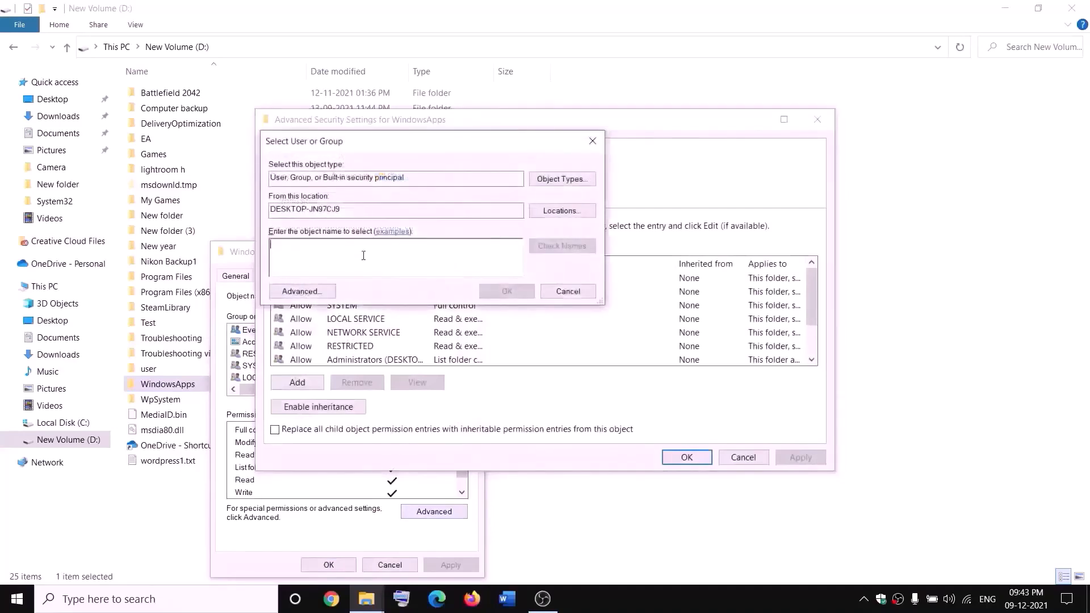
{"action": "type", "text": "everyone"}
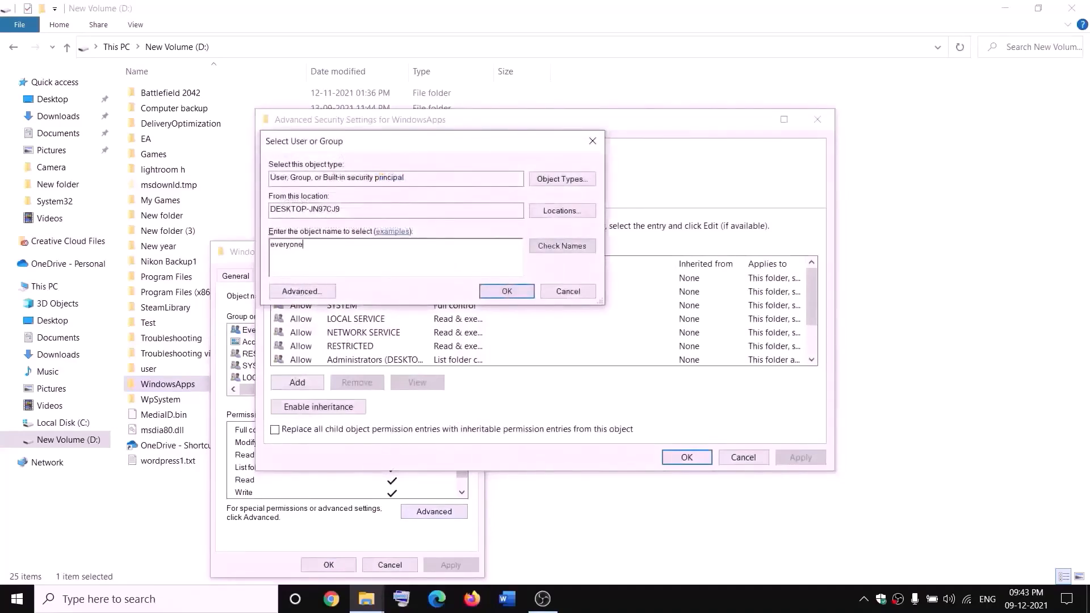
{"action": "left_click", "coordinate": [575, 251]}
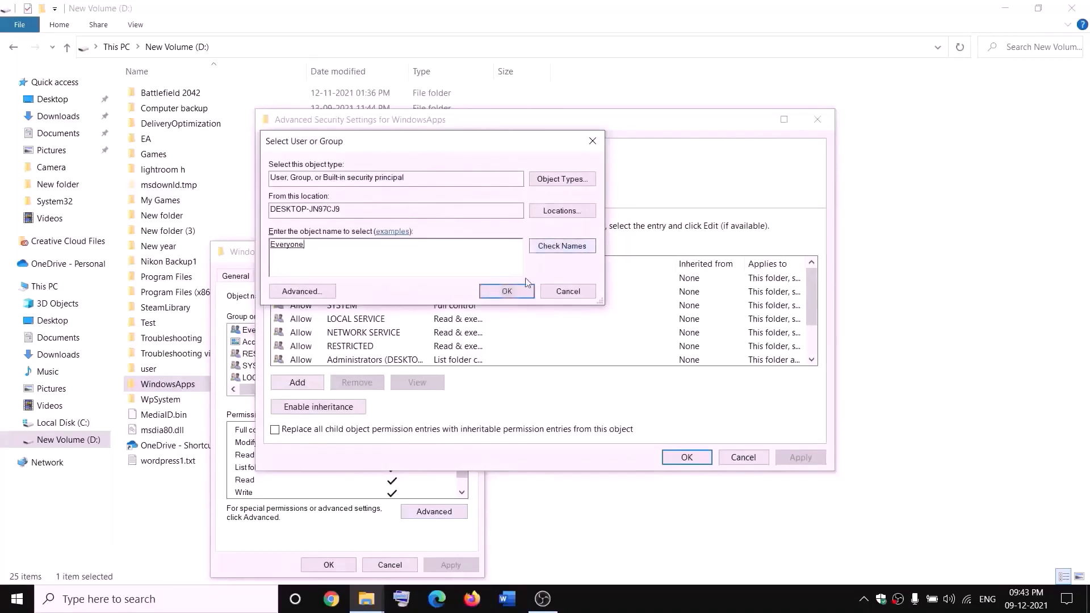
{"action": "left_click", "coordinate": [507, 291]}
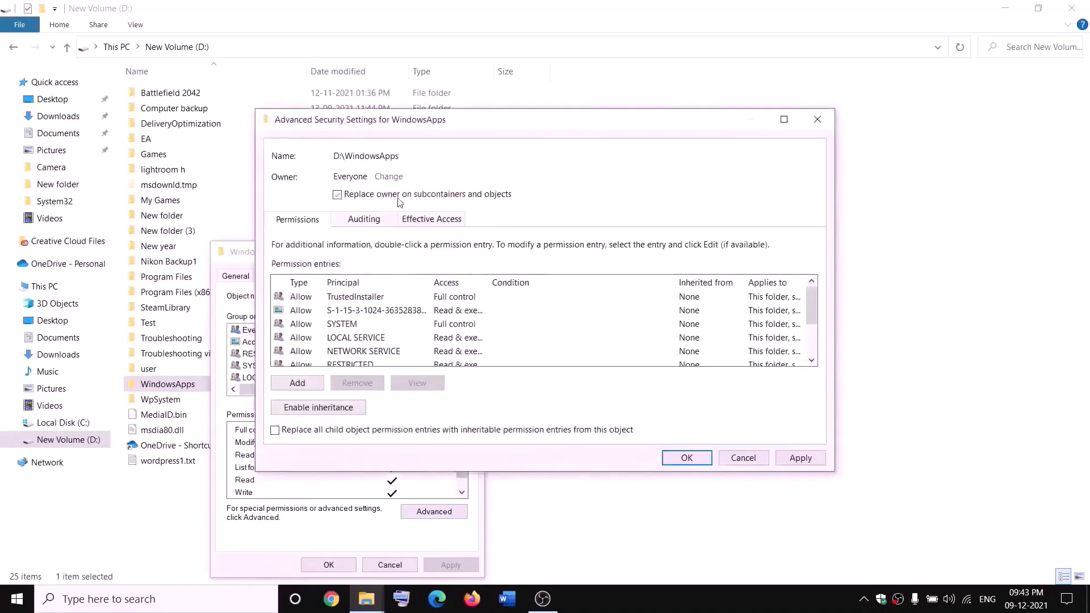
{"action": "left_click", "coordinate": [804, 458]}
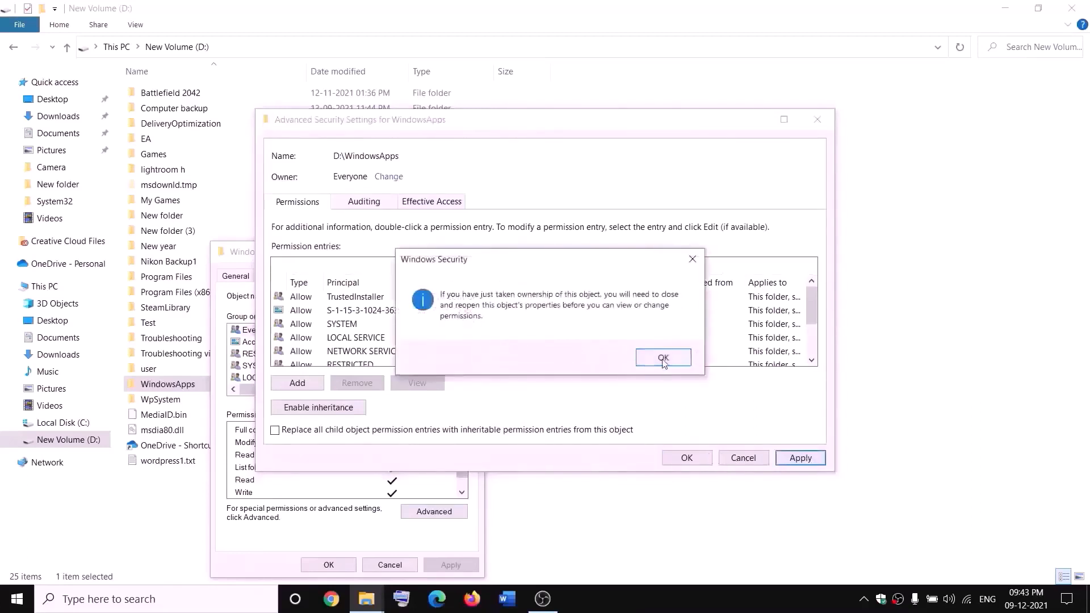
{"action": "left_click", "coordinate": [663, 359]}
{"action": "left_click", "coordinate": [686, 458]}
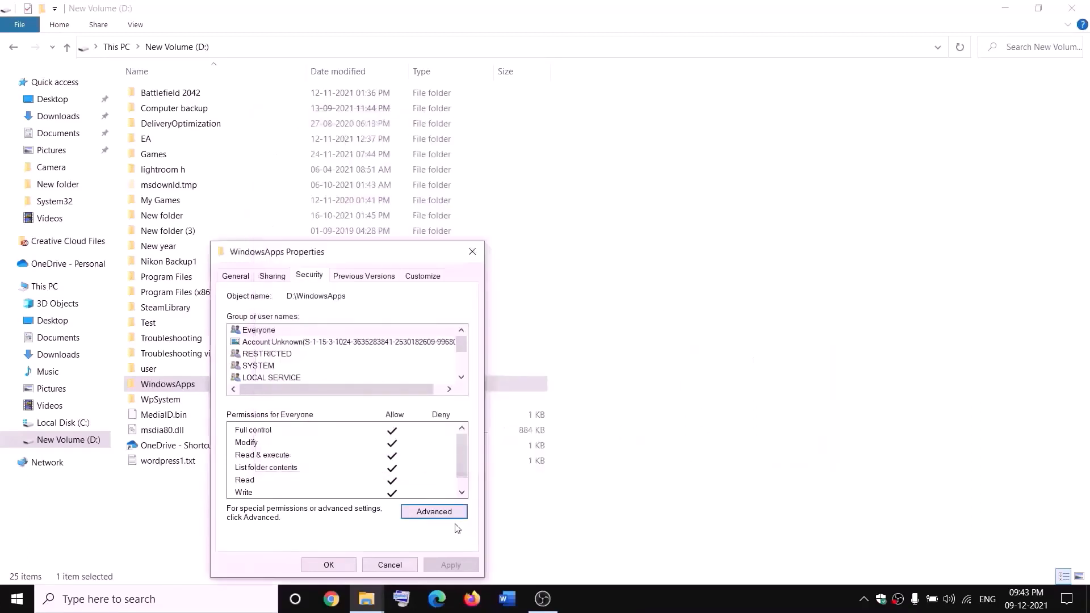
{"action": "left_click", "coordinate": [339, 566]}
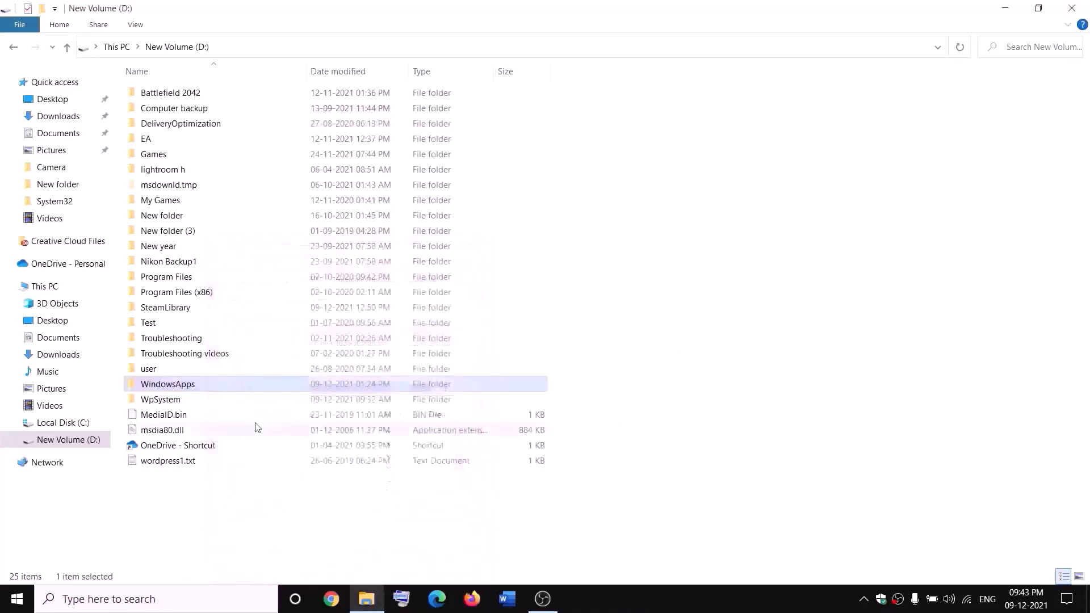
Reopen the WindowsApps folder's properties and return to its advanced security settings.
{"action": "right_click", "coordinate": [206, 389]}
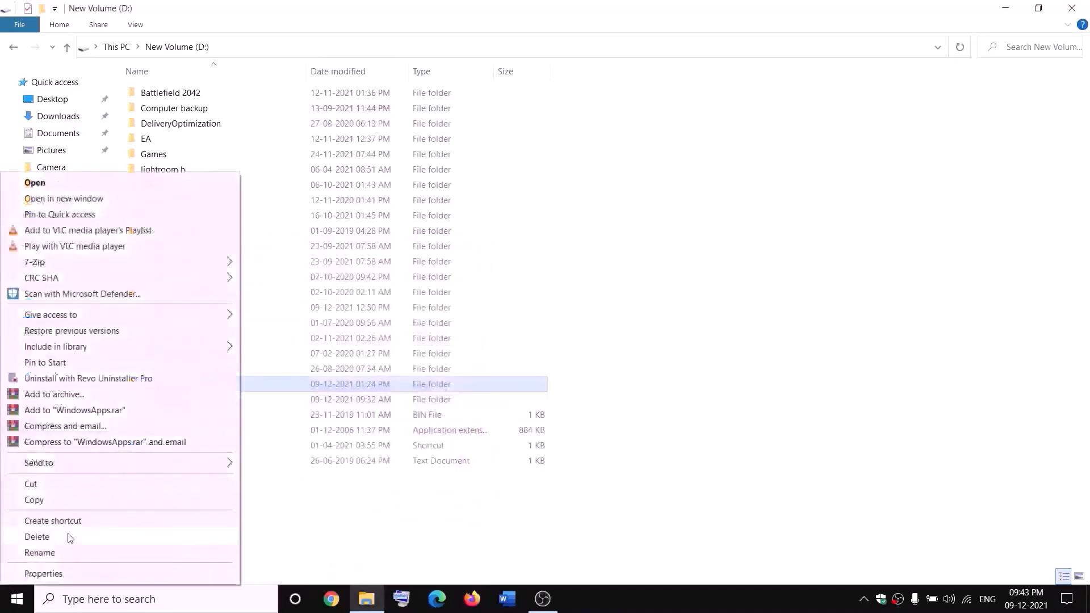
{"action": "left_click", "coordinate": [42, 574]}
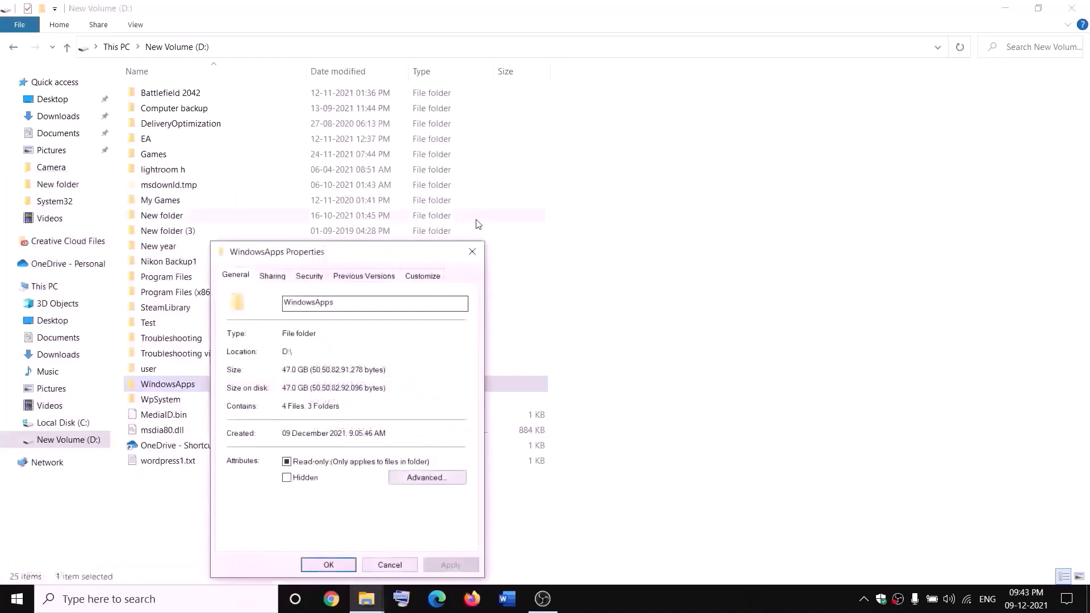
{"action": "left_click", "coordinate": [320, 281]}
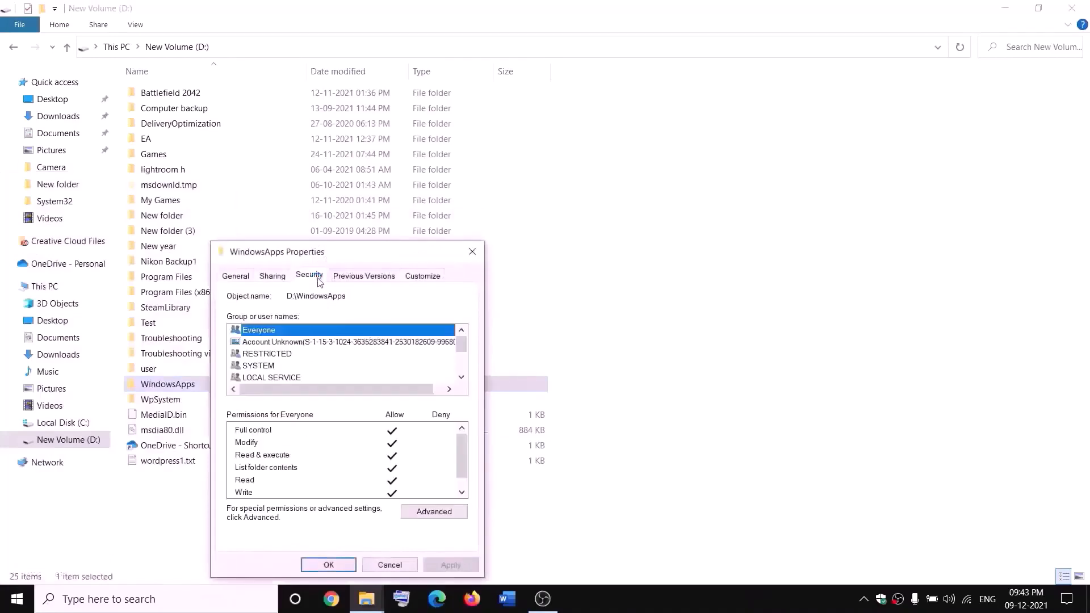
{"action": "left_click", "coordinate": [451, 512]}
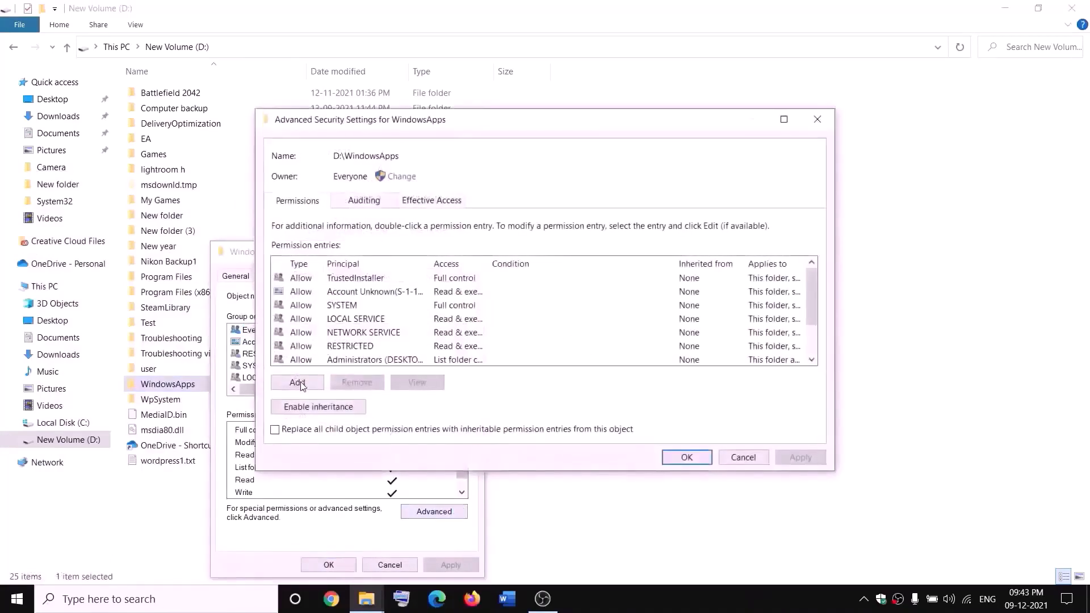
Add a permission entry for WindowsApps with everyone as the principal.
{"action": "left_click", "coordinate": [299, 383]}
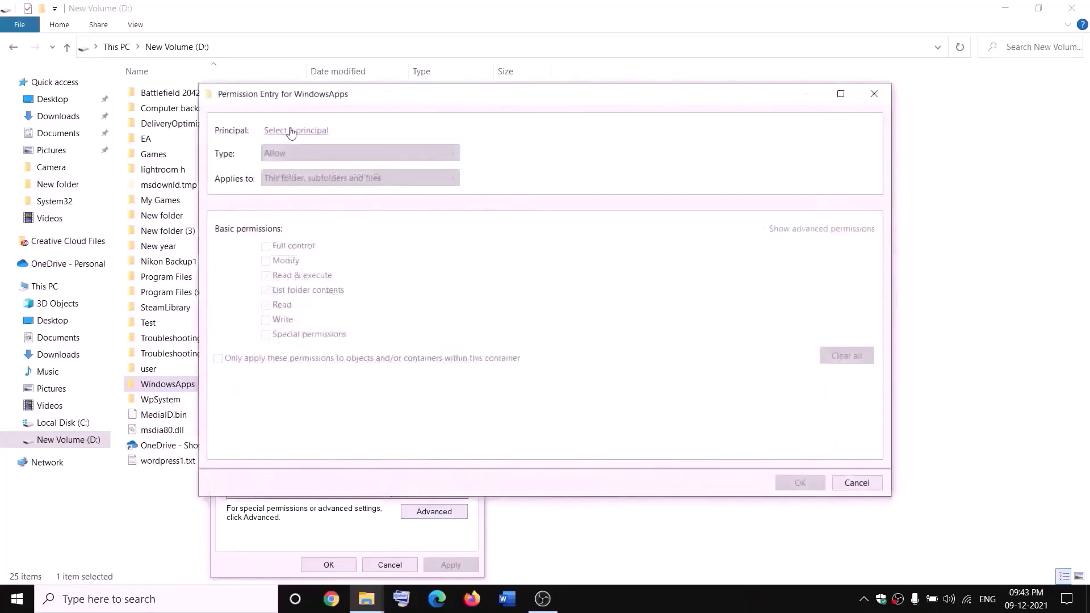
{"action": "left_click", "coordinate": [291, 132]}
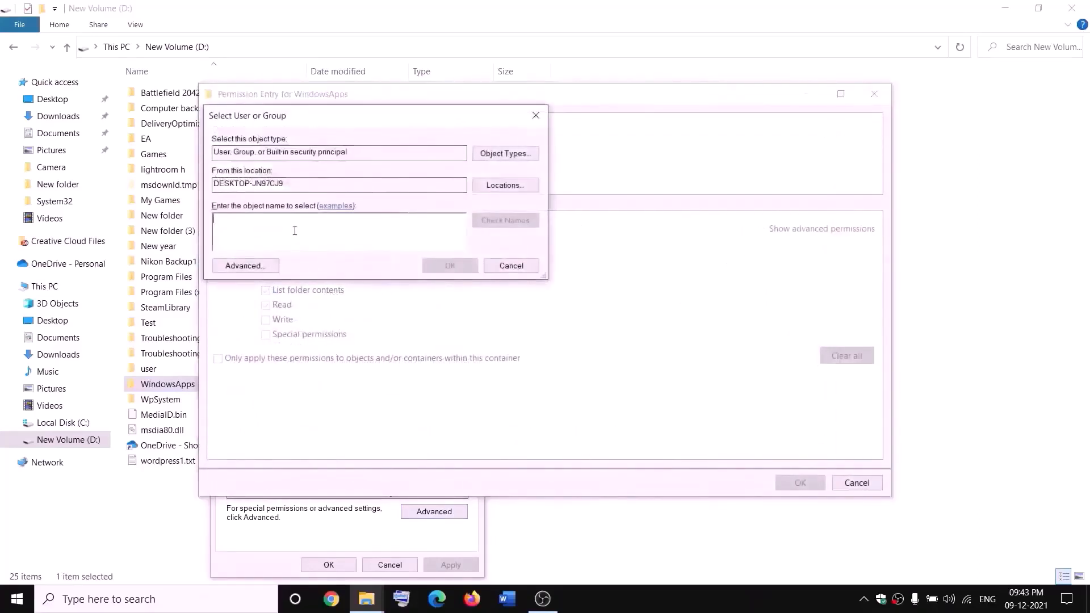
{"action": "type", "text": "everyone"}
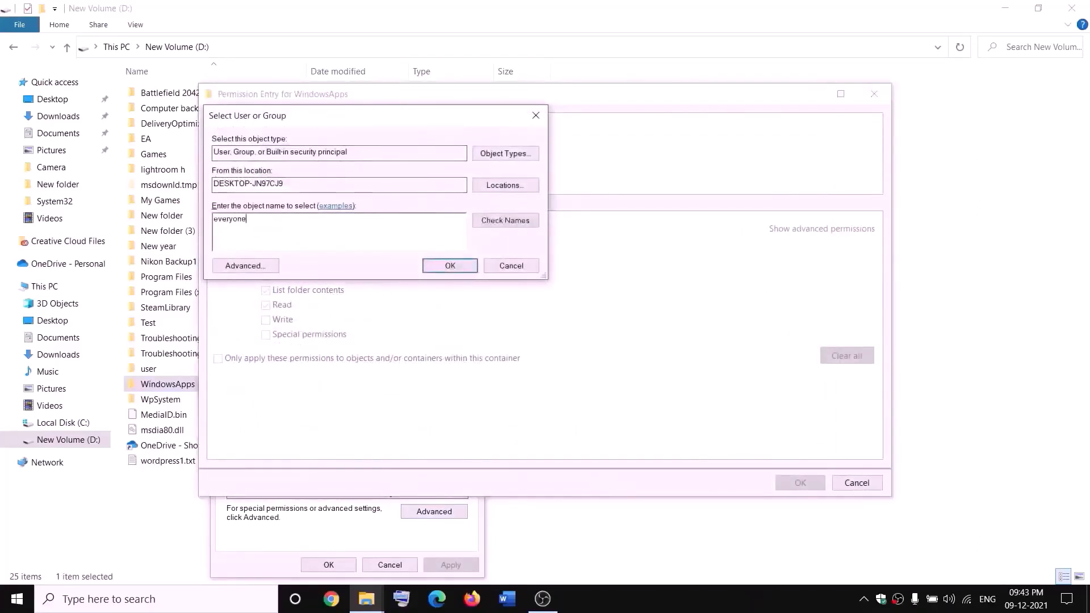
{"action": "left_click", "coordinate": [505, 221]}
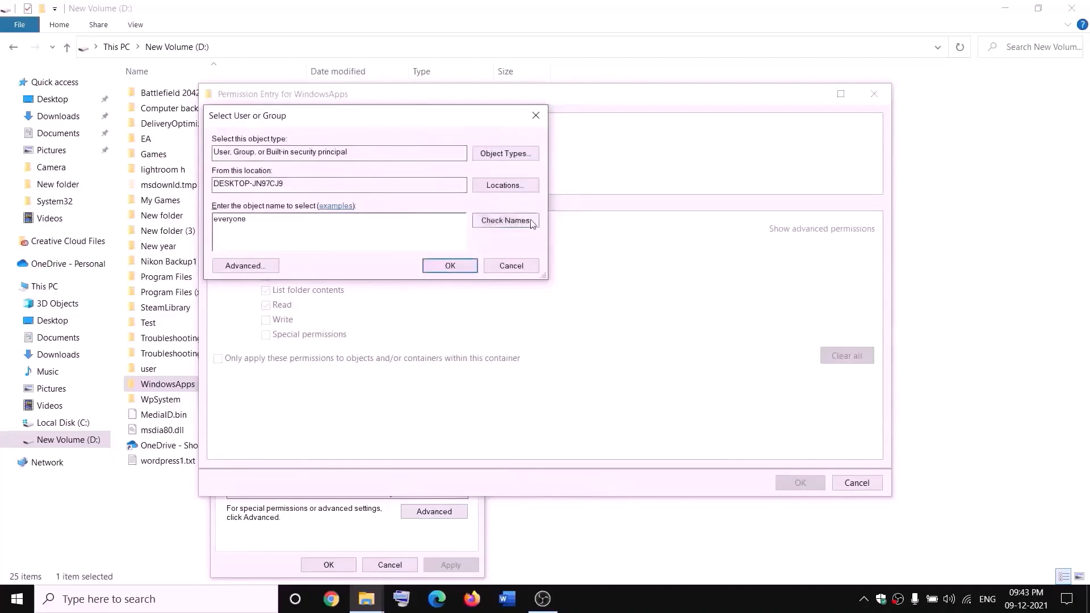
{"action": "left_click", "coordinate": [450, 266]}
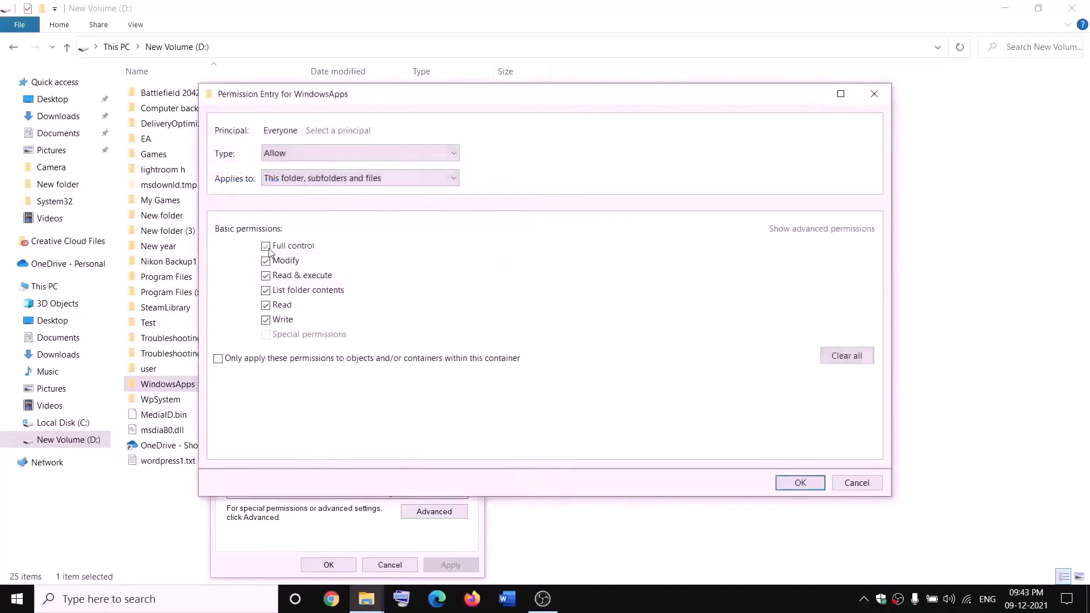
Grant Full control in the WindowsApps permission entry, apply it and close all of the folder's security and properties dialogs.
{"action": "left_click", "coordinate": [813, 480]}
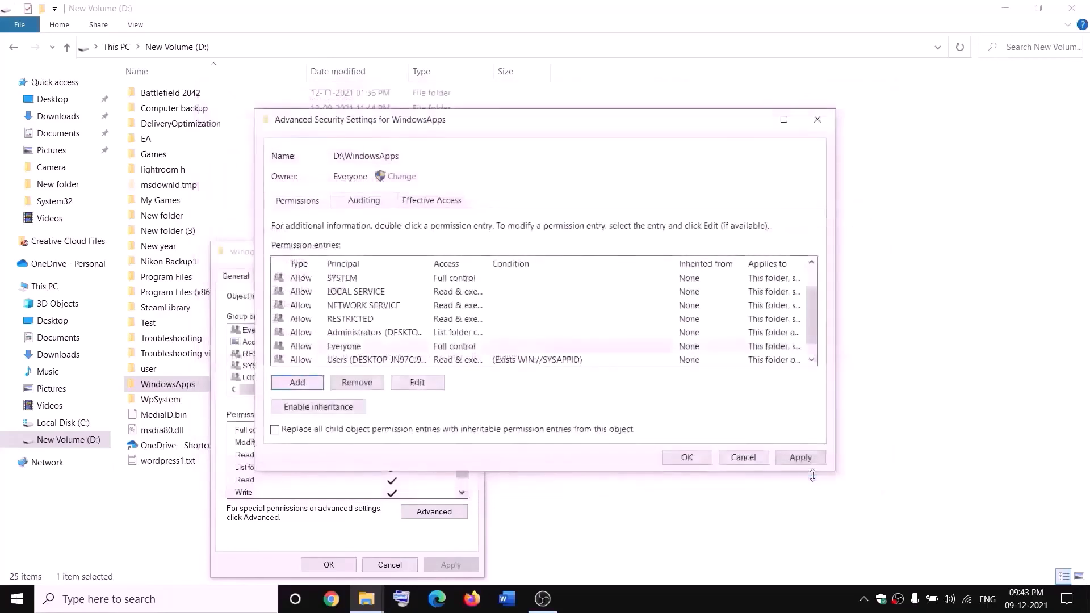
{"action": "left_click", "coordinate": [800, 458]}
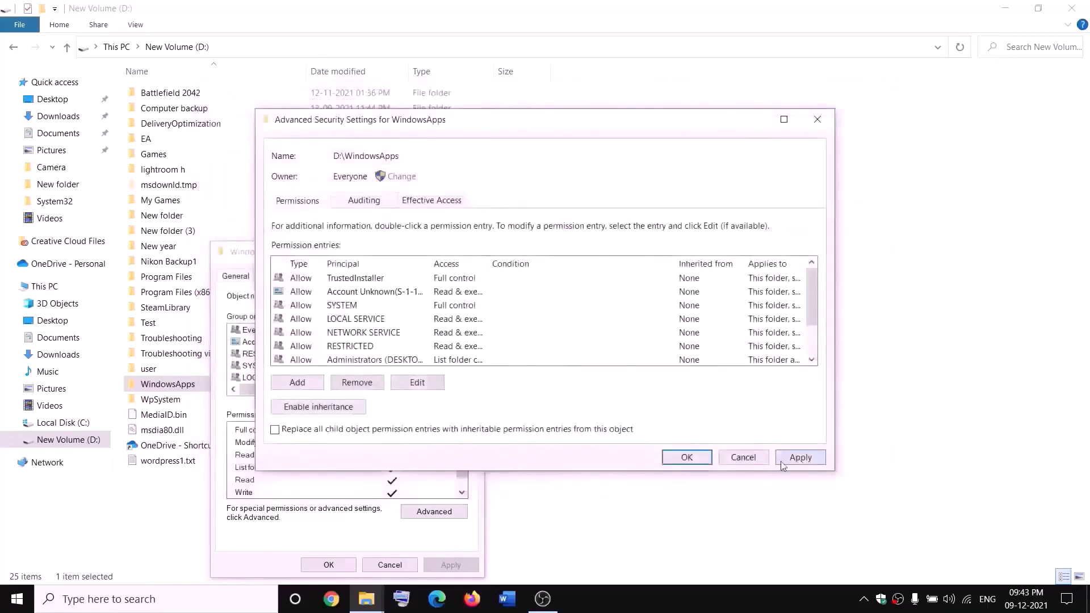
{"action": "left_click", "coordinate": [685, 457]}
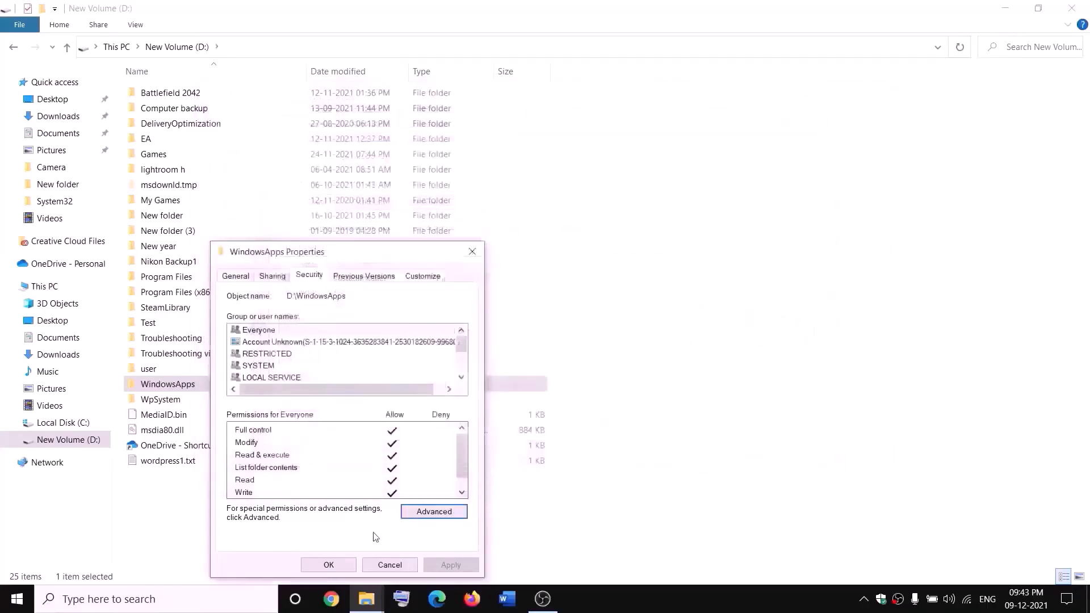
{"action": "left_click", "coordinate": [351, 565]}
Rename the WindowsApps folder on the D: drive as WindowsApps.old.
{"action": "right_click", "coordinate": [206, 390]}
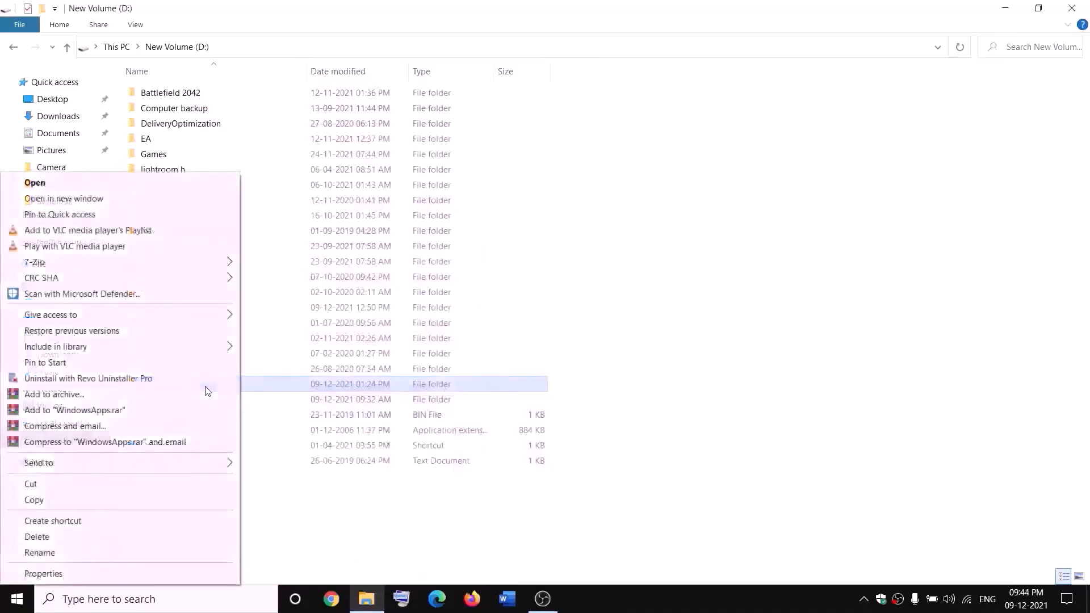
{"action": "left_click", "coordinate": [35, 552]}
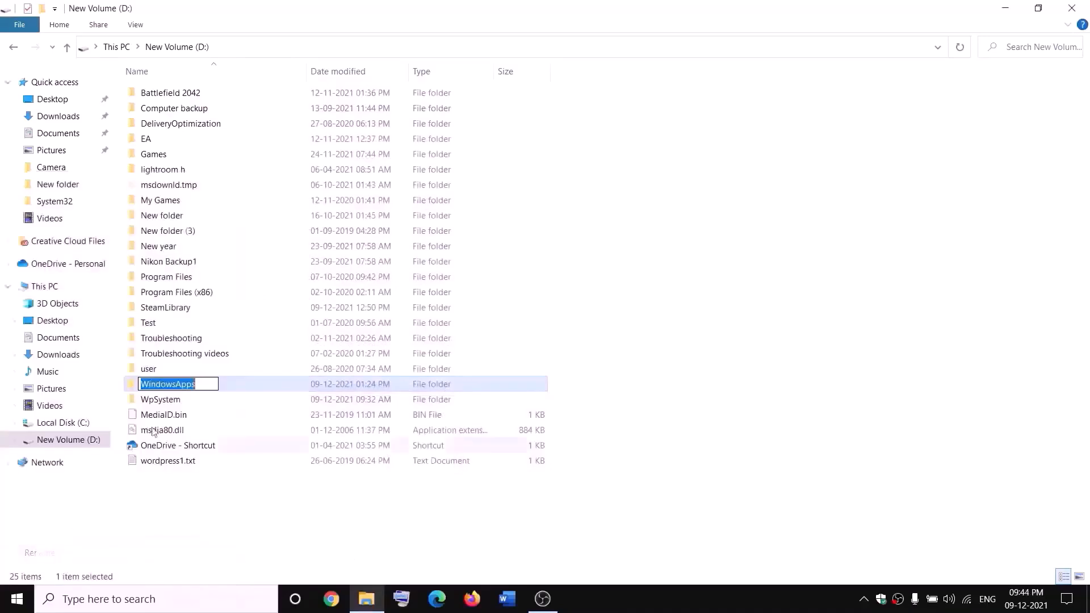
{"action": "left_click", "coordinate": [204, 381]}
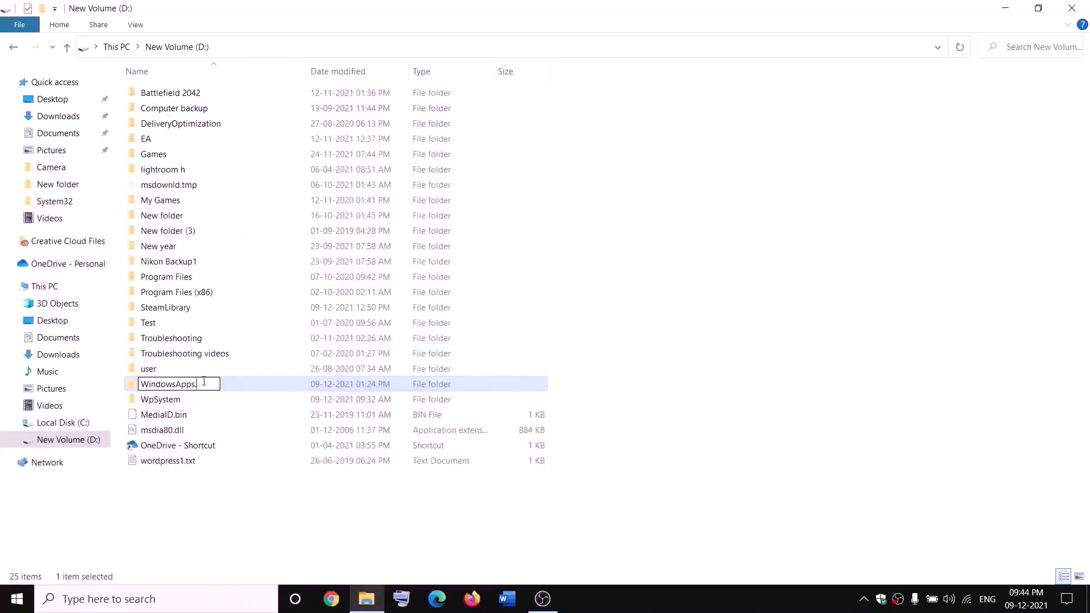
{"action": "type", "text": ".old"}
{"action": "left_click", "coordinate": [249, 495]}
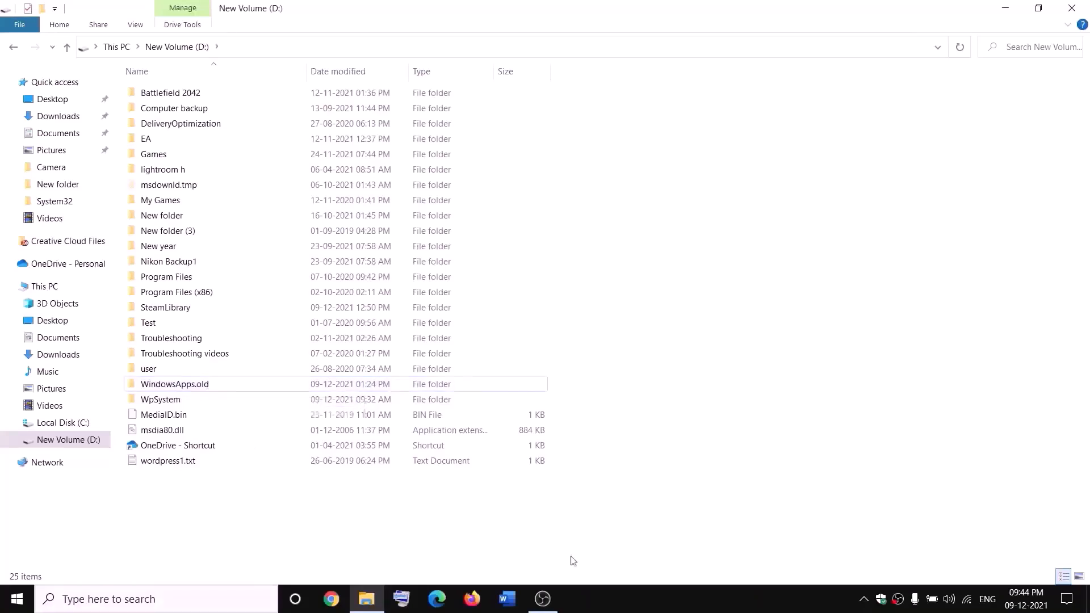
Open Task Manager, end the Gaming Services background process and close Task Manager.
{"action": "right_click", "coordinate": [16, 599]}
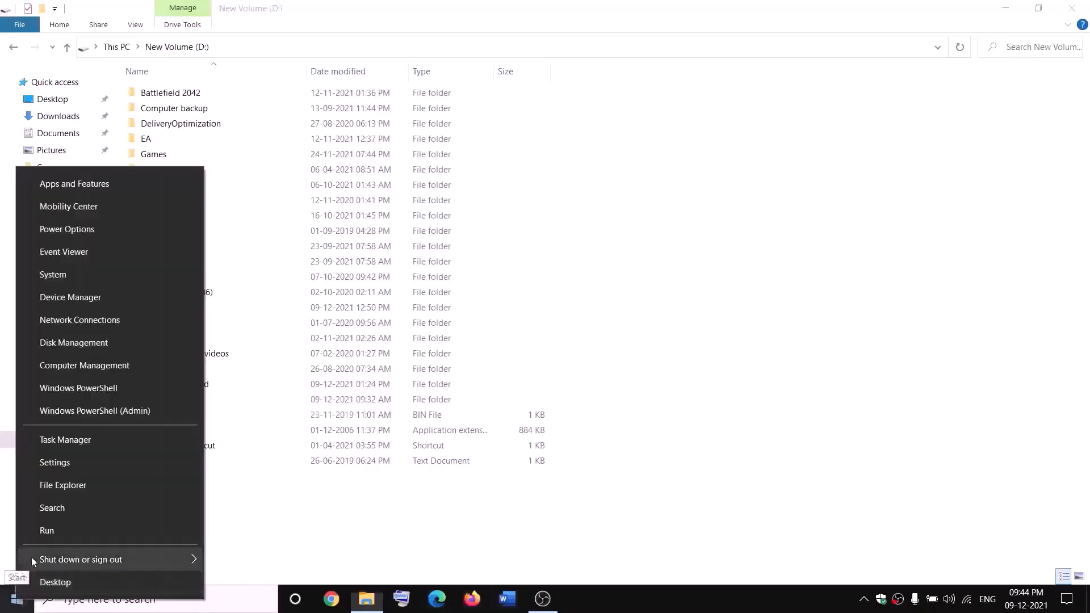
{"action": "left_click", "coordinate": [59, 445]}
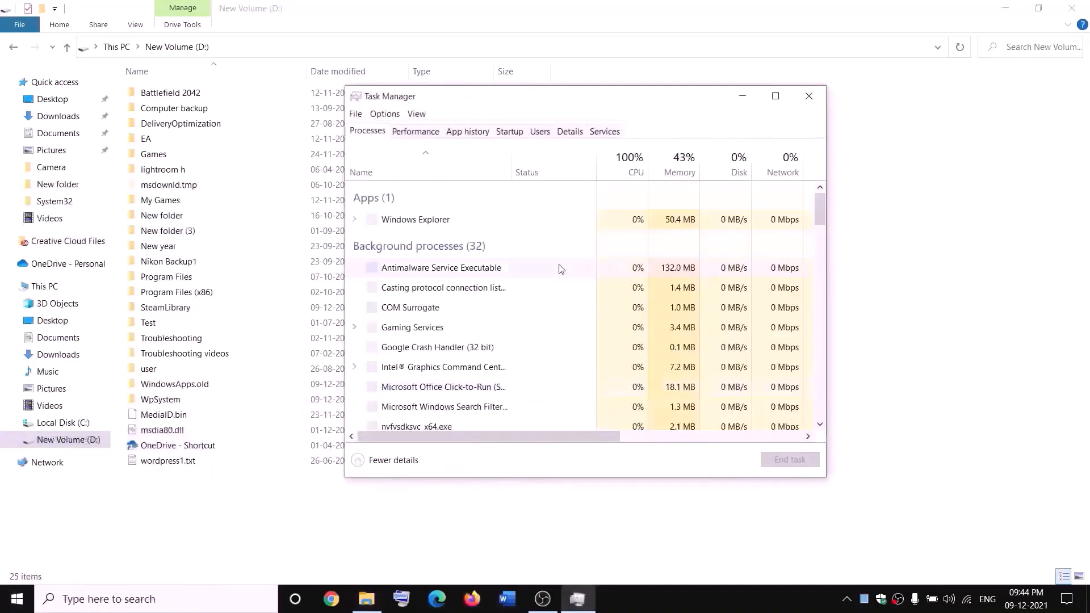
{"action": "scroll", "coordinate": [495, 321], "scroll_direction": "down", "scroll_amount": 2}
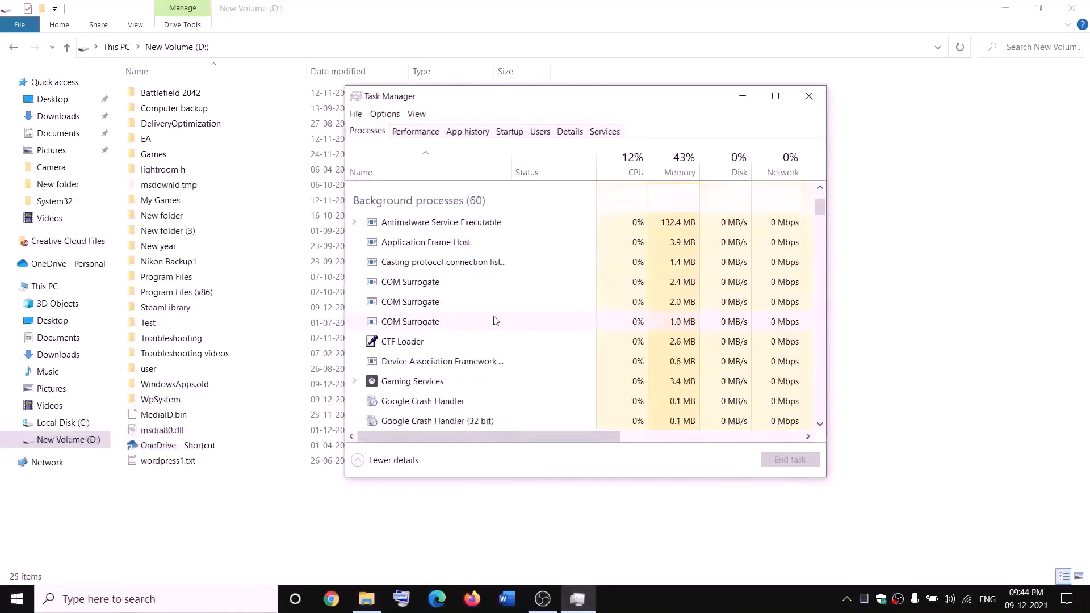
{"action": "right_click", "coordinate": [396, 386]}
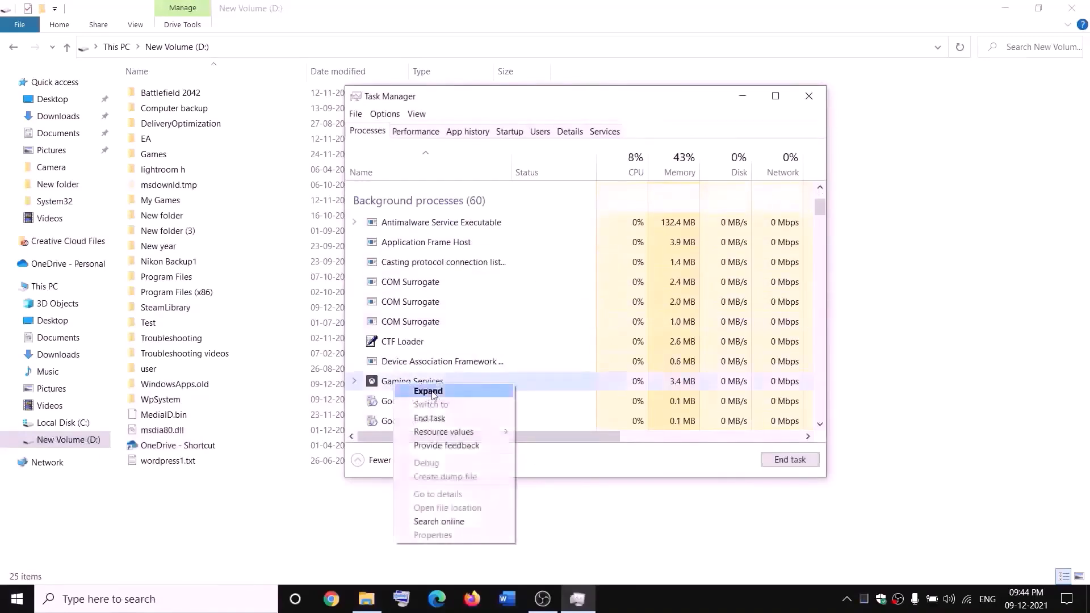
{"action": "left_click", "coordinate": [436, 420]}
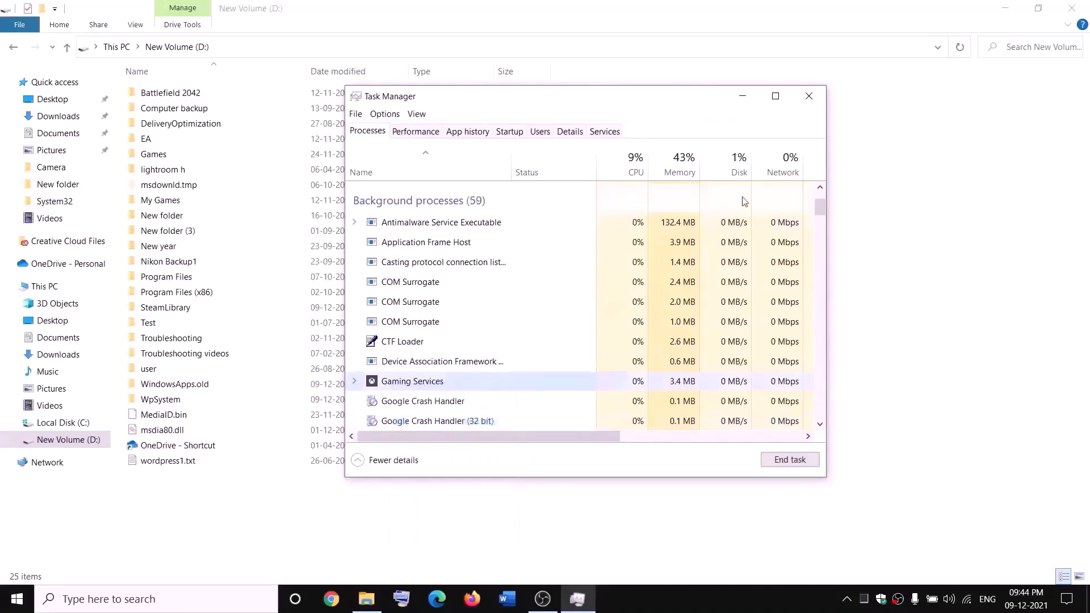
{"action": "left_click", "coordinate": [819, 99]}
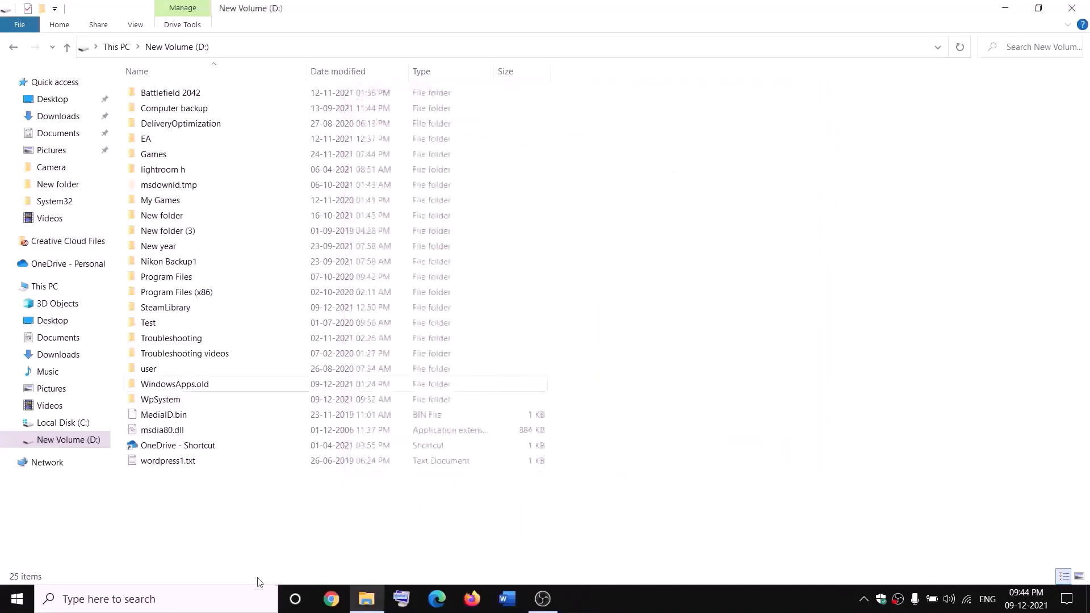
Open the Windows Services console, find the Gaming Services entries and start the first one.
{"action": "left_click", "coordinate": [238, 599]}
{"action": "type", "text": "servi"}
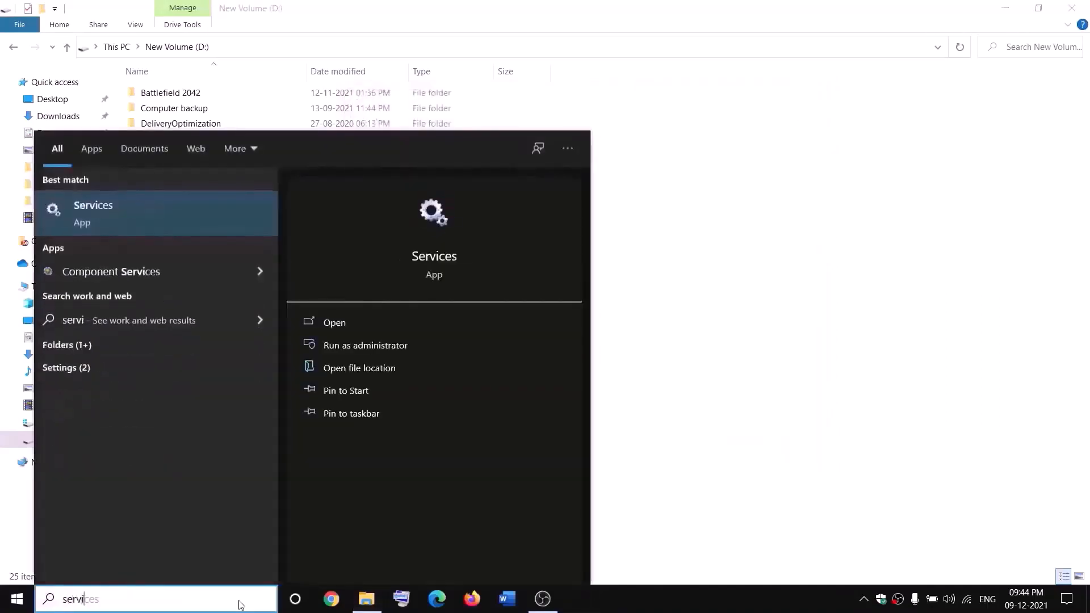
{"action": "key", "text": "Return"}
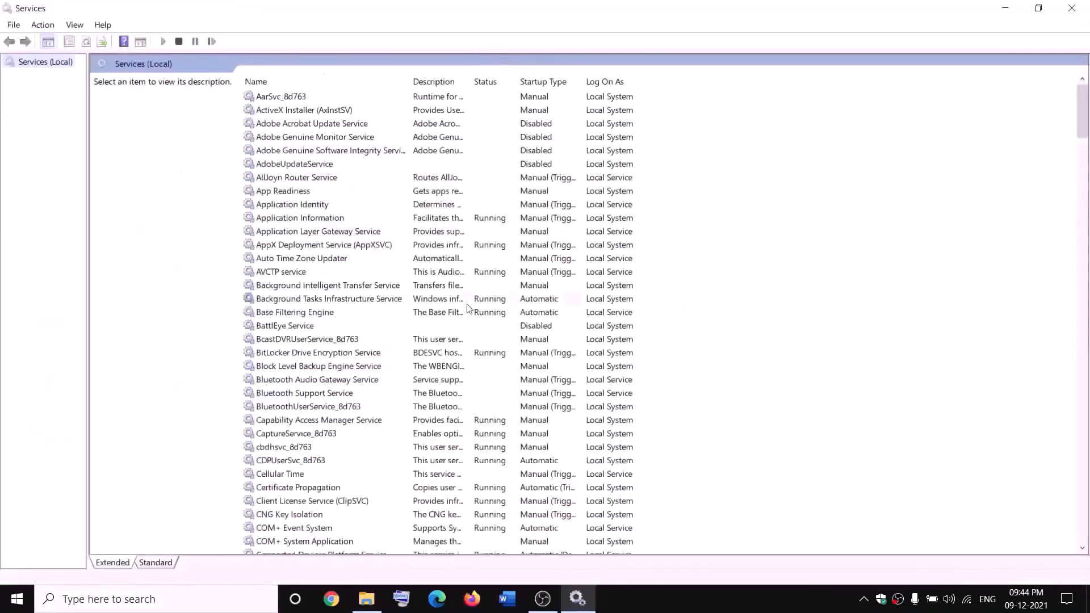
{"action": "left_click", "coordinate": [467, 305]}
{"action": "key", "text": "g"}
{"action": "left_click", "coordinate": [477, 150]}
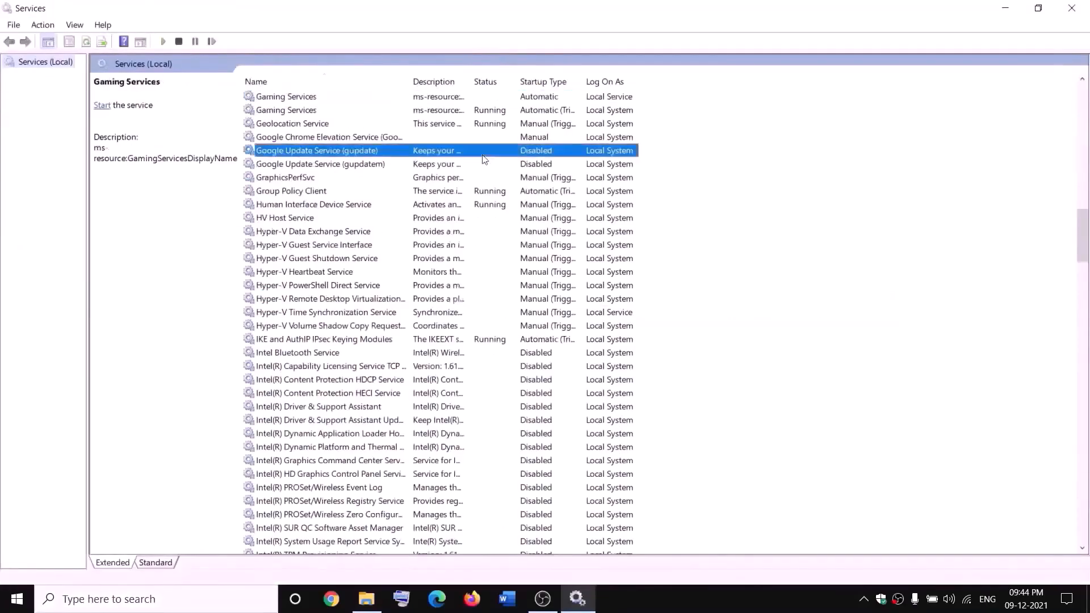
{"action": "left_click", "coordinate": [452, 100]}
{"action": "right_click", "coordinate": [452, 99]}
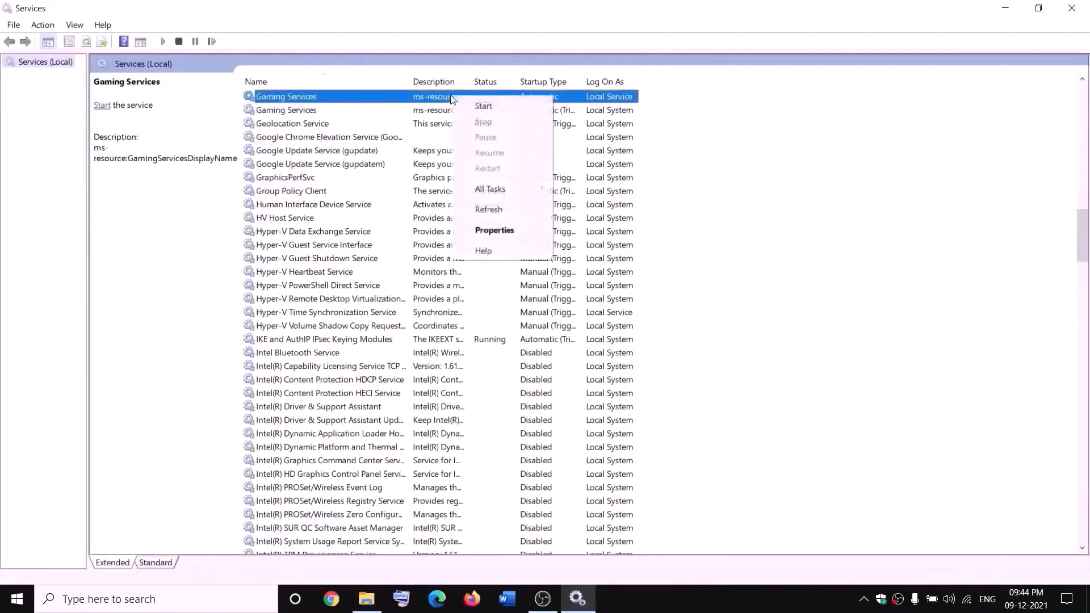
{"action": "left_click", "coordinate": [488, 111]}
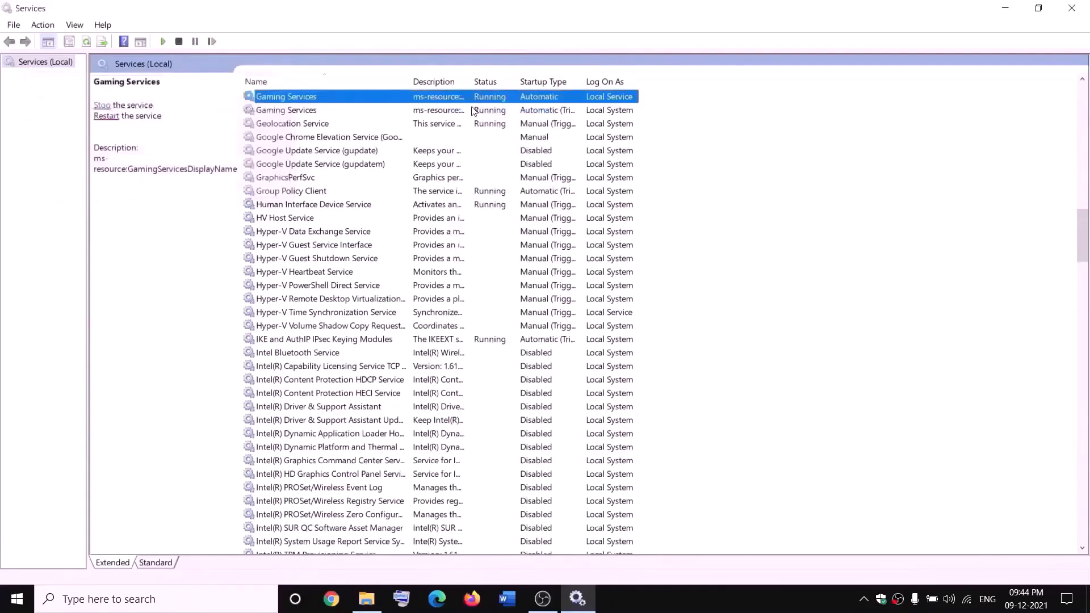
Stop both Gaming Services entries in the services list.
{"action": "right_click", "coordinate": [444, 100]}
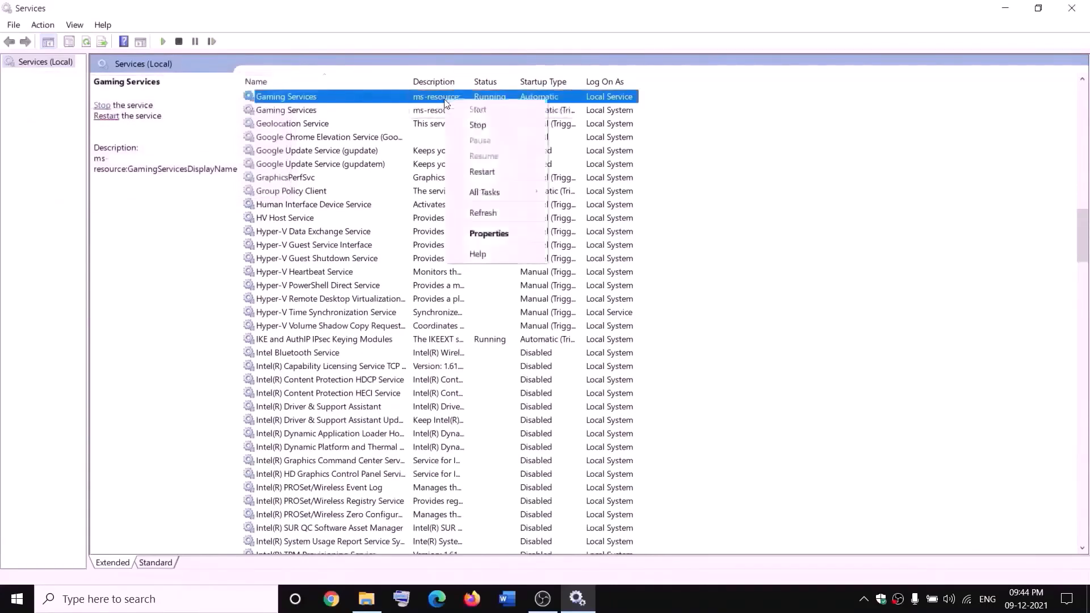
{"action": "left_click", "coordinate": [477, 123]}
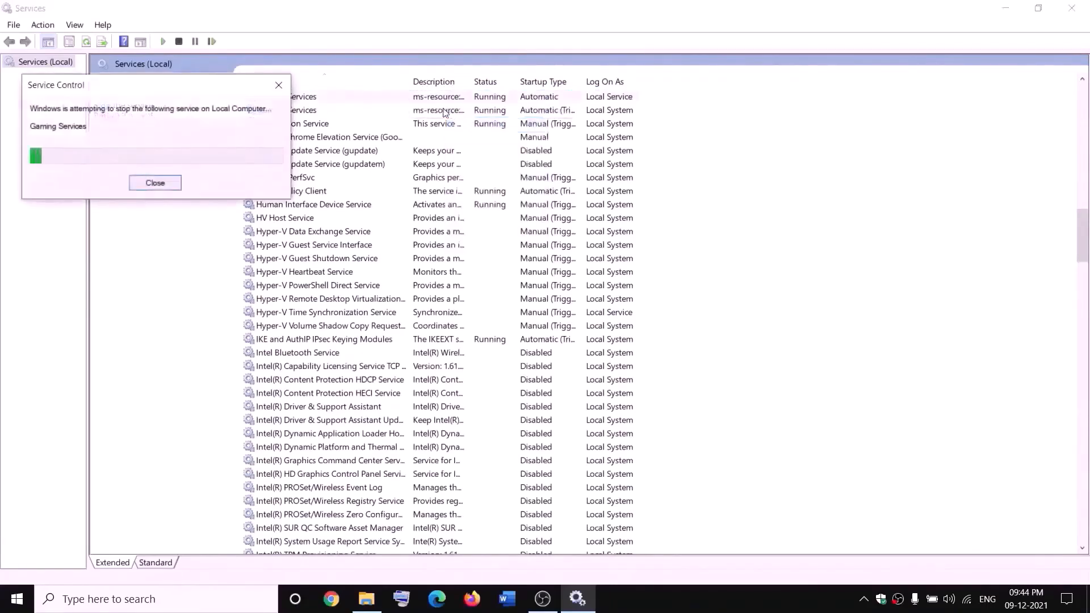
{"action": "left_click", "coordinate": [444, 111]}
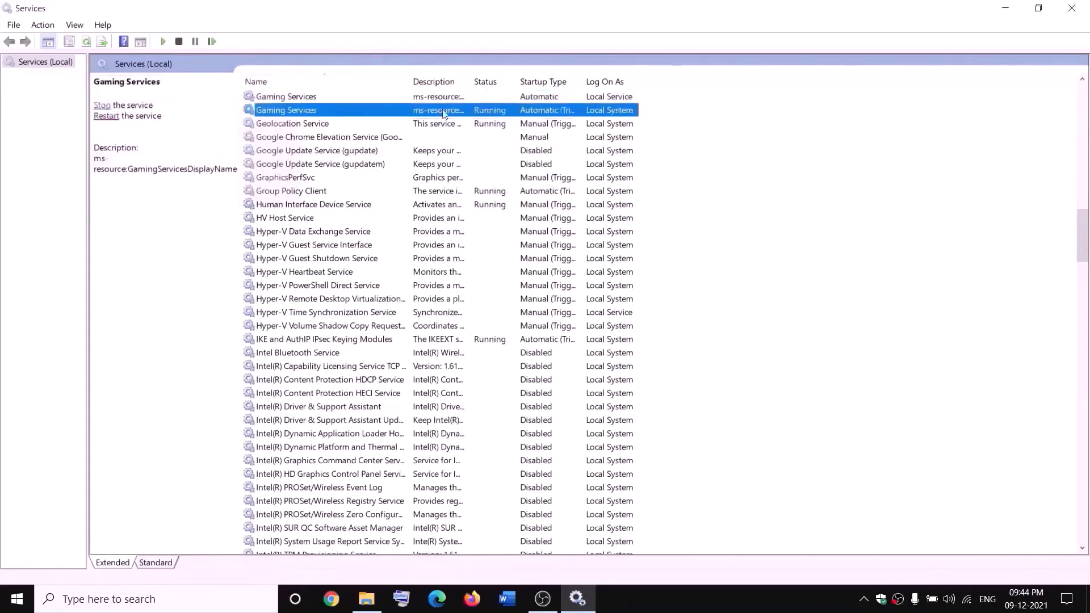
{"action": "right_click", "coordinate": [443, 109]}
{"action": "left_click", "coordinate": [496, 136]}
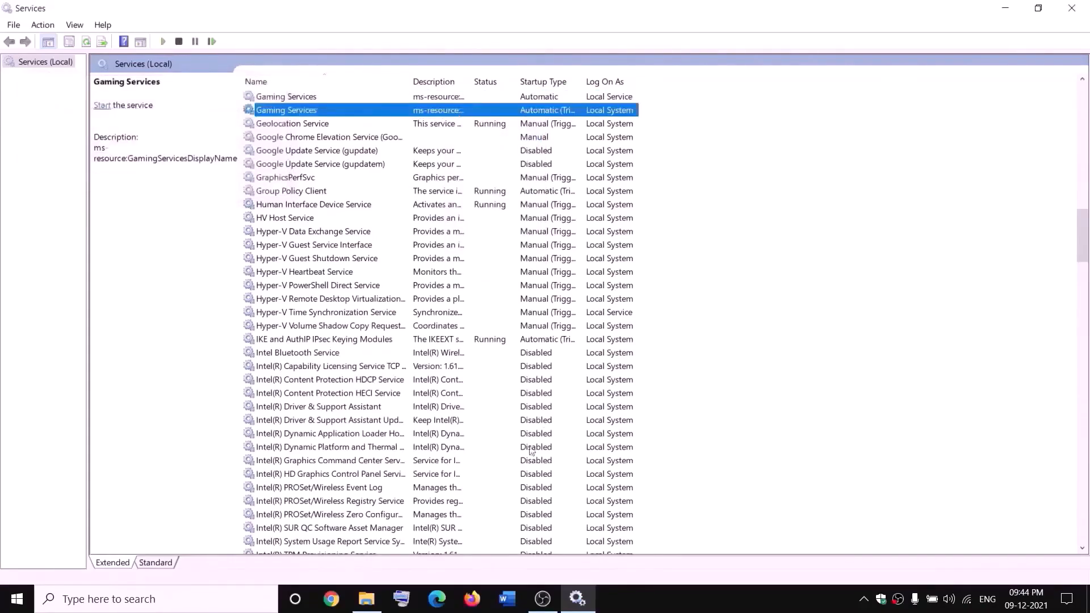
Switch briefly to the D: drive folder view, return to Services and start both Gaming Services entries again.
{"action": "left_click", "coordinate": [373, 606]}
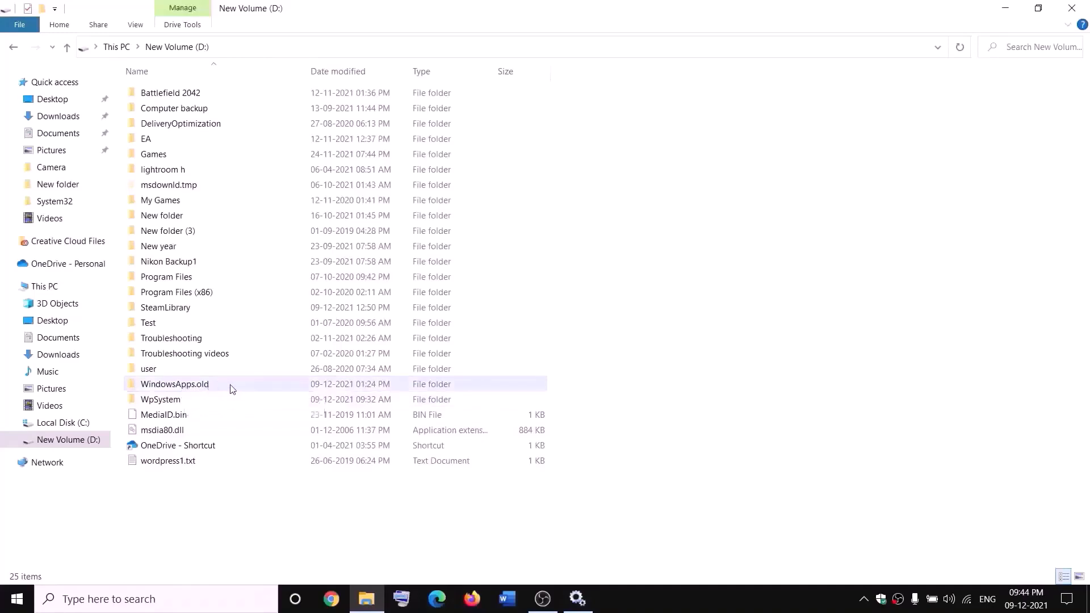
{"action": "key", "text": "alt+Tab"}
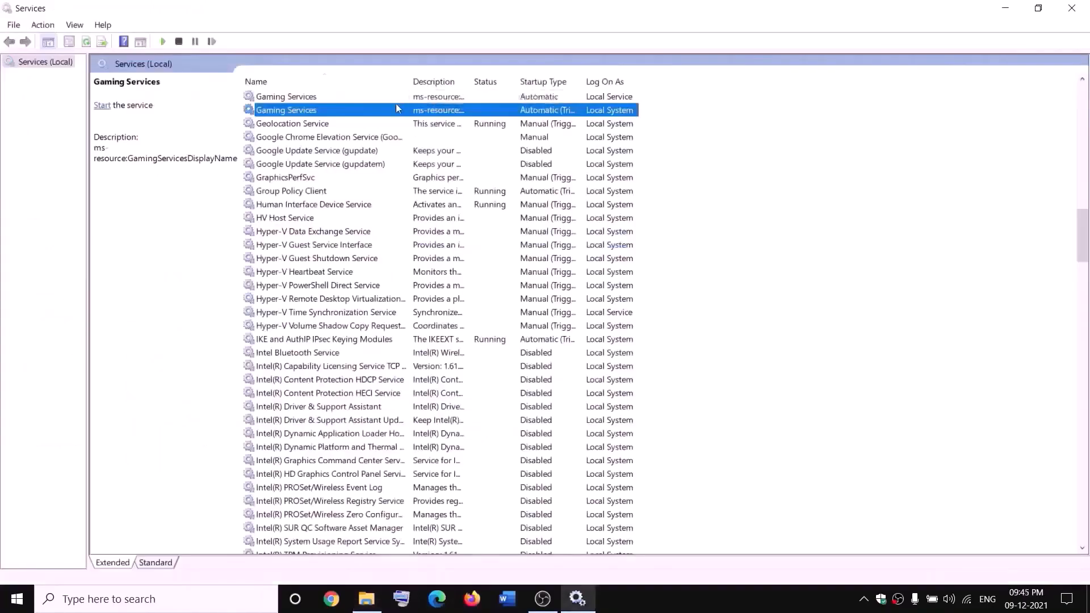
{"action": "left_click", "coordinate": [402, 100]}
{"action": "right_click", "coordinate": [403, 98]}
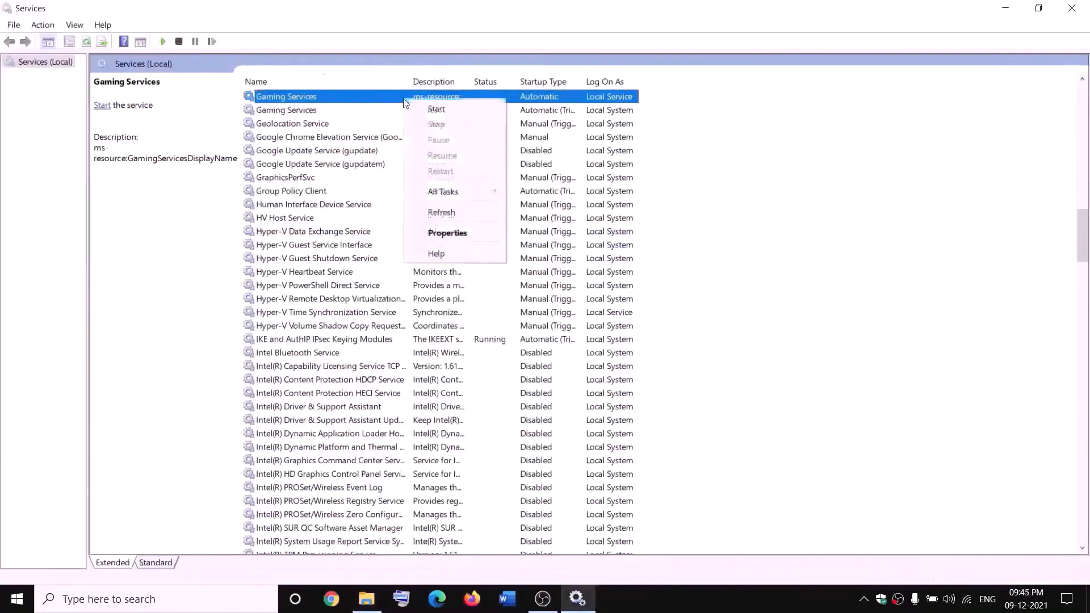
{"action": "left_click", "coordinate": [433, 109]}
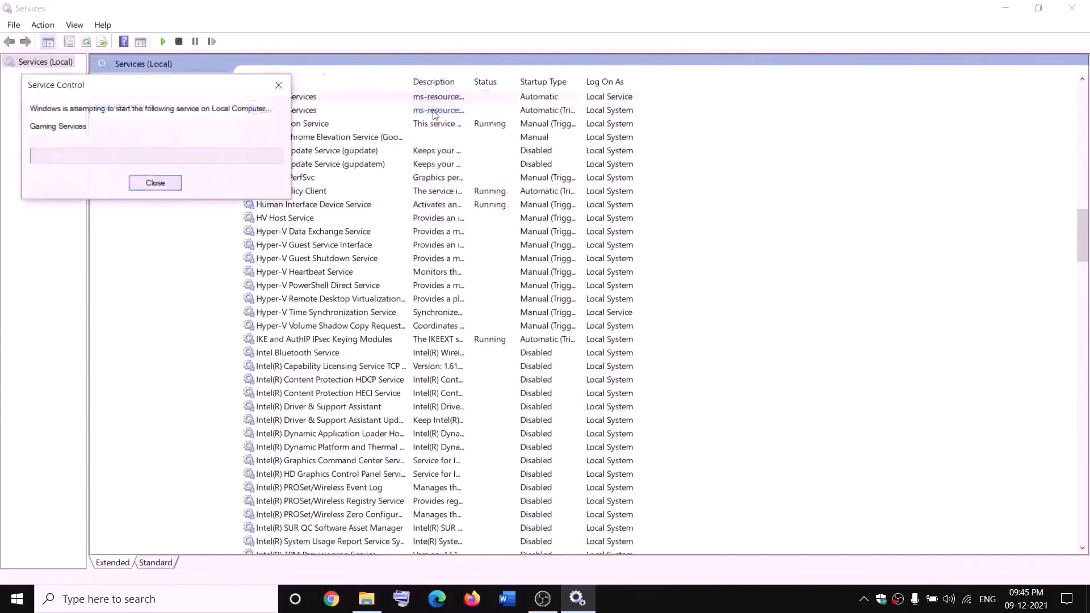
{"action": "left_click", "coordinate": [438, 110]}
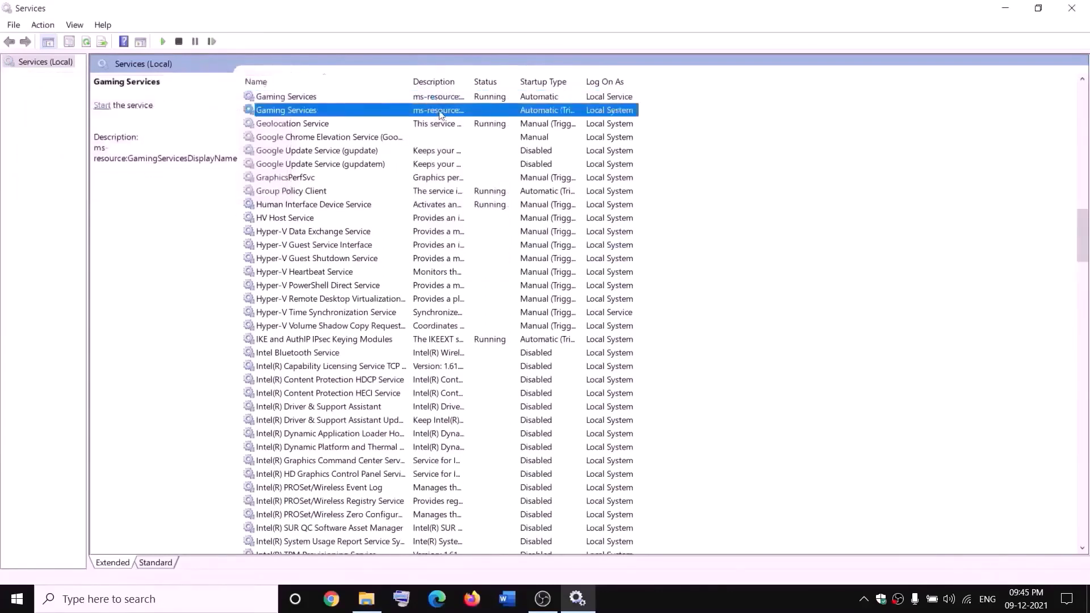
{"action": "right_click", "coordinate": [454, 110]}
{"action": "left_click", "coordinate": [465, 122]}
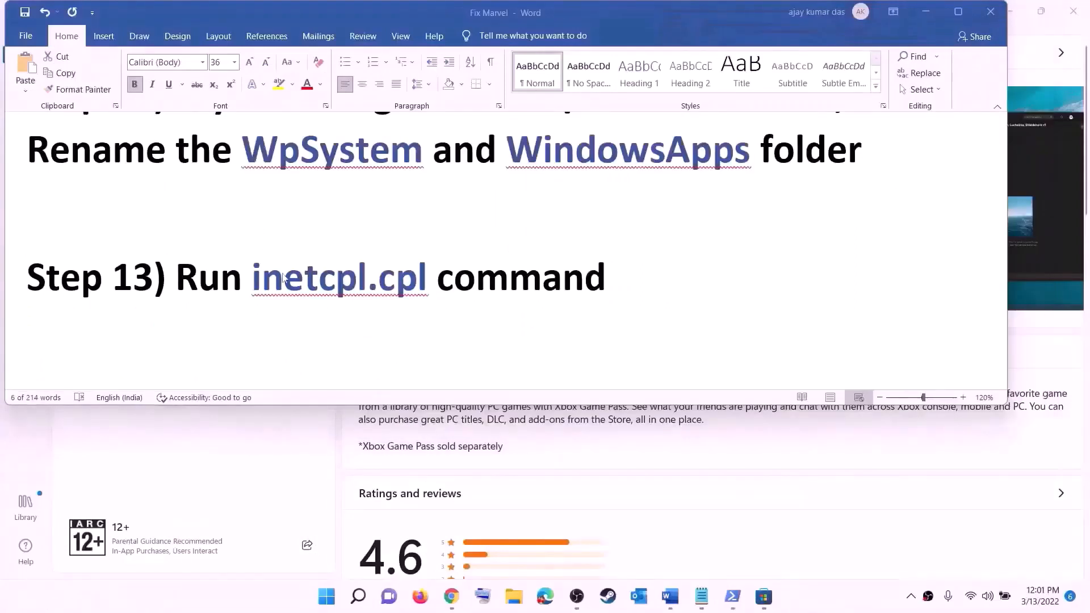
Copy the inetcpl.cpl command from the Word notes, run it from Windows search and move the Internet Properties dialog aside.
{"action": "left_click_drag", "start_coordinate": [265, 276], "coordinate": [403, 268]}
{"action": "key", "text": "ctrl+c"}
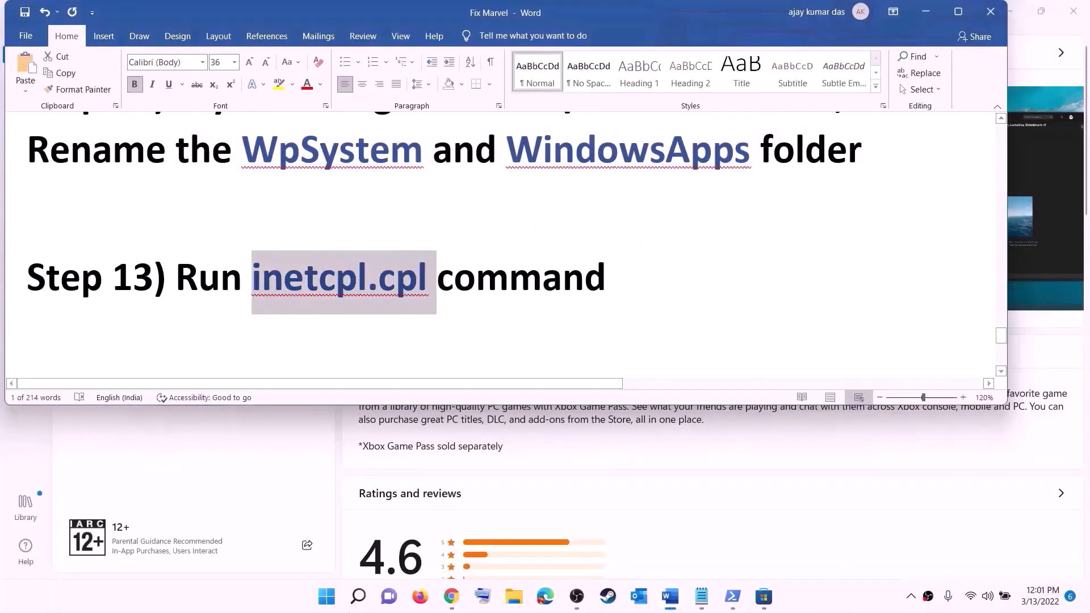
{"action": "left_click", "coordinate": [326, 596]}
{"action": "key", "text": "ctrl+v"}
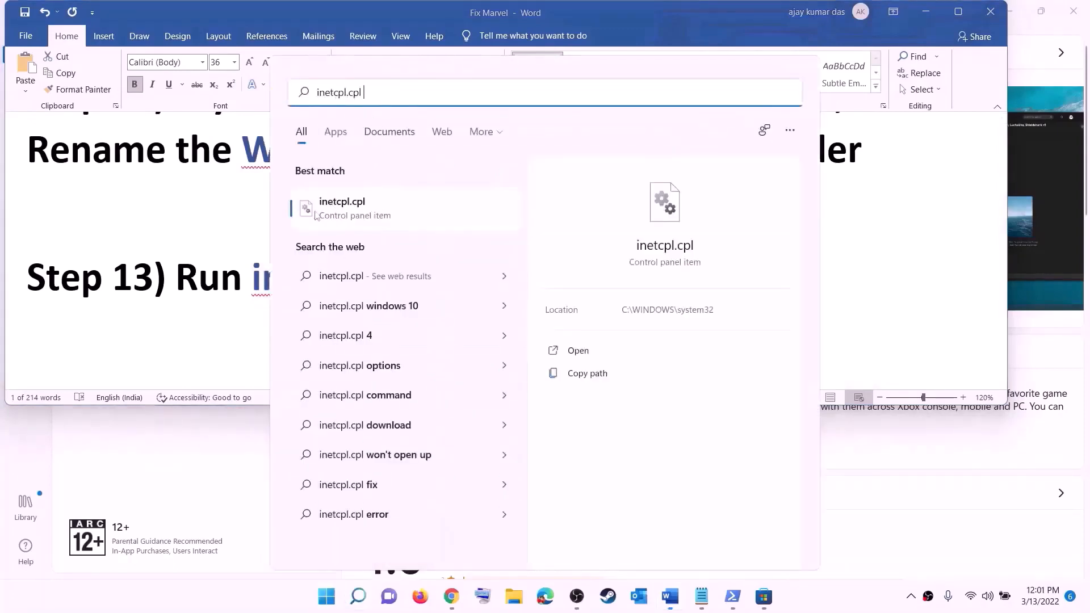
{"action": "left_click", "coordinate": [348, 216]}
{"action": "left_click_drag", "start_coordinate": [202, 61], "coordinate": [702, 110]}
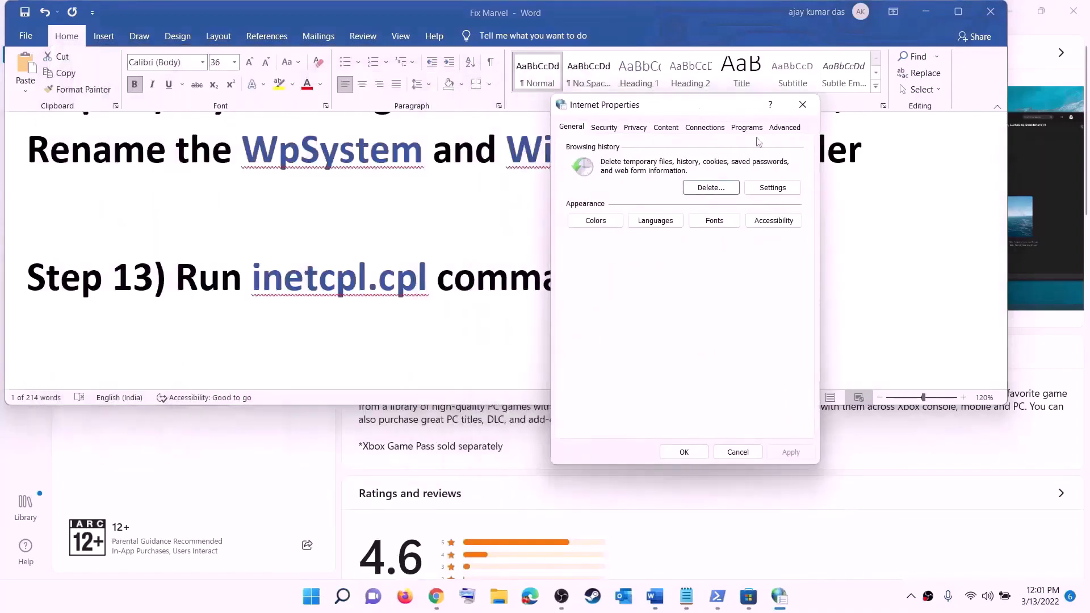
Review the TLS options in the advanced Internet Properties settings and close the dialog with OK.
{"action": "left_click", "coordinate": [784, 127]}
{"action": "scroll", "coordinate": [689, 256], "scroll_direction": "down", "scroll_amount": 12}
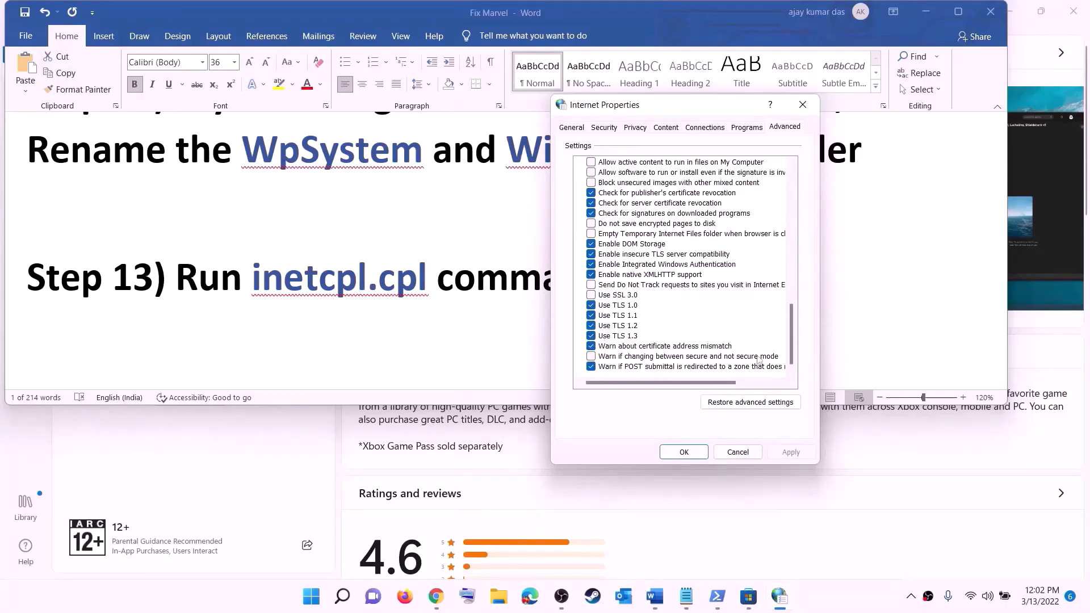
{"action": "left_click", "coordinate": [683, 452]}
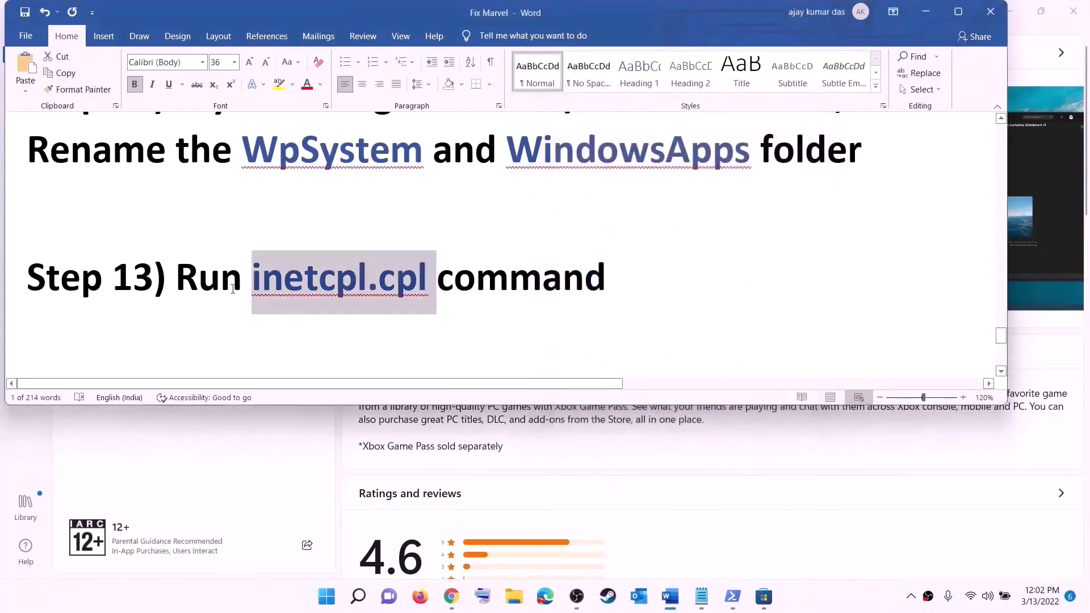
Read the media creation tool step in the Word notes and examine the installation media section of Microsoft's Windows 10 download page.
{"action": "scroll", "coordinate": [232, 289], "scroll_direction": "down", "scroll_amount": 5}
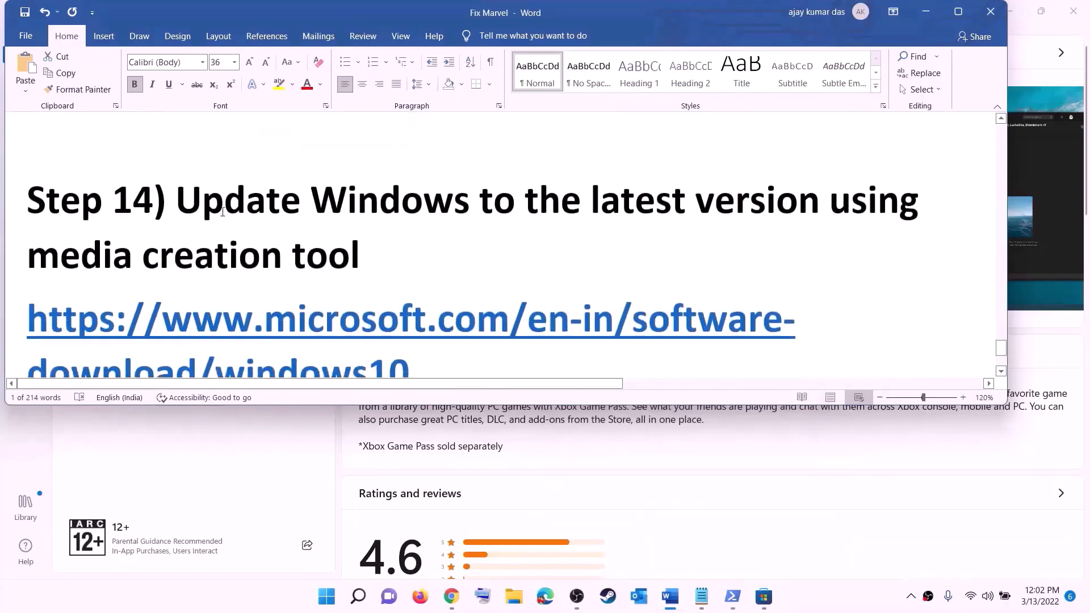
{"action": "left_click_drag", "start_coordinate": [187, 204], "coordinate": [366, 250]}
{"action": "scroll", "coordinate": [451, 253], "scroll_direction": "down", "scroll_amount": 2}
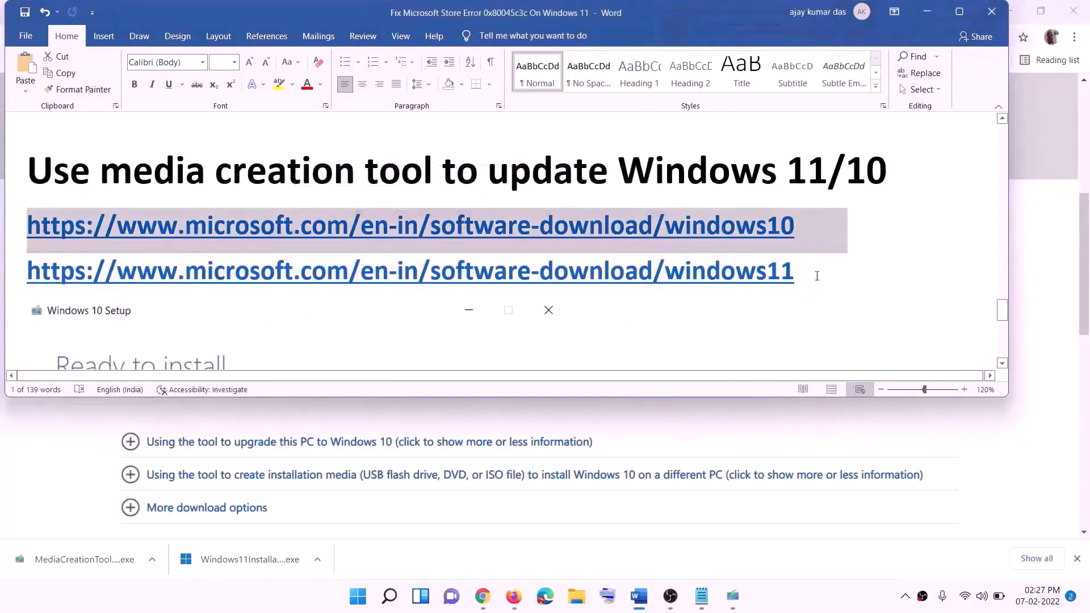
{"action": "left_click", "coordinate": [927, 11]}
{"action": "scroll", "coordinate": [466, 267], "scroll_direction": "up", "scroll_amount": 6}
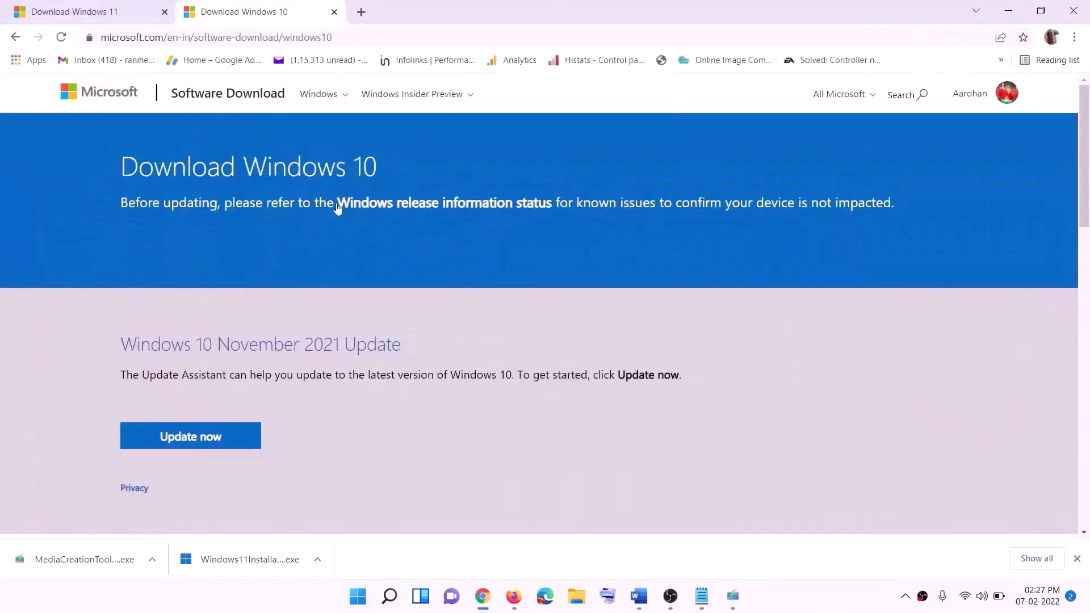
{"action": "scroll", "coordinate": [367, 320], "scroll_direction": "down", "scroll_amount": 5}
{"action": "left_click_drag", "start_coordinate": [126, 341], "coordinate": [244, 342]}
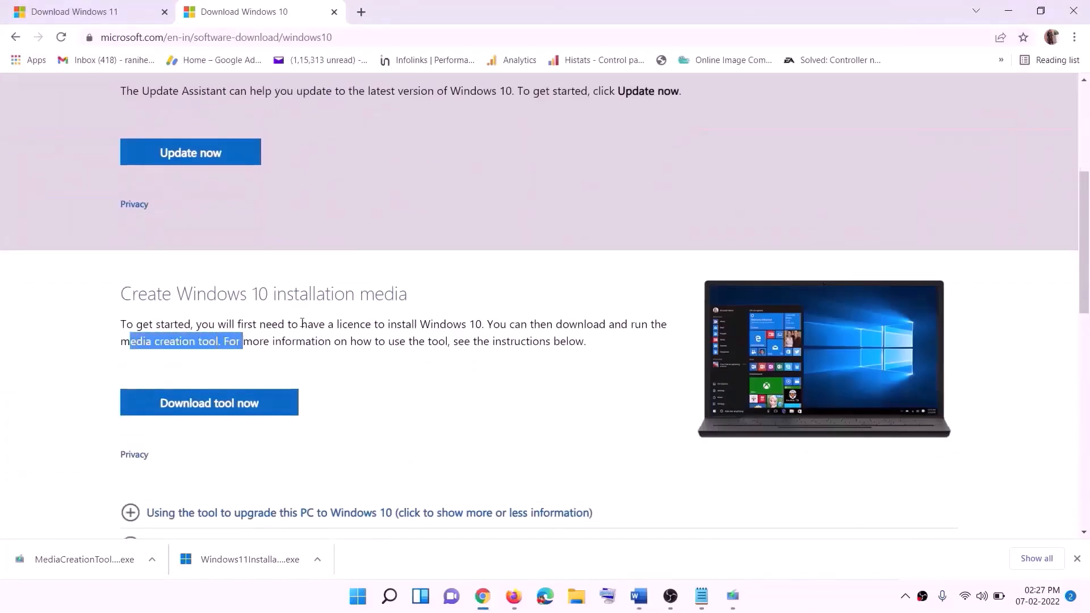
{"action": "scroll", "coordinate": [363, 315], "scroll_direction": "down", "scroll_amount": 2}
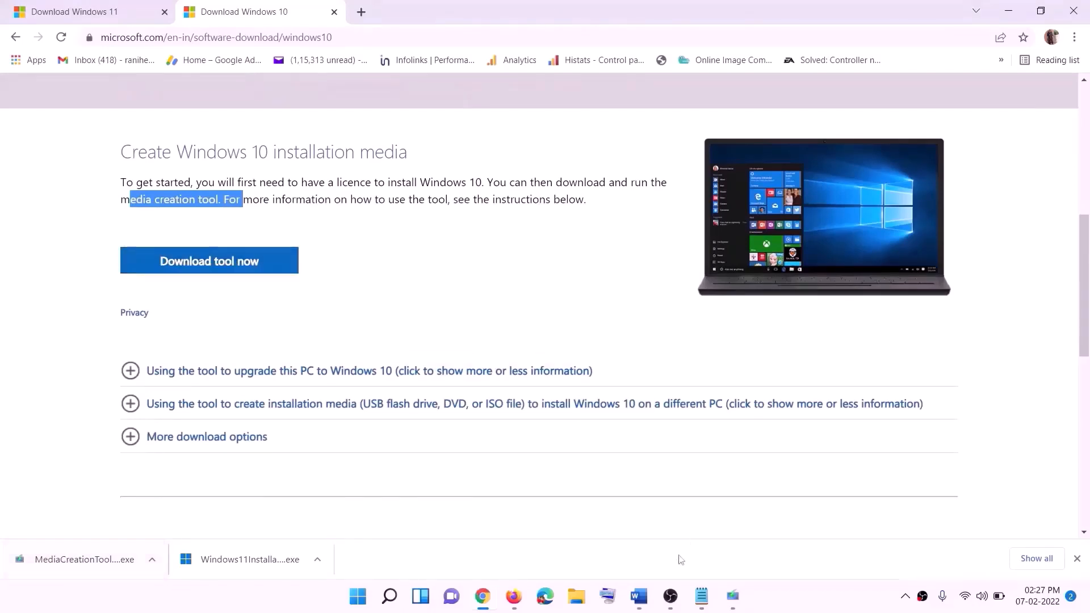
Bring up Windows 10 Setup, accept the license terms and start the download with Upgrade this PC now.
{"action": "left_click", "coordinate": [737, 601]}
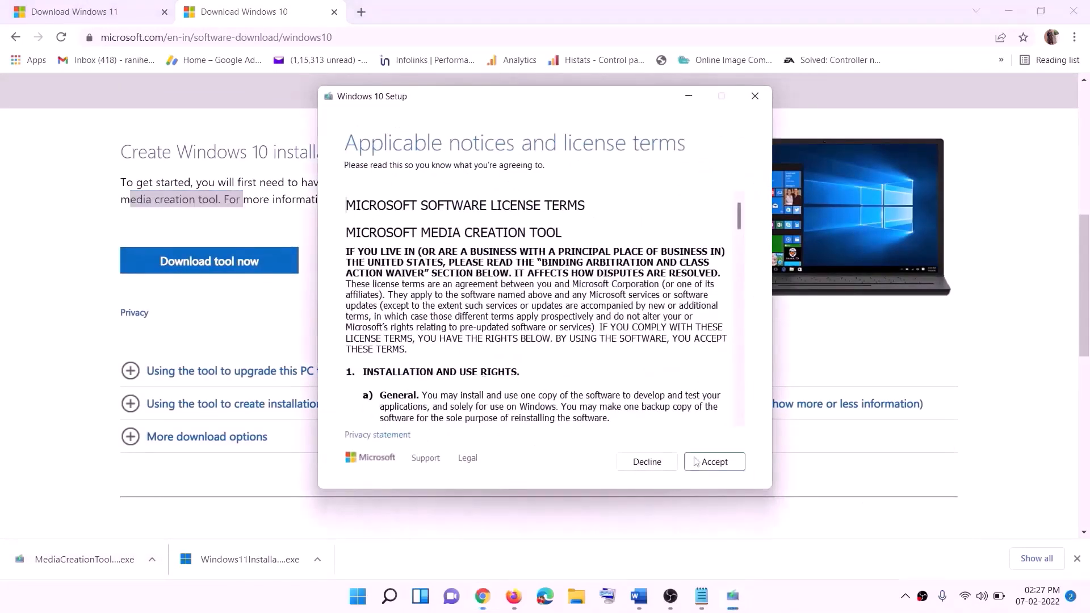
{"action": "left_click", "coordinate": [709, 466]}
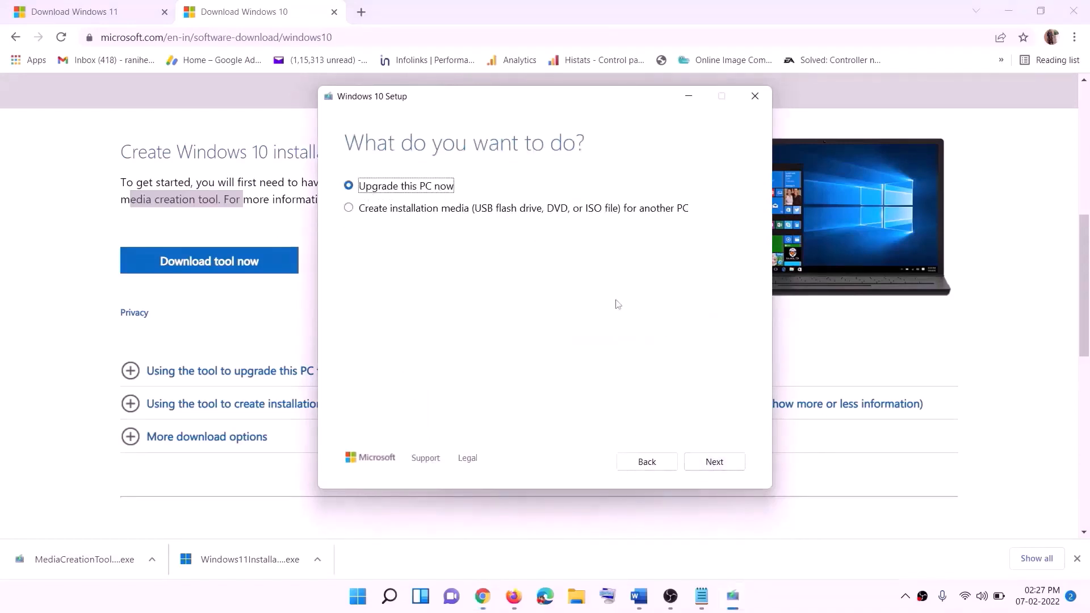
{"action": "left_click", "coordinate": [713, 461]}
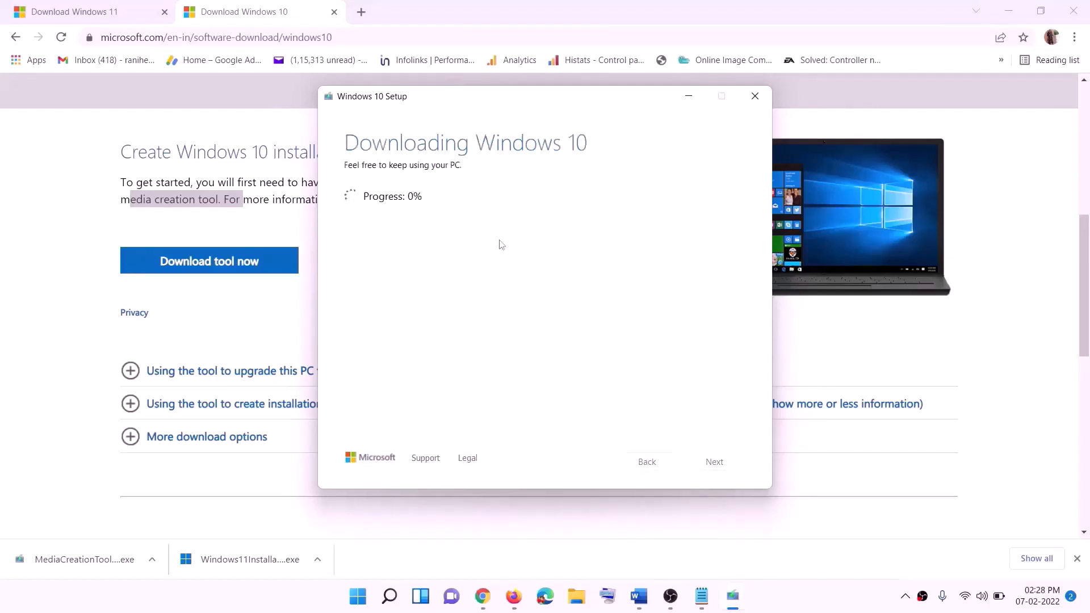
{"action": "left_click", "coordinate": [805, 605]}
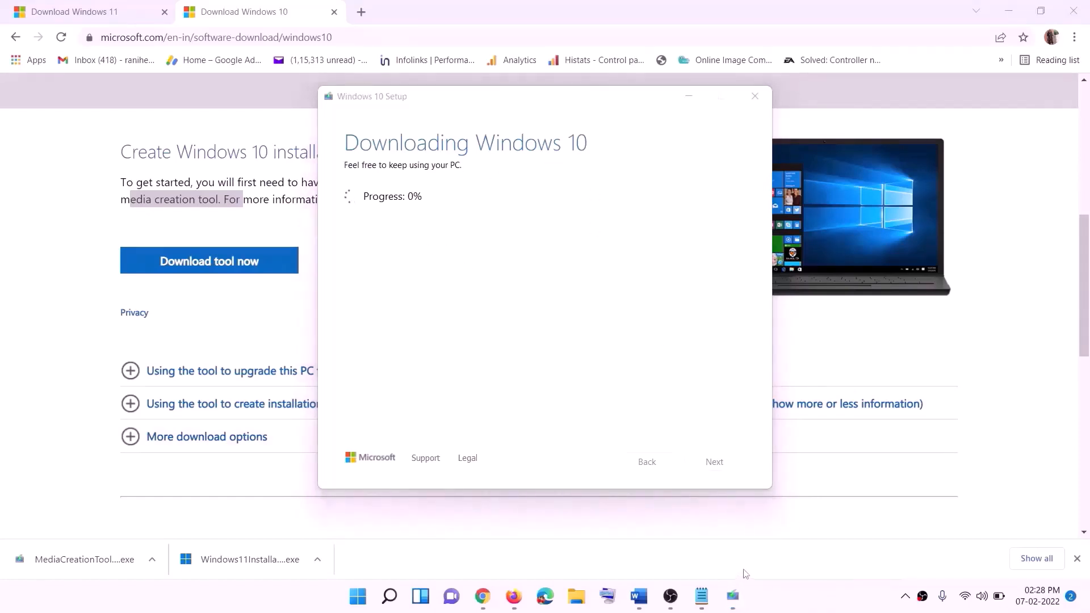
Switch to Word, maximize the document and examine the Ready to install screenshot with its Keep personal files and apps option.
{"action": "left_click", "coordinate": [644, 603]}
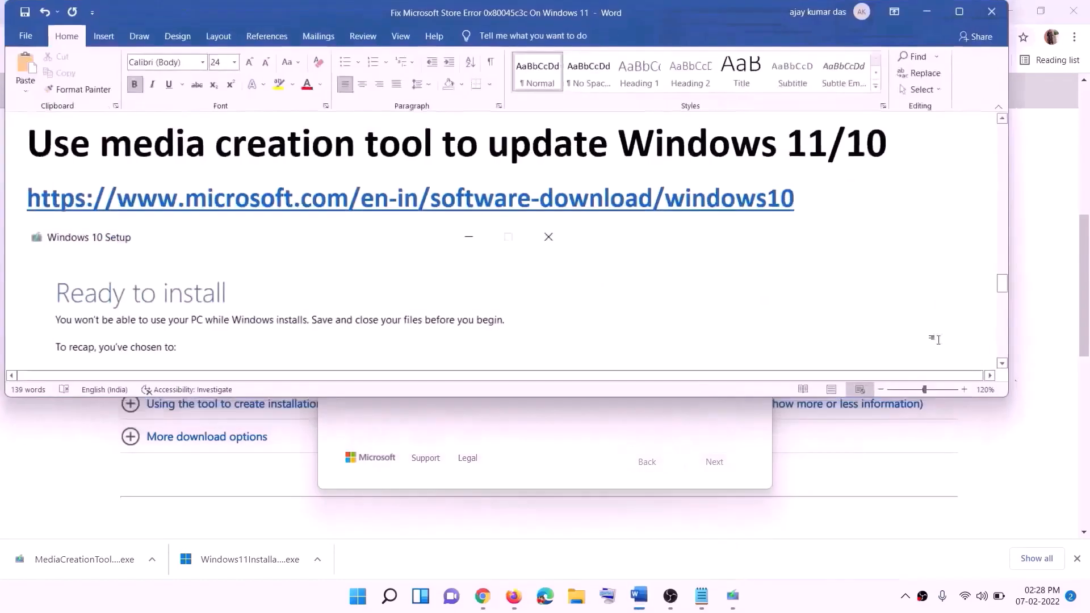
{"action": "scroll", "coordinate": [117, 274], "scroll_direction": "down", "scroll_amount": 1}
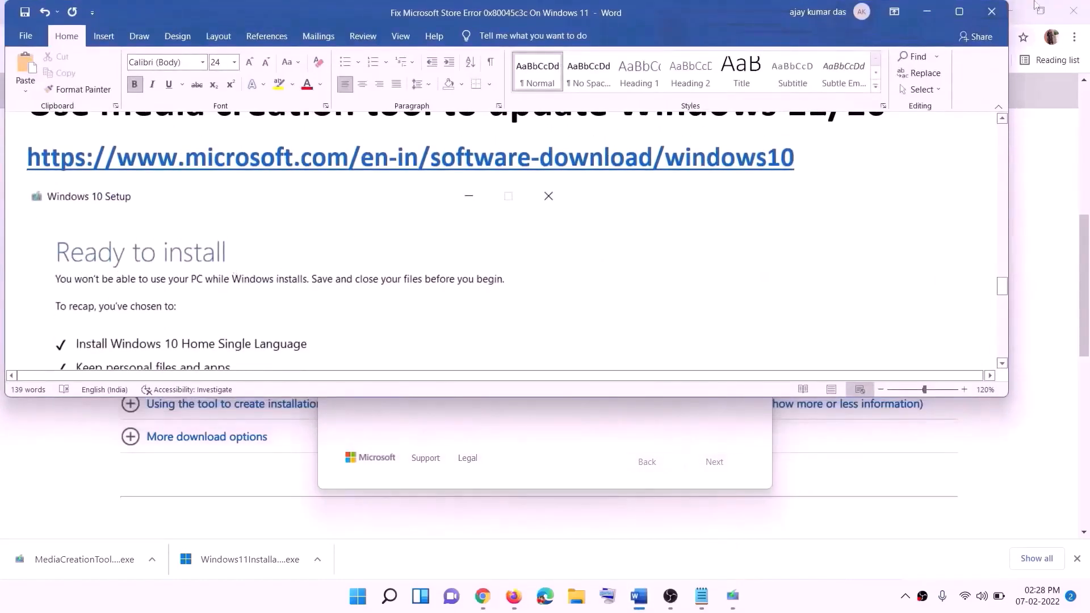
{"action": "left_click", "coordinate": [959, 12]}
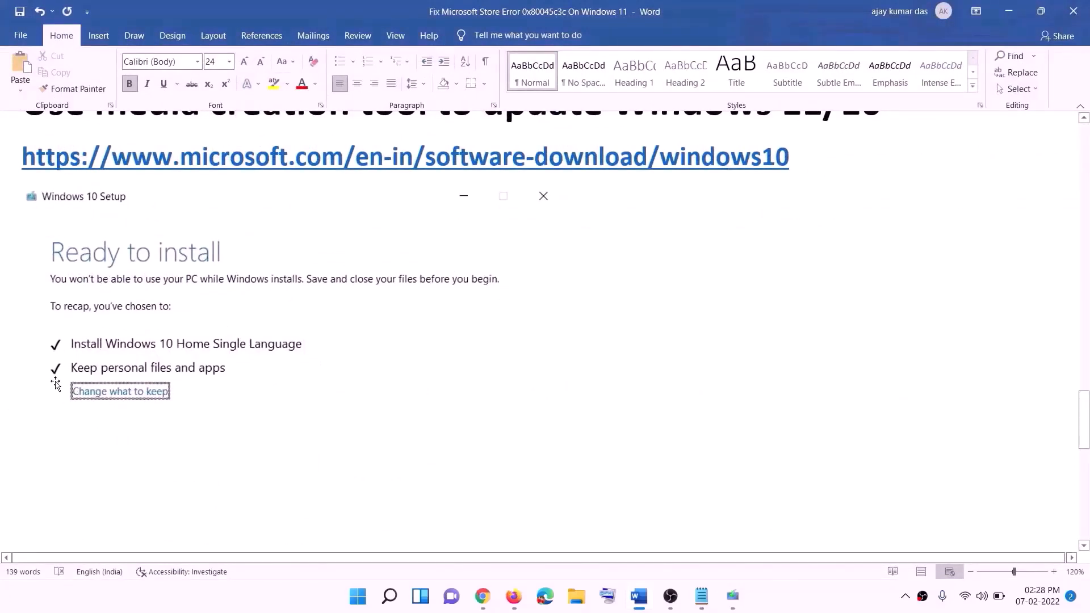
{"action": "scroll", "coordinate": [557, 394], "scroll_direction": "down", "scroll_amount": 3}
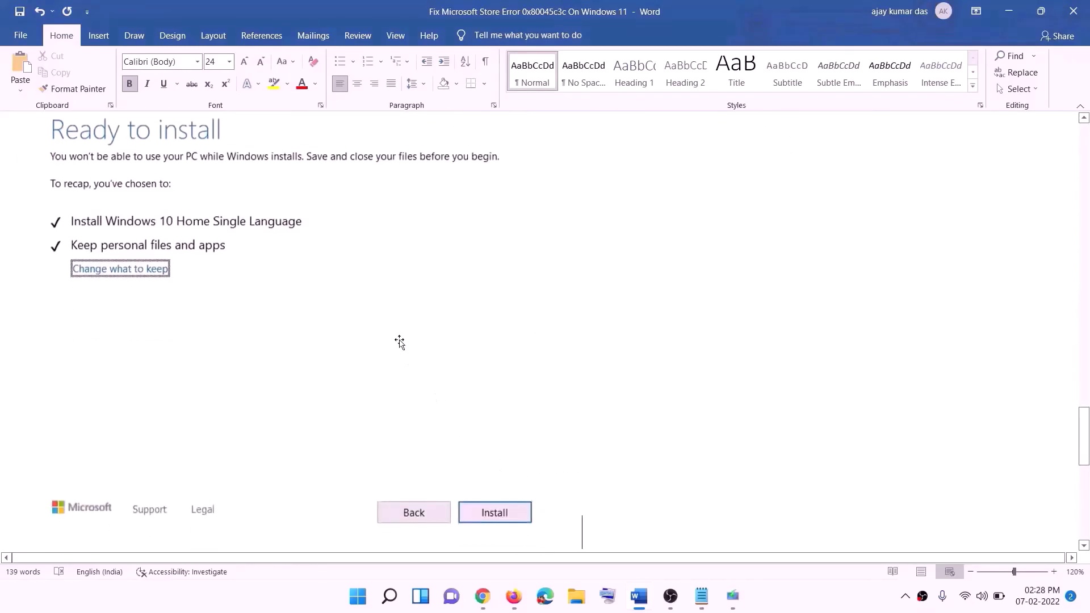
{"action": "scroll", "coordinate": [446, 352], "scroll_direction": "up", "scroll_amount": 1}
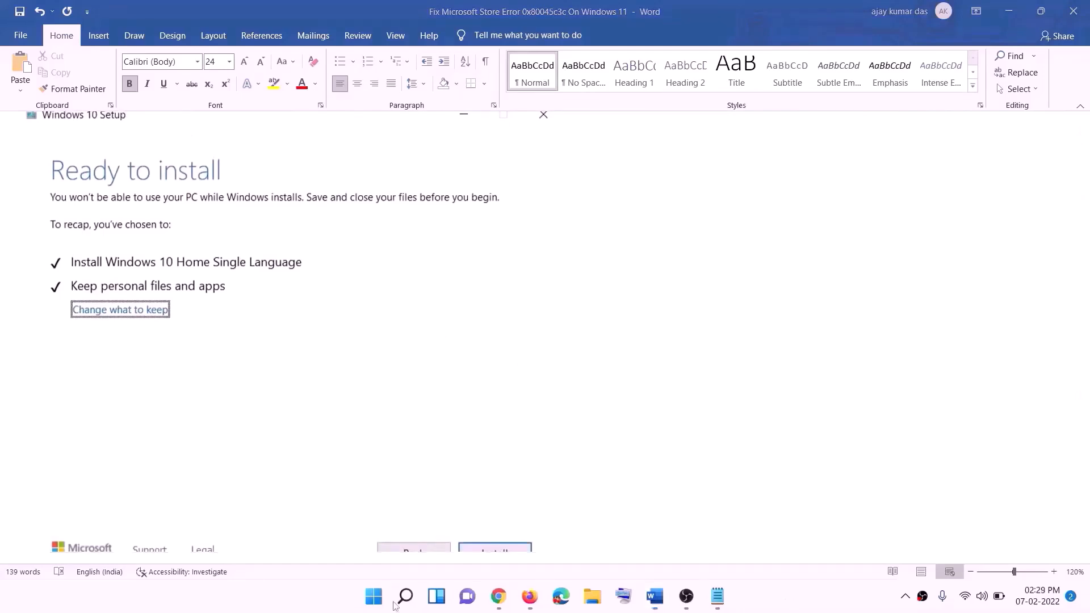
Switch to Chrome, download the Windows 11 media creation tool from the Create Windows 11 Installation Media section and launch it.
{"action": "left_click", "coordinate": [502, 600]}
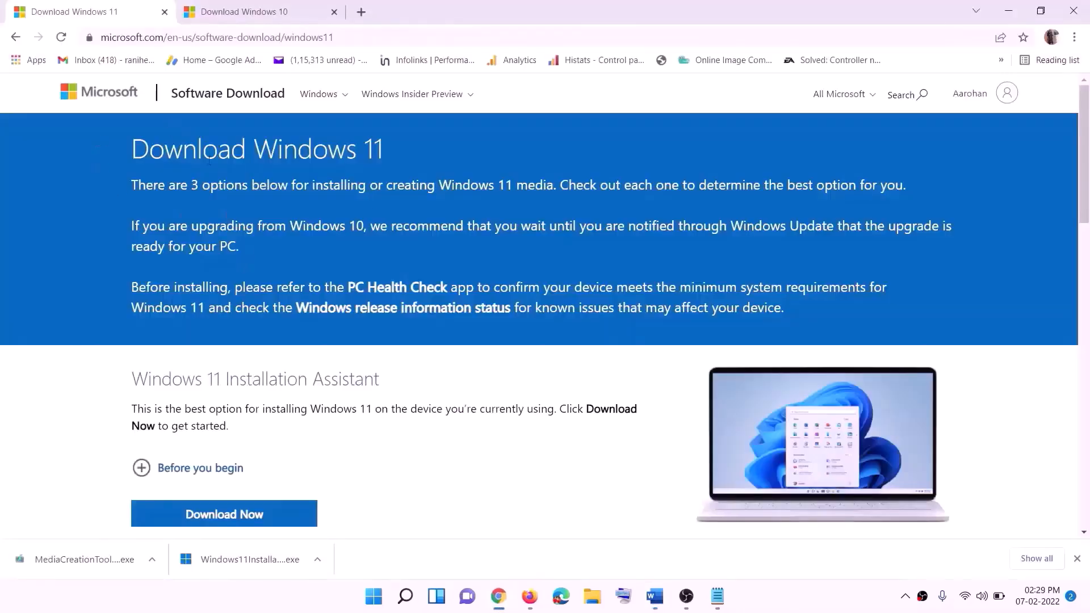
{"action": "scroll", "coordinate": [227, 346], "scroll_direction": "down", "scroll_amount": 5}
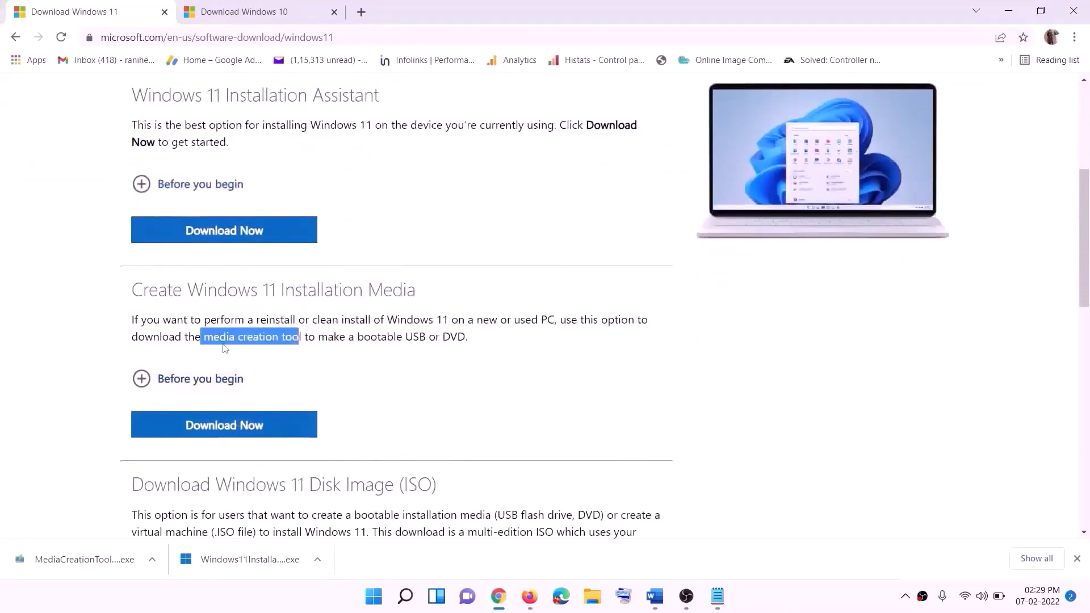
{"action": "left_click", "coordinate": [216, 433]}
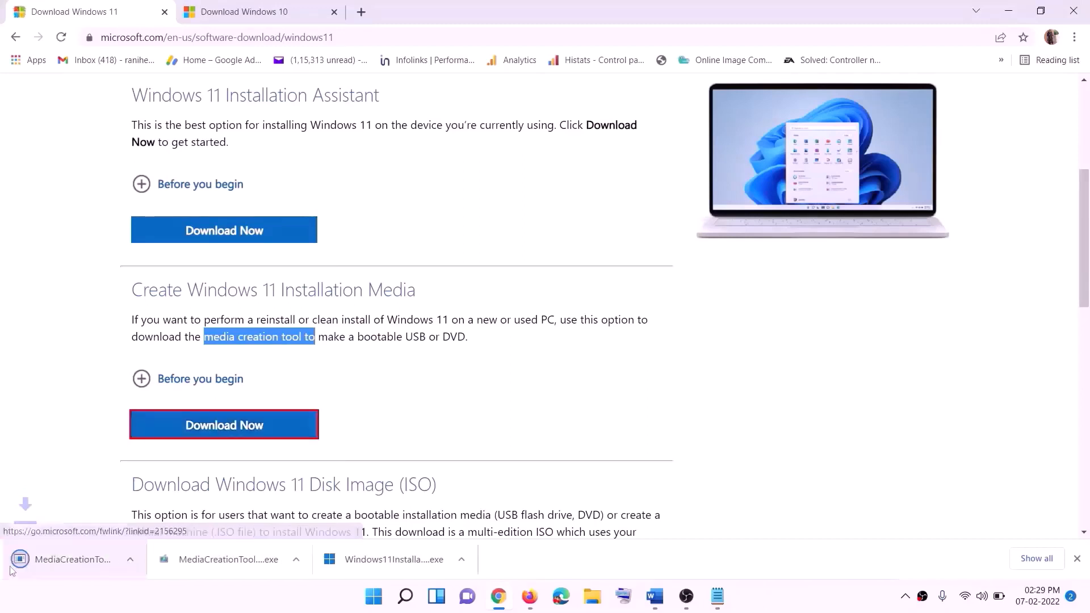
{"action": "left_click", "coordinate": [76, 563]}
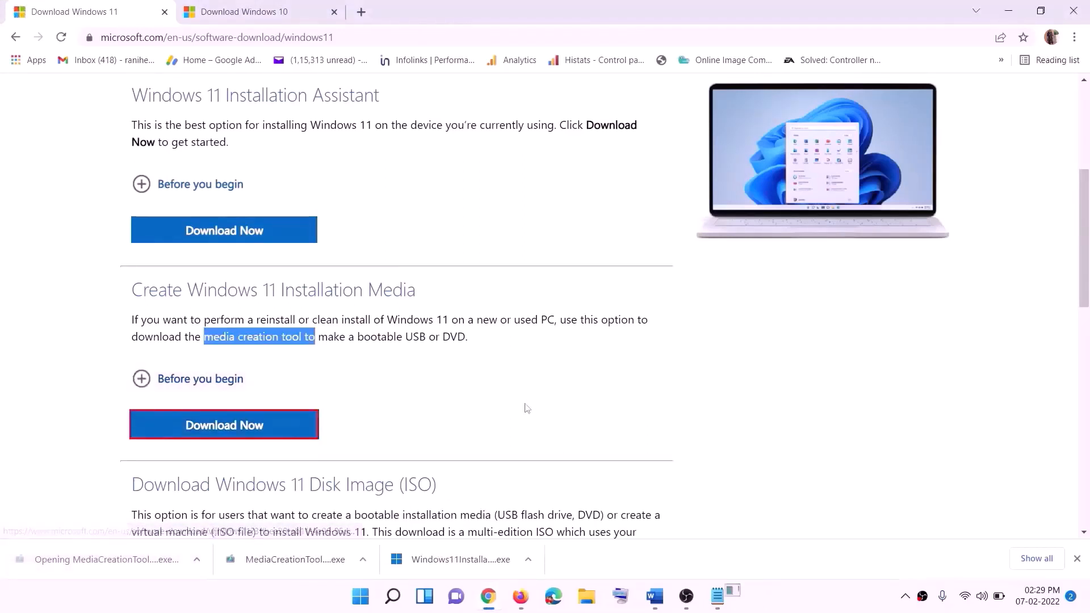
{"action": "left_click", "coordinate": [482, 417]}
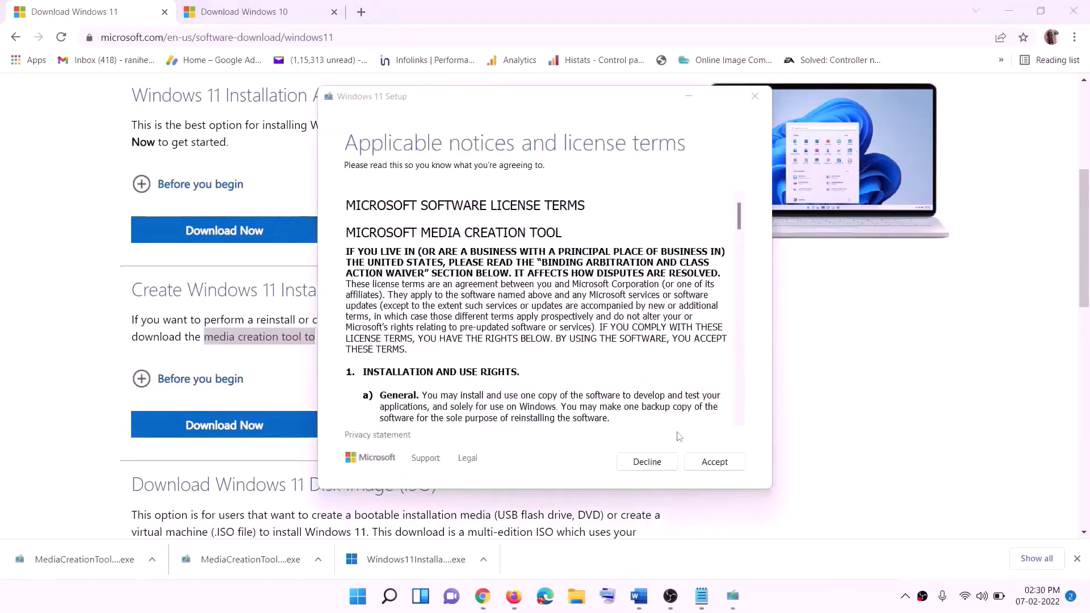
Accept the license terms and the recommended language and edition, and save the media as an ISO file named Windows on the Desktop.
{"action": "left_click", "coordinate": [710, 461]}
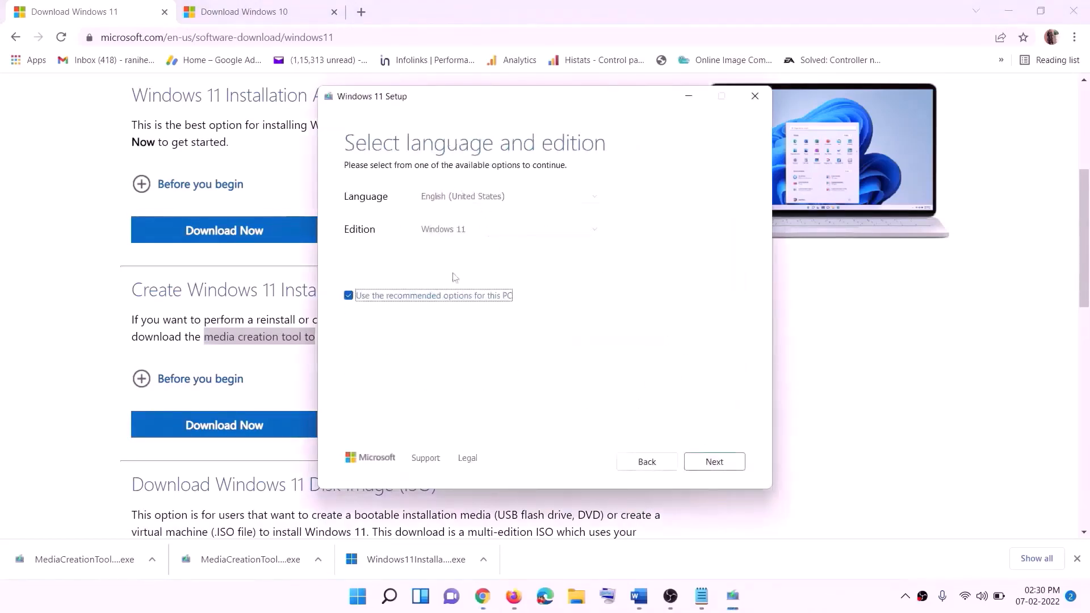
{"action": "left_click", "coordinate": [706, 462]}
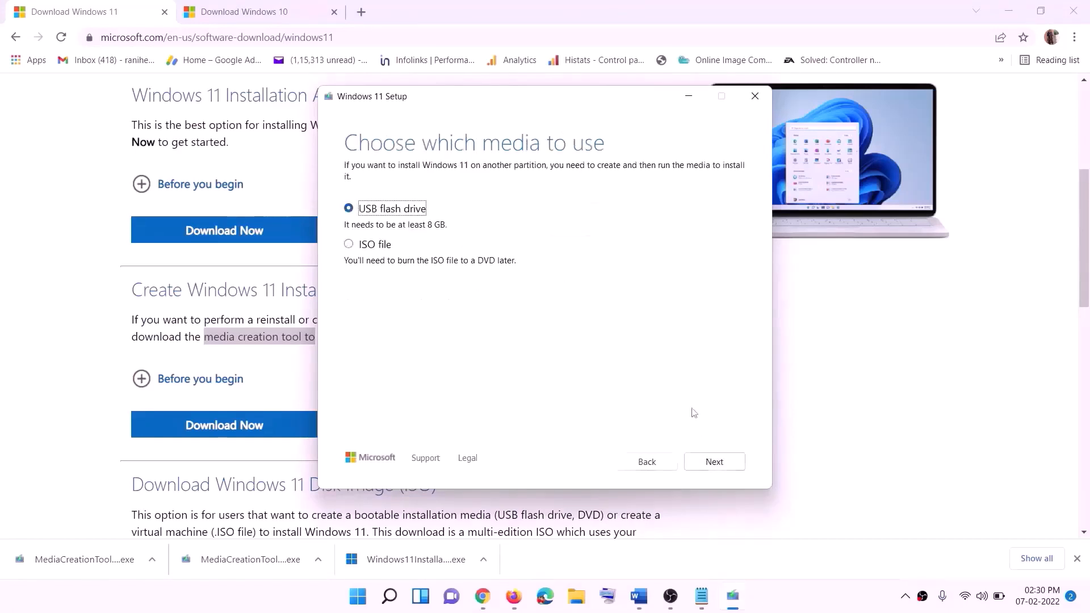
{"action": "left_click", "coordinate": [360, 245]}
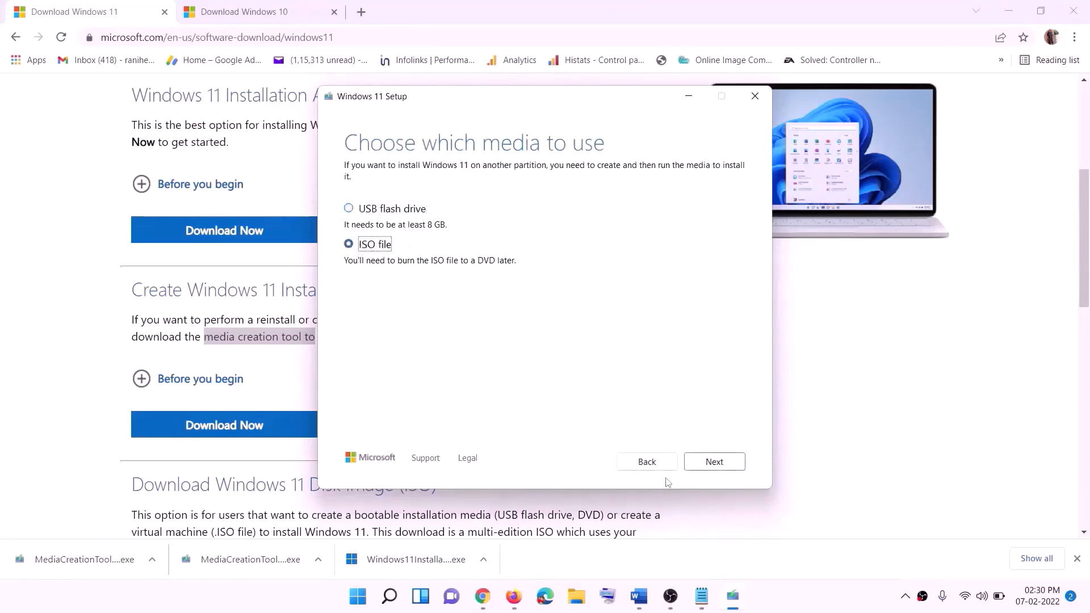
{"action": "left_click", "coordinate": [712, 460]}
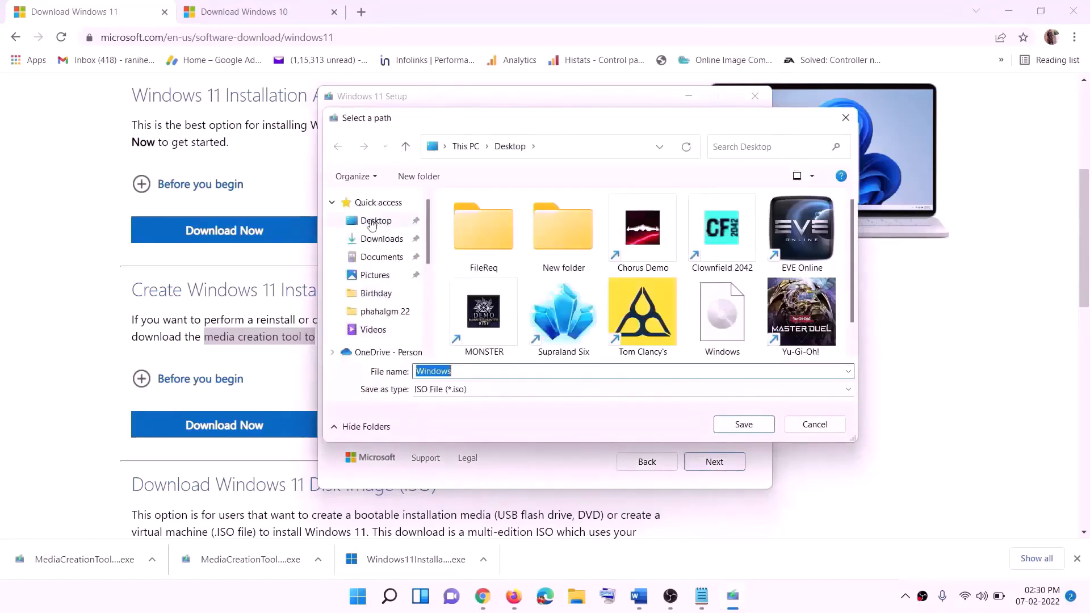
{"action": "left_click", "coordinate": [373, 222]}
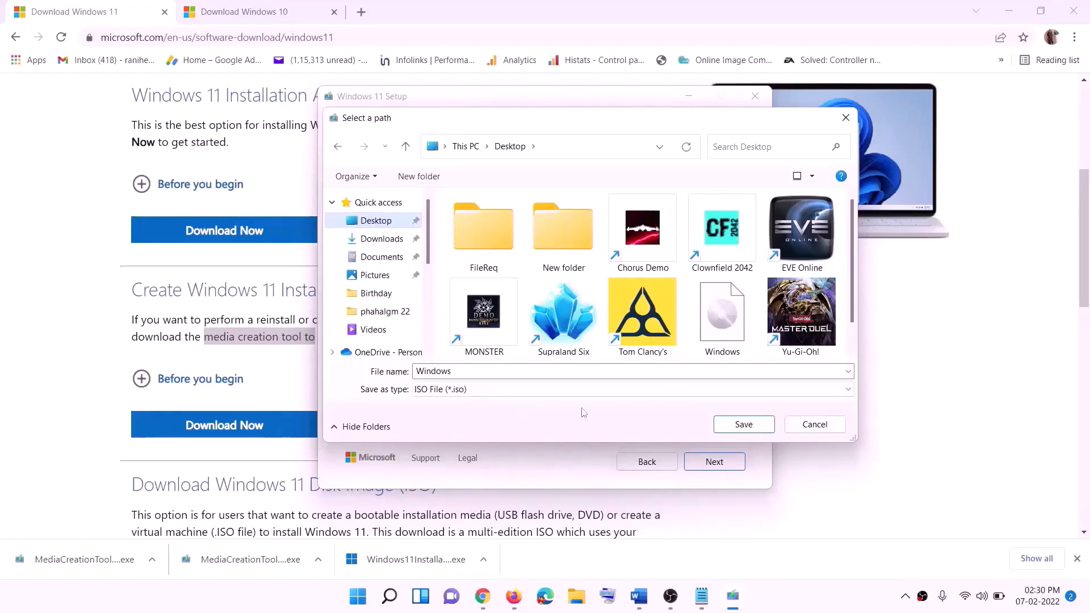
{"action": "left_click", "coordinate": [744, 425]}
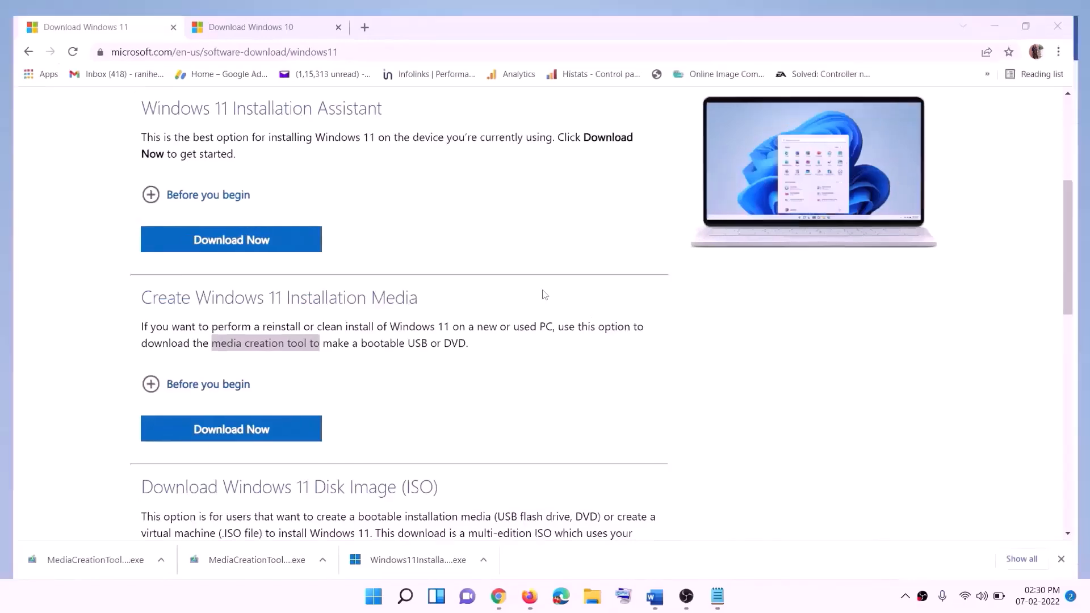
Show the desktop, reposition the Windows ISO file just above the Firefox shortcut and open it.
{"action": "key", "text": "super+d"}
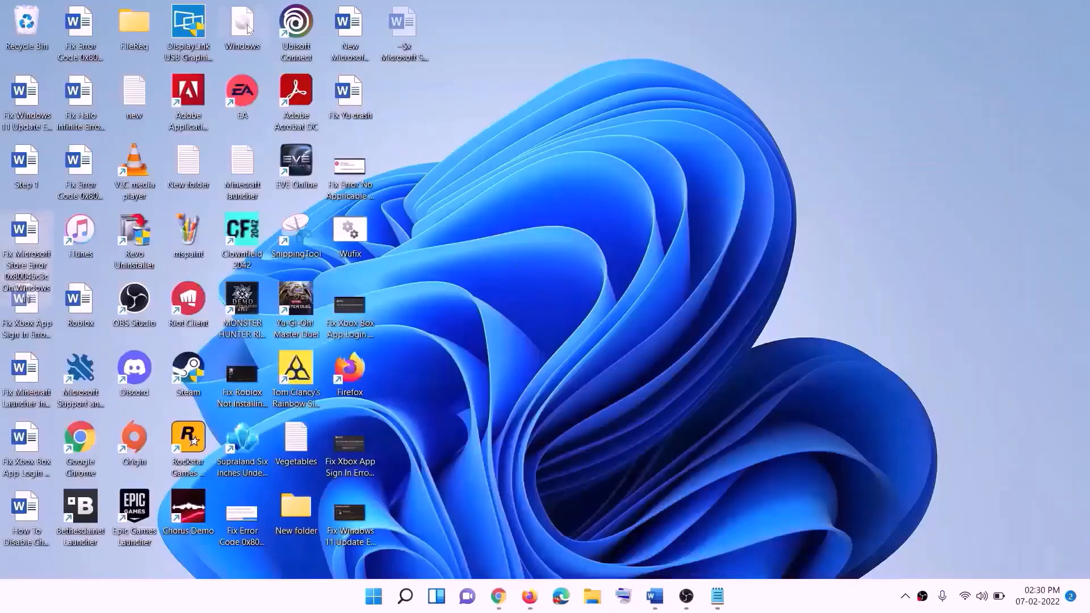
{"action": "left_click_drag", "start_coordinate": [244, 26], "coordinate": [435, 390]}
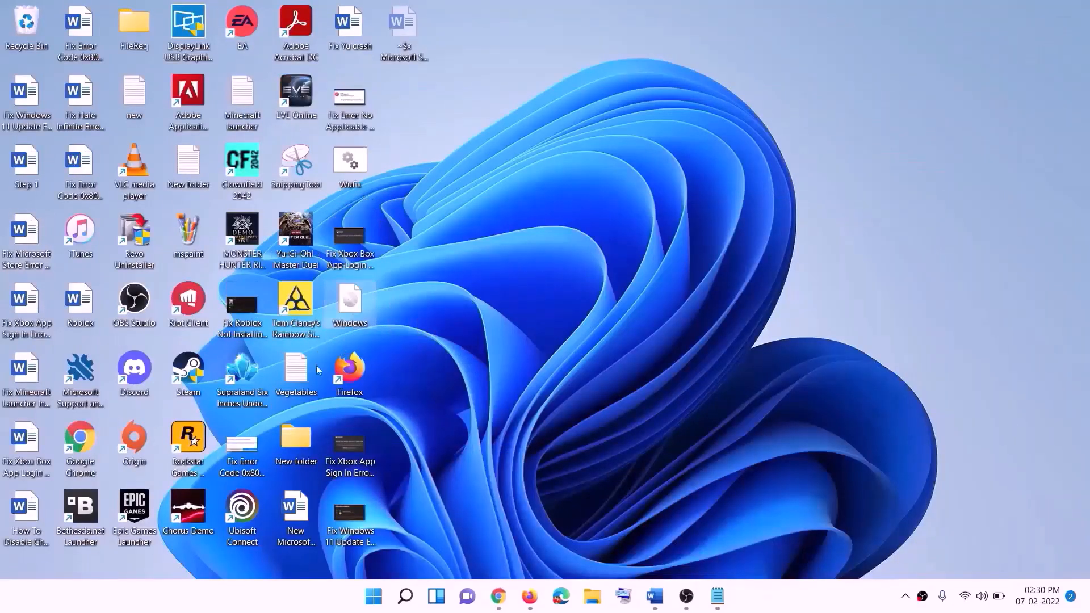
{"action": "double_click", "coordinate": [352, 306]}
Run setup from the ESD-ISO DVD drive and proceed past the Install Windows 11 page with the default update settings.
{"action": "left_click", "coordinate": [344, 396]}
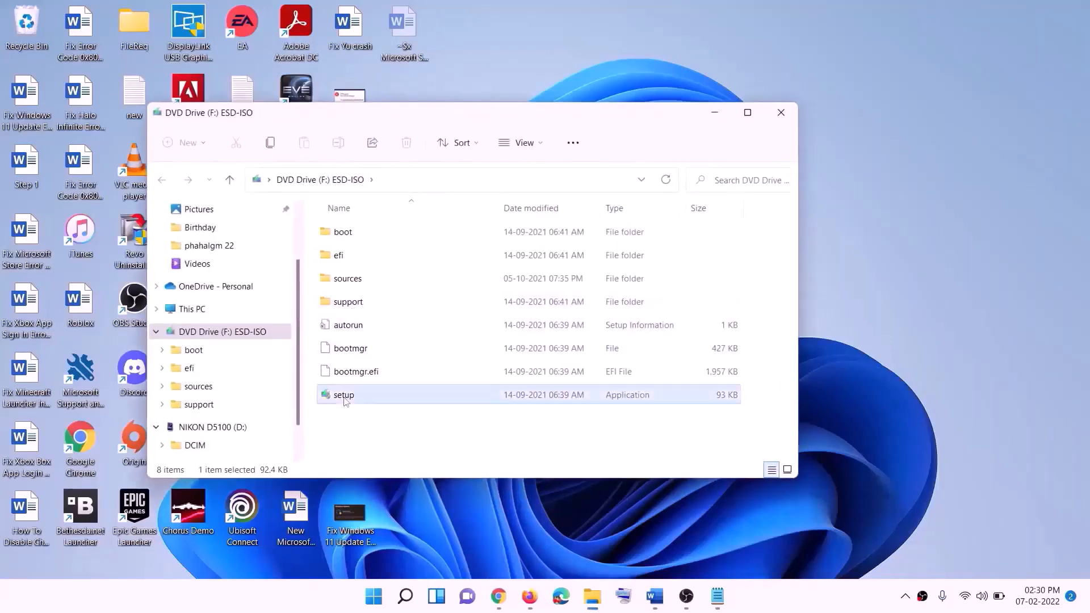
{"action": "double_click", "coordinate": [375, 396]}
{"action": "left_click", "coordinate": [438, 445]}
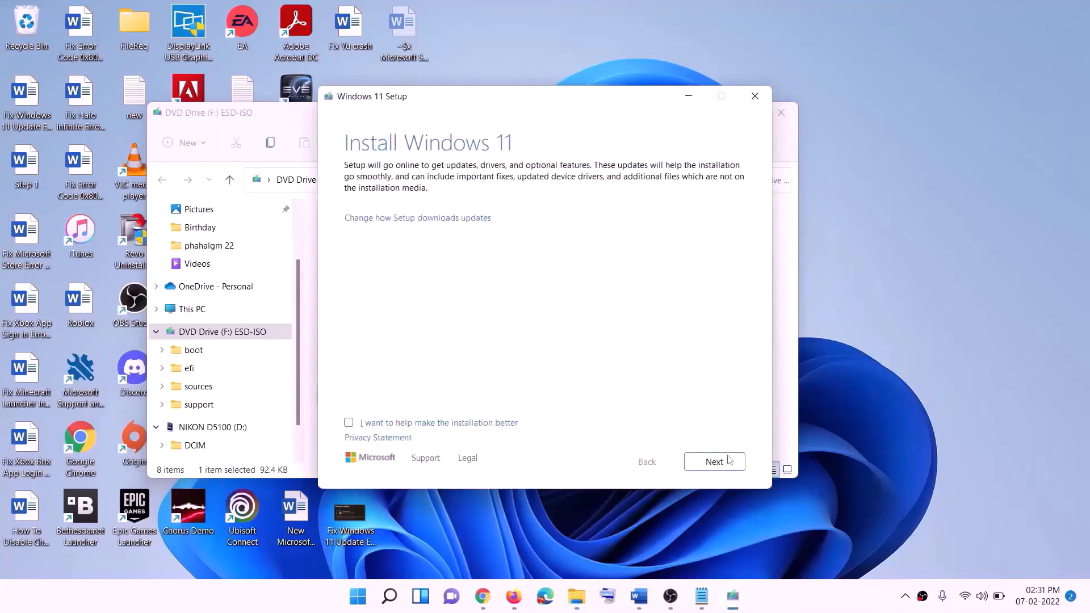
{"action": "left_click", "coordinate": [714, 461]}
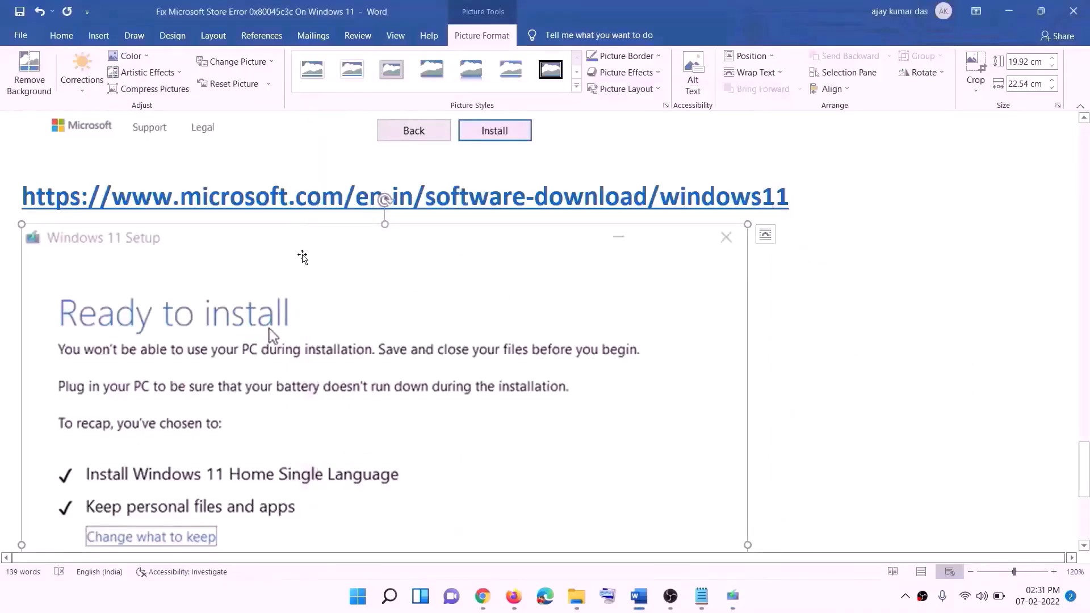
Examine the Windows 11 Ready to install screenshot in the Word notes, including the Keep personal files and apps option and the Install button.
{"action": "scroll", "coordinate": [252, 283], "scroll_direction": "down", "scroll_amount": 1}
{"action": "scroll", "coordinate": [252, 283], "scroll_direction": "down", "scroll_amount": 3}
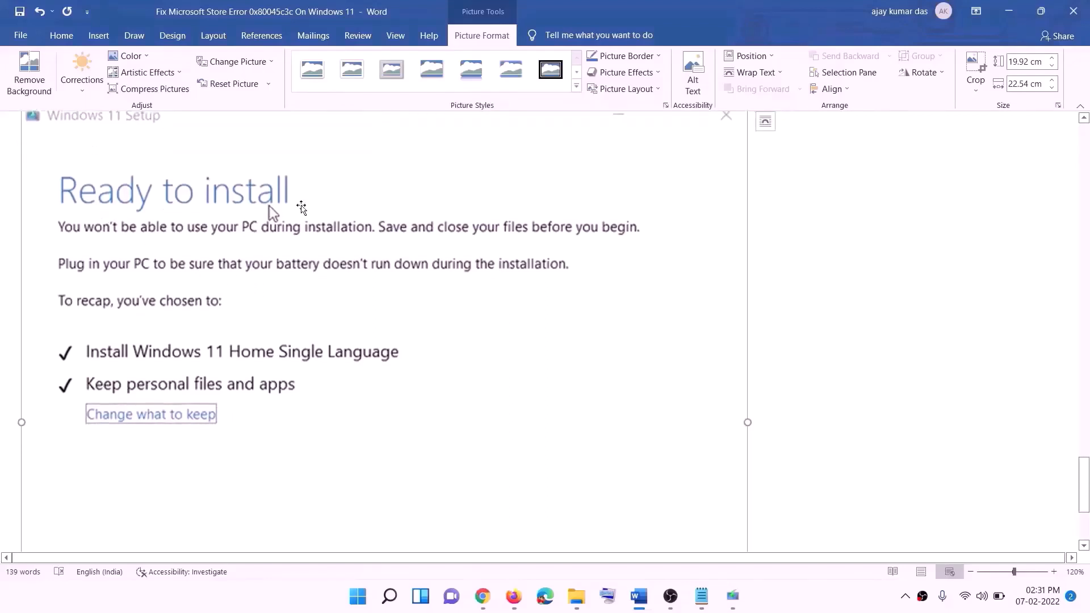
{"action": "scroll", "coordinate": [297, 227], "scroll_direction": "down", "scroll_amount": 1}
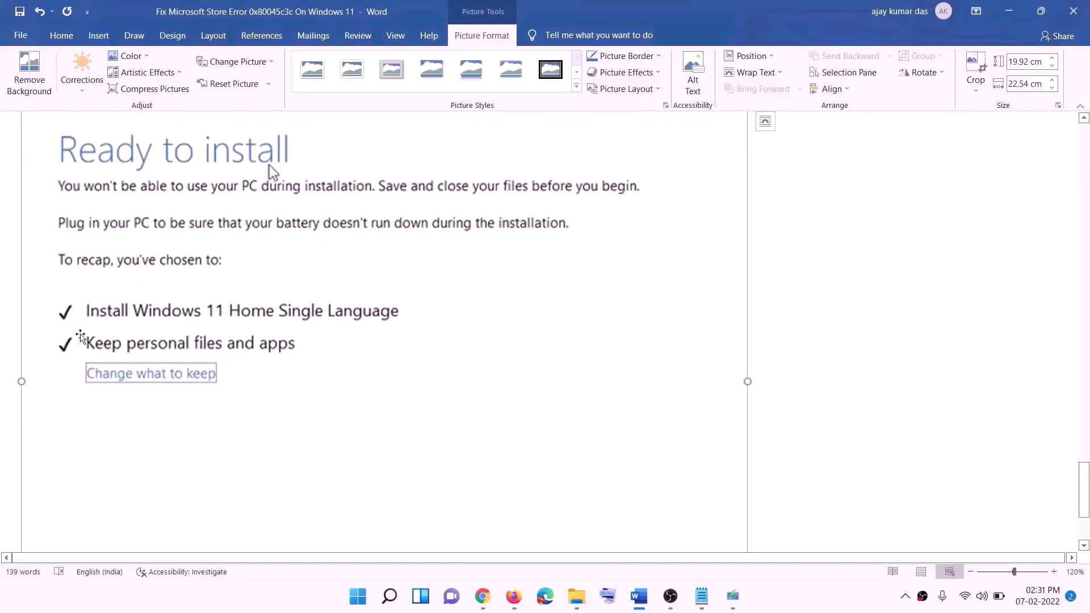
{"action": "scroll", "coordinate": [278, 354], "scroll_direction": "down", "scroll_amount": 3}
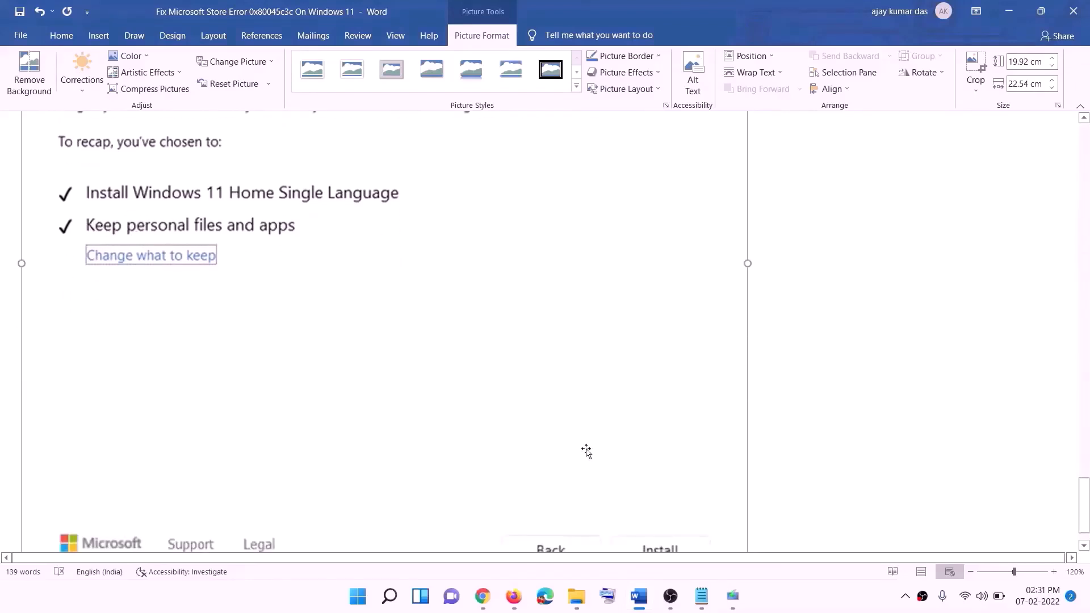
{"action": "scroll", "coordinate": [576, 423], "scroll_direction": "up", "scroll_amount": 7}
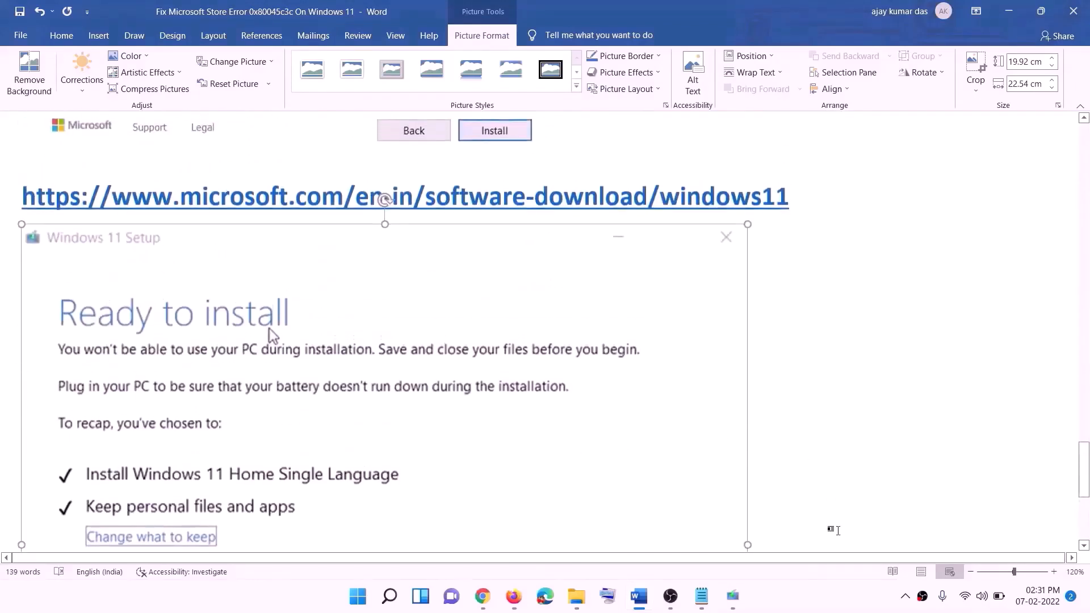